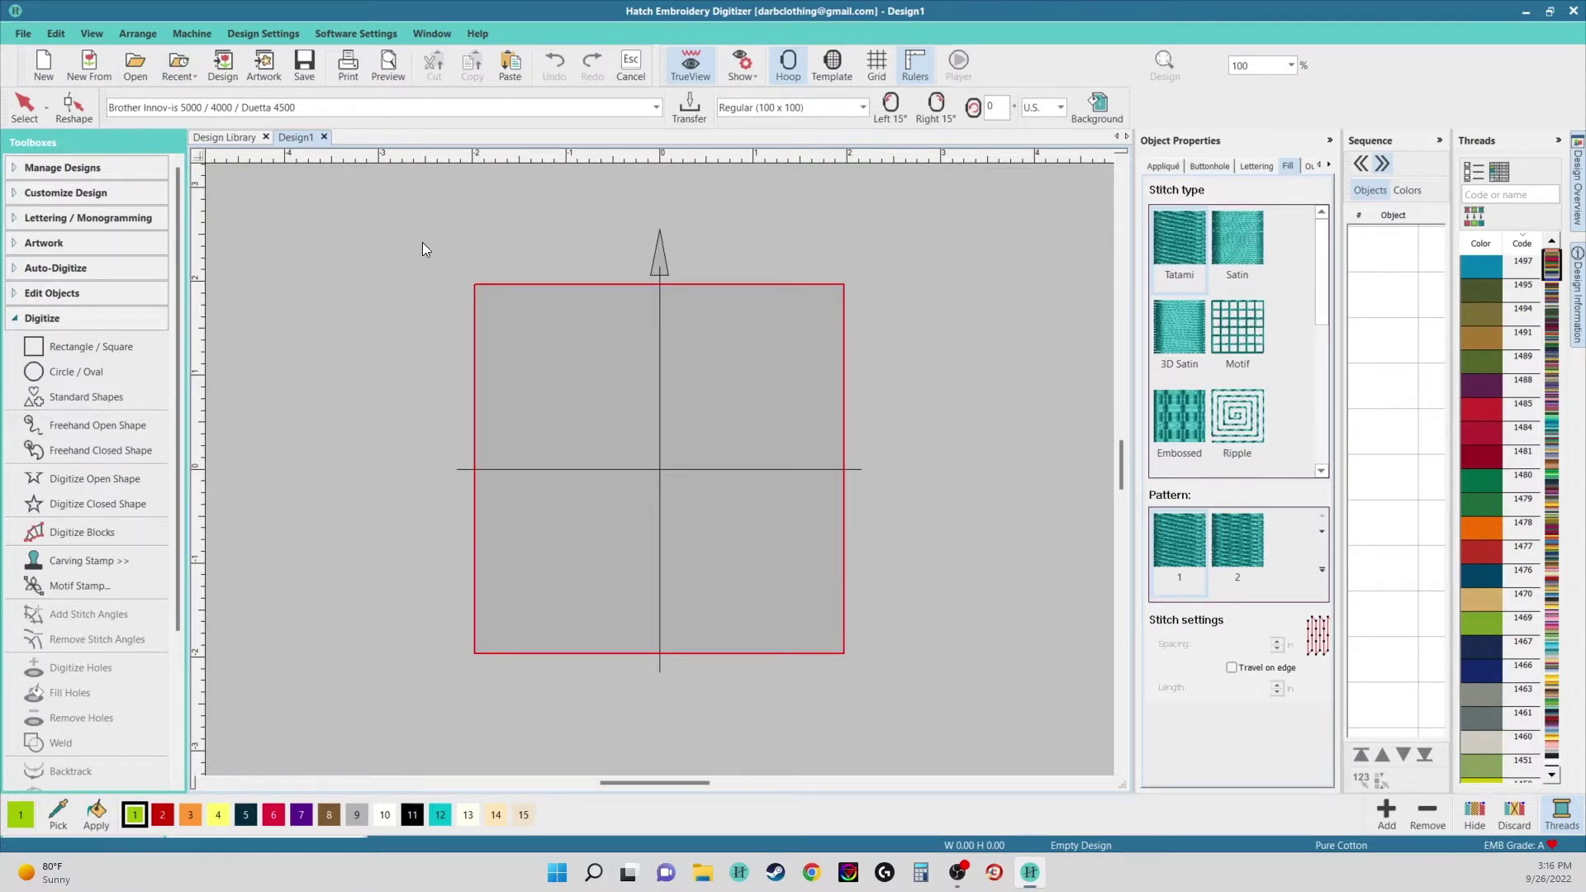
- Insert the back-view photo against the blue sky as artwork from the Pictures > Screenshots folder
{"action": "left_click", "coordinate": [274, 71]}
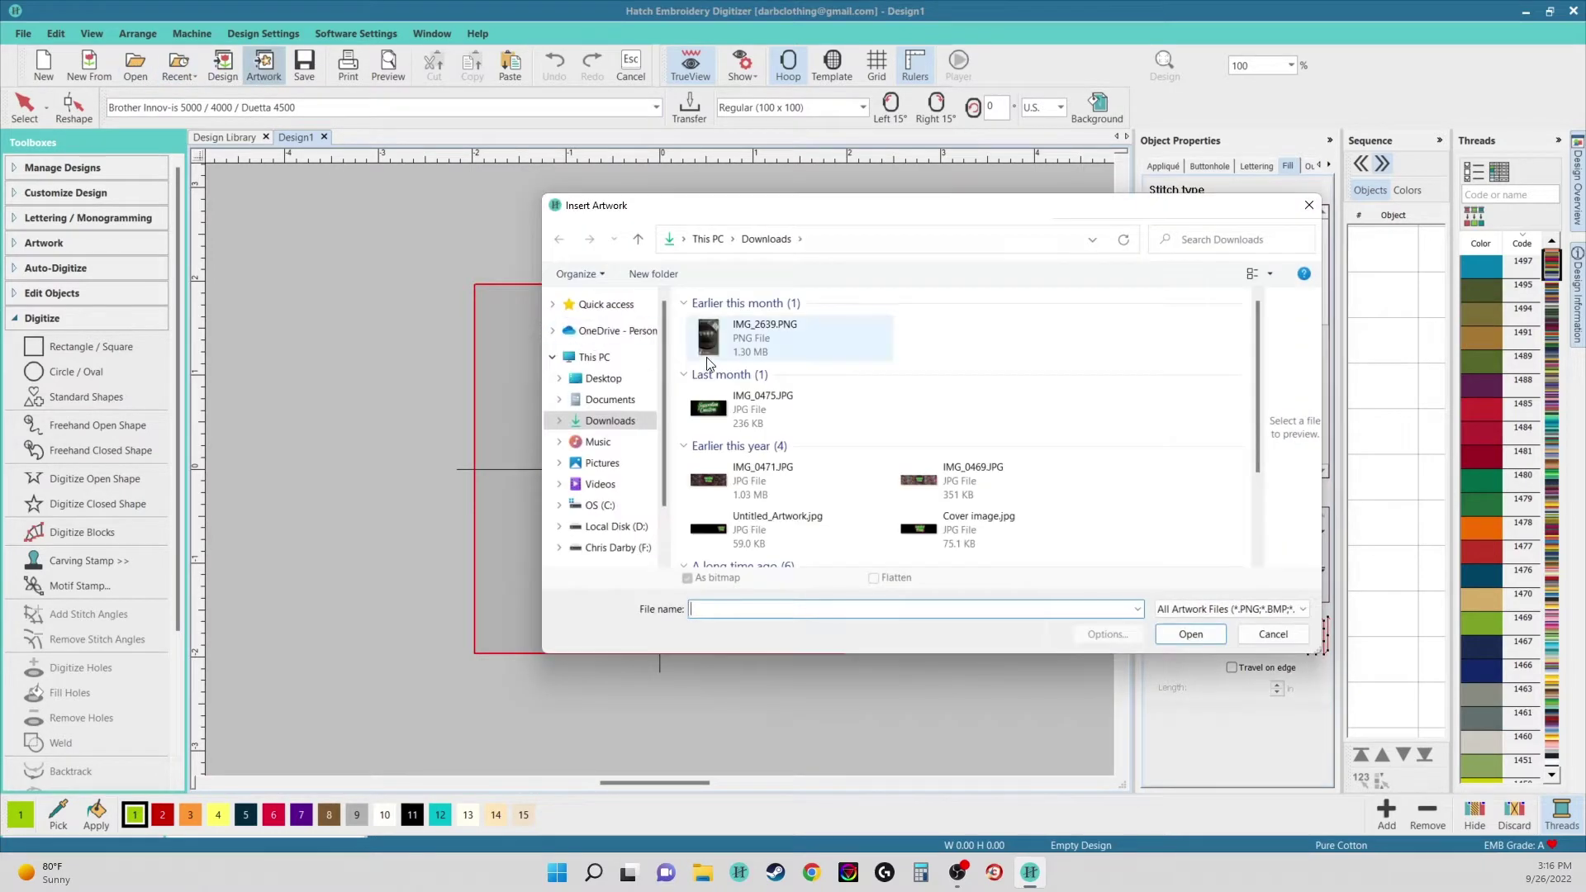
{"action": "left_click", "coordinate": [603, 379]}
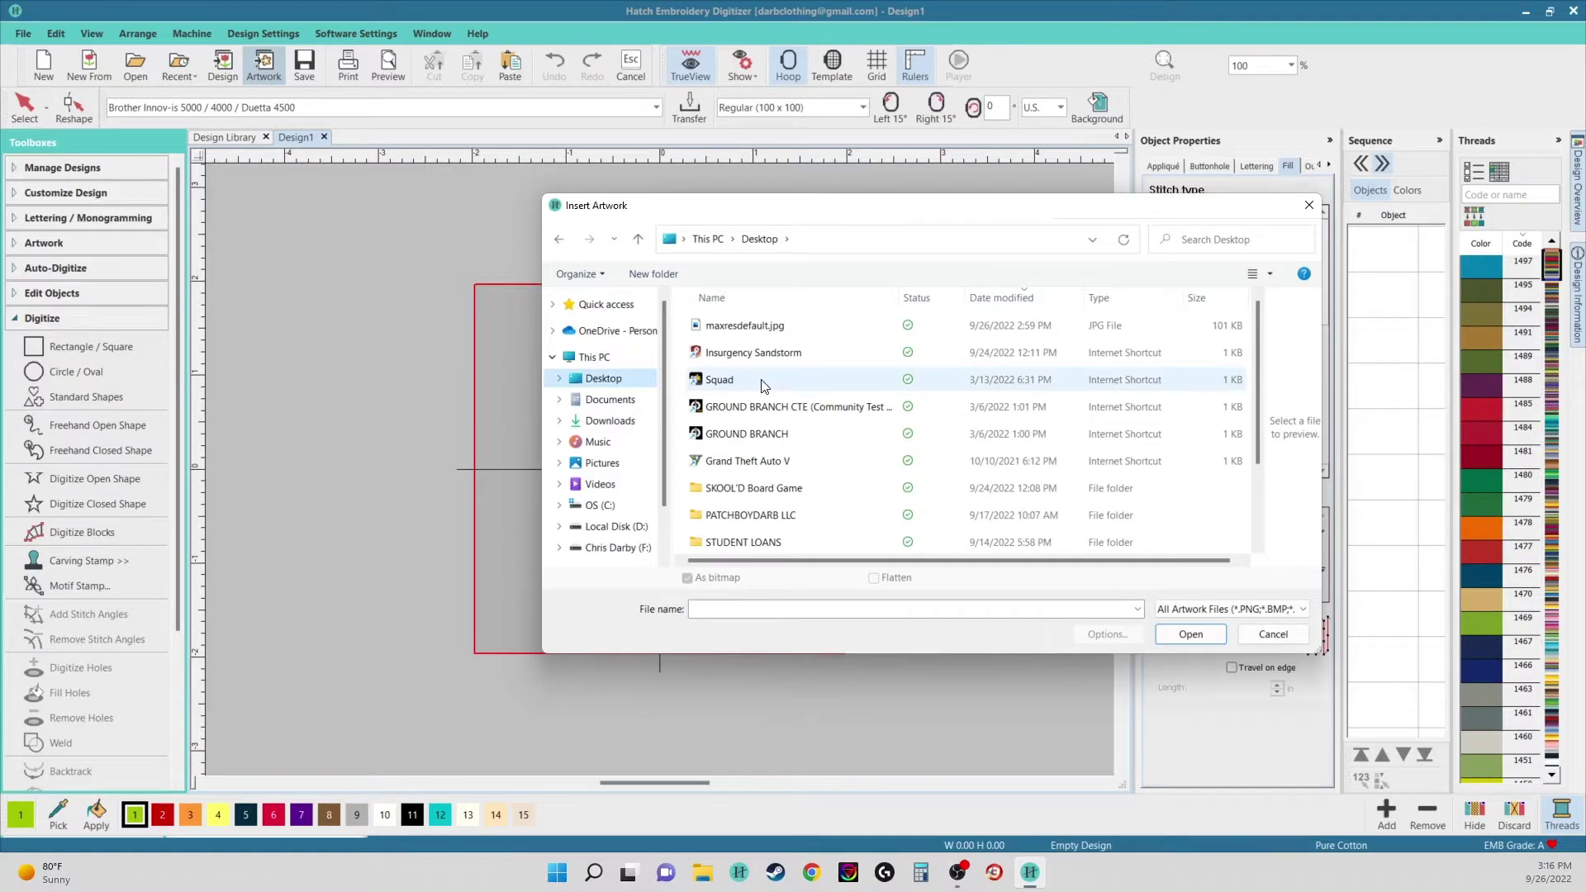
{"action": "scroll", "coordinate": [796, 413], "scroll_direction": "down", "scroll_amount": 2}
{"action": "double_click", "coordinate": [826, 483]}
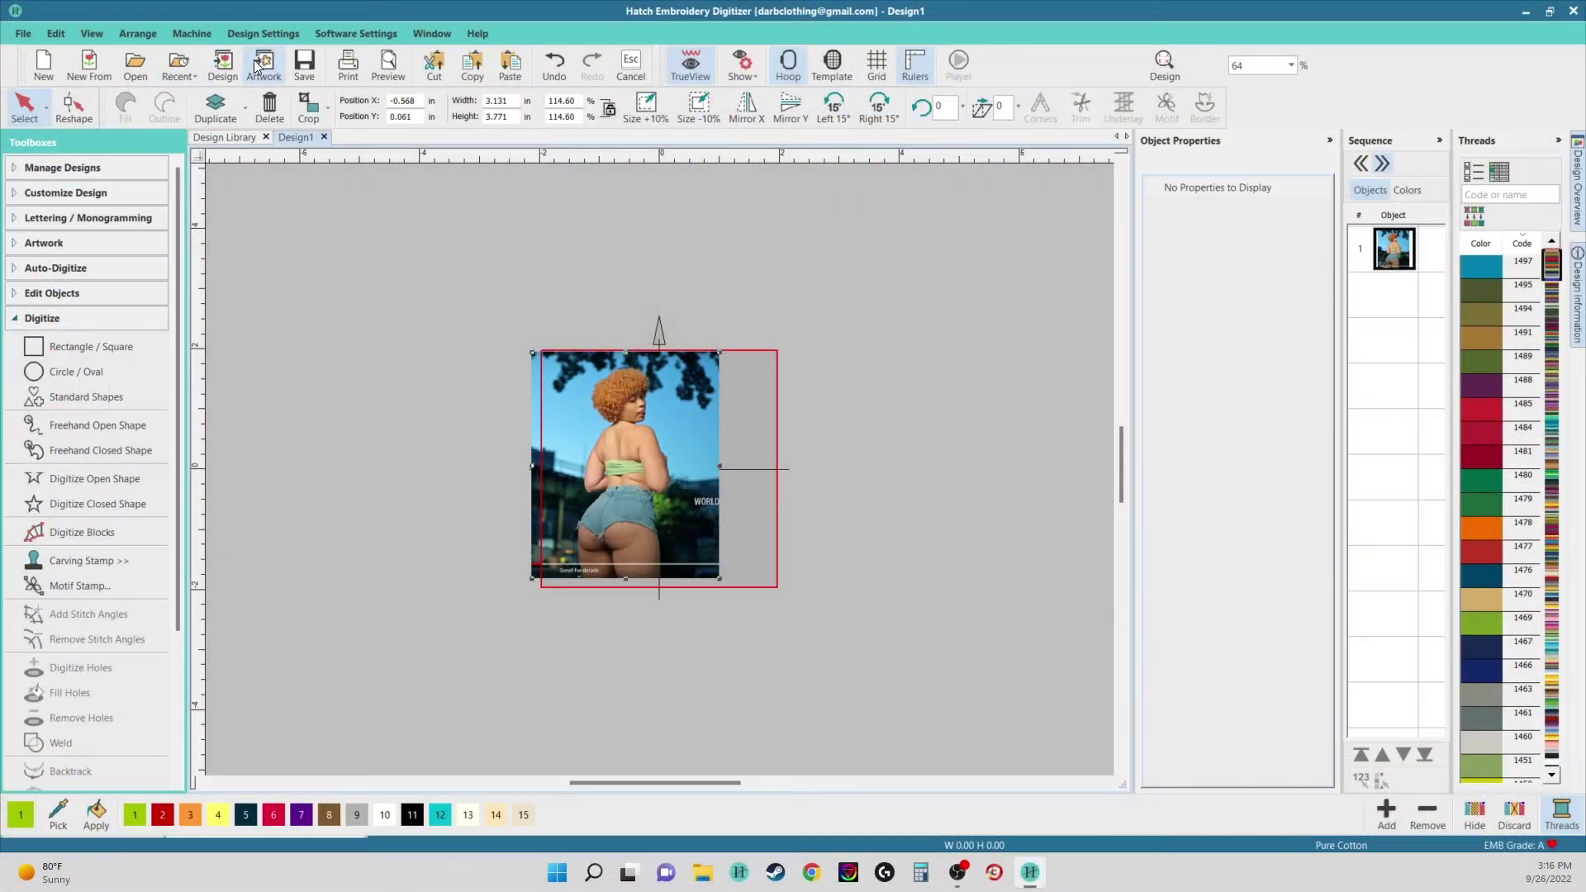
- Insert Screenshot (306).png as a second artwork image
{"action": "left_click", "coordinate": [257, 61]}
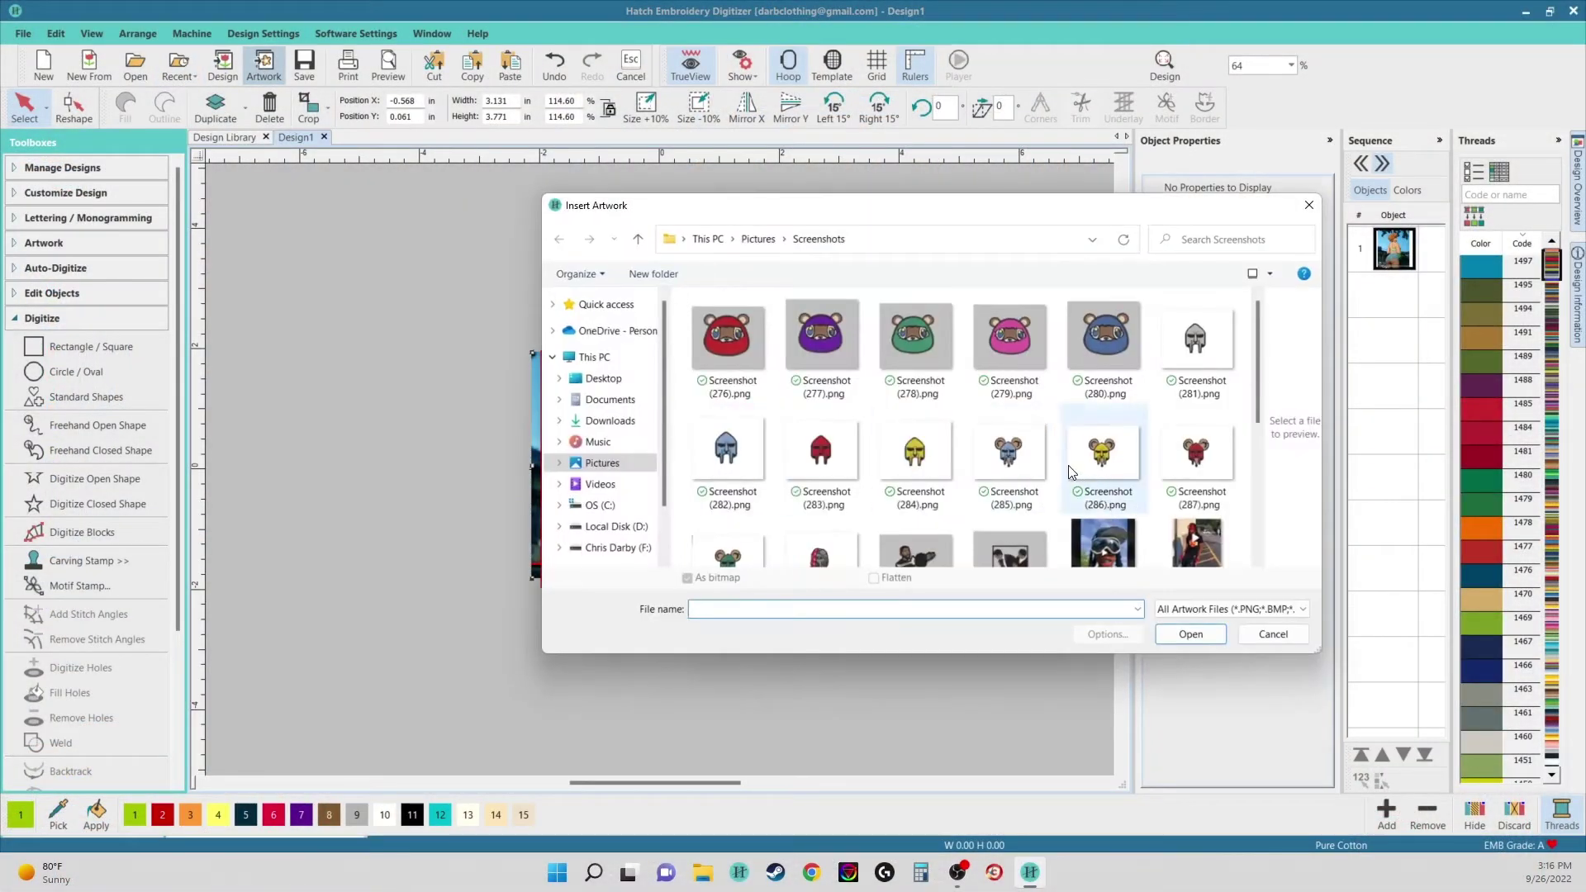
{"action": "scroll", "coordinate": [735, 471], "scroll_direction": "down", "scroll_amount": 4}
{"action": "left_click", "coordinate": [747, 499]}
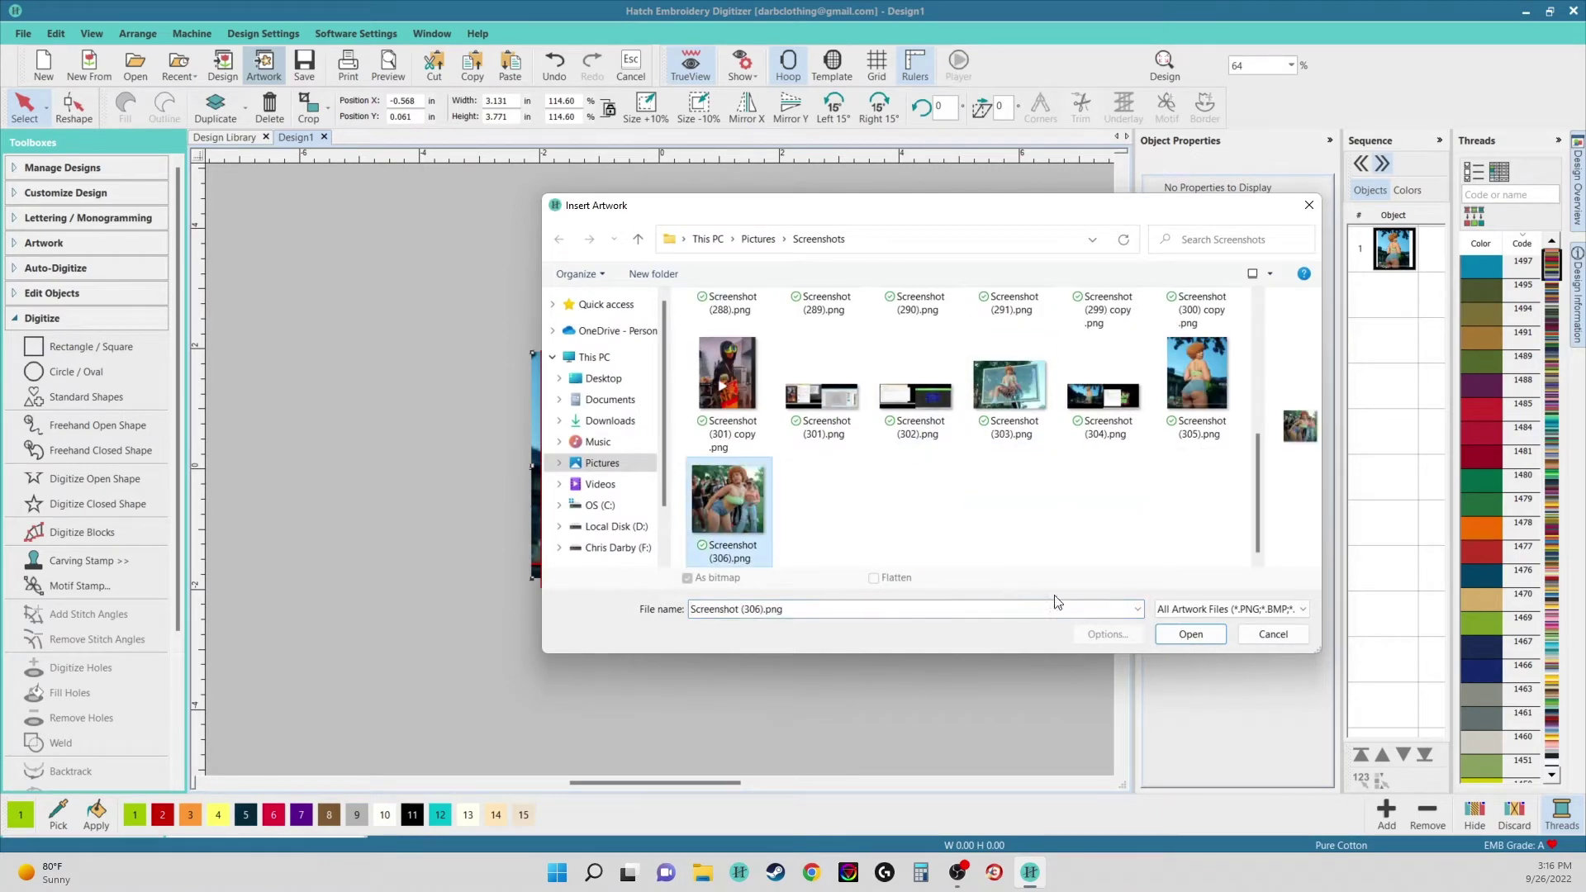
{"action": "left_click", "coordinate": [1208, 638]}
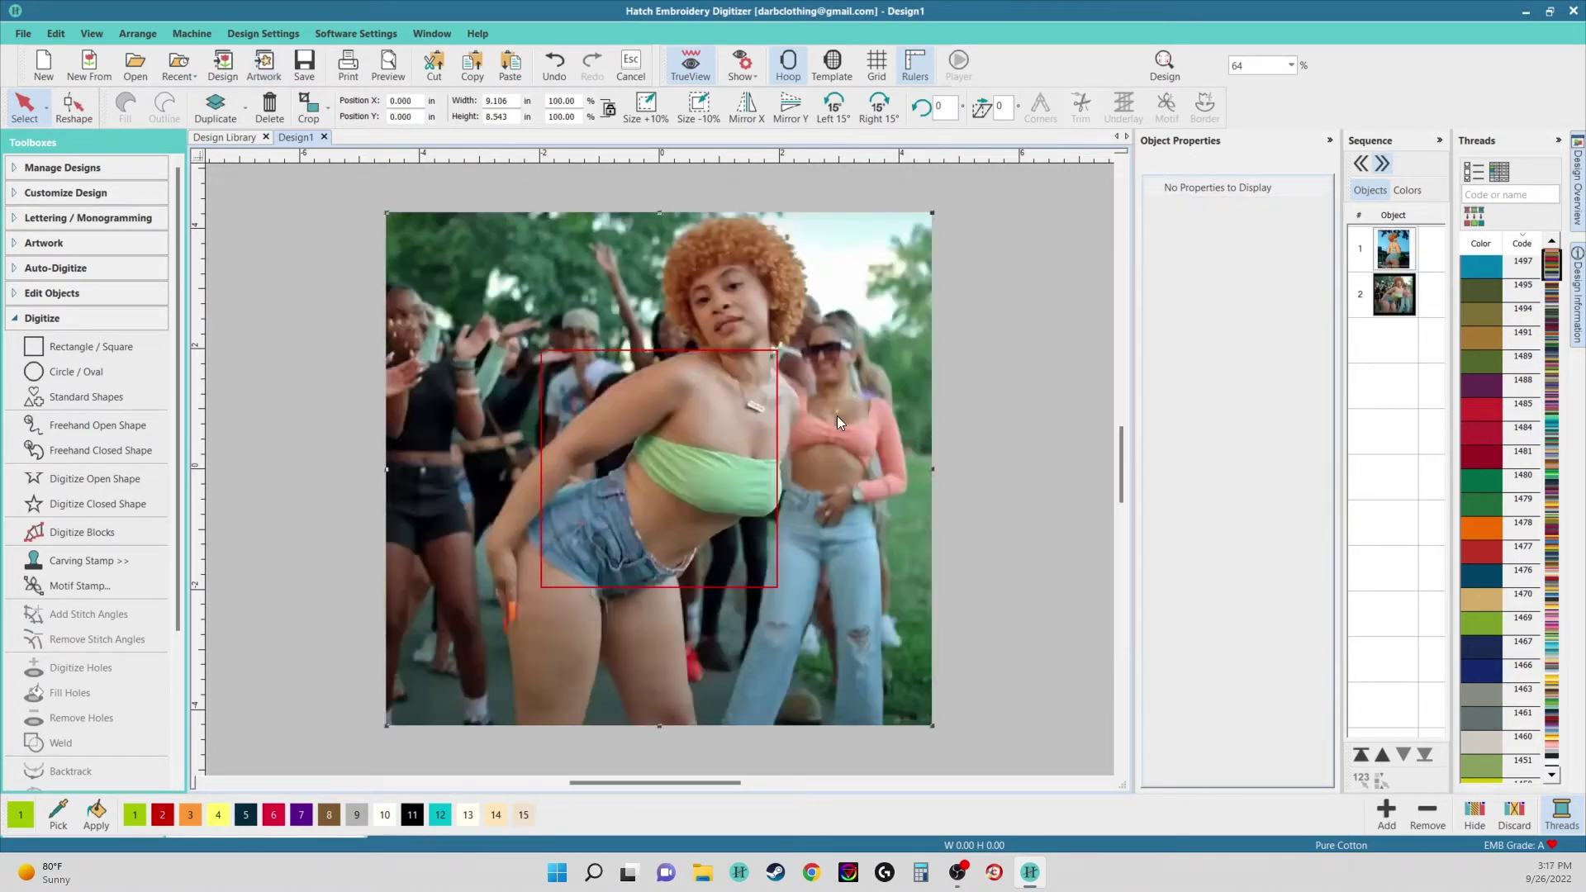
- Mirror the second image horizontally and shrink it to about 3.88 by 3.64 in beside the back-view photo
{"action": "left_click", "coordinate": [746, 106]}
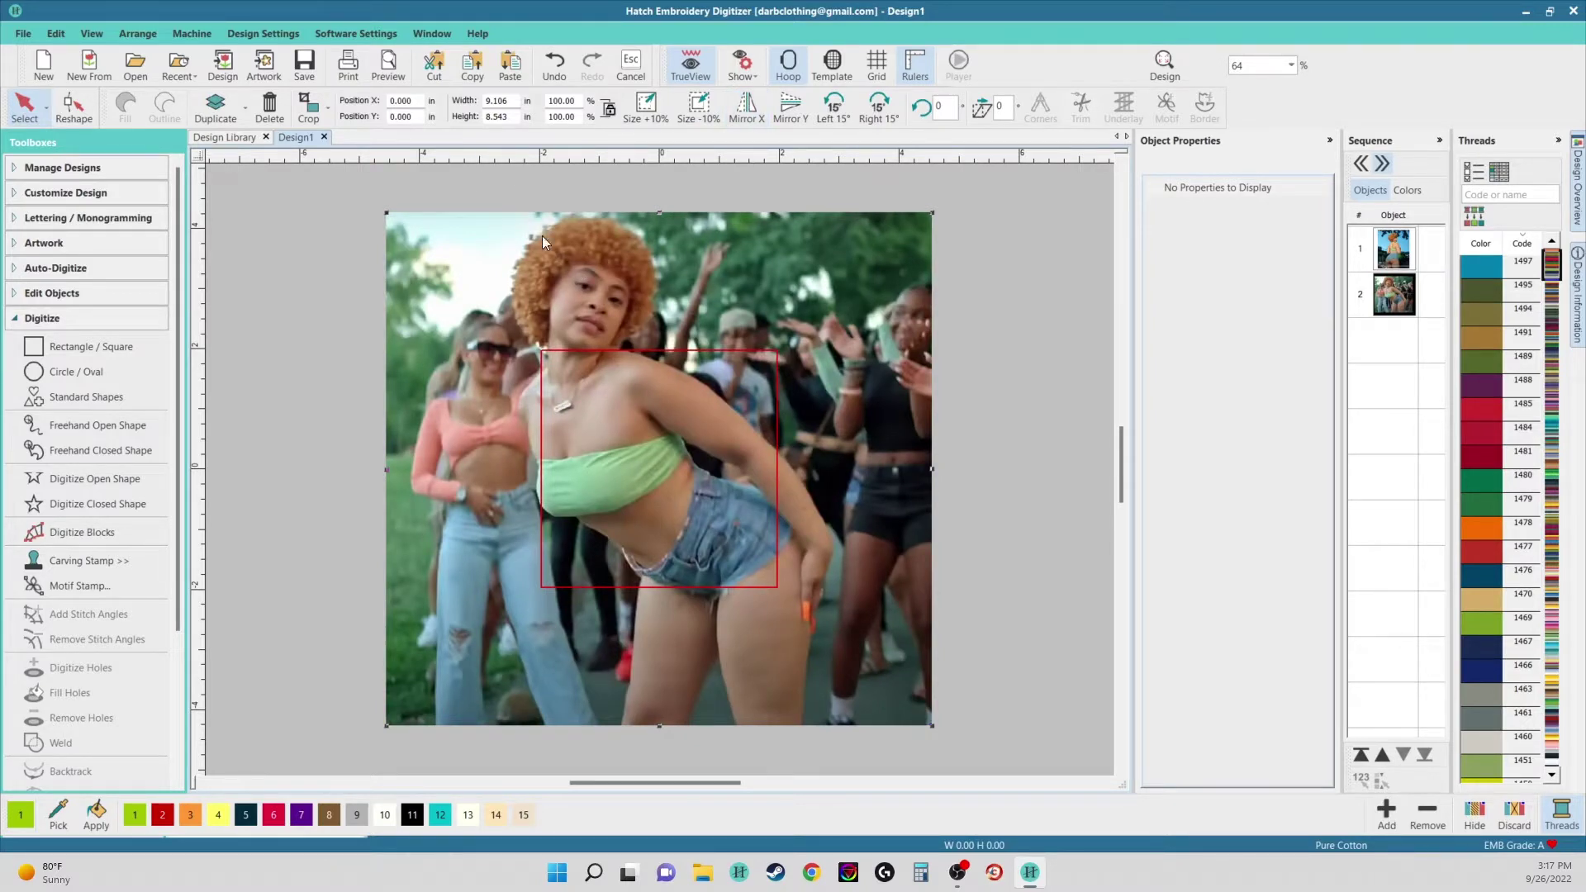
{"action": "left_click_drag", "start_coordinate": [394, 216], "coordinate": [577, 397]}
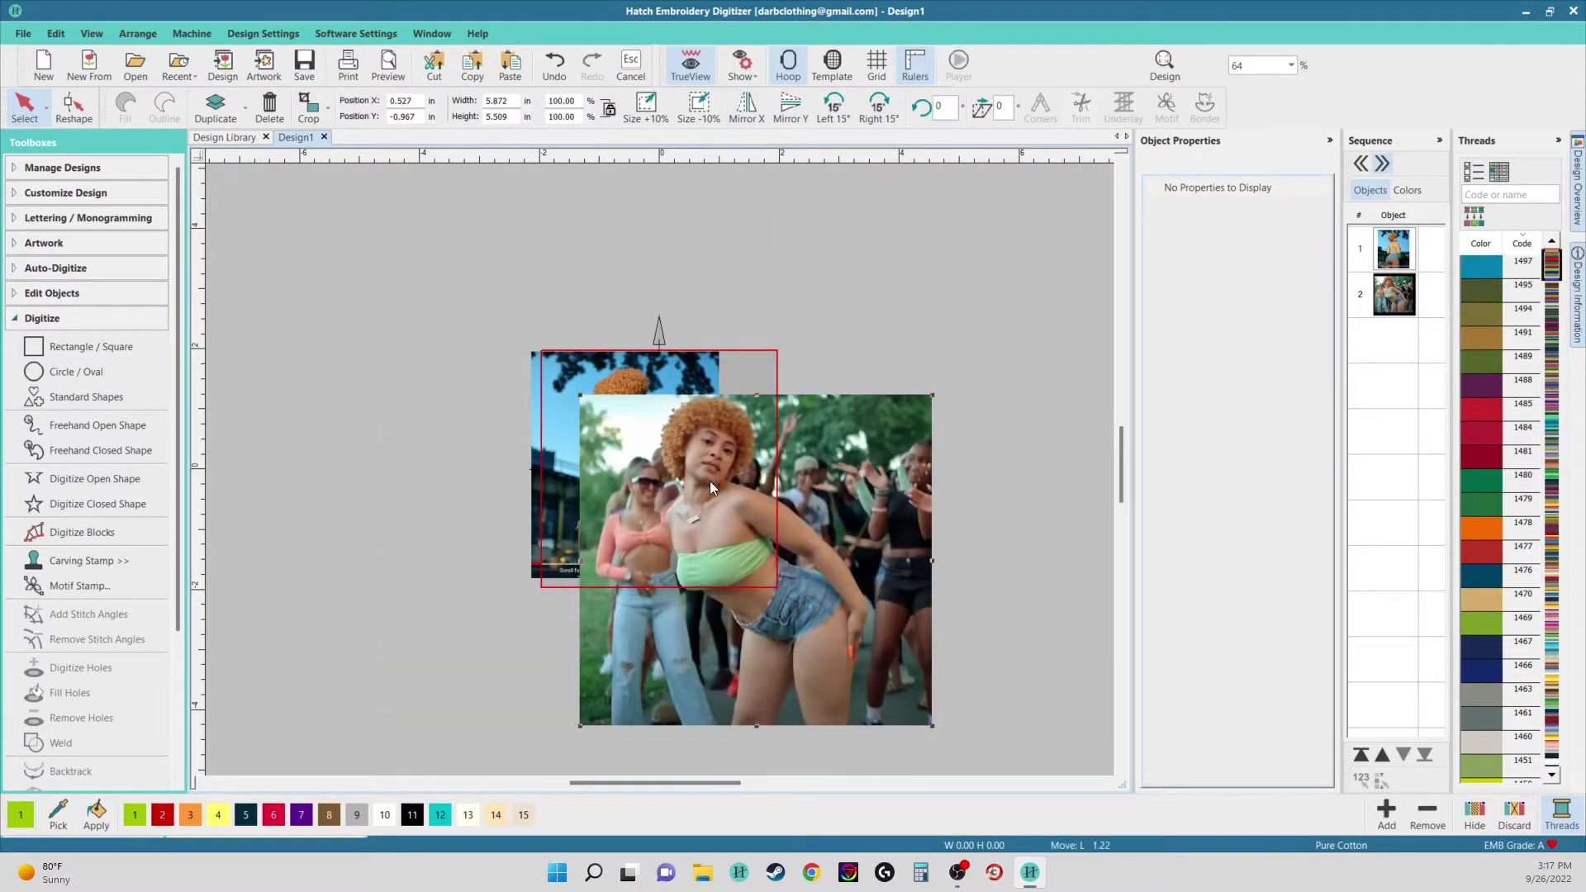
{"action": "left_click_drag", "start_coordinate": [736, 462], "coordinate": [597, 392]}
{"action": "left_click_drag", "start_coordinate": [441, 328], "coordinate": [562, 424]}
{"action": "left_click_drag", "start_coordinate": [703, 414], "coordinate": [785, 433]}
{"action": "left_click_drag", "start_coordinate": [602, 469], "coordinate": [571, 436]}
{"action": "left_click_drag", "start_coordinate": [443, 535], "coordinate": [415, 562]}
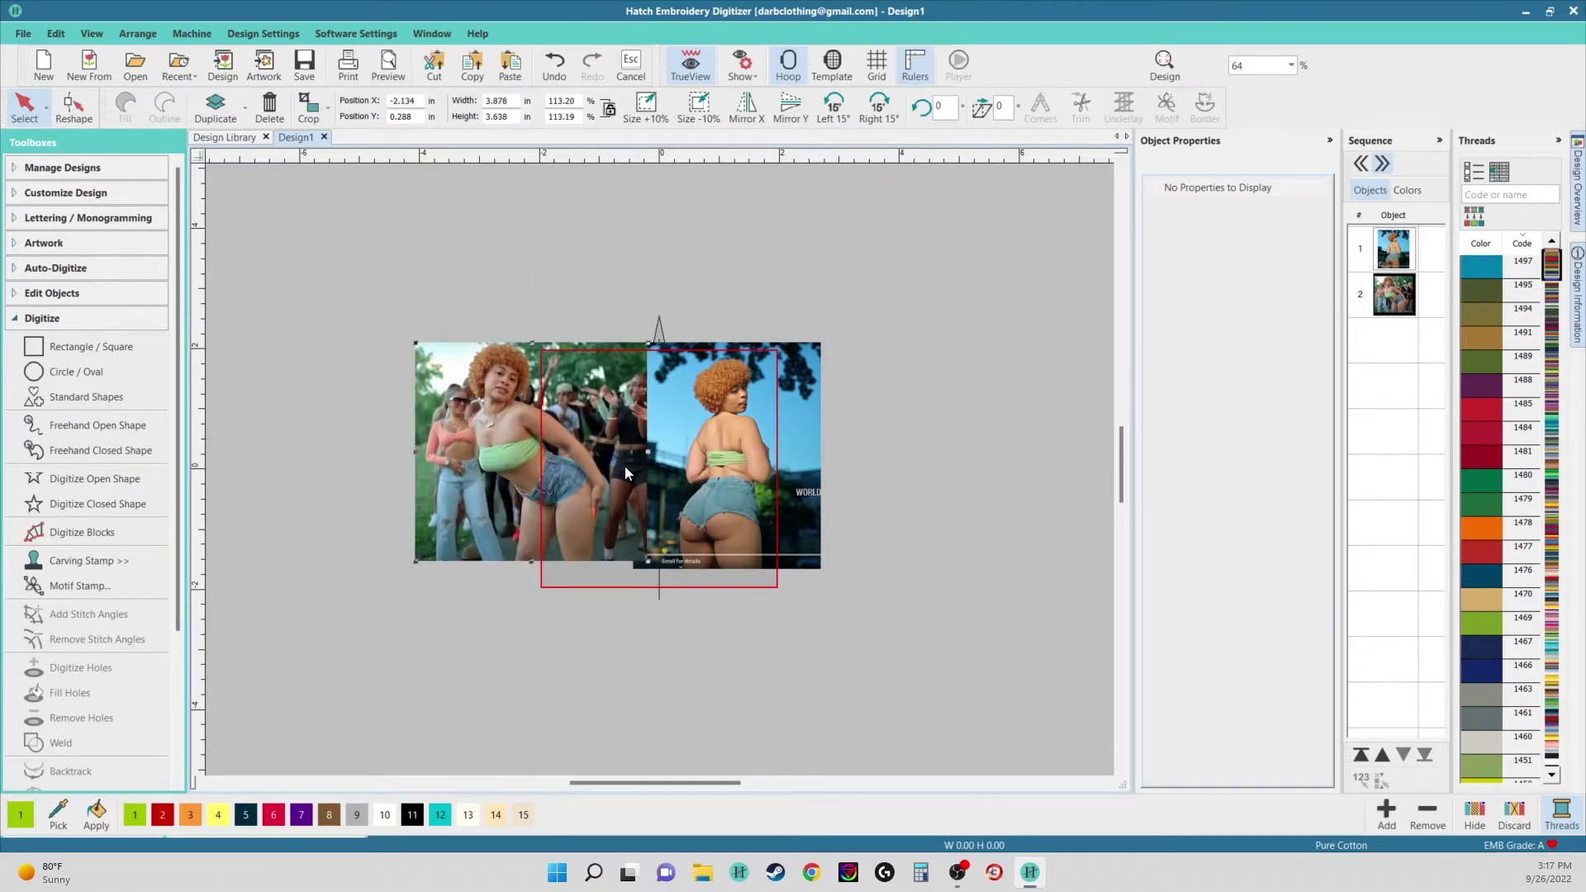
- Move the two reference images apart so a clear gap separates the group photo from the back-view photo
{"action": "left_click_drag", "start_coordinate": [704, 459], "coordinate": [721, 449]}
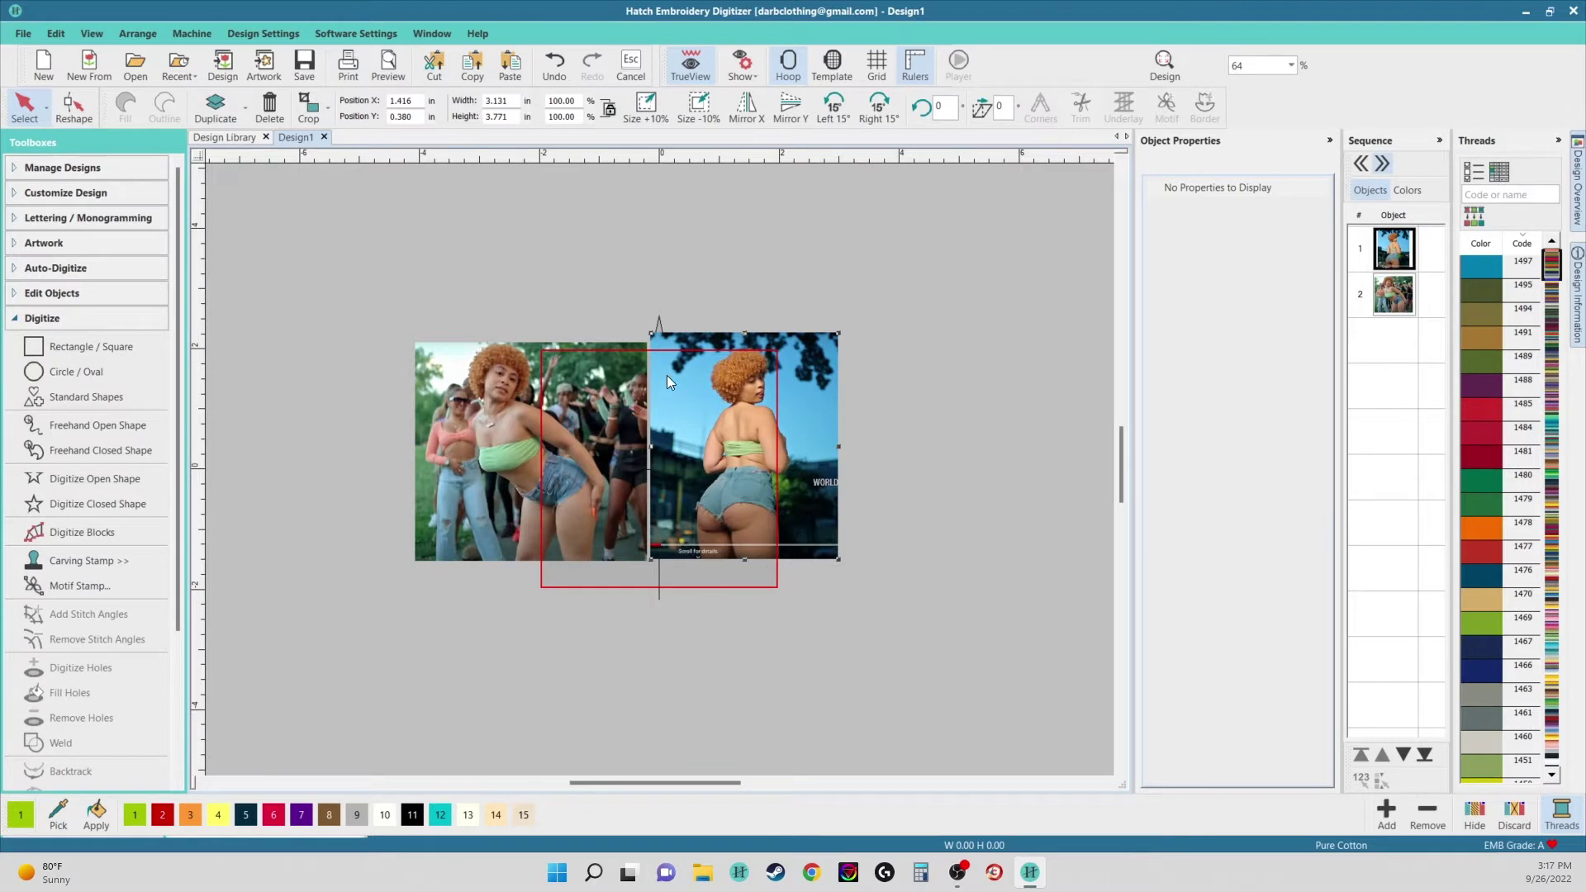
{"action": "left_click_drag", "start_coordinate": [554, 443], "coordinate": [608, 453]}
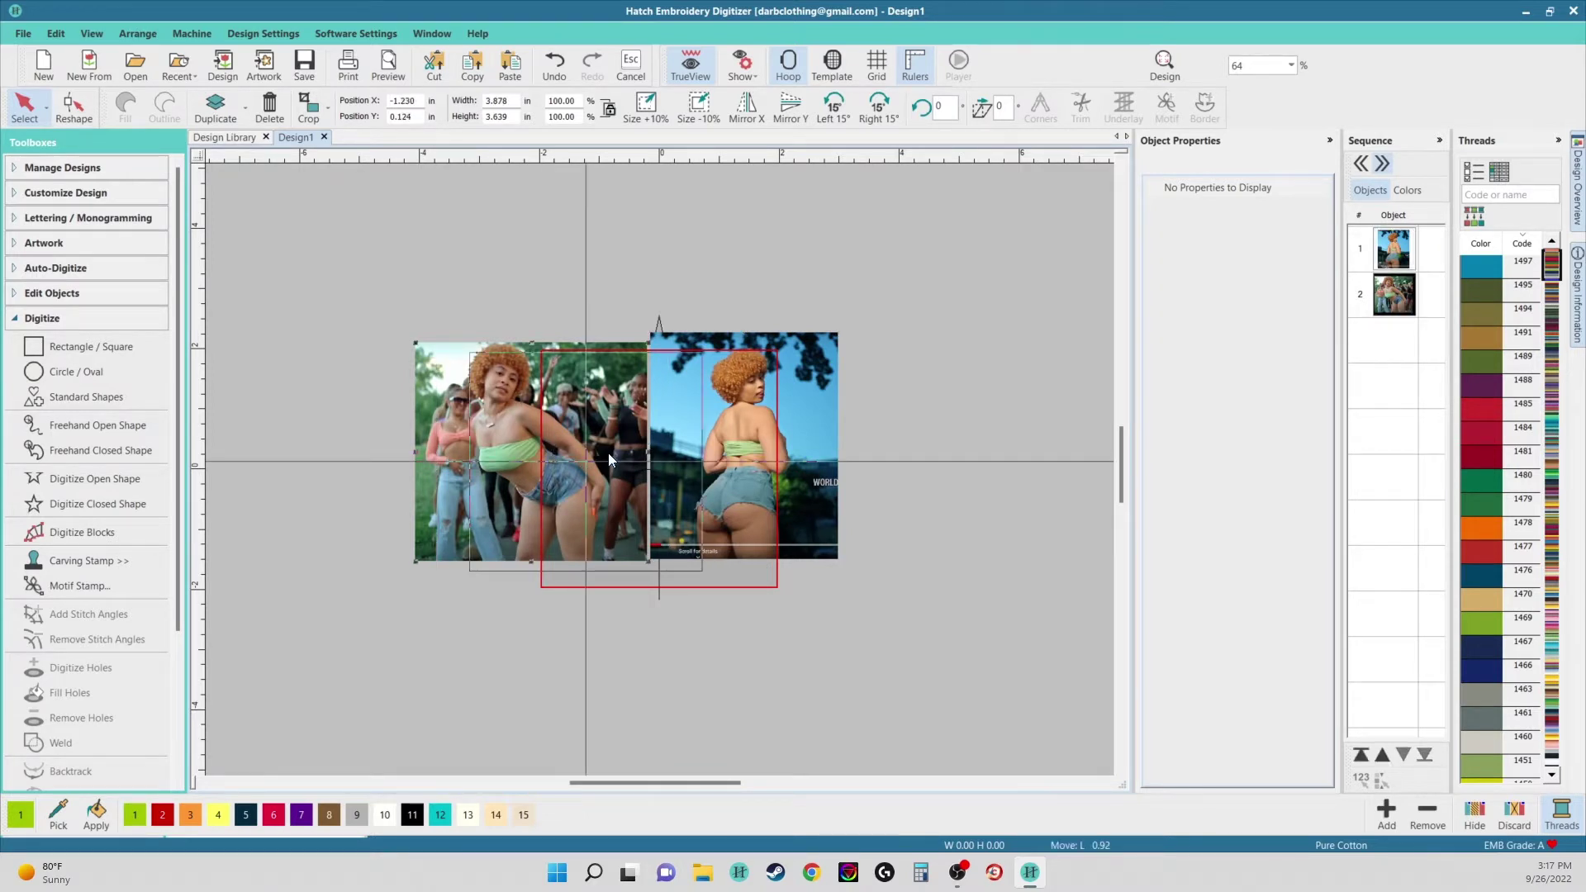
{"action": "left_click_drag", "start_coordinate": [748, 450], "coordinate": [877, 428]}
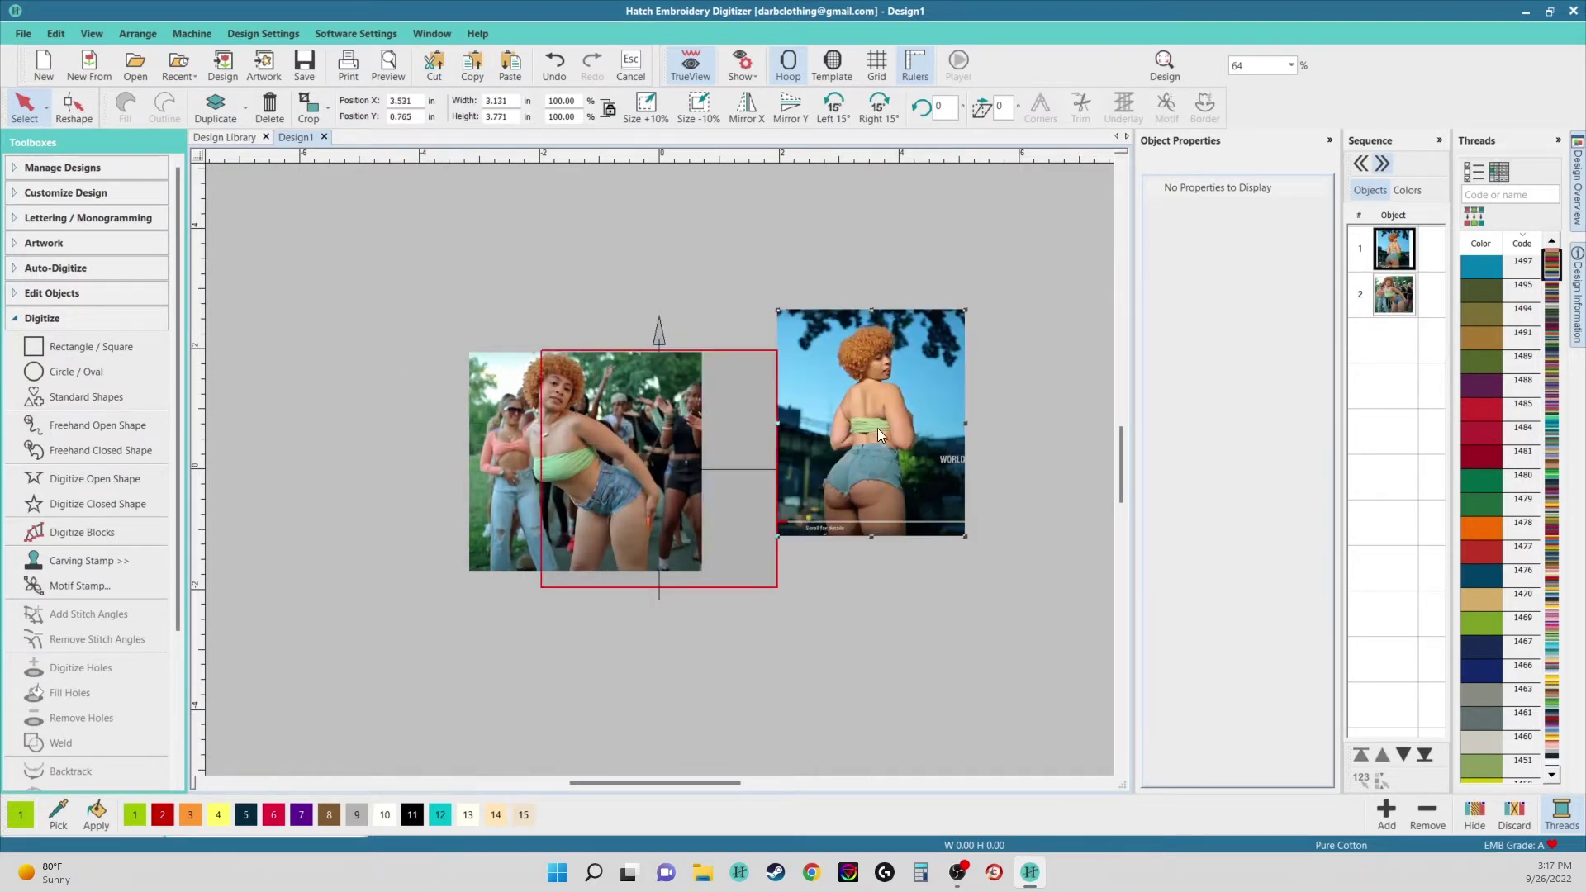
- Hide the hoop outline in the design view
{"action": "left_click", "coordinate": [786, 67]}
{"action": "left_click", "coordinate": [787, 68]}
{"action": "left_click", "coordinate": [786, 67]}
{"action": "left_click", "coordinate": [786, 68]}
{"action": "left_click", "coordinate": [786, 67]}
{"action": "left_click", "coordinate": [787, 67]}
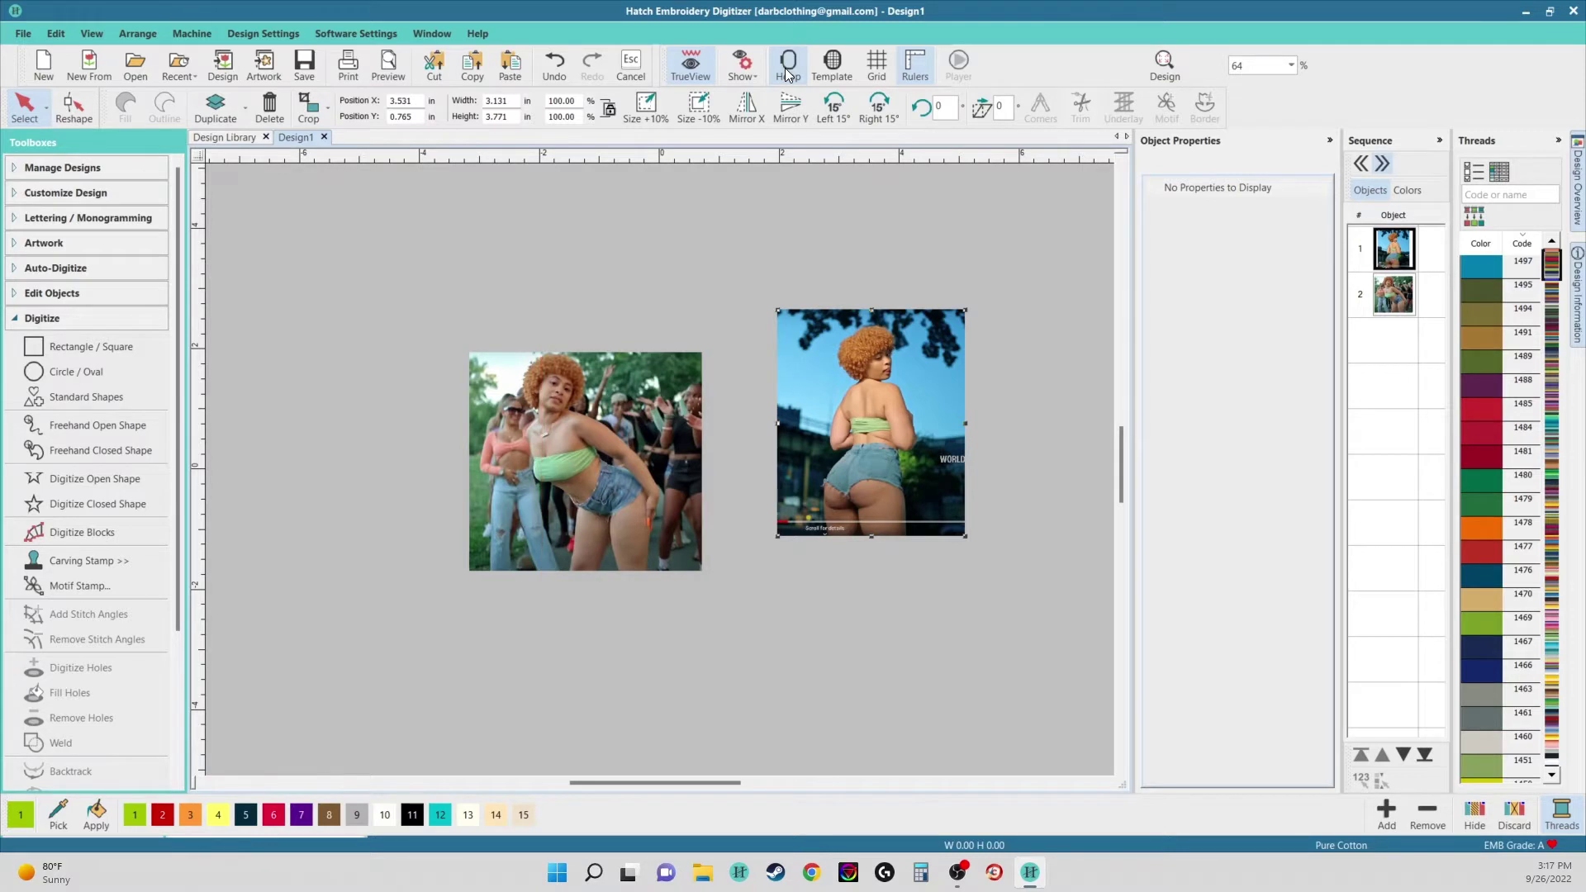
- Lock the group photo, the second object in the sequence
{"action": "scroll", "coordinate": [515, 499], "scroll_direction": "up", "scroll_amount": 1}
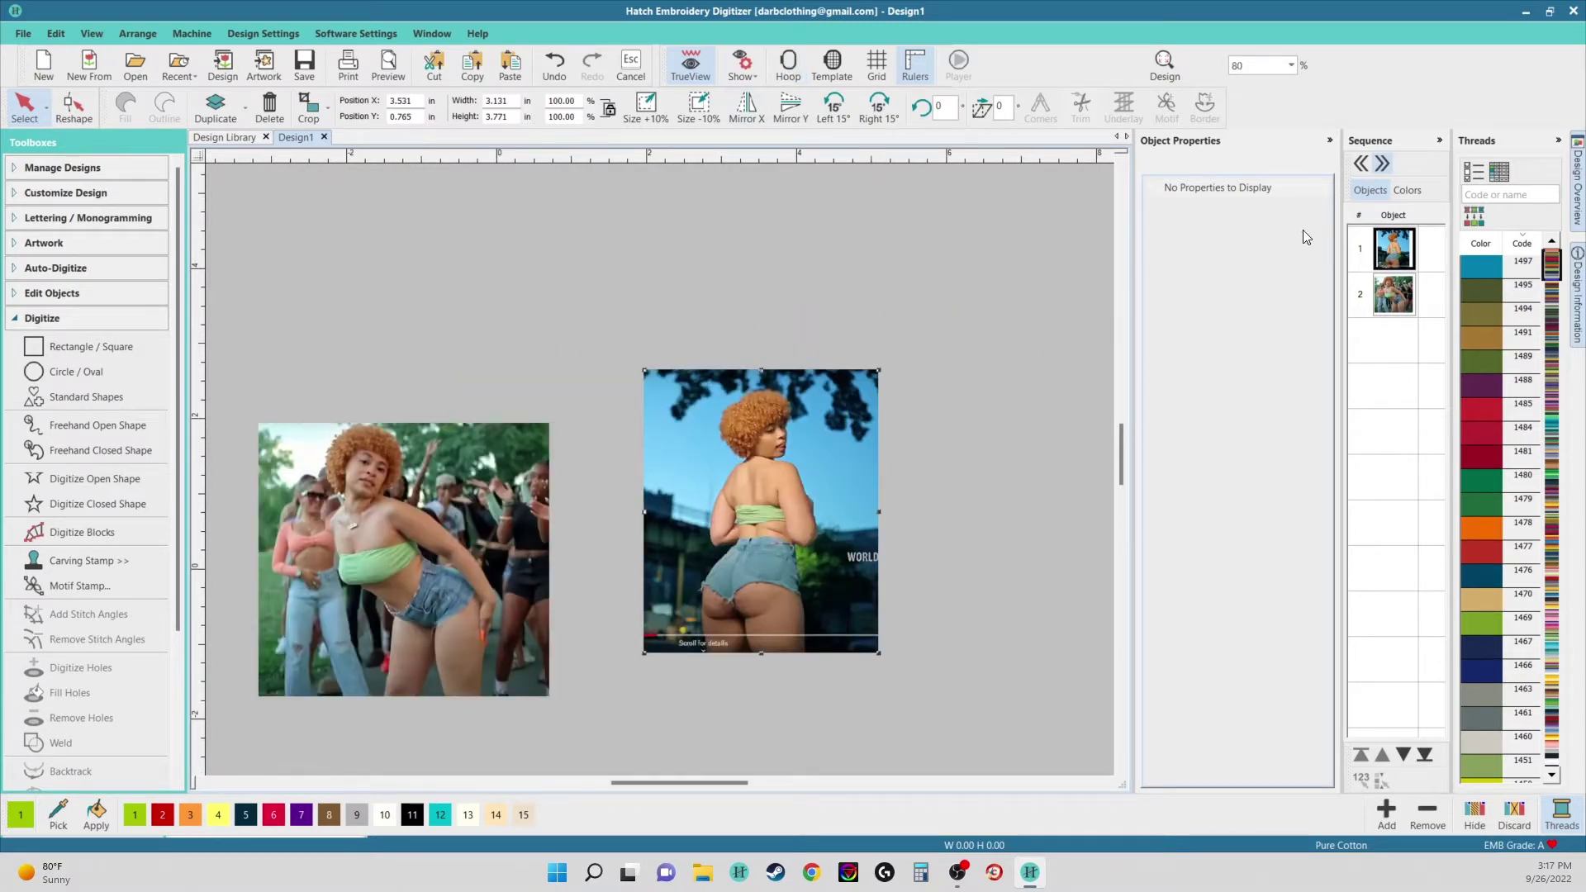
{"action": "left_click", "coordinate": [1393, 294]}
{"action": "right_click", "coordinate": [1394, 300]}
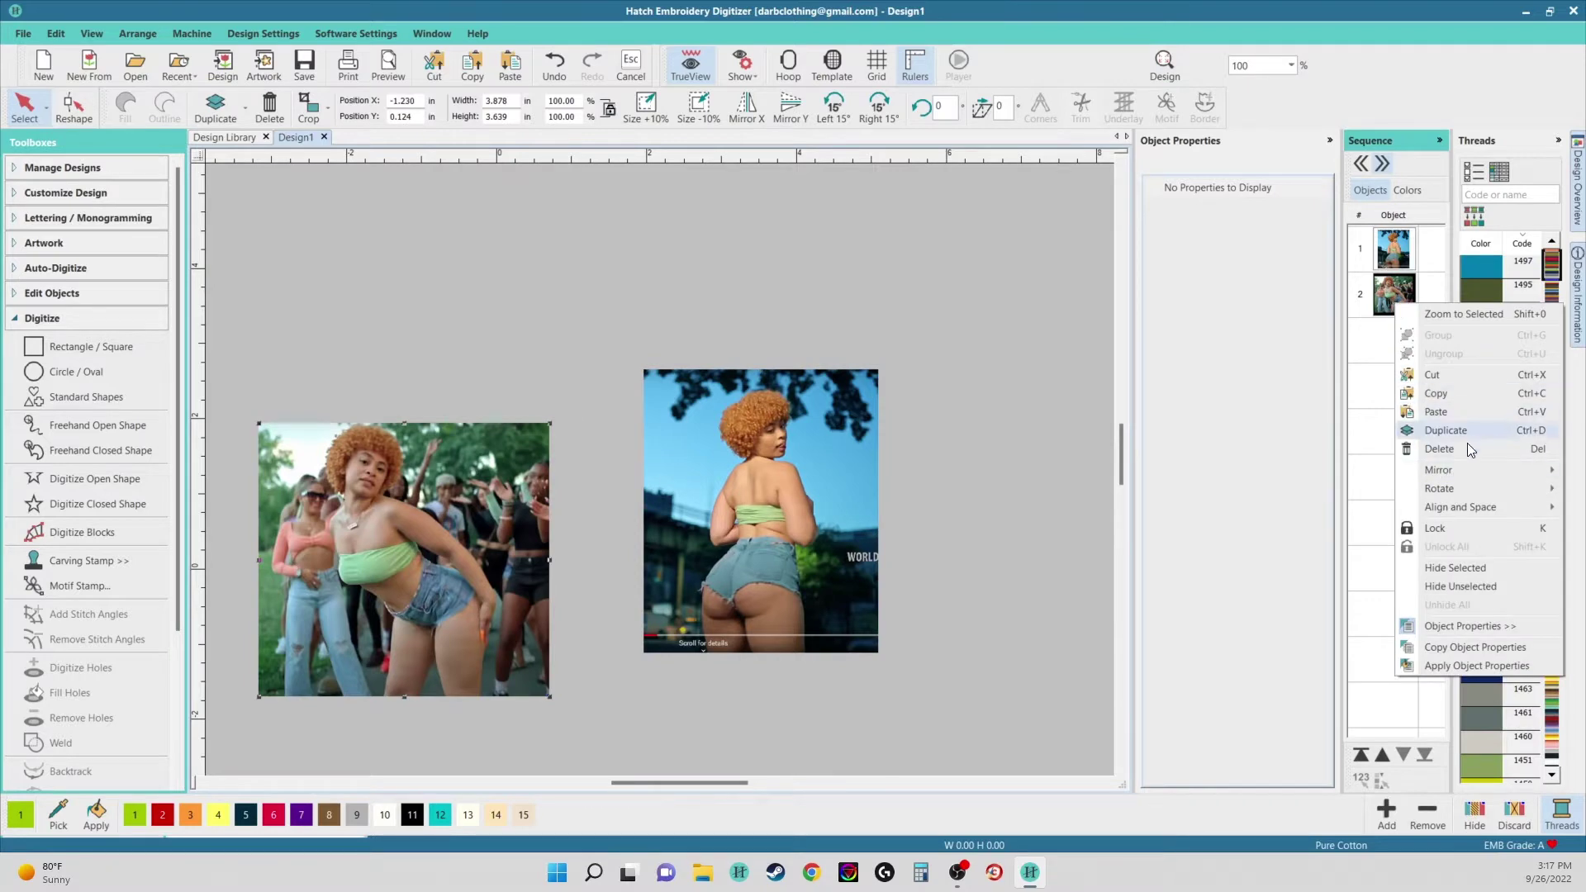
{"action": "left_click", "coordinate": [1437, 529]}
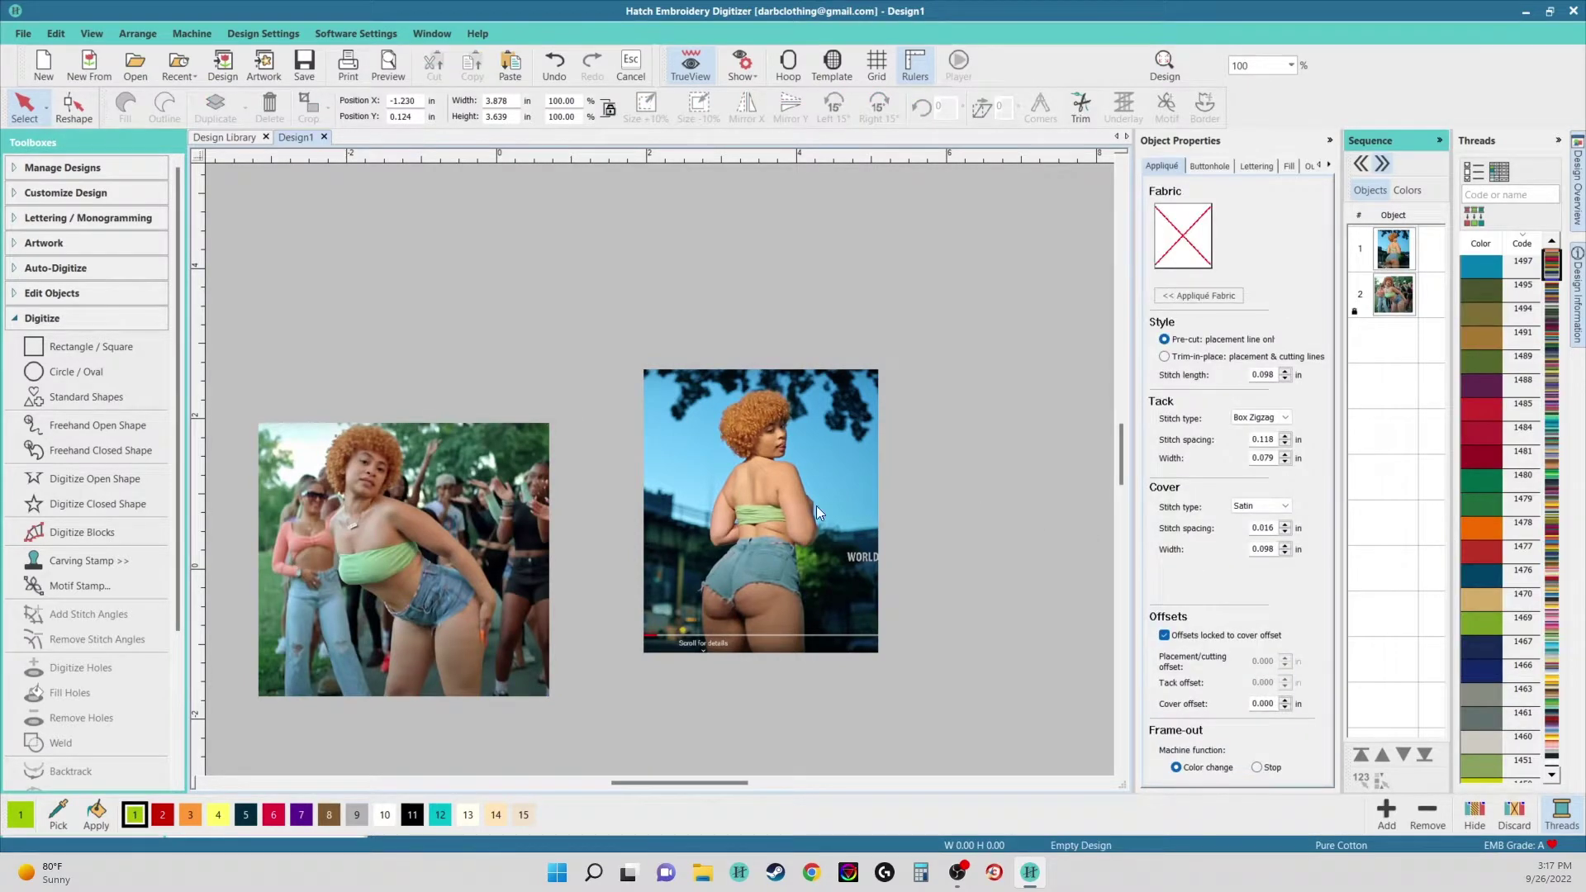
- Start a Tatami-filled Digitize Closed Shape on the back-view photo with thread color 14, Shrimp Pink
{"action": "scroll", "coordinate": [816, 505], "scroll_direction": "up", "scroll_amount": 4}
{"action": "scroll", "coordinate": [659, 469], "scroll_direction": "down", "scroll_amount": 3}
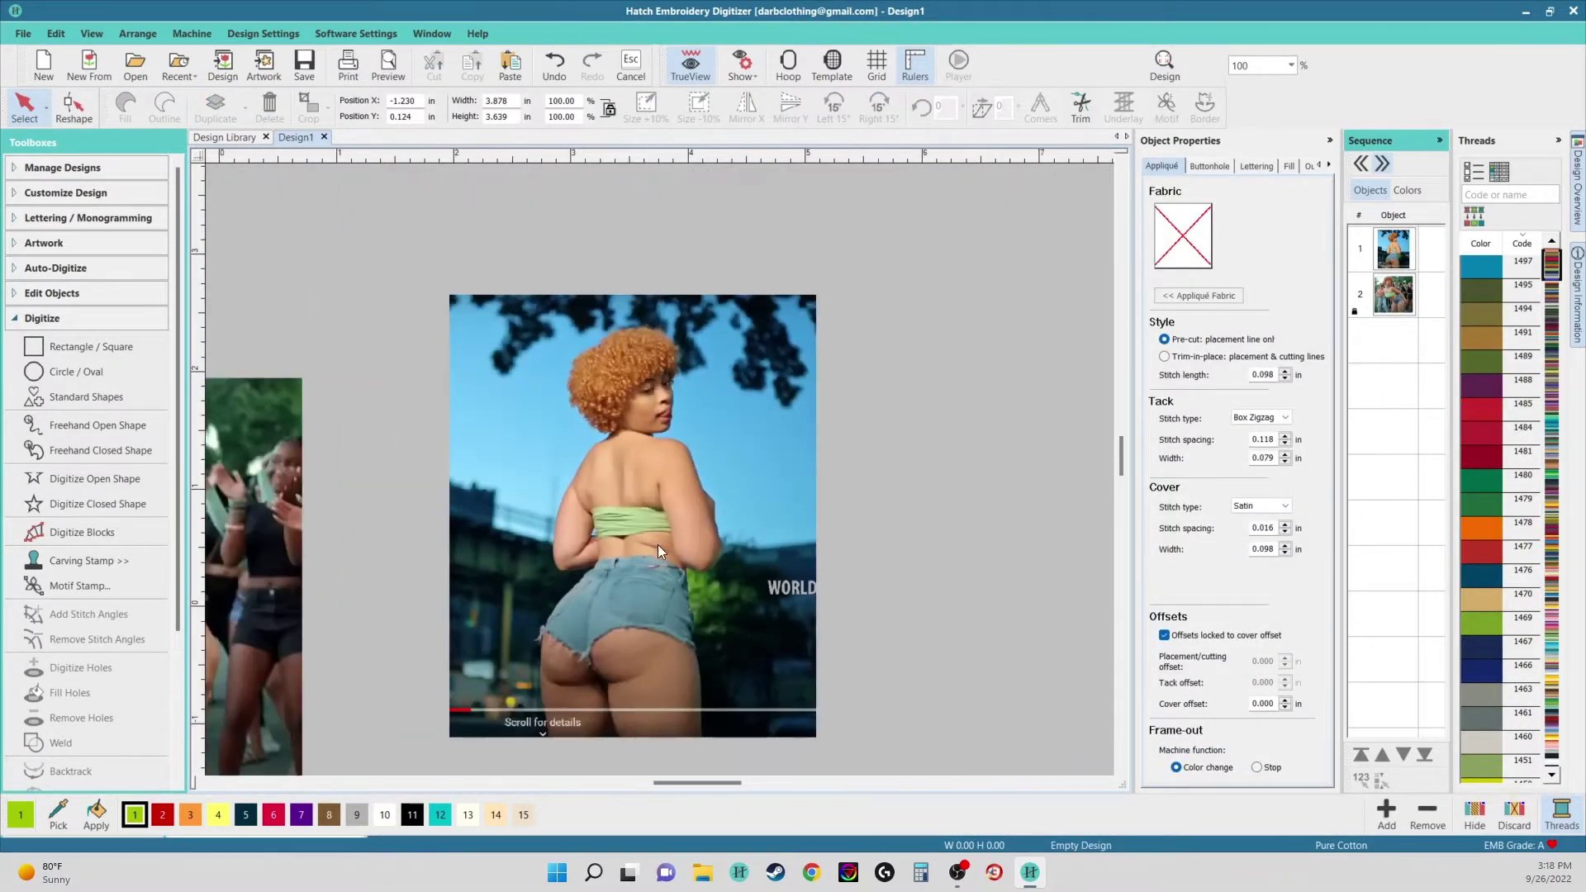
{"action": "scroll", "coordinate": [659, 468], "scroll_direction": "up", "scroll_amount": 5}
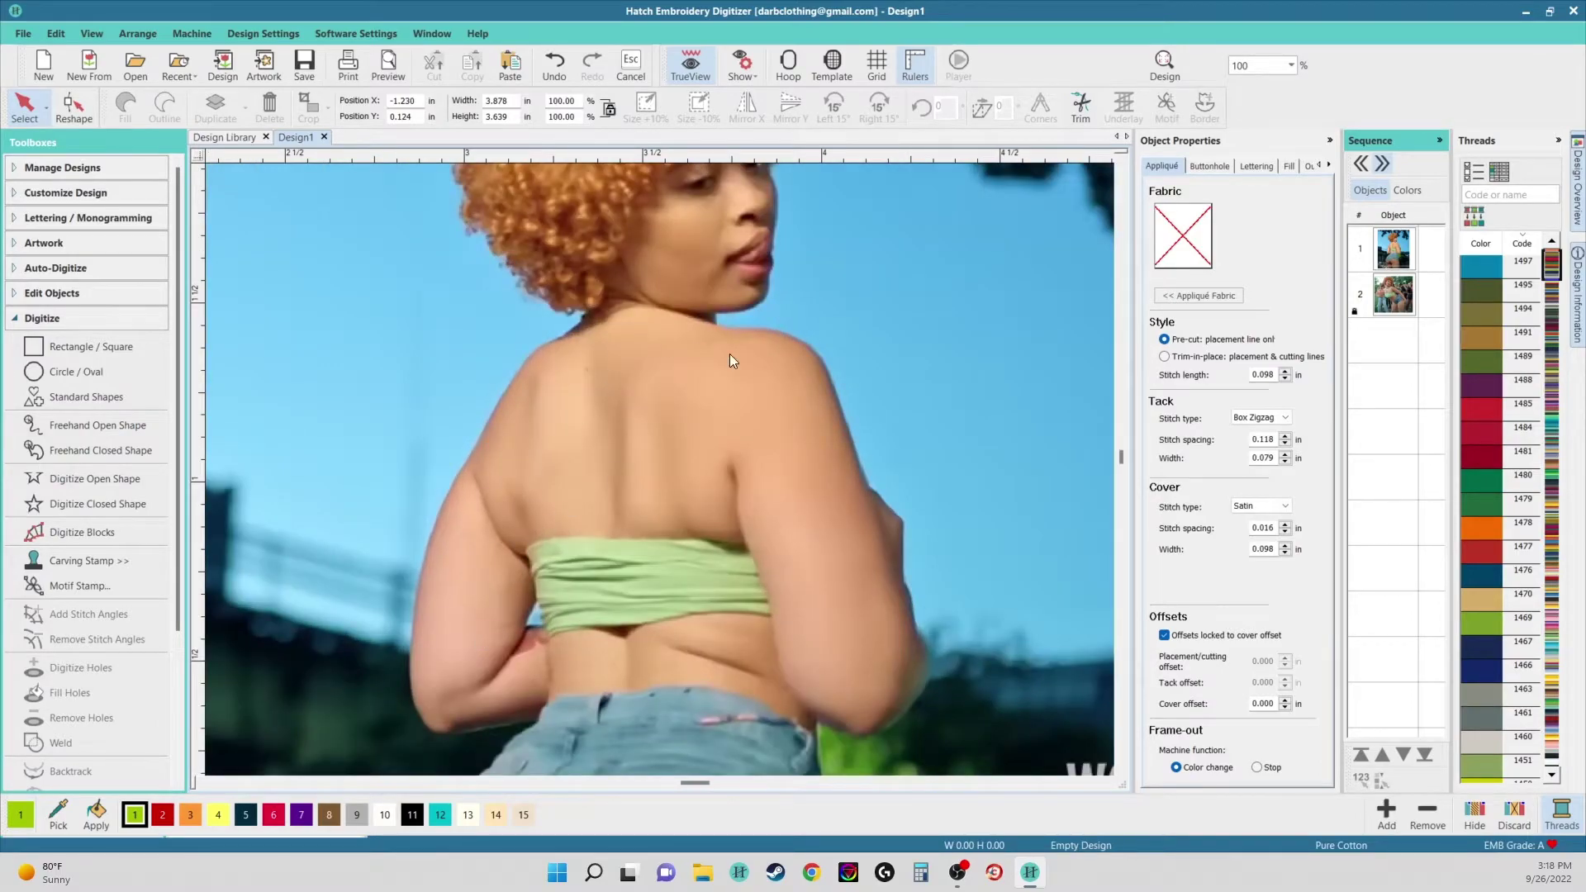
{"action": "scroll", "coordinate": [731, 361], "scroll_direction": "down", "scroll_amount": 3}
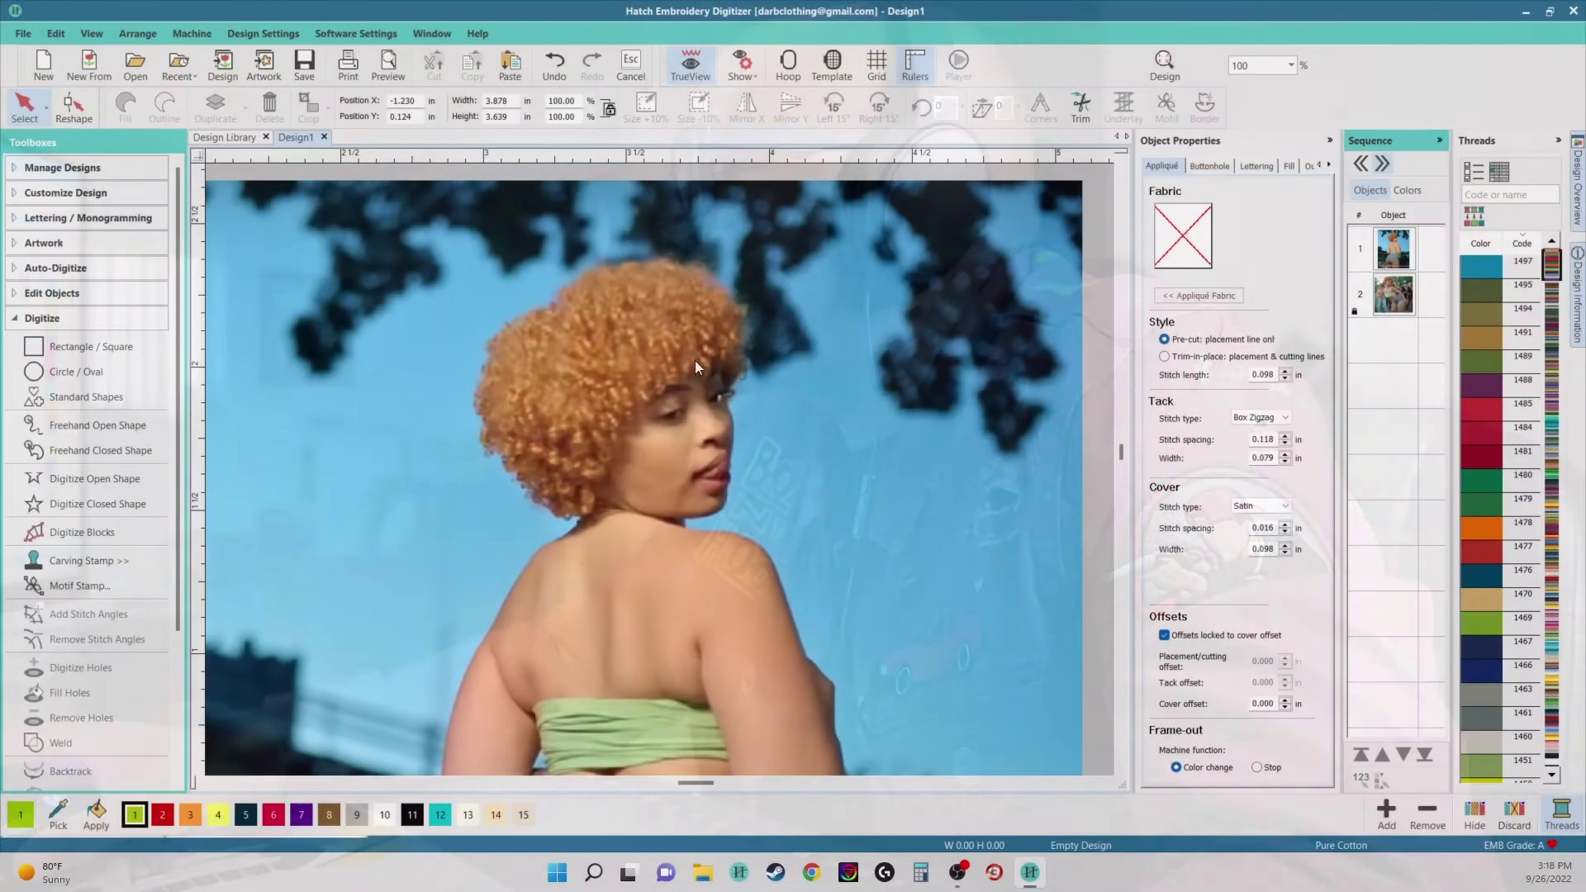
{"action": "scroll", "coordinate": [563, 553], "scroll_direction": "up", "scroll_amount": 2}
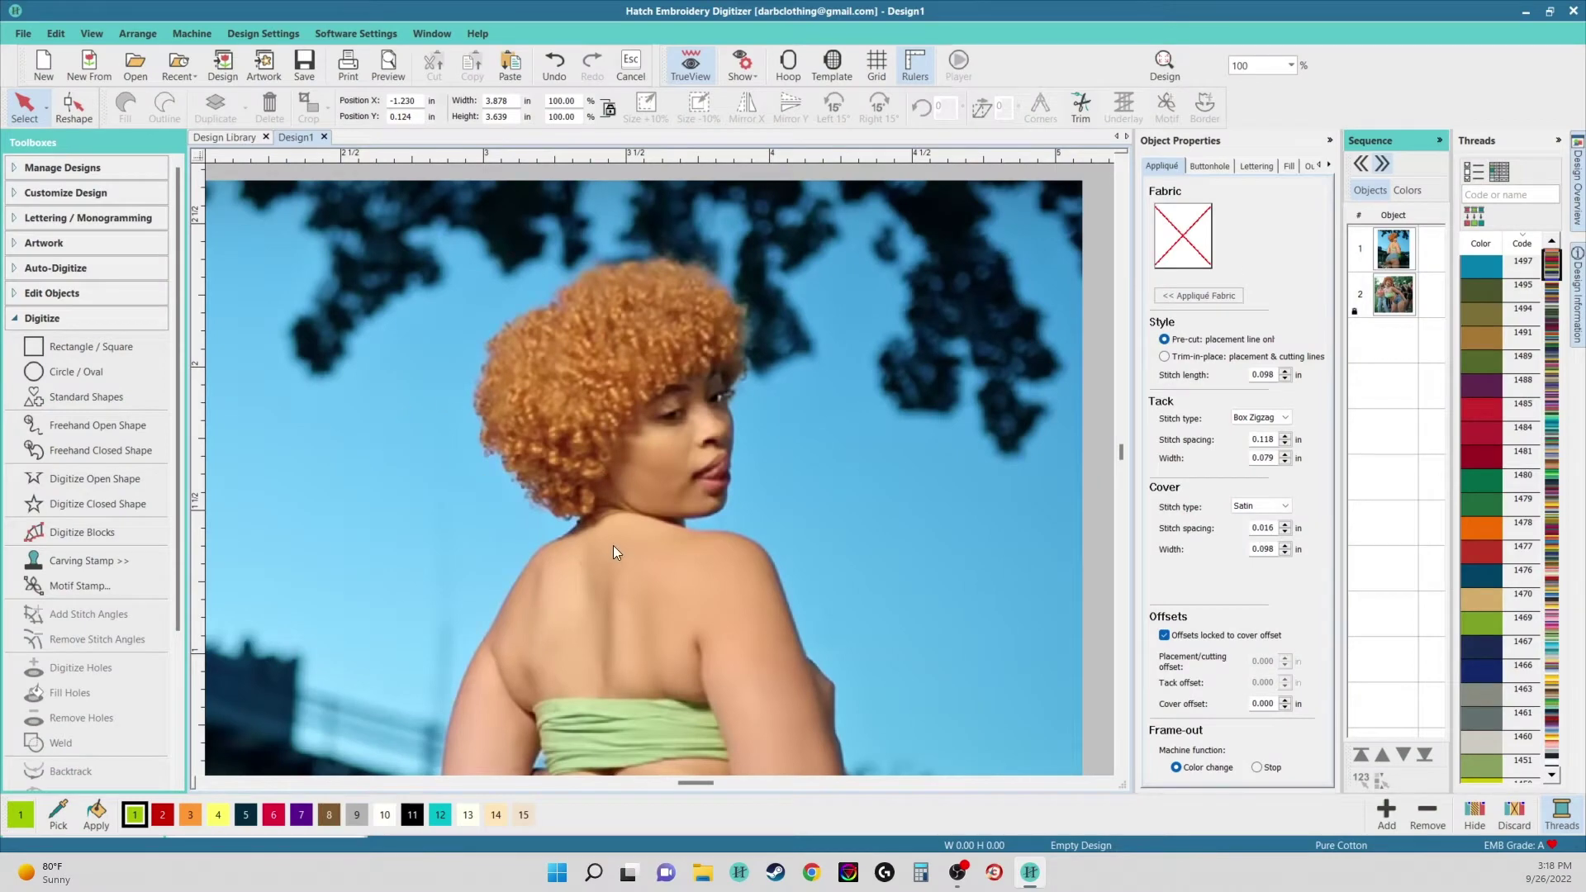
{"action": "scroll", "coordinate": [661, 463], "scroll_direction": "down", "scroll_amount": 2}
{"action": "scroll", "coordinate": [660, 464], "scroll_direction": "up", "scroll_amount": 3}
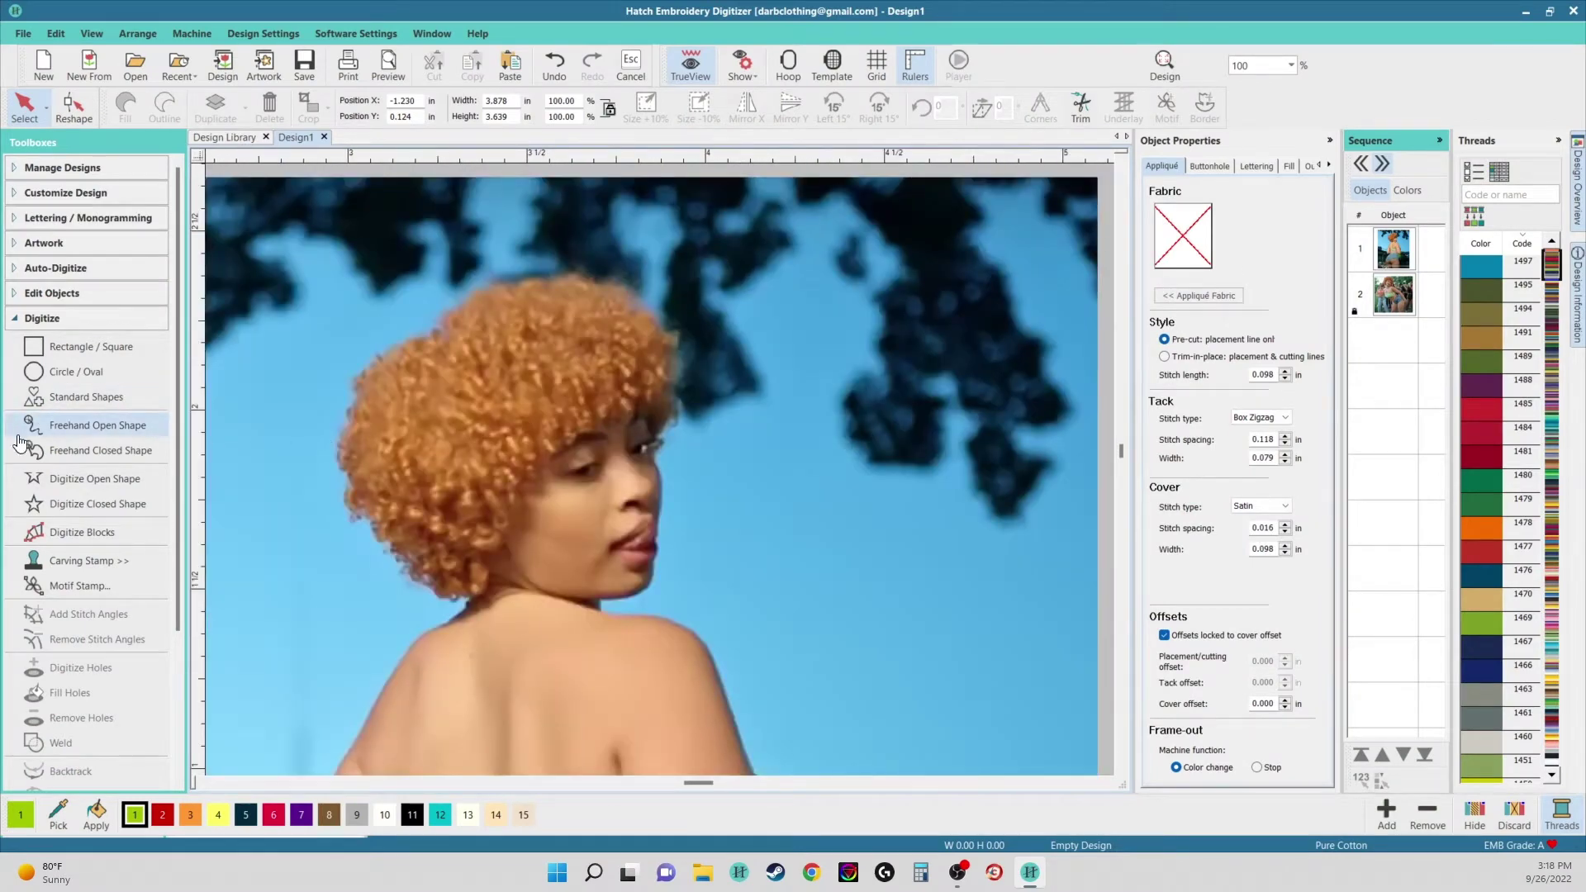
{"action": "left_click", "coordinate": [86, 506]}
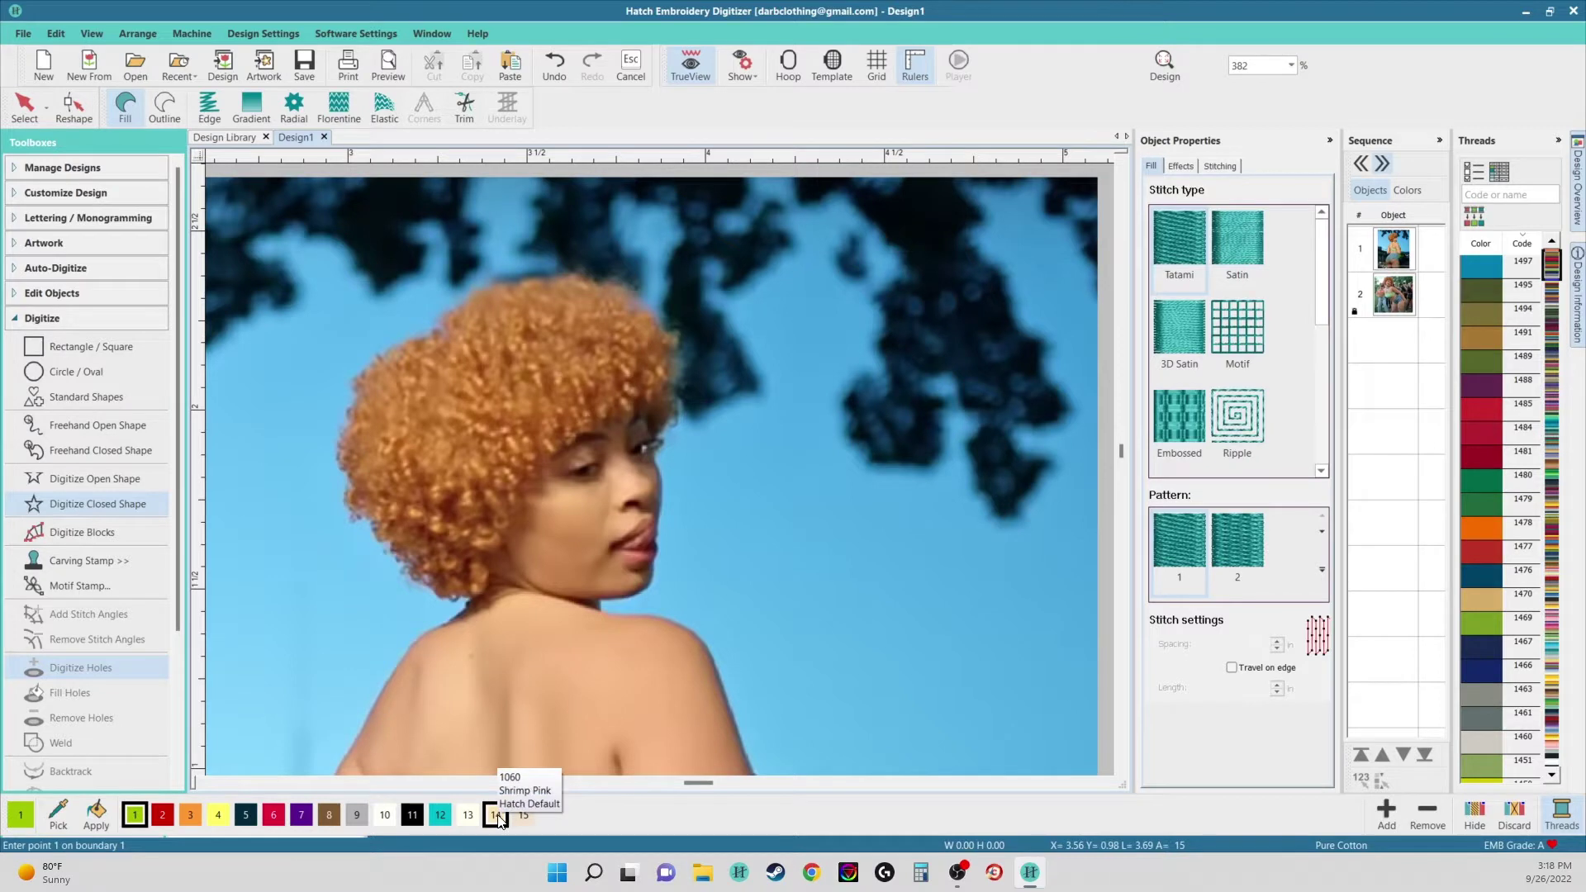
{"action": "left_click", "coordinate": [522, 816]}
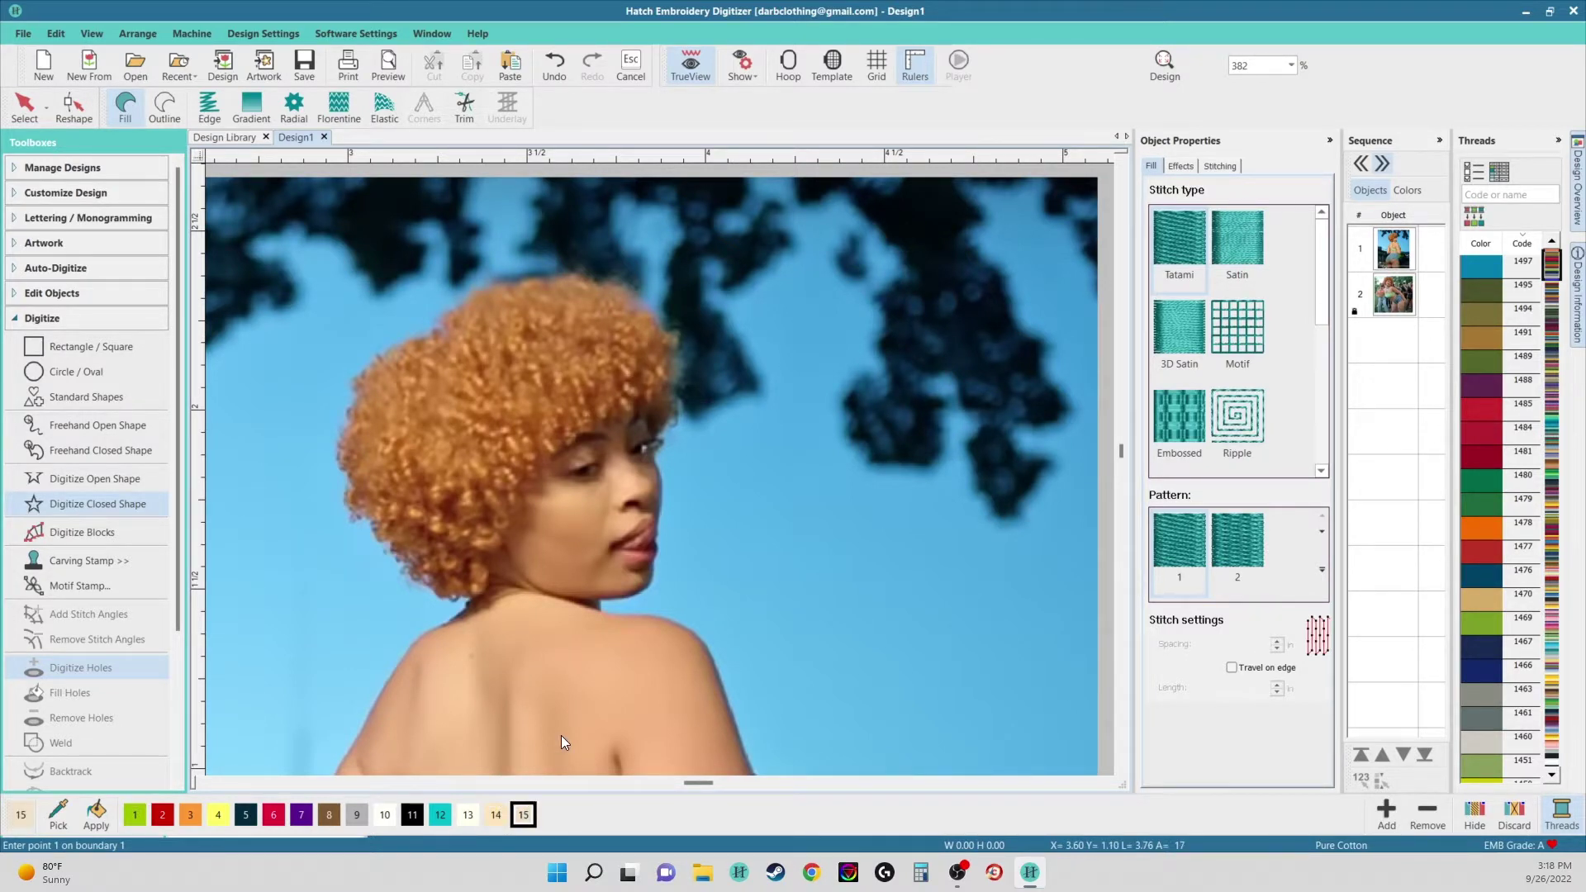
{"action": "left_click", "coordinate": [494, 816]}
- Trace the first part of the skin outline from the front hairline down the forehead, nose and lips
{"action": "scroll", "coordinate": [653, 475], "scroll_direction": "up", "scroll_amount": 1}
{"action": "scroll", "coordinate": [640, 489], "scroll_direction": "up", "scroll_amount": 1}
{"action": "scroll", "coordinate": [659, 476], "scroll_direction": "up", "scroll_amount": 1}
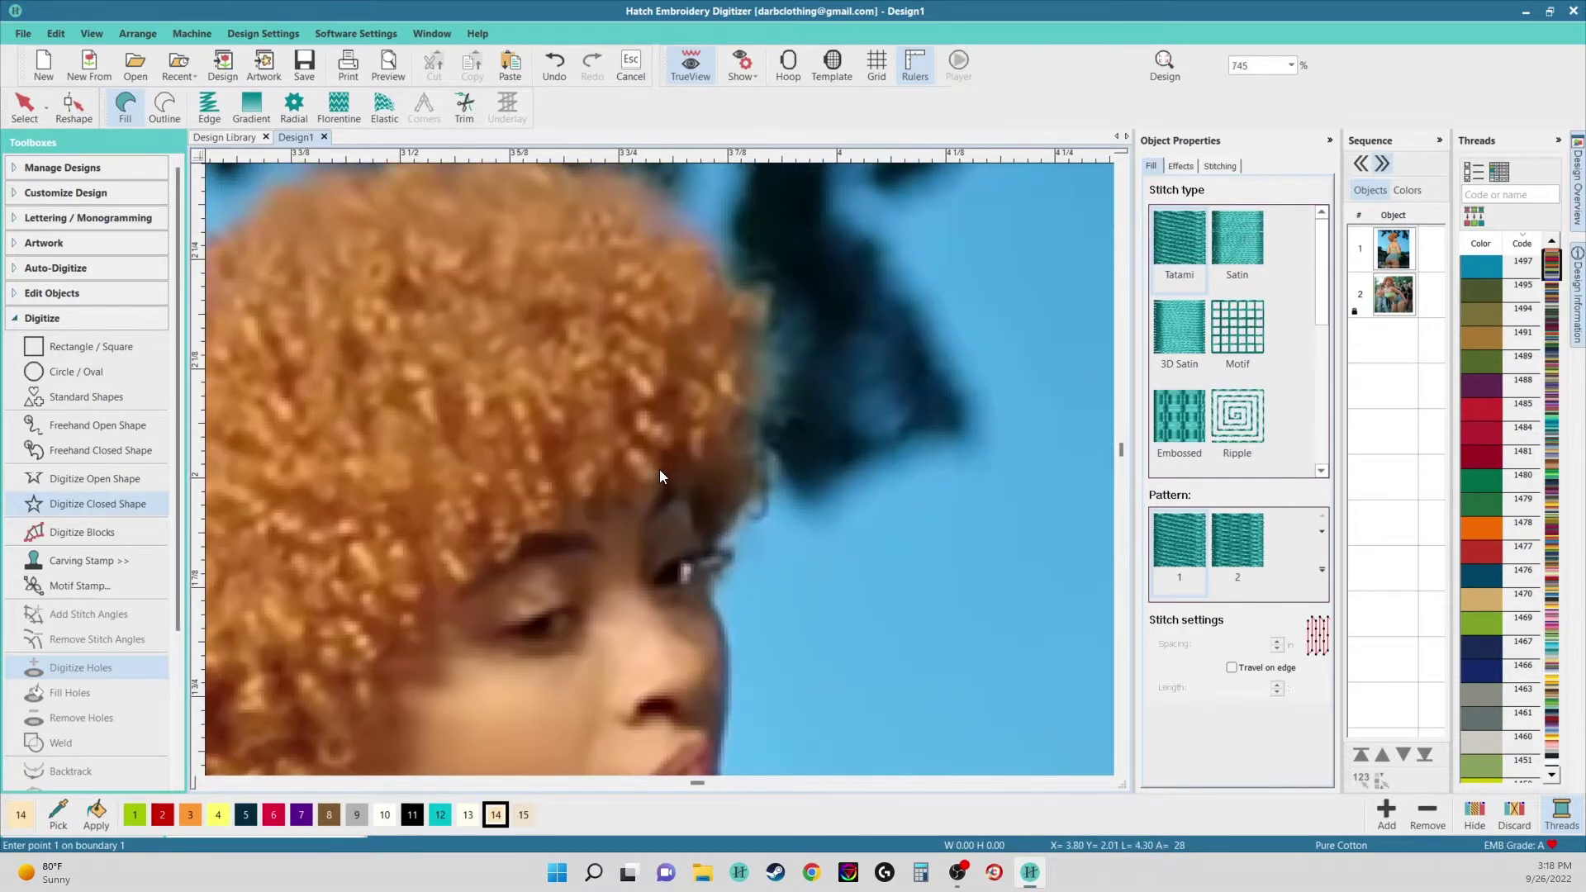
{"action": "left_click", "coordinate": [658, 442]}
{"action": "left_click", "coordinate": [677, 471]}
{"action": "left_click", "coordinate": [691, 521]}
{"action": "left_click", "coordinate": [702, 592]}
{"action": "left_click", "coordinate": [642, 532]}
{"action": "left_click", "coordinate": [674, 478]}
{"action": "left_click", "coordinate": [674, 434]}
{"action": "left_click", "coordinate": [665, 468]}
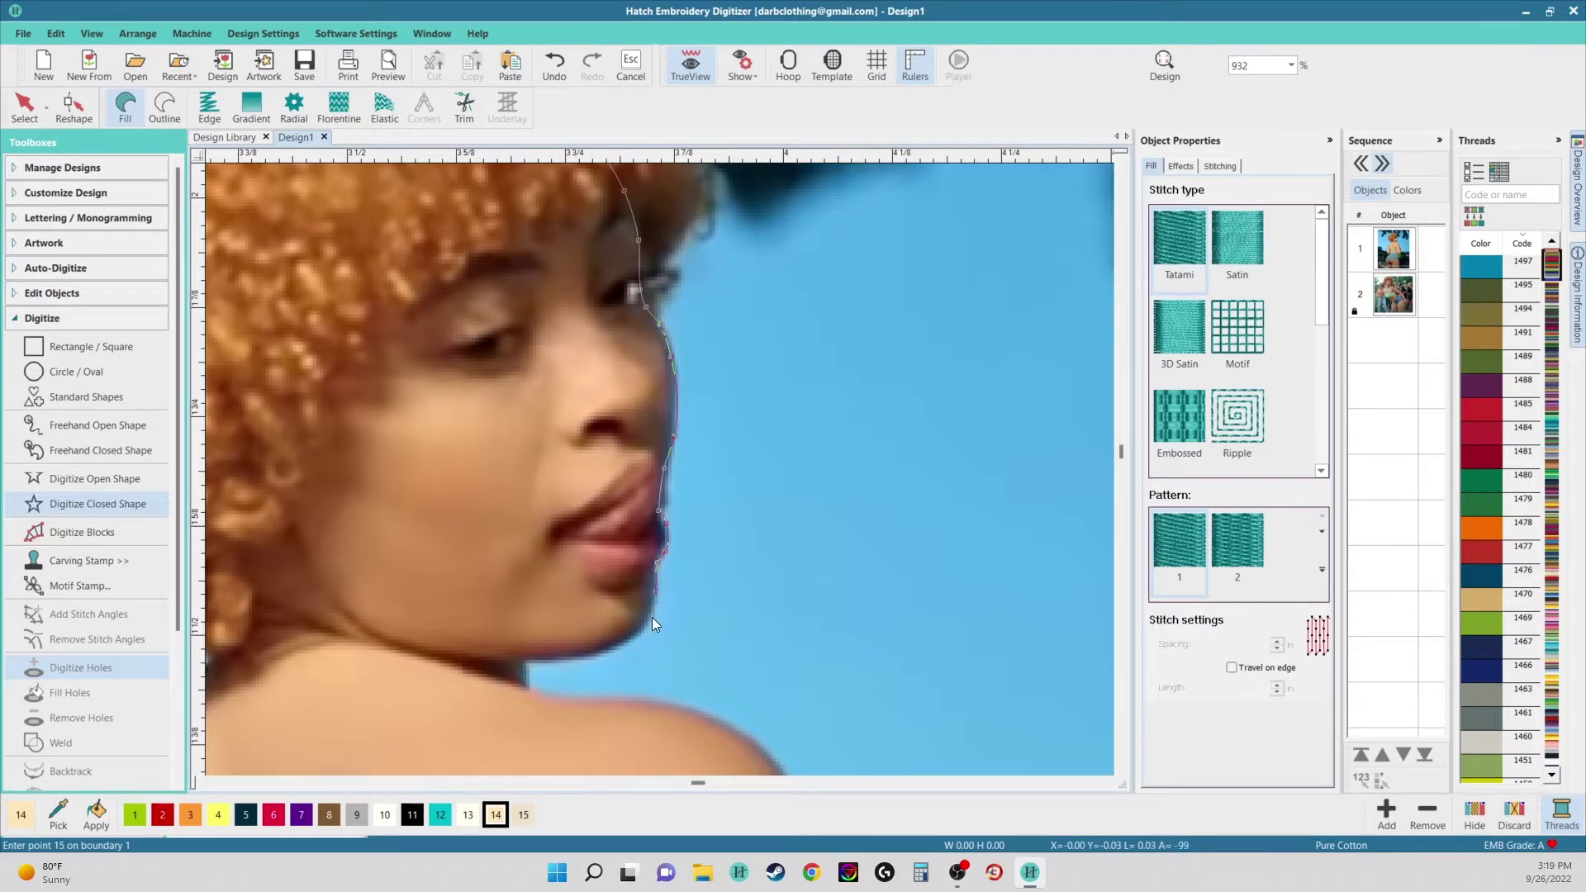
- Continue the skin outline around the chin, into the neck notch and out along the top of the shoulder
{"action": "left_click", "coordinate": [611, 649]}
{"action": "left_click", "coordinate": [548, 658]}
{"action": "left_click", "coordinate": [524, 661]}
{"action": "left_click", "coordinate": [526, 684]}
{"action": "left_click", "coordinate": [647, 700]}
{"action": "left_click", "coordinate": [715, 720]}
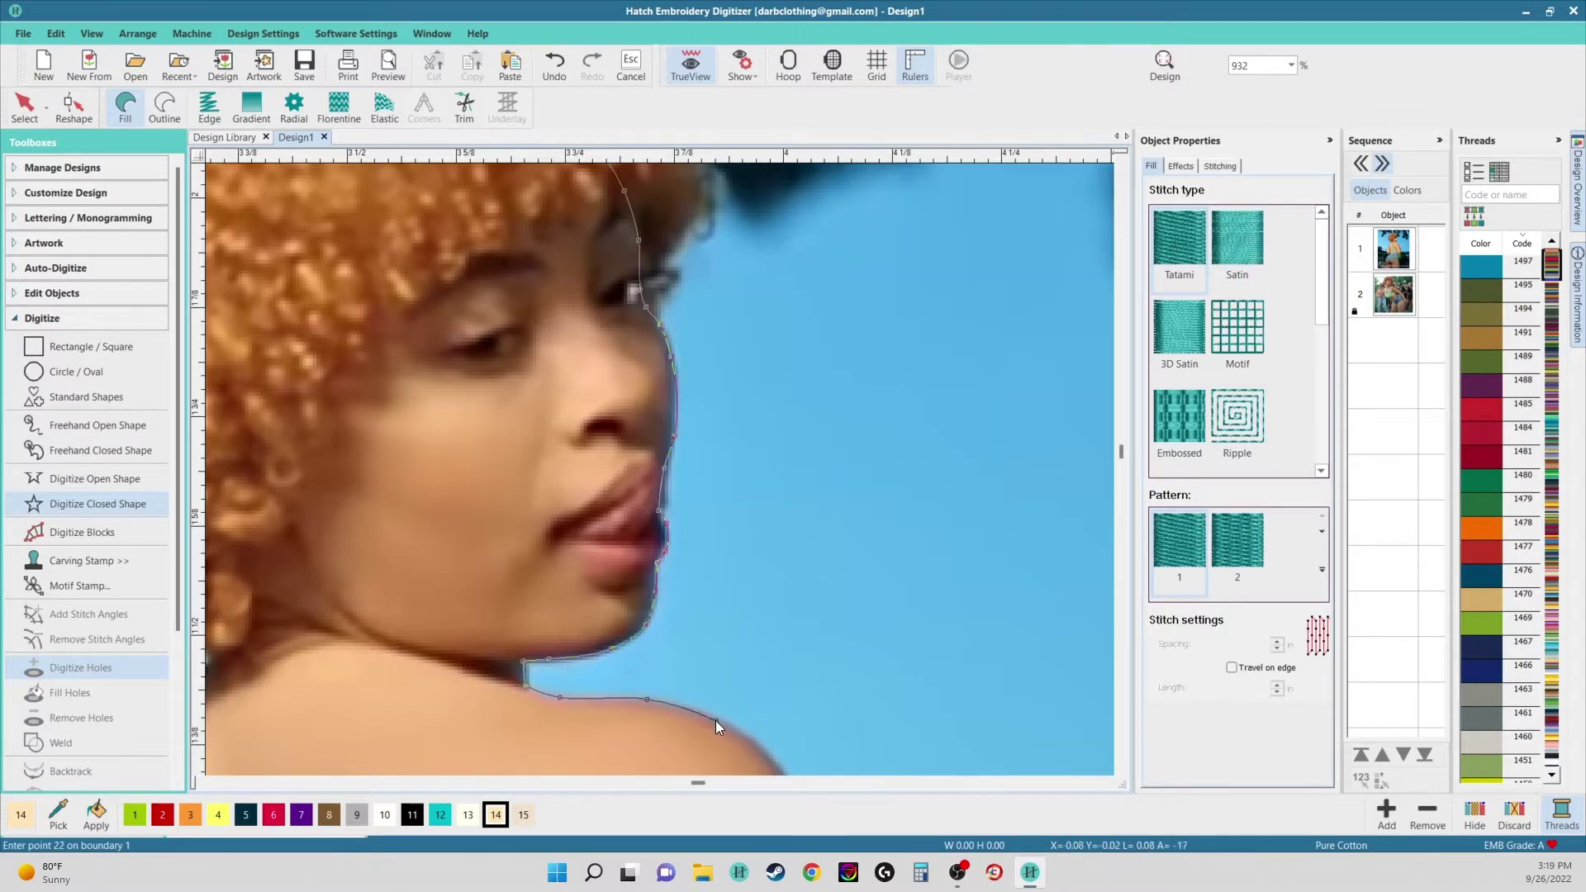
- Continue the skin outline over the shoulder curve and down the outer edge of the arm below the face
{"action": "scroll", "coordinate": [715, 720], "scroll_direction": "up", "scroll_amount": 1}
{"action": "left_click", "coordinate": [742, 588]}
{"action": "scroll", "coordinate": [746, 593], "scroll_direction": "down", "scroll_amount": 1}
{"action": "scroll", "coordinate": [666, 477], "scroll_direction": "down", "scroll_amount": 1}
{"action": "left_click", "coordinate": [665, 498]}
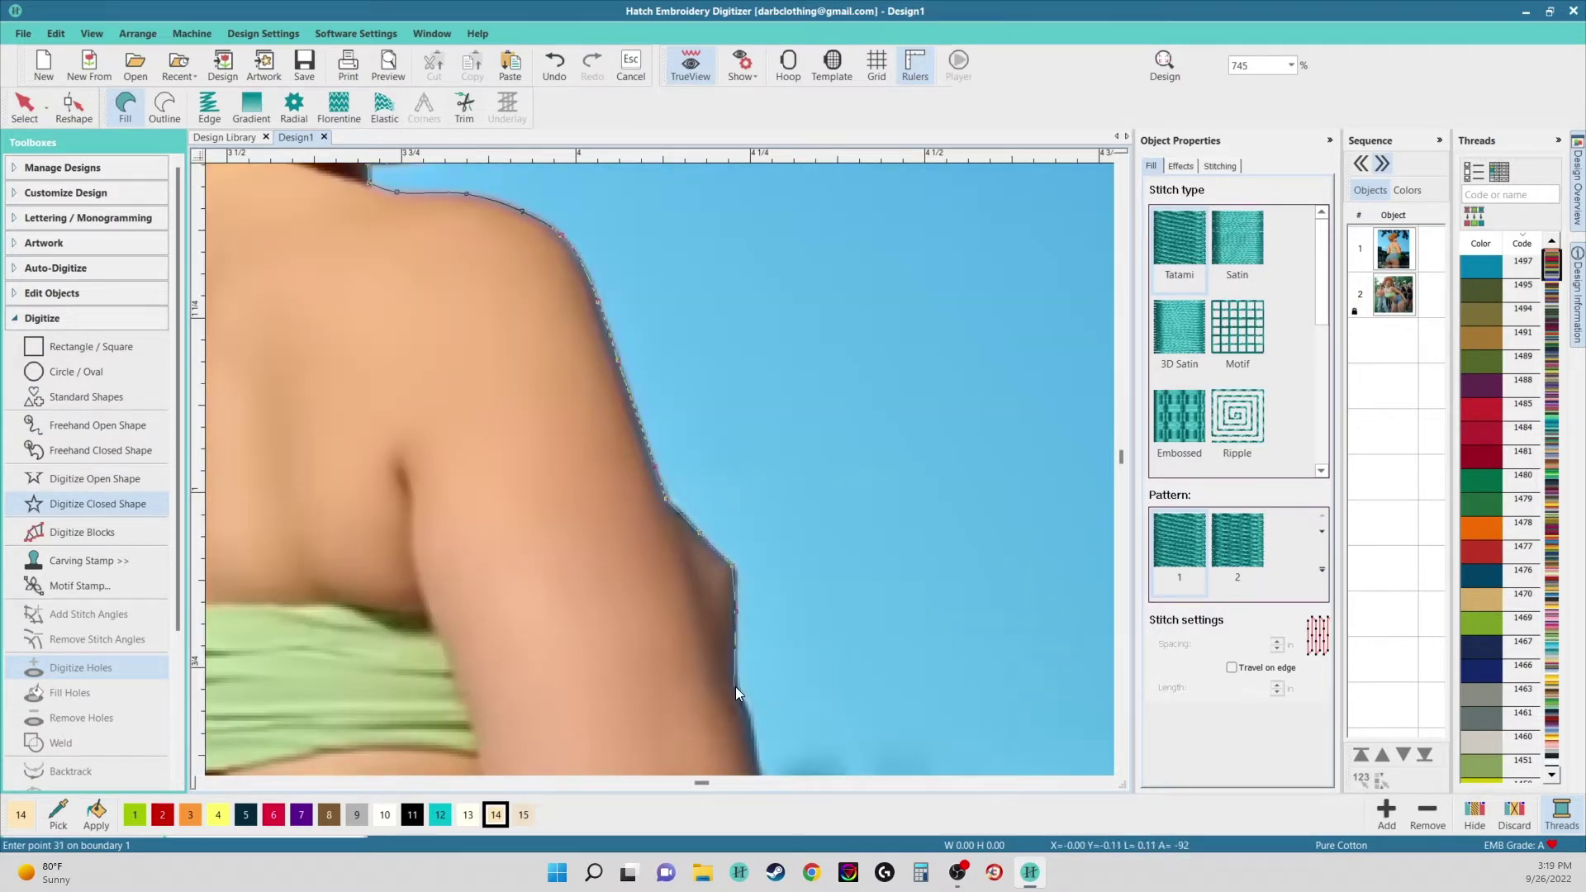
{"action": "left_click", "coordinate": [736, 686]}
{"action": "left_click", "coordinate": [751, 730]}
{"action": "left_click", "coordinate": [688, 560]}
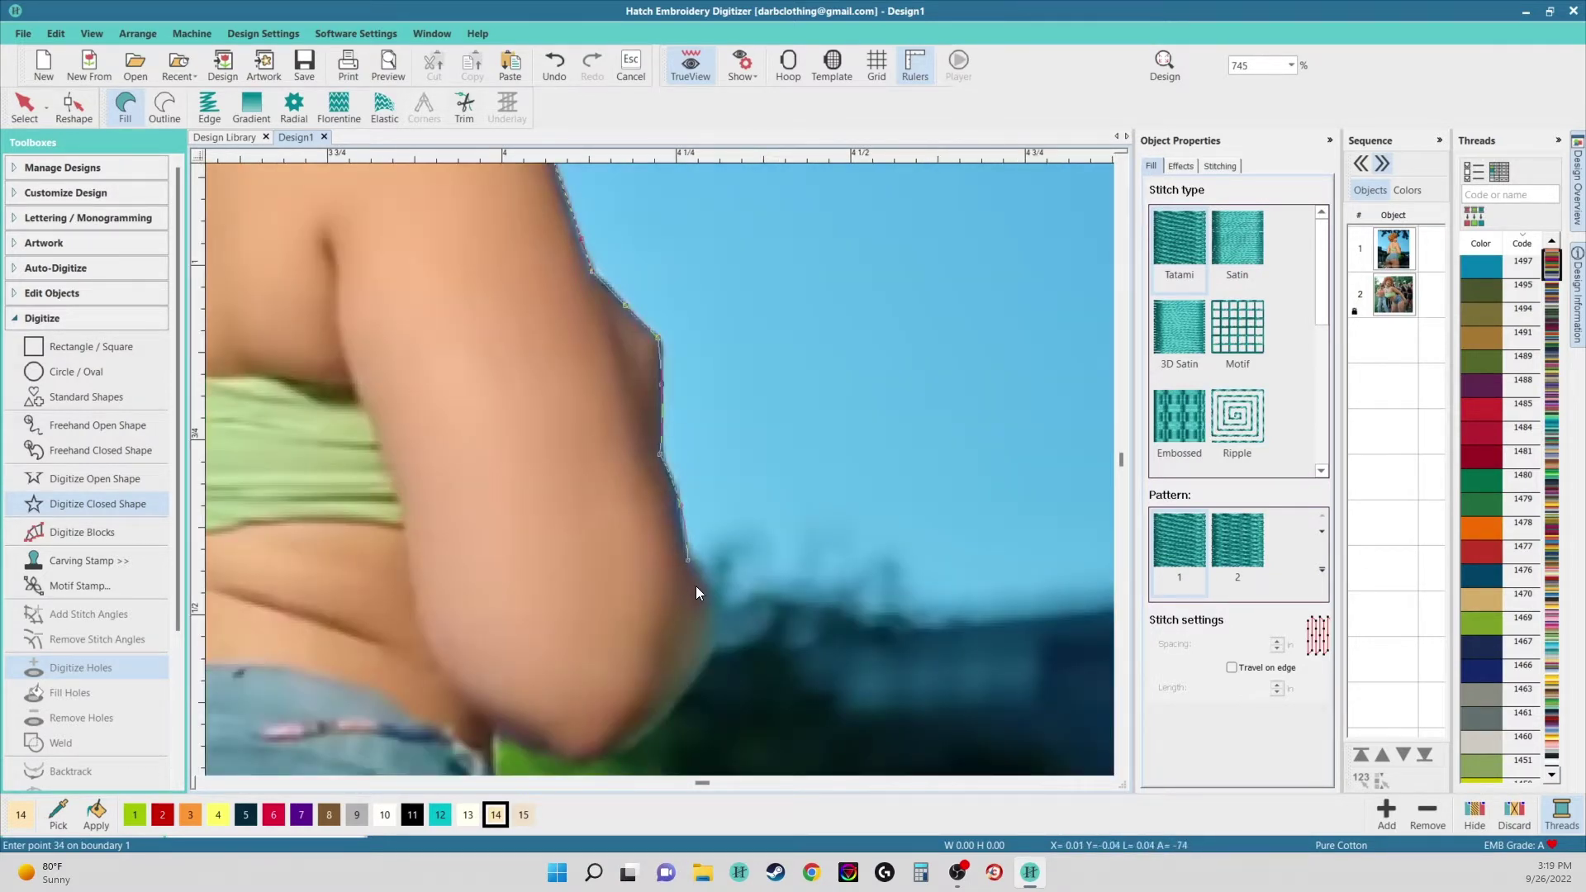
- Trace the skin outline around the elbow and in to the corner of the shorts' waistband
{"action": "left_click", "coordinate": [711, 656]}
{"action": "left_click", "coordinate": [663, 722]}
{"action": "left_click", "coordinate": [604, 621]}
{"action": "left_click", "coordinate": [513, 593]}
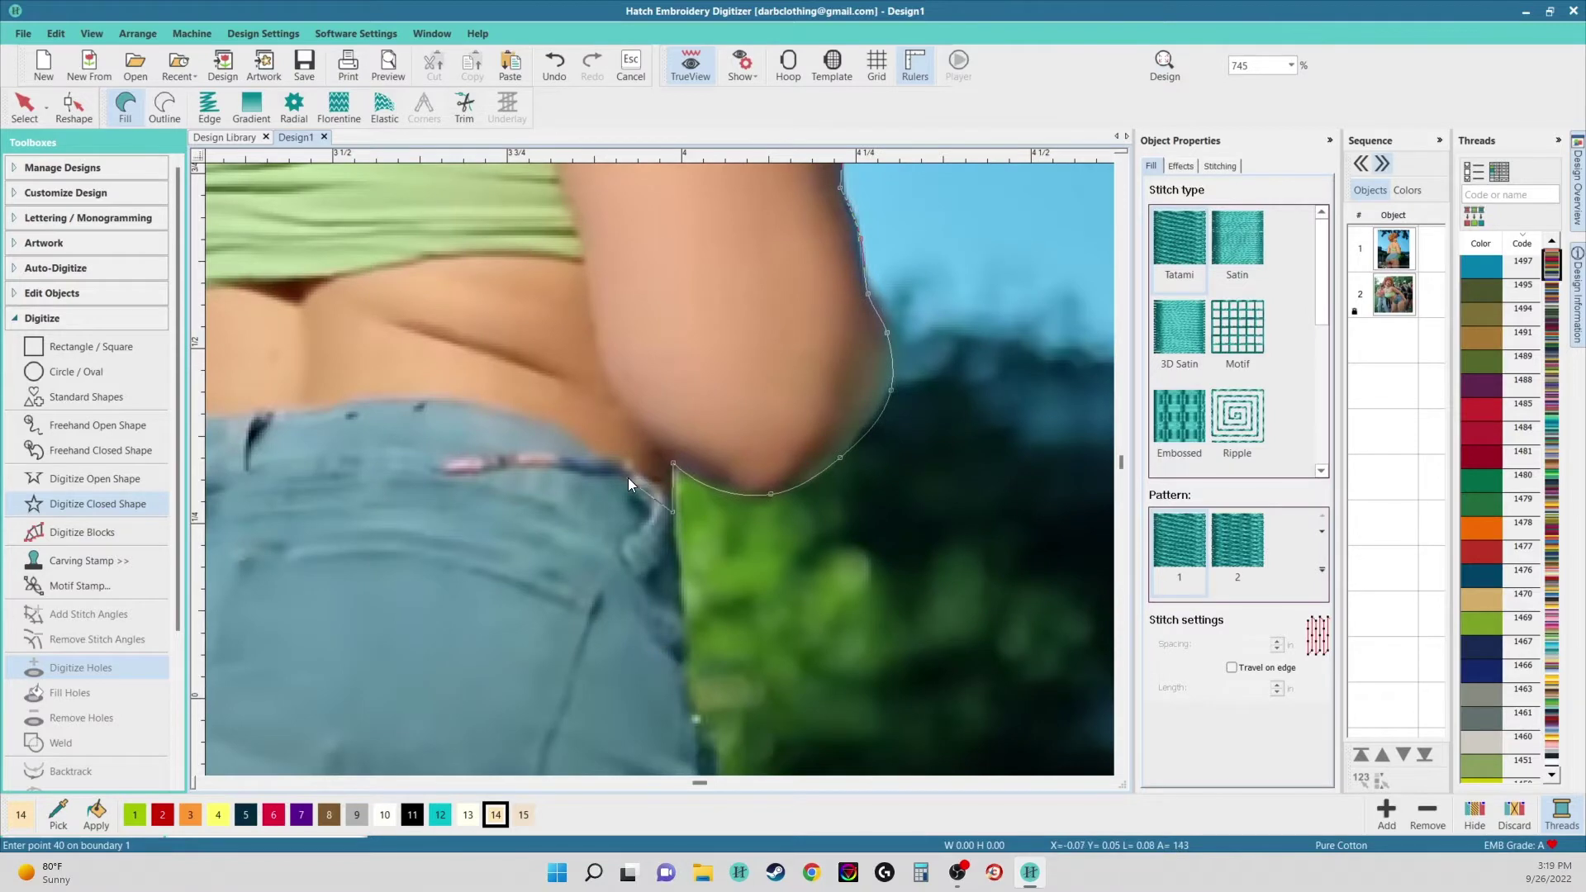
- Continue the skin outline along the top edge of the shorts' waistband to the opposite hip
{"action": "left_click", "coordinate": [468, 411]}
{"action": "left_click", "coordinate": [345, 409]}
{"action": "scroll", "coordinate": [657, 470], "scroll_direction": "up", "scroll_amount": 2}
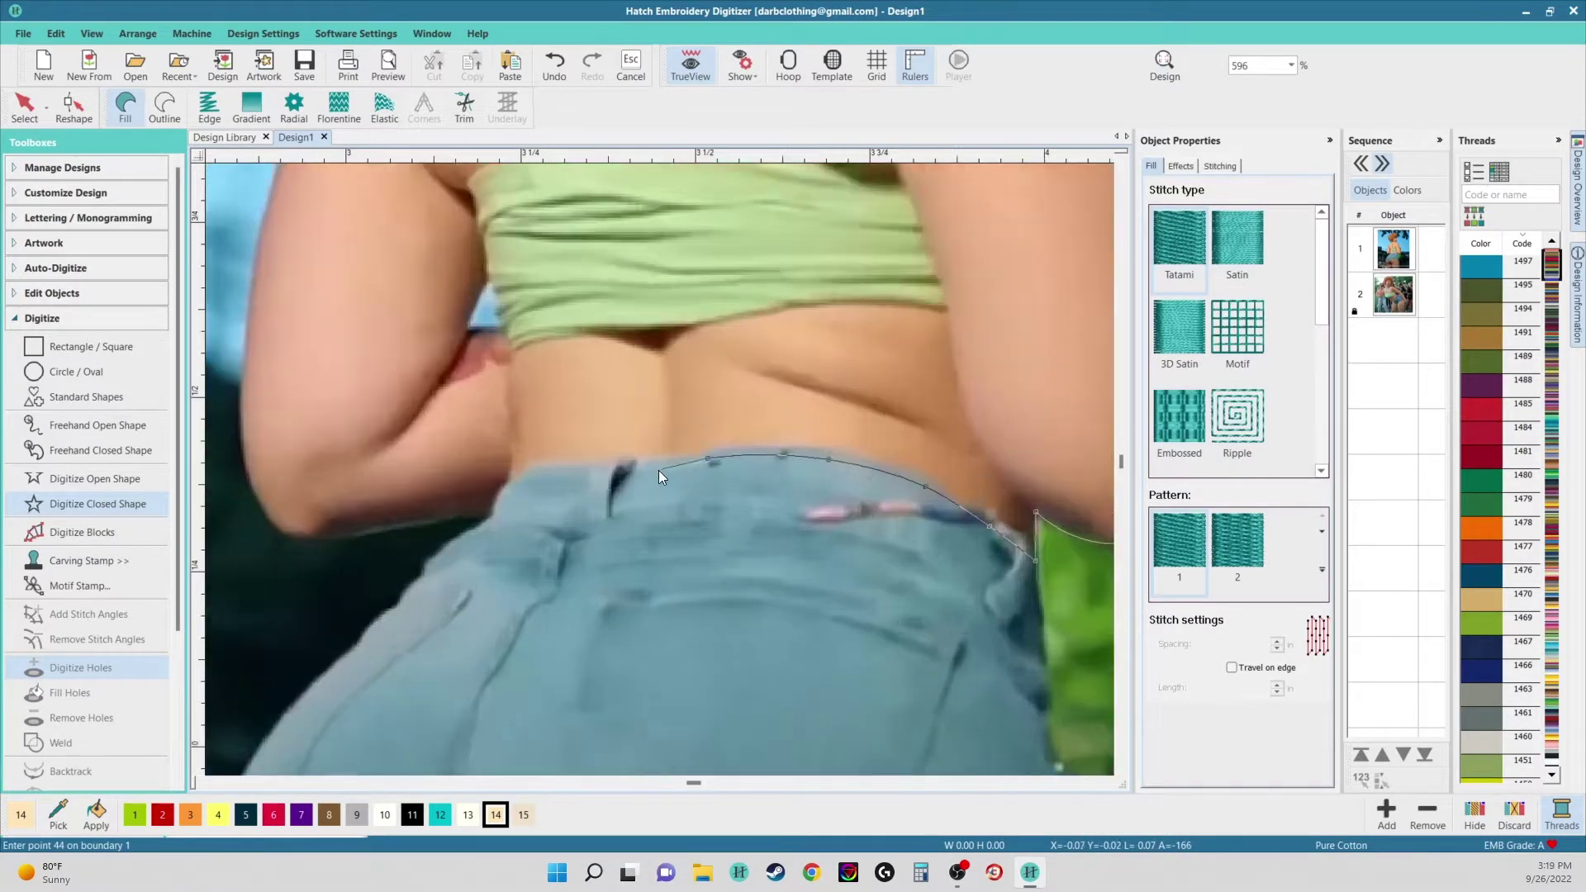
{"action": "left_click", "coordinate": [664, 463]}
{"action": "left_click", "coordinate": [612, 470]}
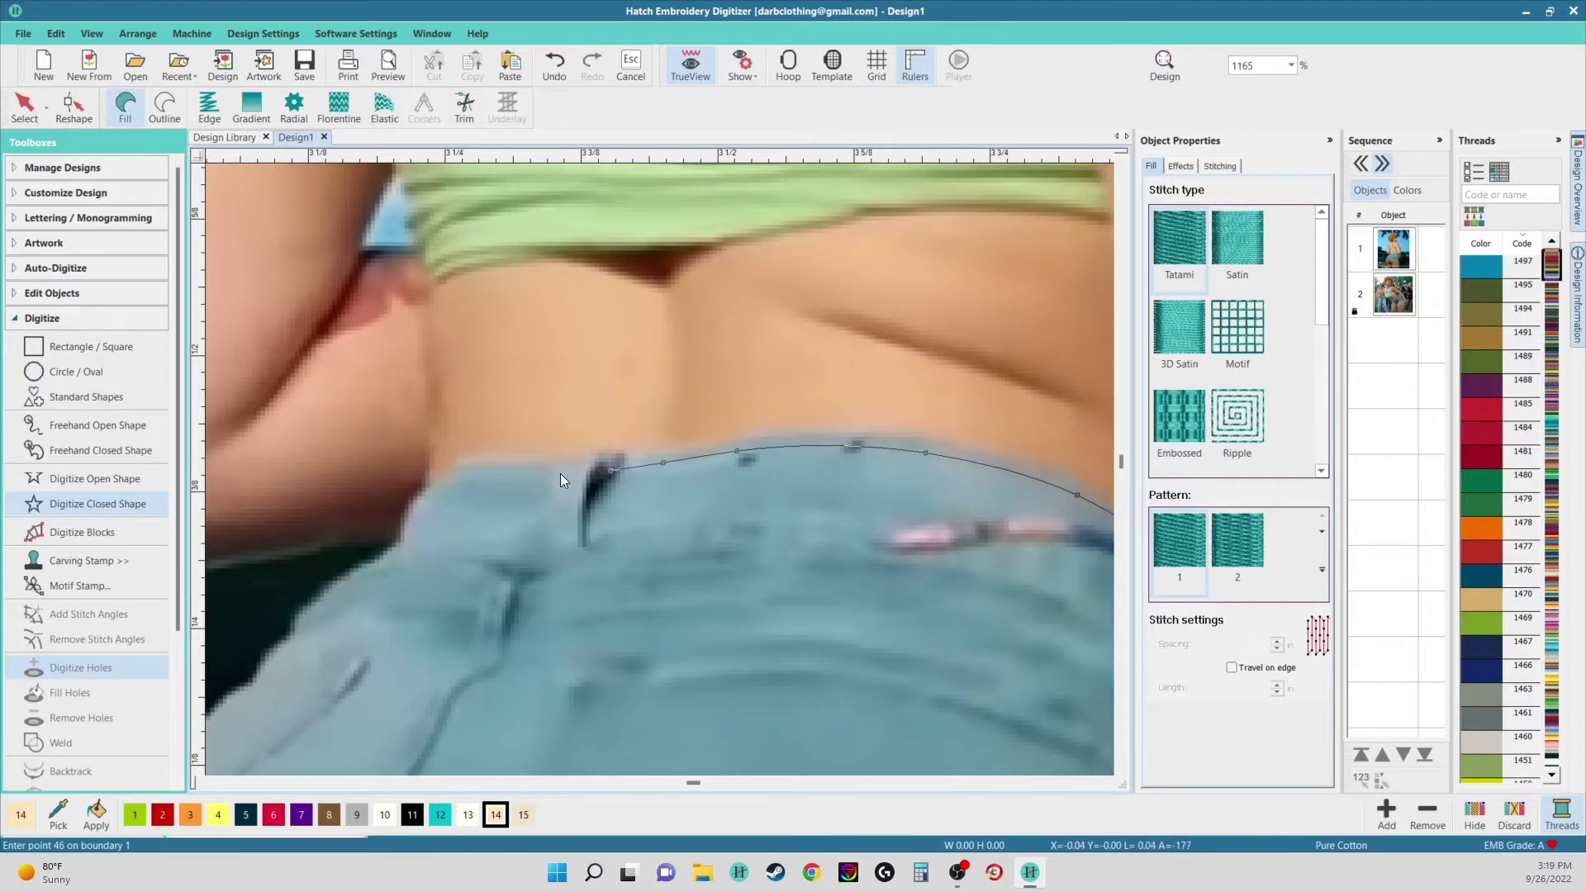
{"action": "left_click", "coordinate": [406, 541]}
{"action": "scroll", "coordinate": [401, 539], "scroll_direction": "down", "scroll_amount": 3}
{"action": "scroll", "coordinate": [640, 476], "scroll_direction": "up", "scroll_amount": 1}
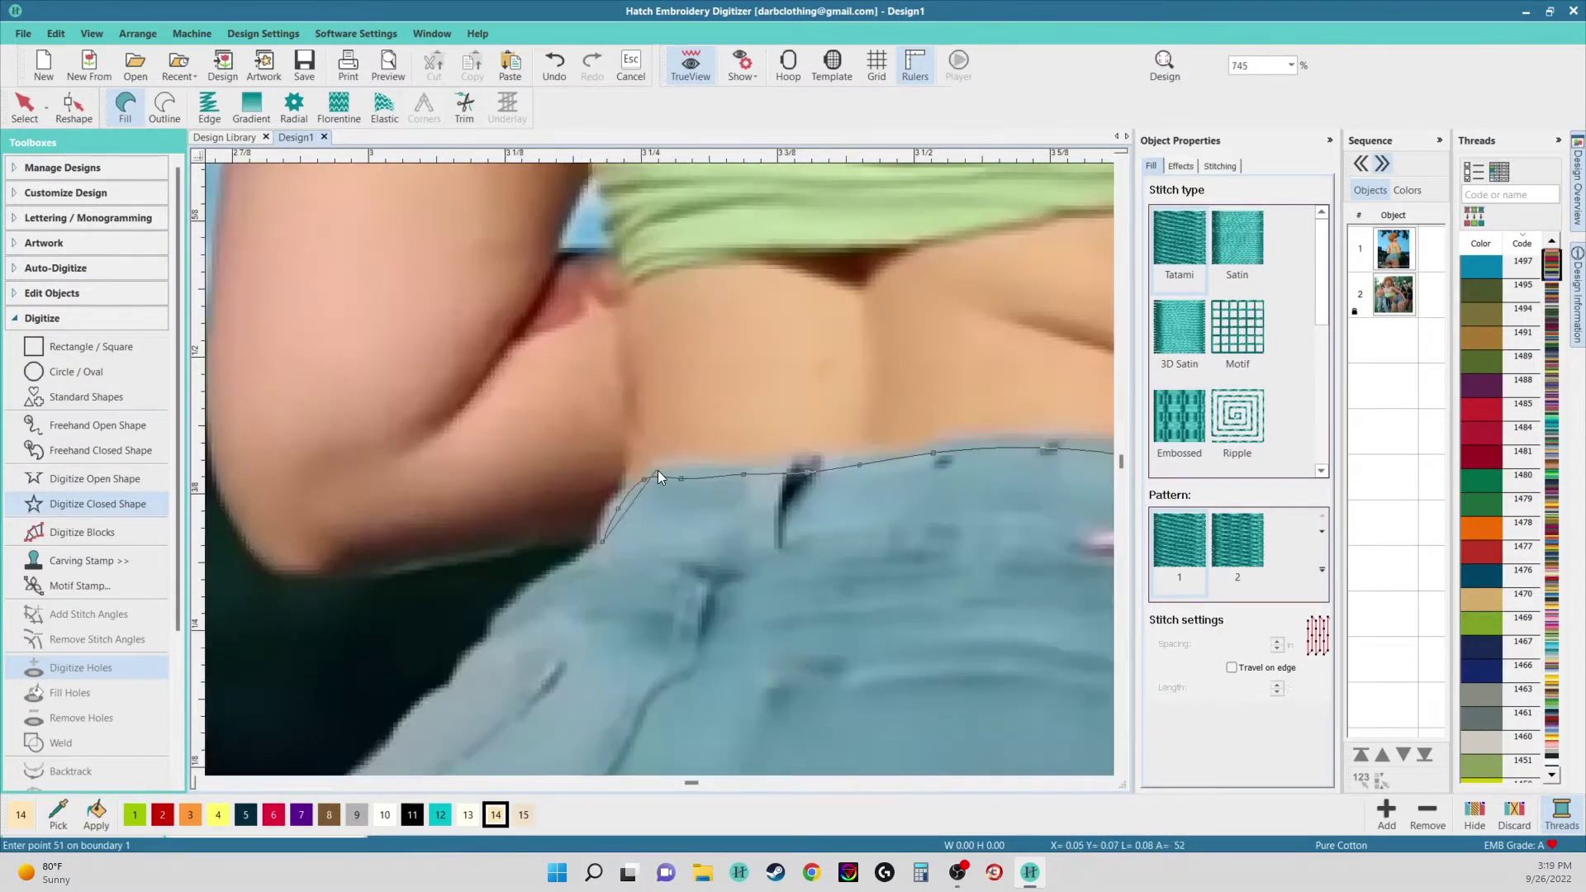
- Trace the skin outline around the opposite elbow and up the outer edge of that arm
{"action": "scroll", "coordinate": [533, 548], "scroll_direction": "down", "scroll_amount": 3}
{"action": "left_click", "coordinate": [682, 387]}
{"action": "scroll", "coordinate": [682, 387], "scroll_direction": "up", "scroll_amount": 3}
{"action": "left_click", "coordinate": [665, 656]}
{"action": "left_click", "coordinate": [685, 483]}
{"action": "left_click", "coordinate": [717, 323]}
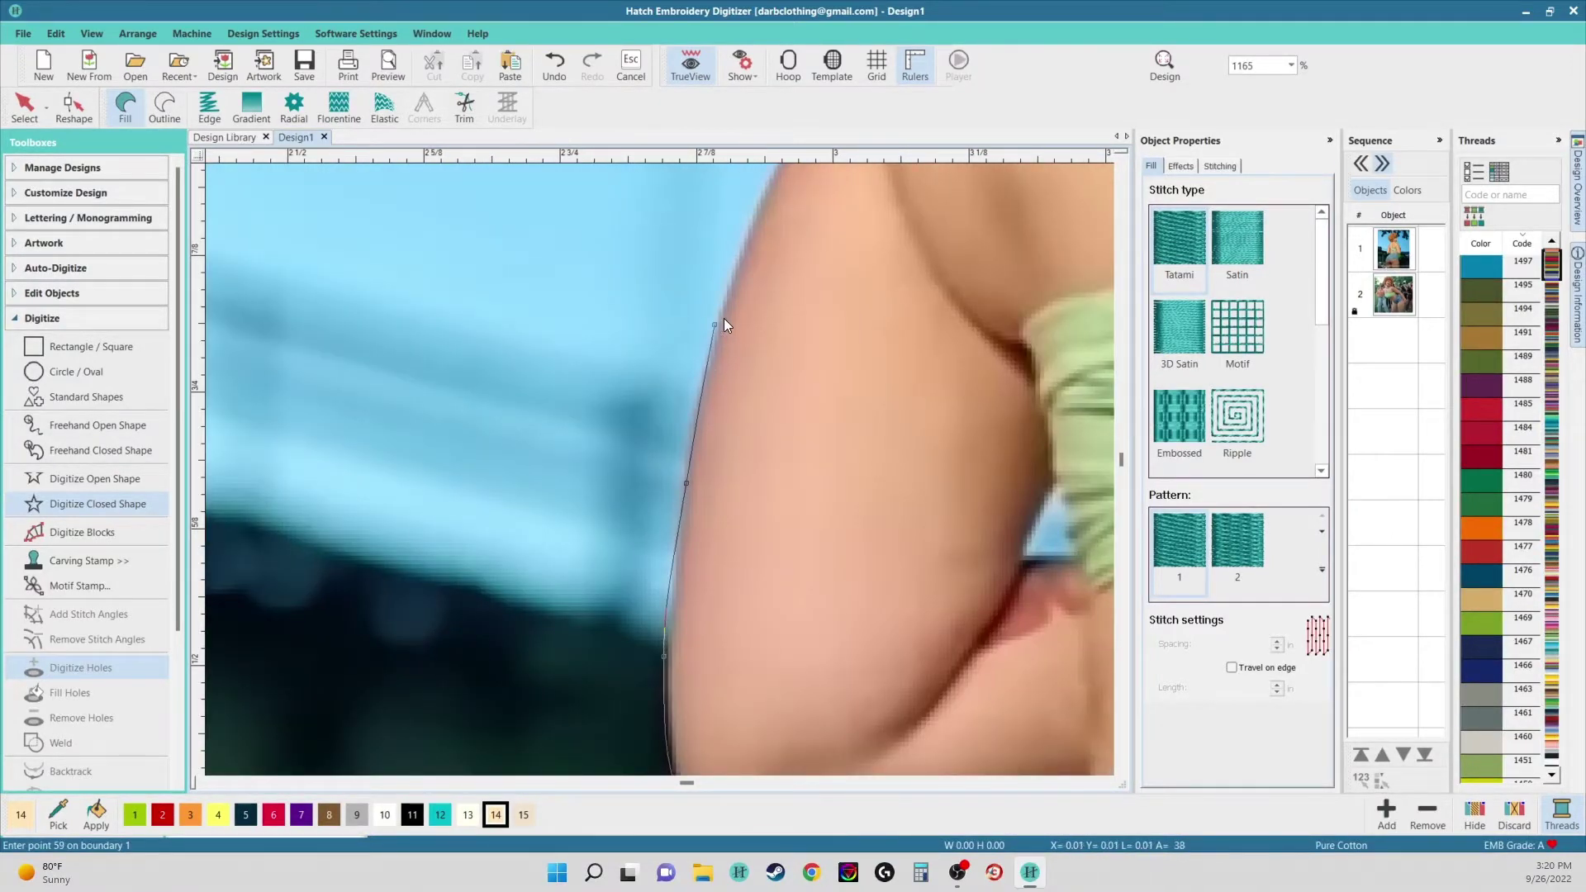
- Trace the outline over the remaining shoulder, up the neck and through the hair, and close the skin shape
{"action": "scroll", "coordinate": [722, 321], "scroll_direction": "down", "scroll_amount": 1}
{"action": "left_click", "coordinate": [680, 353]}
{"action": "left_click", "coordinate": [724, 279]}
{"action": "scroll", "coordinate": [767, 232], "scroll_direction": "down", "scroll_amount": 3}
{"action": "left_click", "coordinate": [653, 516]}
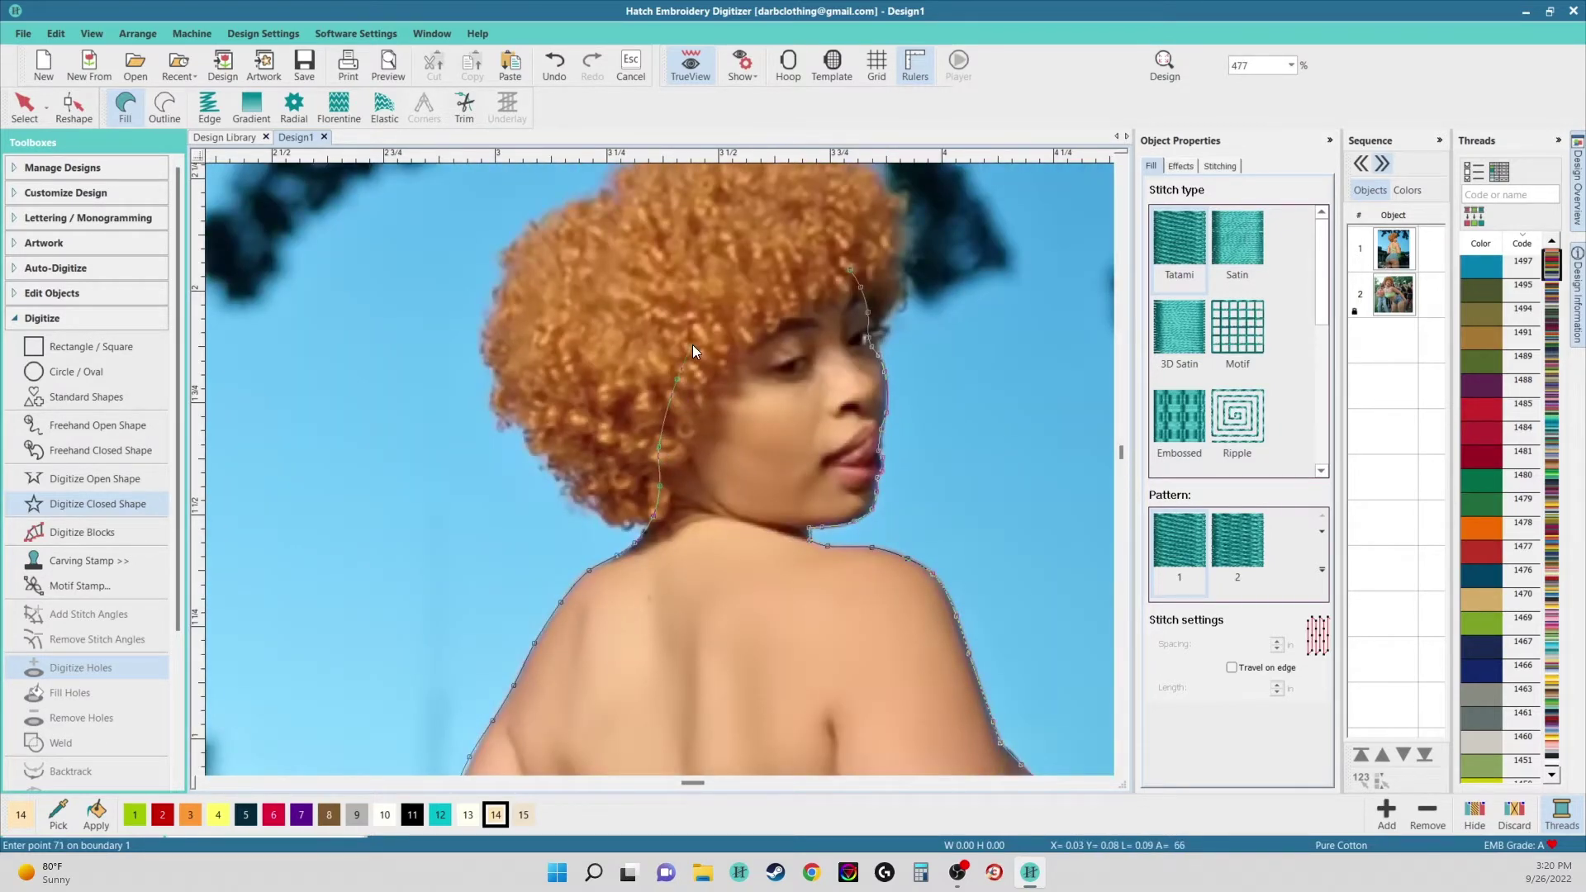
{"action": "left_click", "coordinate": [767, 286]}
{"action": "key", "text": "Return"}
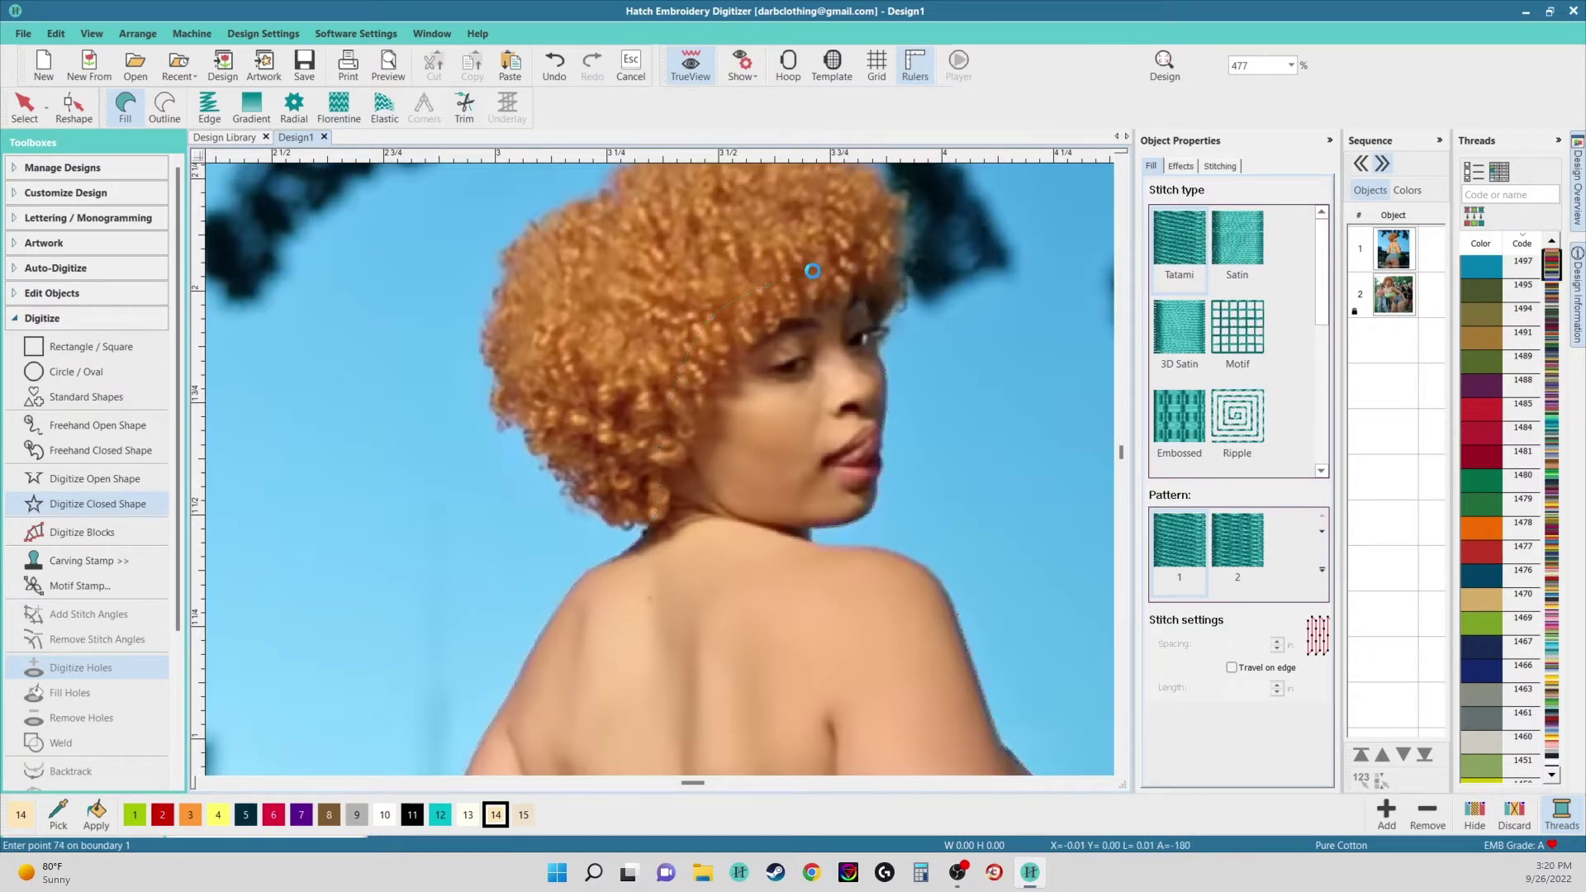
- Leave the closed-shape tool and recolor the upper-body skin fill with Madeira Classic 40 thread 1470
{"action": "scroll", "coordinate": [642, 509], "scroll_direction": "down", "scroll_amount": 4}
{"action": "key", "text": "Escape"}
{"action": "scroll", "coordinate": [657, 468], "scroll_direction": "up", "scroll_amount": 2}
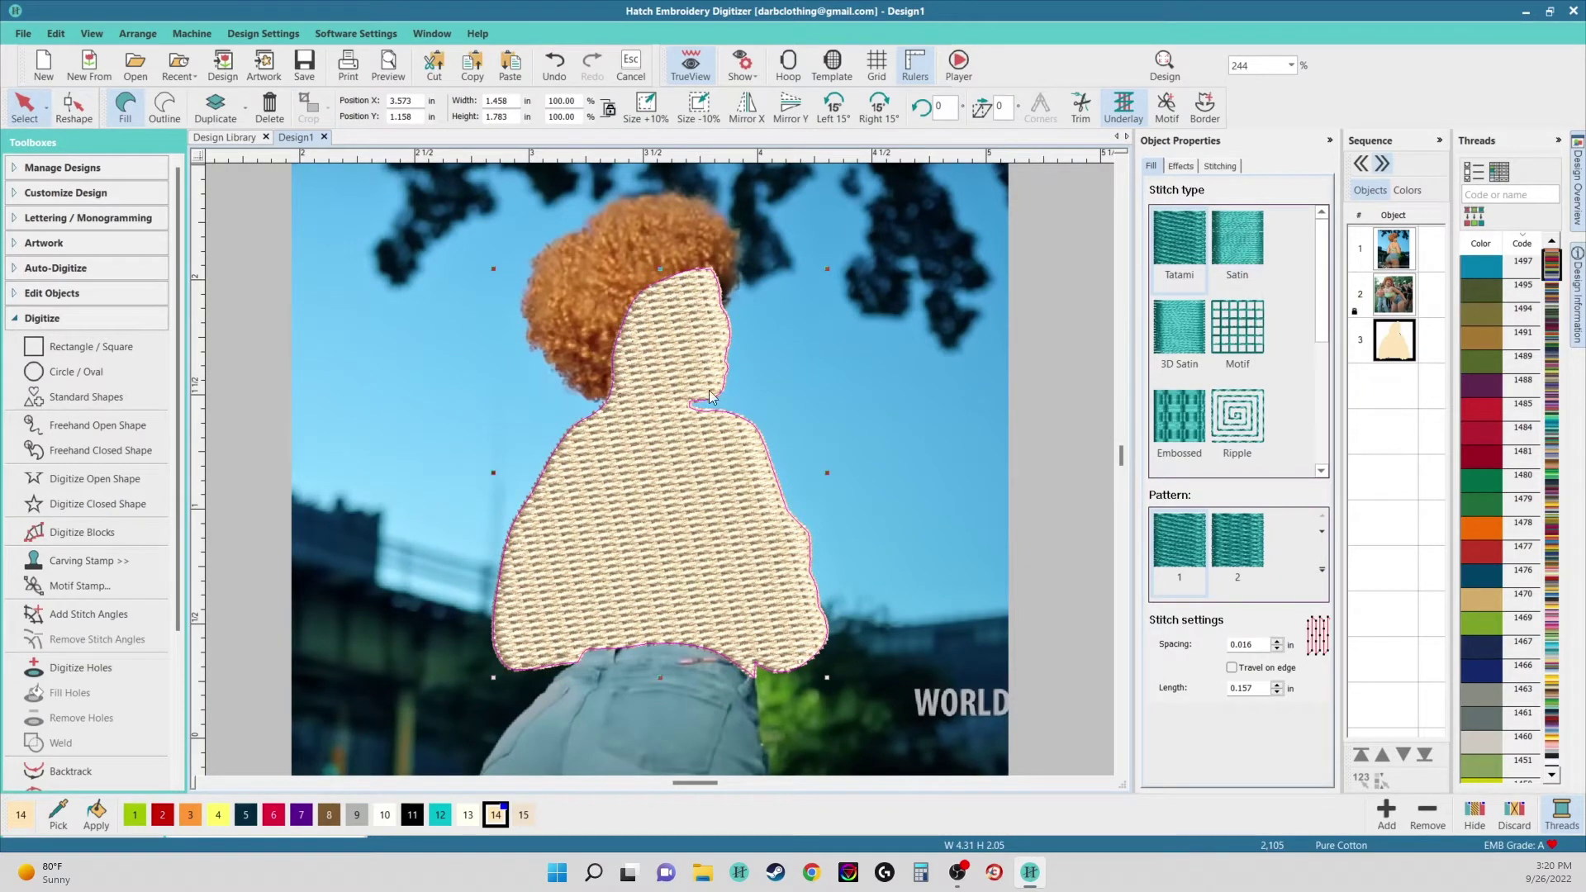
{"action": "left_click", "coordinate": [524, 816]}
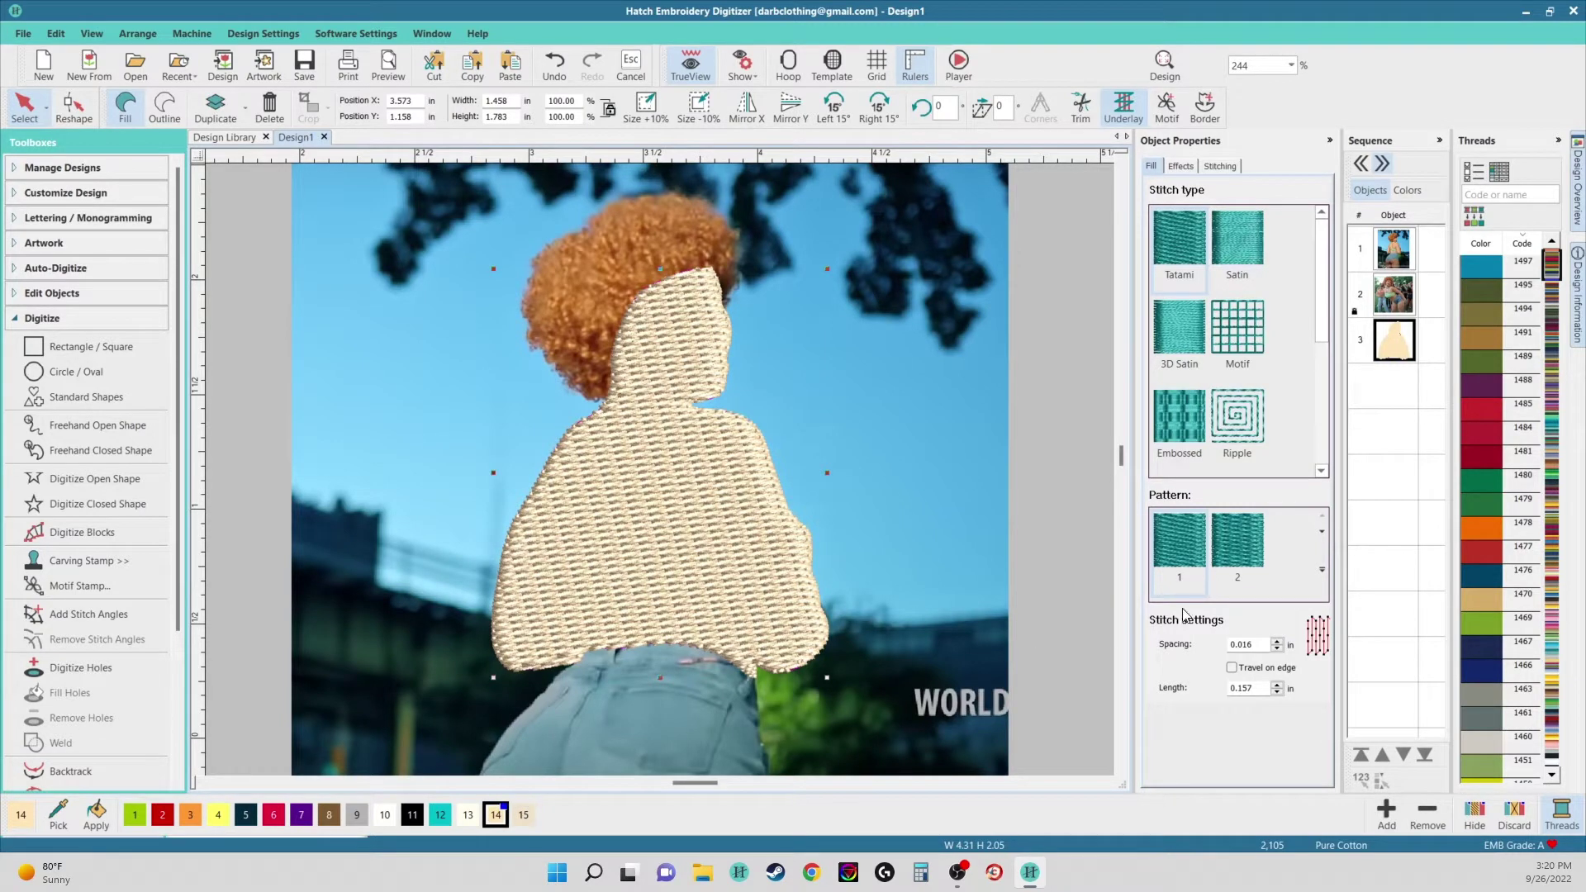
{"action": "scroll", "coordinate": [1553, 289], "scroll_direction": "down", "scroll_amount": 4}
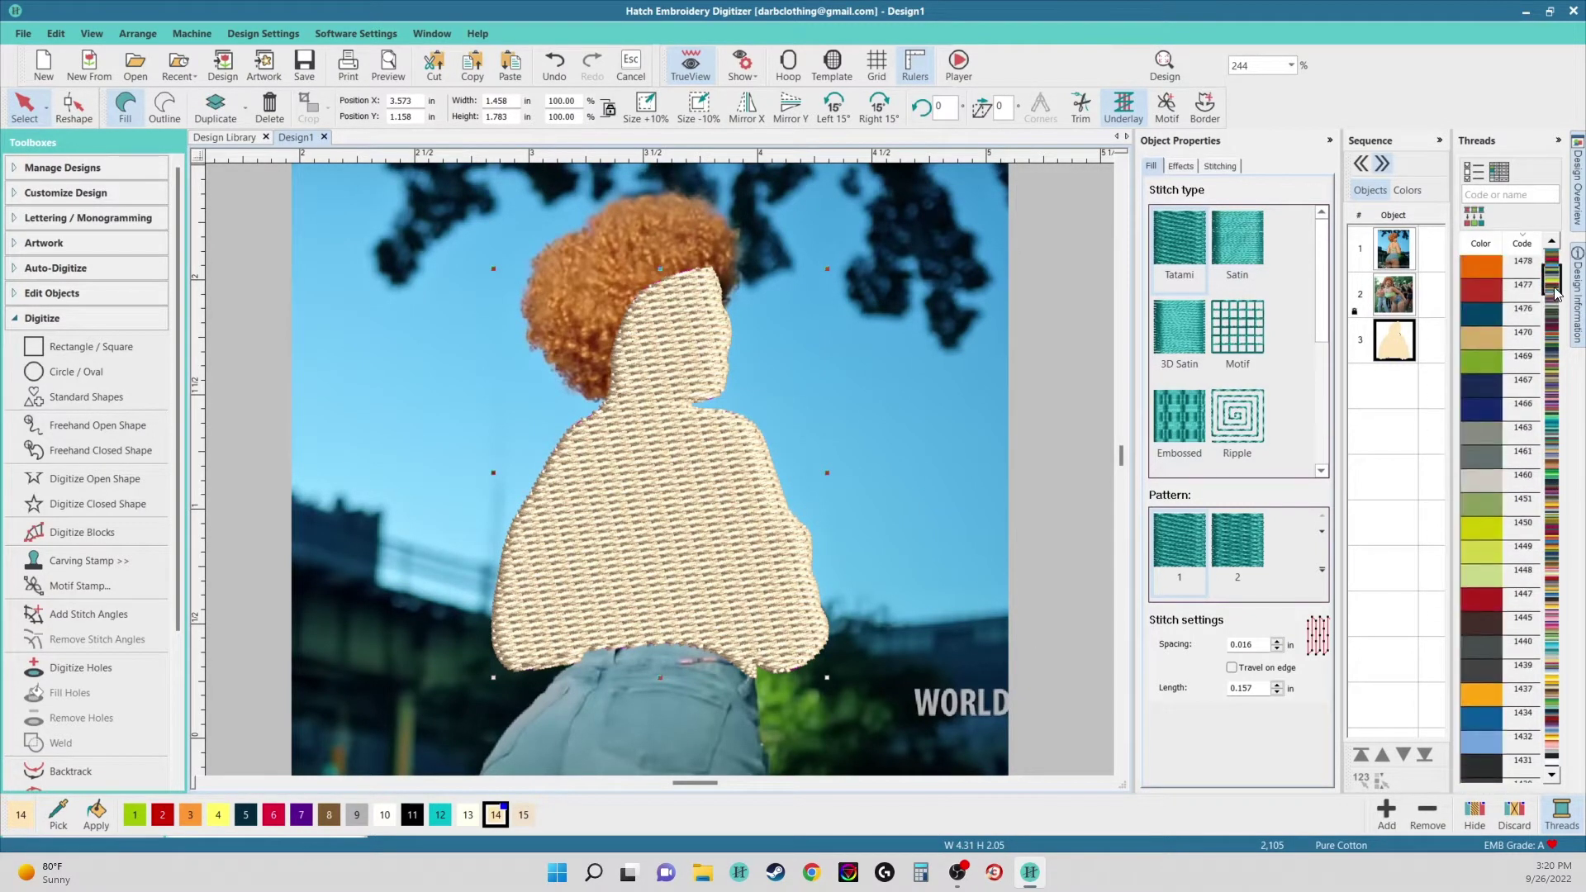
{"action": "left_click", "coordinate": [1484, 336]}
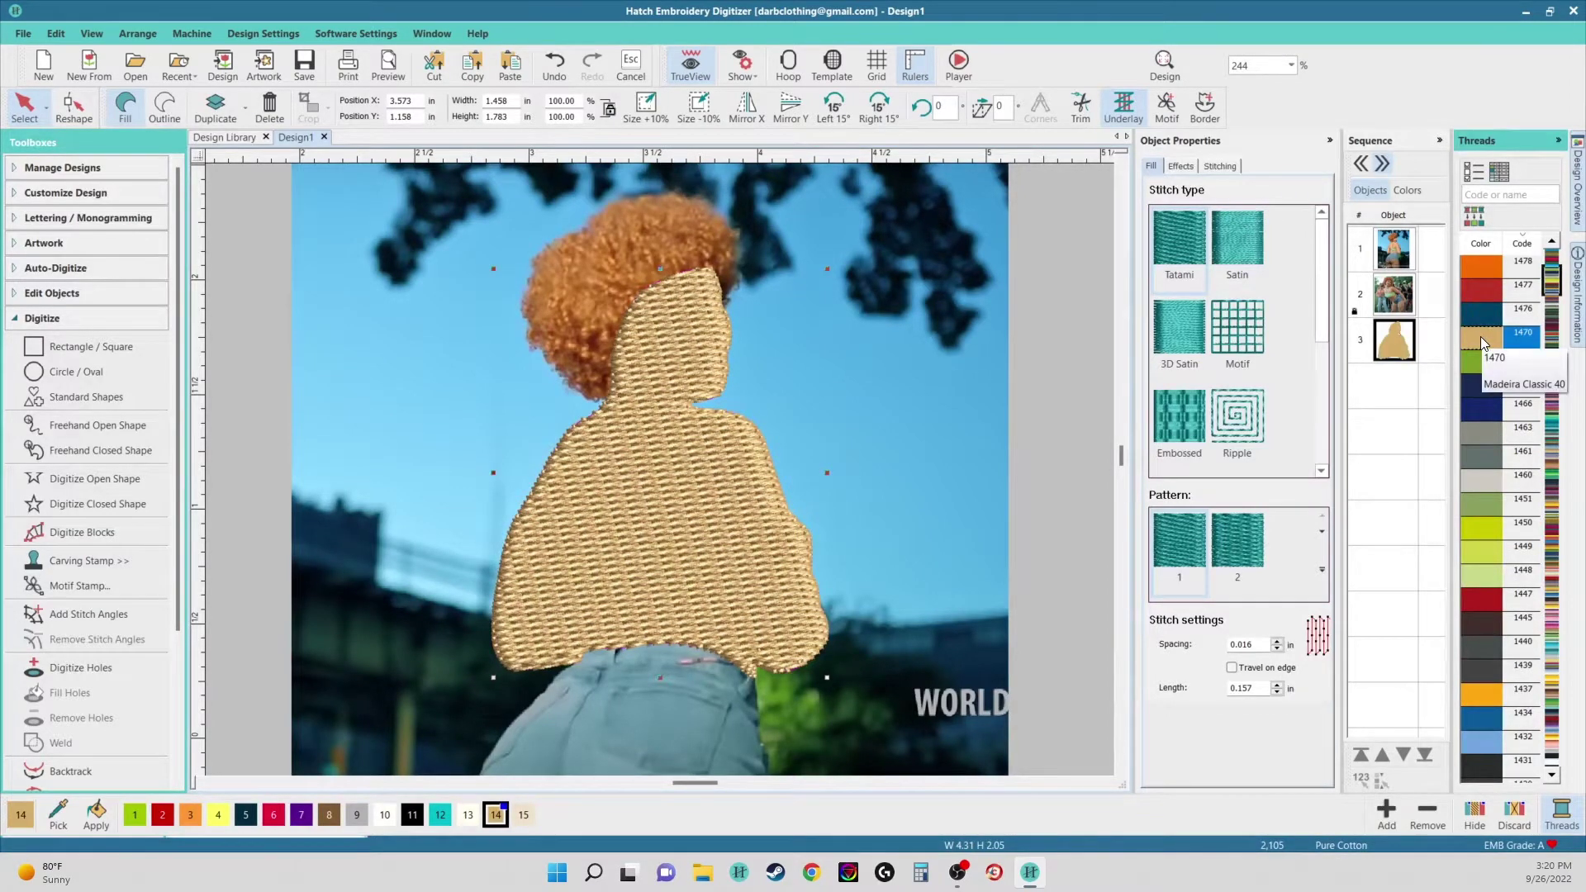
- Compare the upper-body skin fill with the photo underneath by switching TrueView off and back on
{"action": "scroll", "coordinate": [1237, 347], "scroll_direction": "down", "scroll_amount": 3}
{"action": "scroll", "coordinate": [677, 463], "scroll_direction": "down", "scroll_amount": 1}
{"action": "left_click", "coordinate": [691, 64]}
{"action": "left_click", "coordinate": [691, 66]}
{"action": "scroll", "coordinate": [680, 319], "scroll_direction": "up", "scroll_amount": 3}
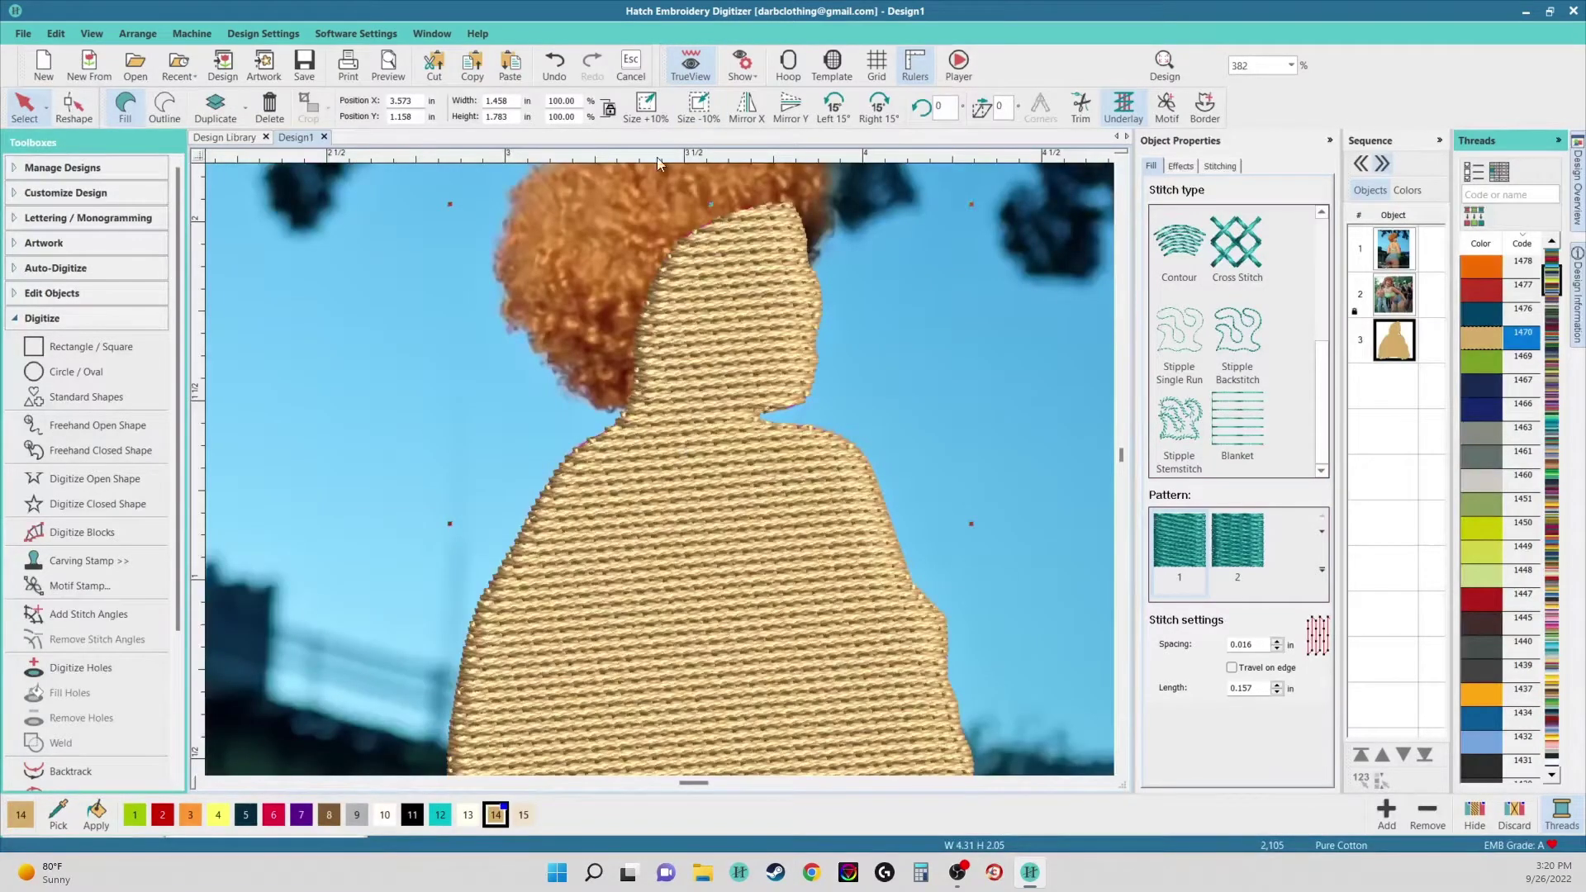
{"action": "left_click", "coordinate": [690, 65]}
{"action": "left_click", "coordinate": [691, 64]}
{"action": "scroll", "coordinate": [576, 672], "scroll_direction": "down", "scroll_amount": 3}
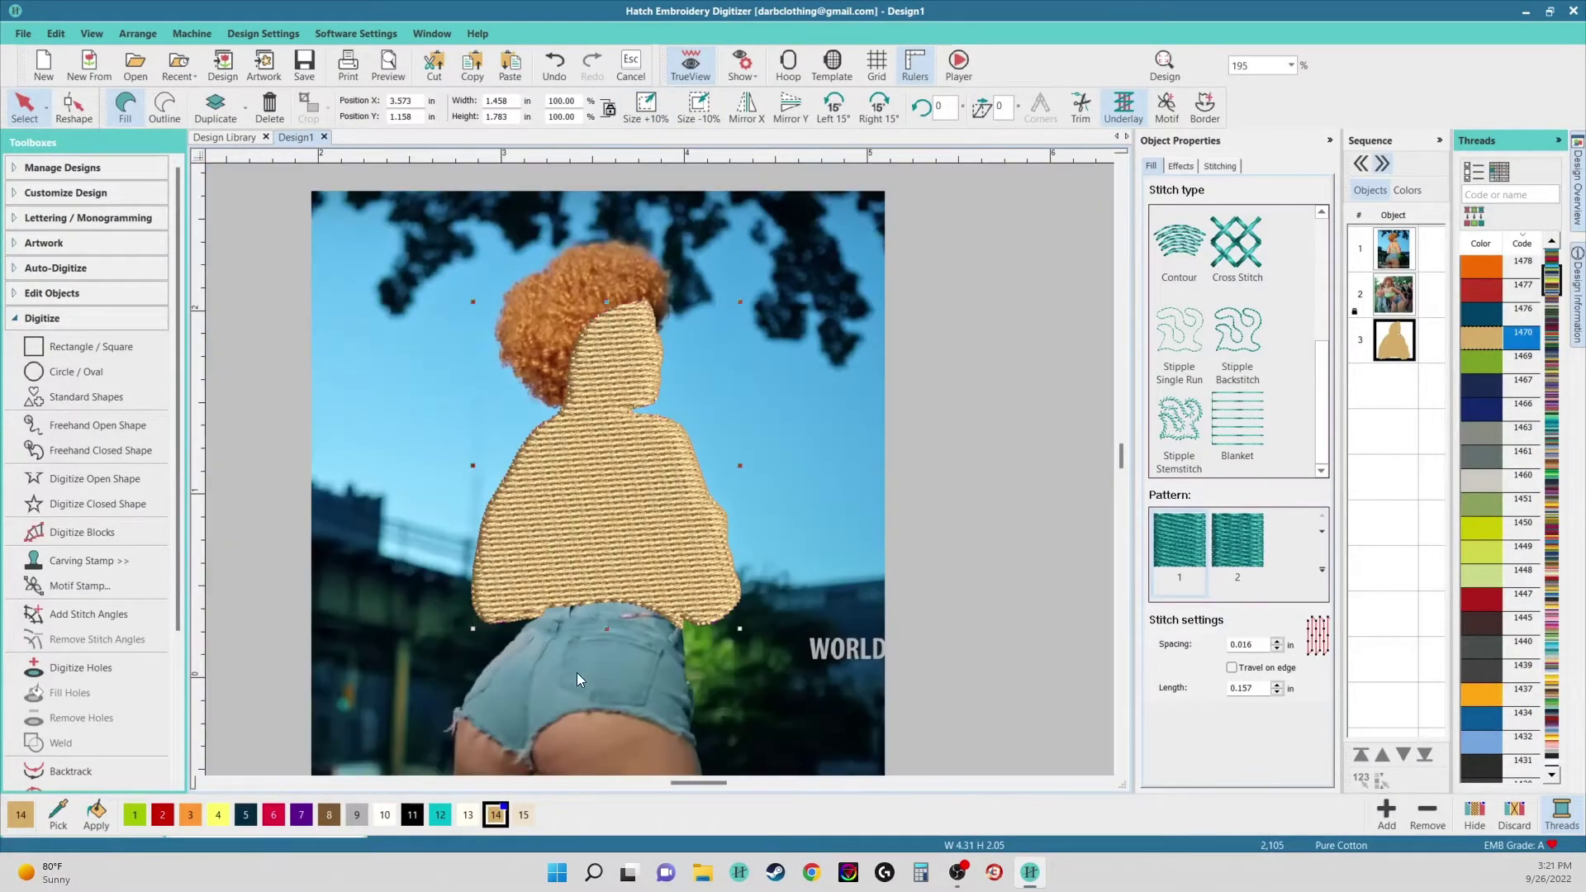
- Start a closed shape for the legs, tracing across the photo's lower edge and up the outer side of one thigh
{"action": "scroll", "coordinate": [652, 340], "scroll_direction": "down", "scroll_amount": 1}
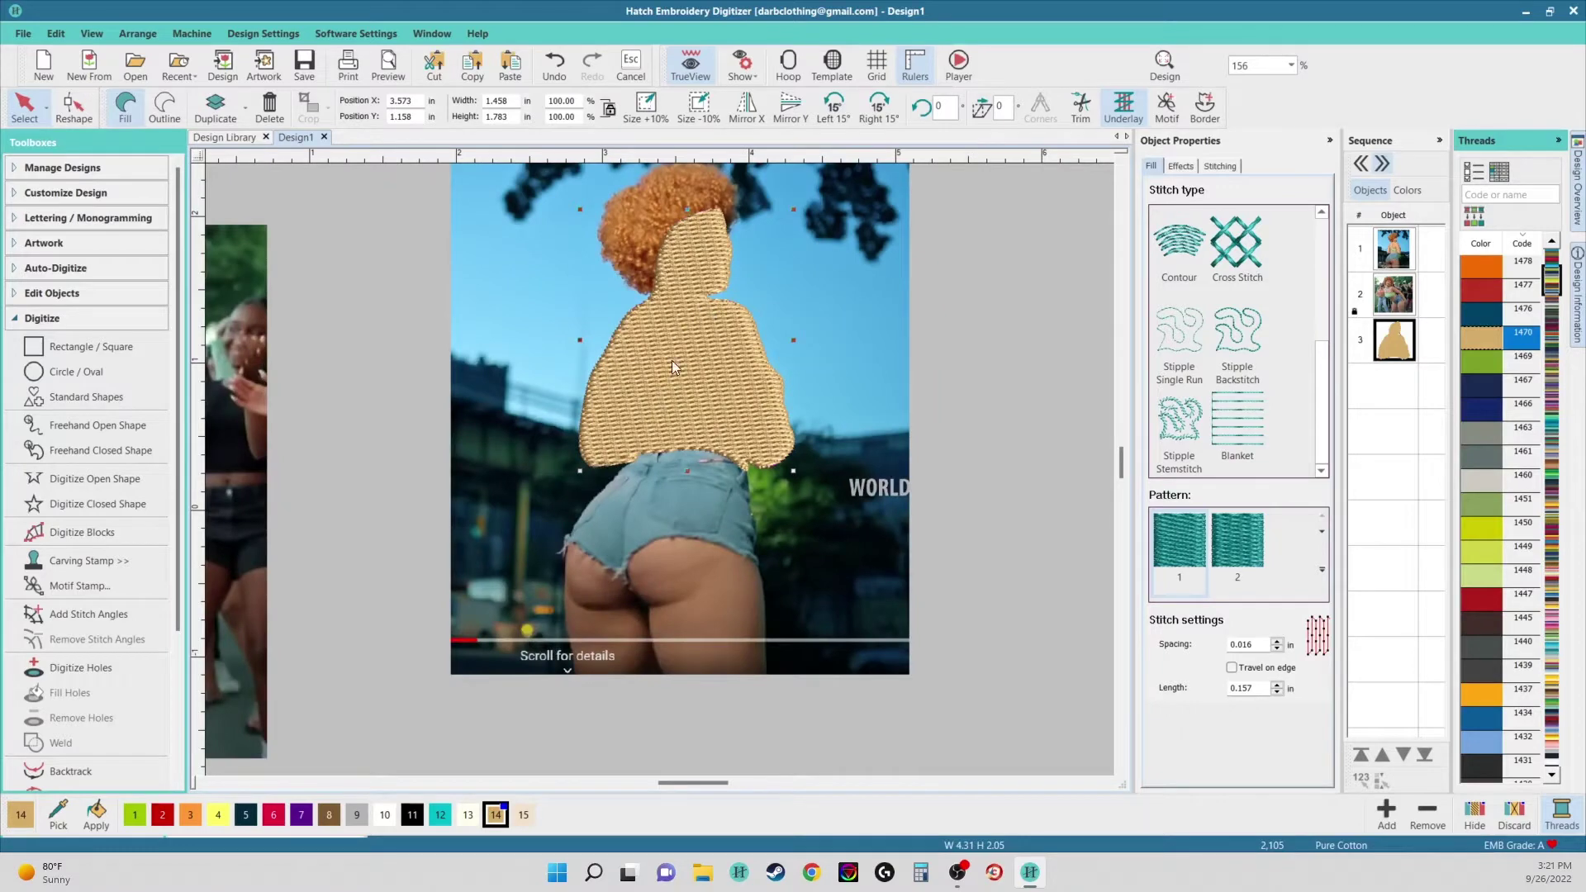
{"action": "scroll", "coordinate": [659, 470], "scroll_direction": "up", "scroll_amount": 3}
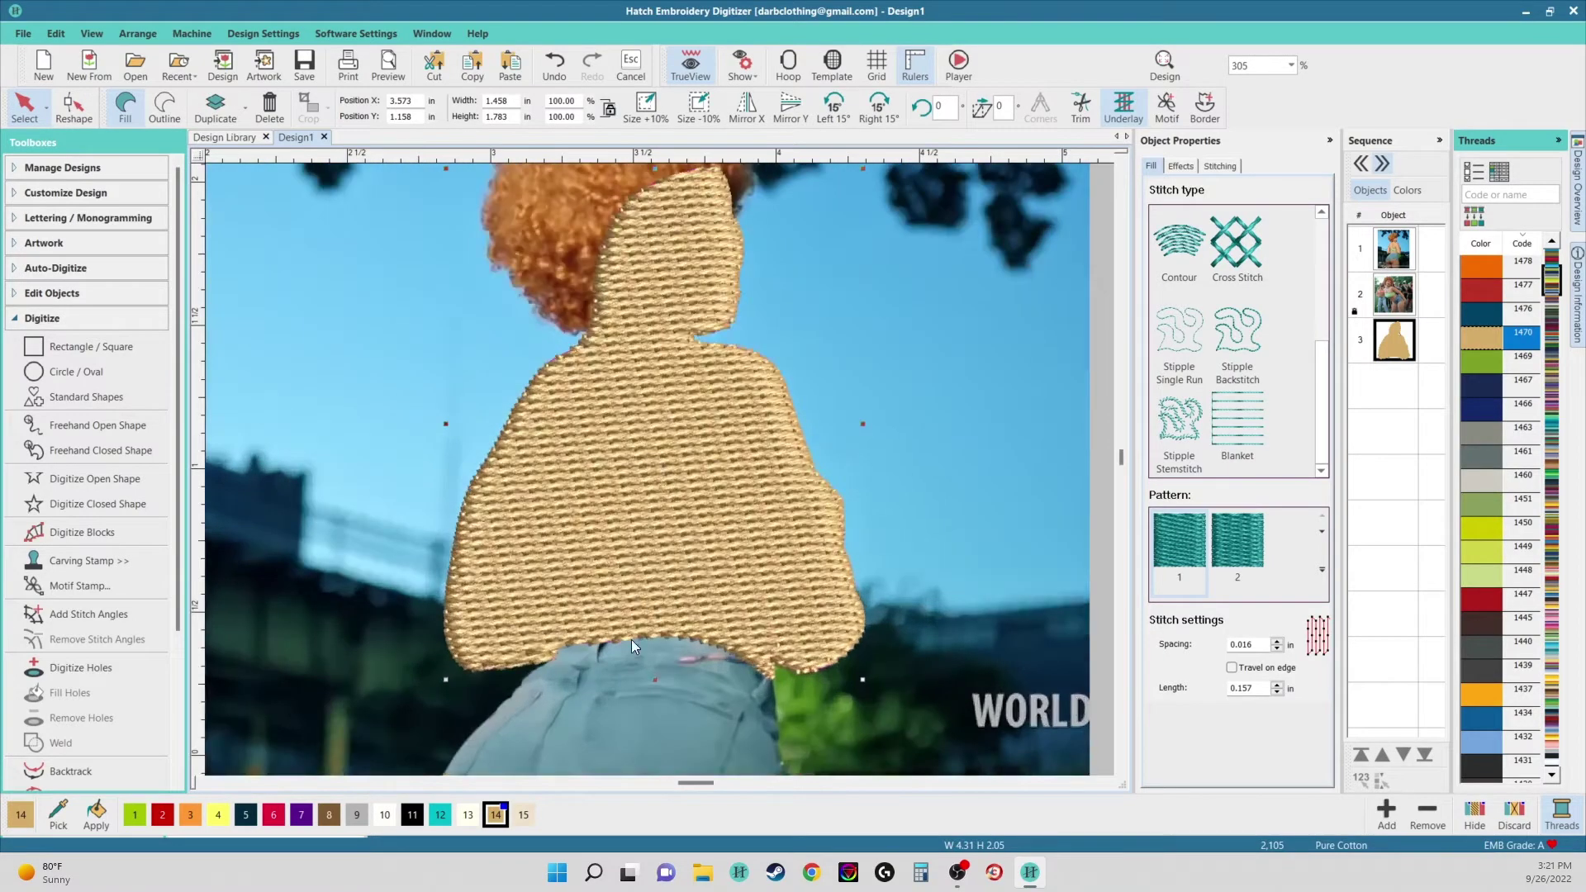
{"action": "scroll", "coordinate": [659, 476], "scroll_direction": "down", "scroll_amount": 2}
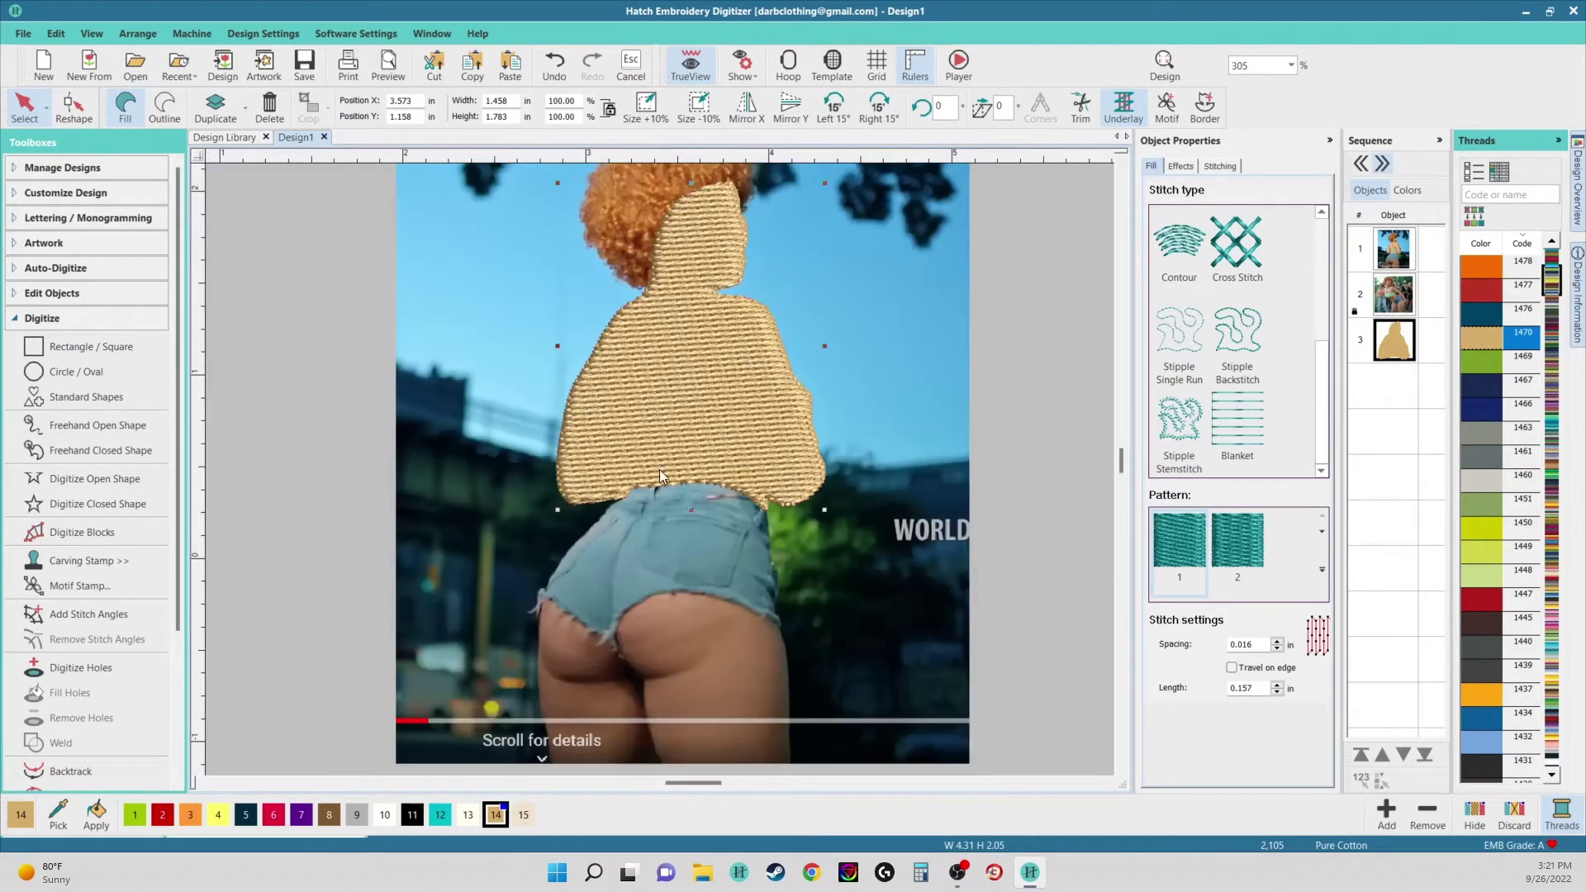
{"action": "scroll", "coordinate": [660, 475], "scroll_direction": "up", "scroll_amount": 2}
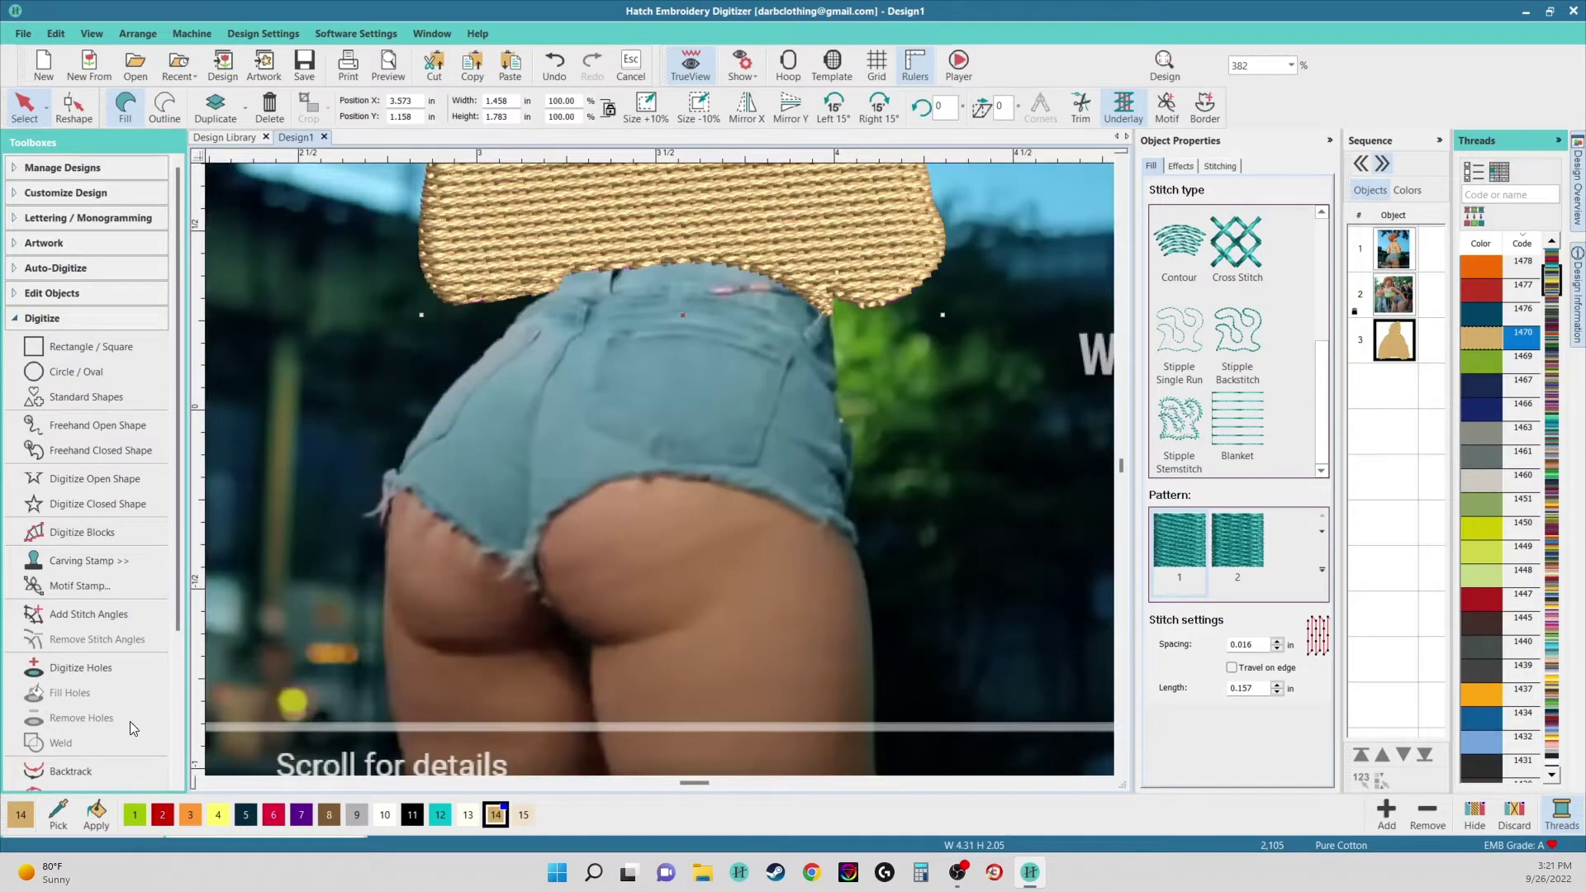
{"action": "scroll", "coordinate": [721, 470], "scroll_direction": "down", "scroll_amount": 1}
{"action": "scroll", "coordinate": [721, 470], "scroll_direction": "up", "scroll_amount": 2}
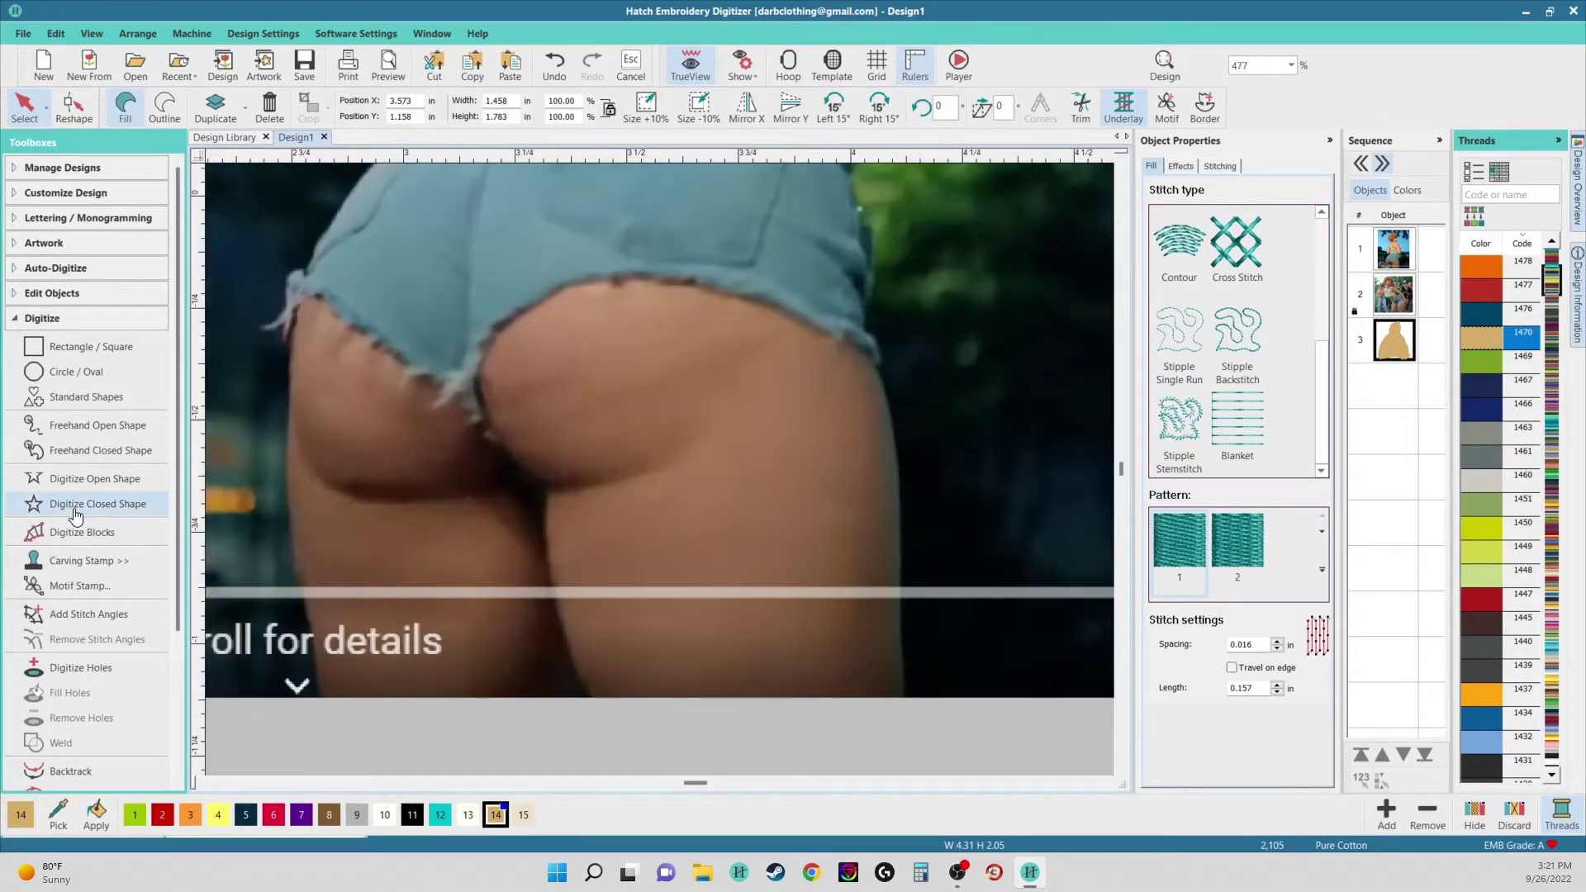
{"action": "left_click", "coordinate": [74, 505]}
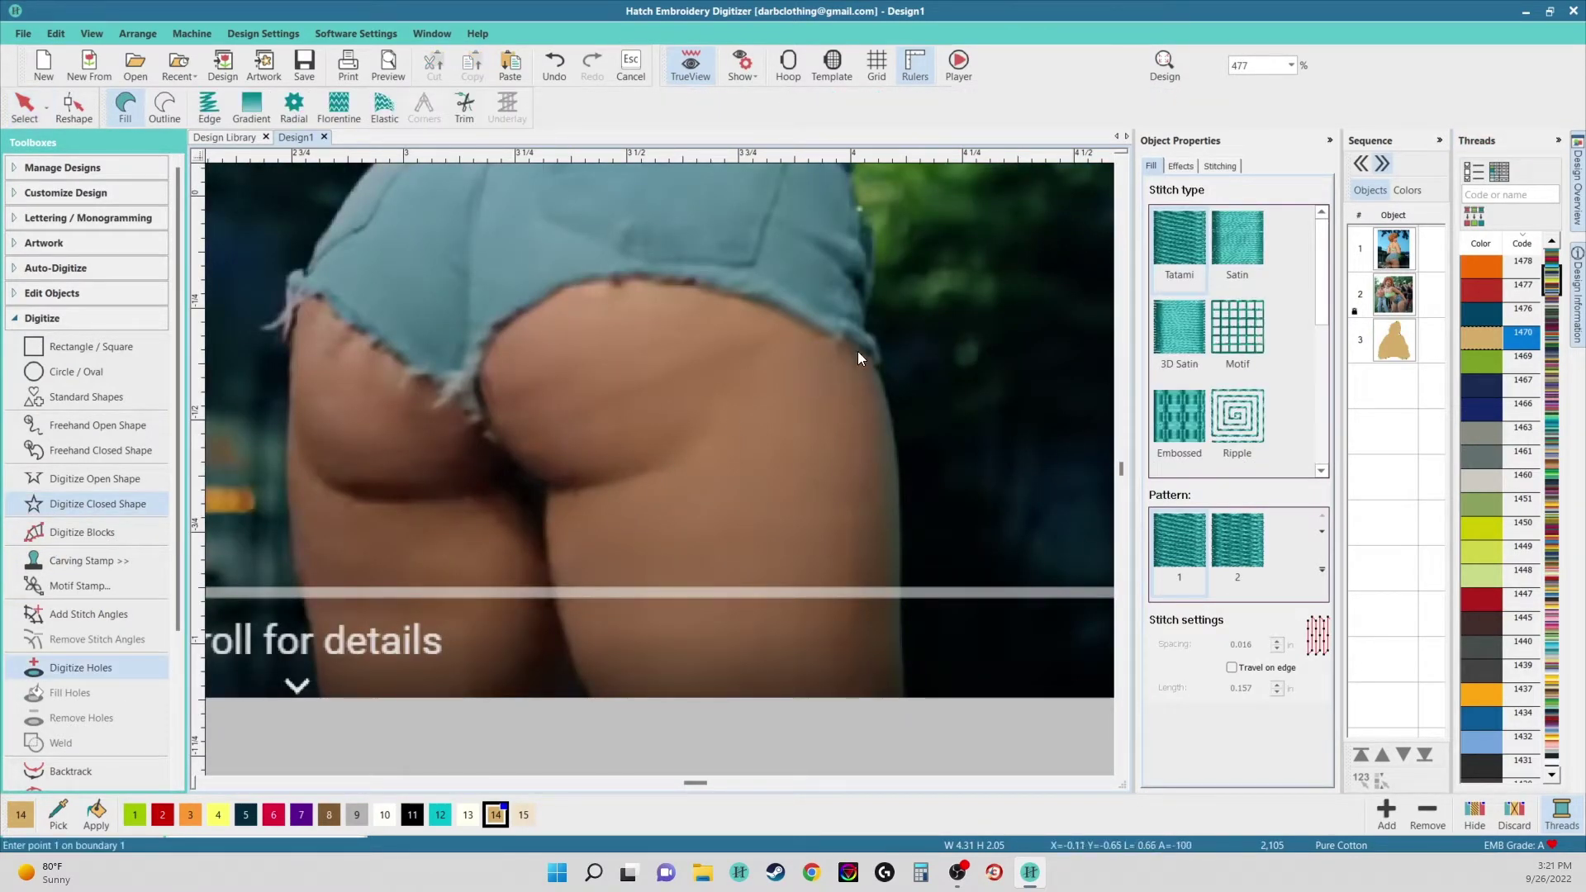
{"action": "left_click", "coordinate": [906, 696]}
{"action": "left_click", "coordinate": [319, 697]}
{"action": "left_click", "coordinate": [295, 547]}
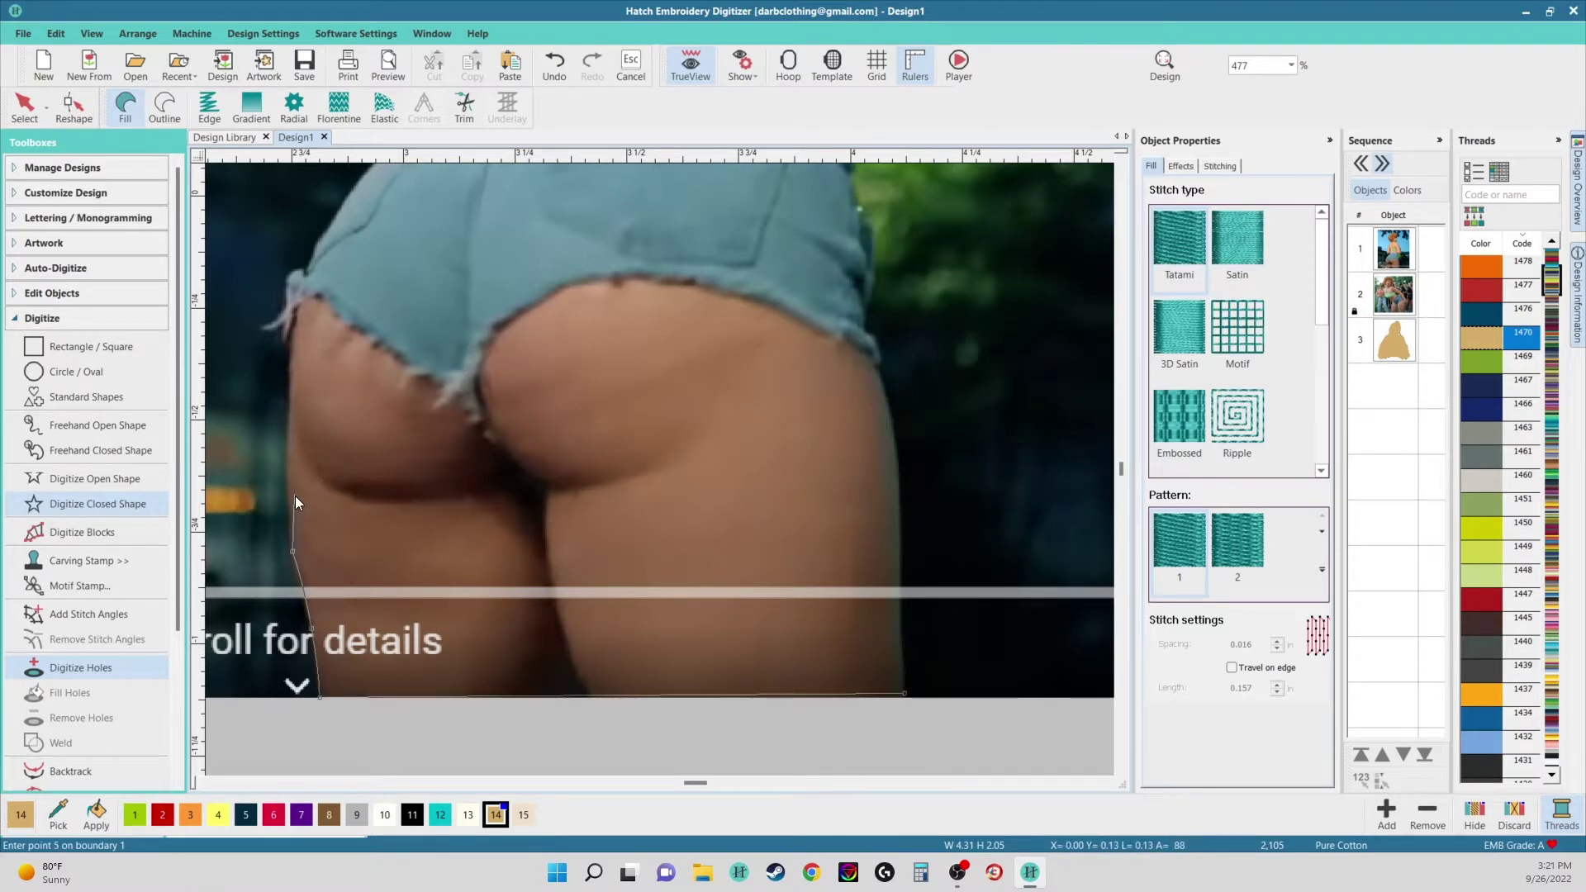
{"action": "left_click", "coordinate": [296, 492]}
- Continue the leg outline up the thigh to the outer corner of the shorts' frayed hem
{"action": "scroll", "coordinate": [296, 492], "scroll_direction": "up", "scroll_amount": 4}
{"action": "left_click", "coordinate": [641, 388]}
{"action": "scroll", "coordinate": [643, 323], "scroll_direction": "down", "scroll_amount": 2}
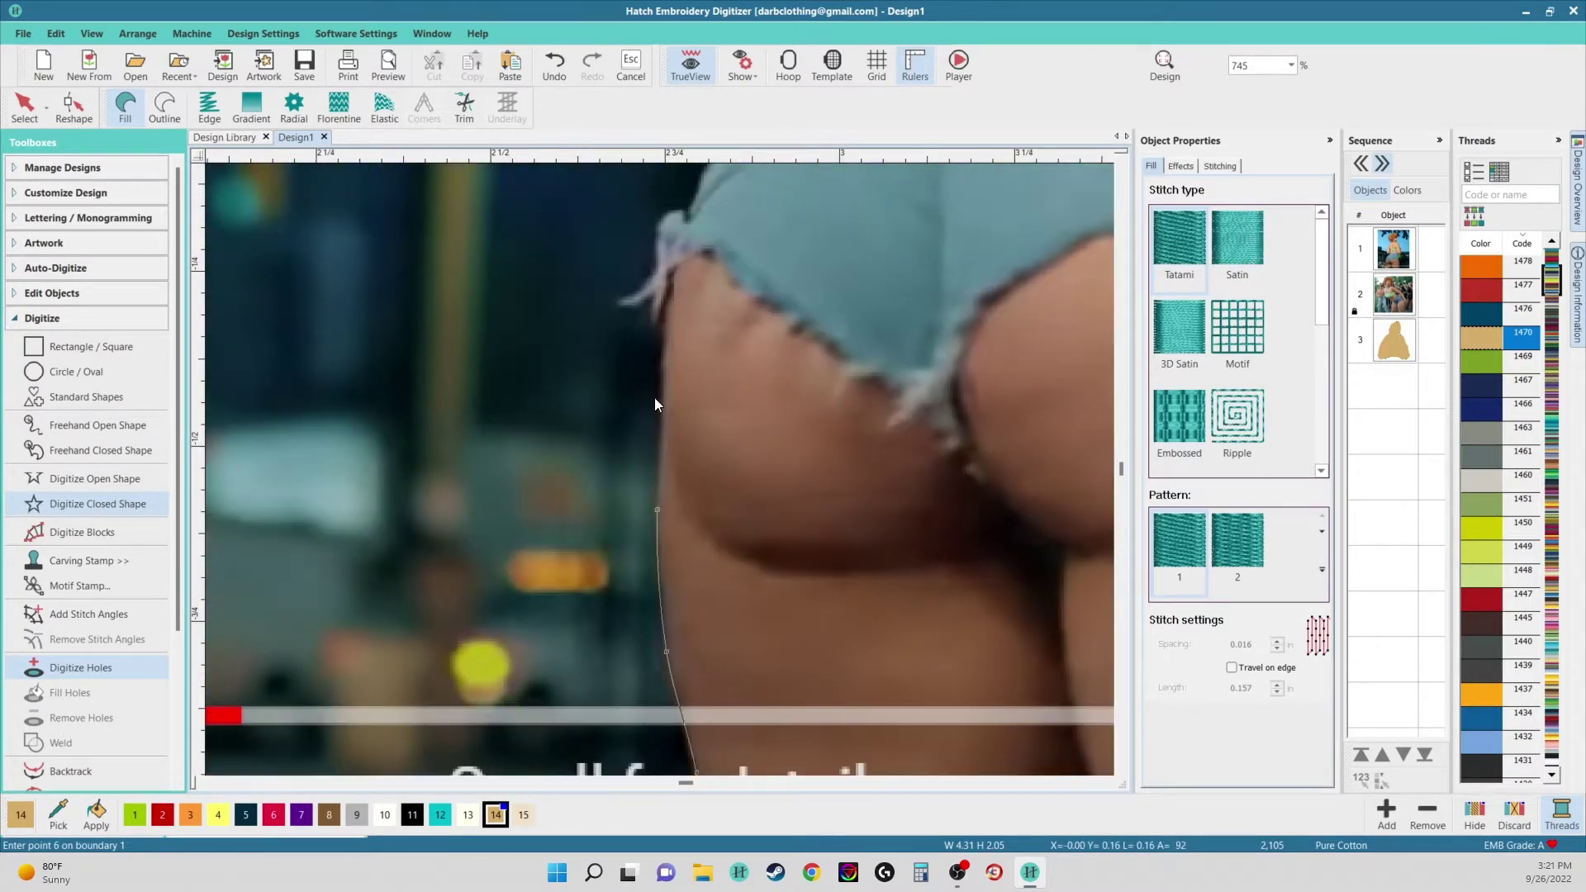
{"action": "left_click", "coordinate": [663, 412]}
{"action": "left_click", "coordinate": [663, 355]}
{"action": "left_click", "coordinate": [670, 266]}
{"action": "left_click", "coordinate": [684, 246]}
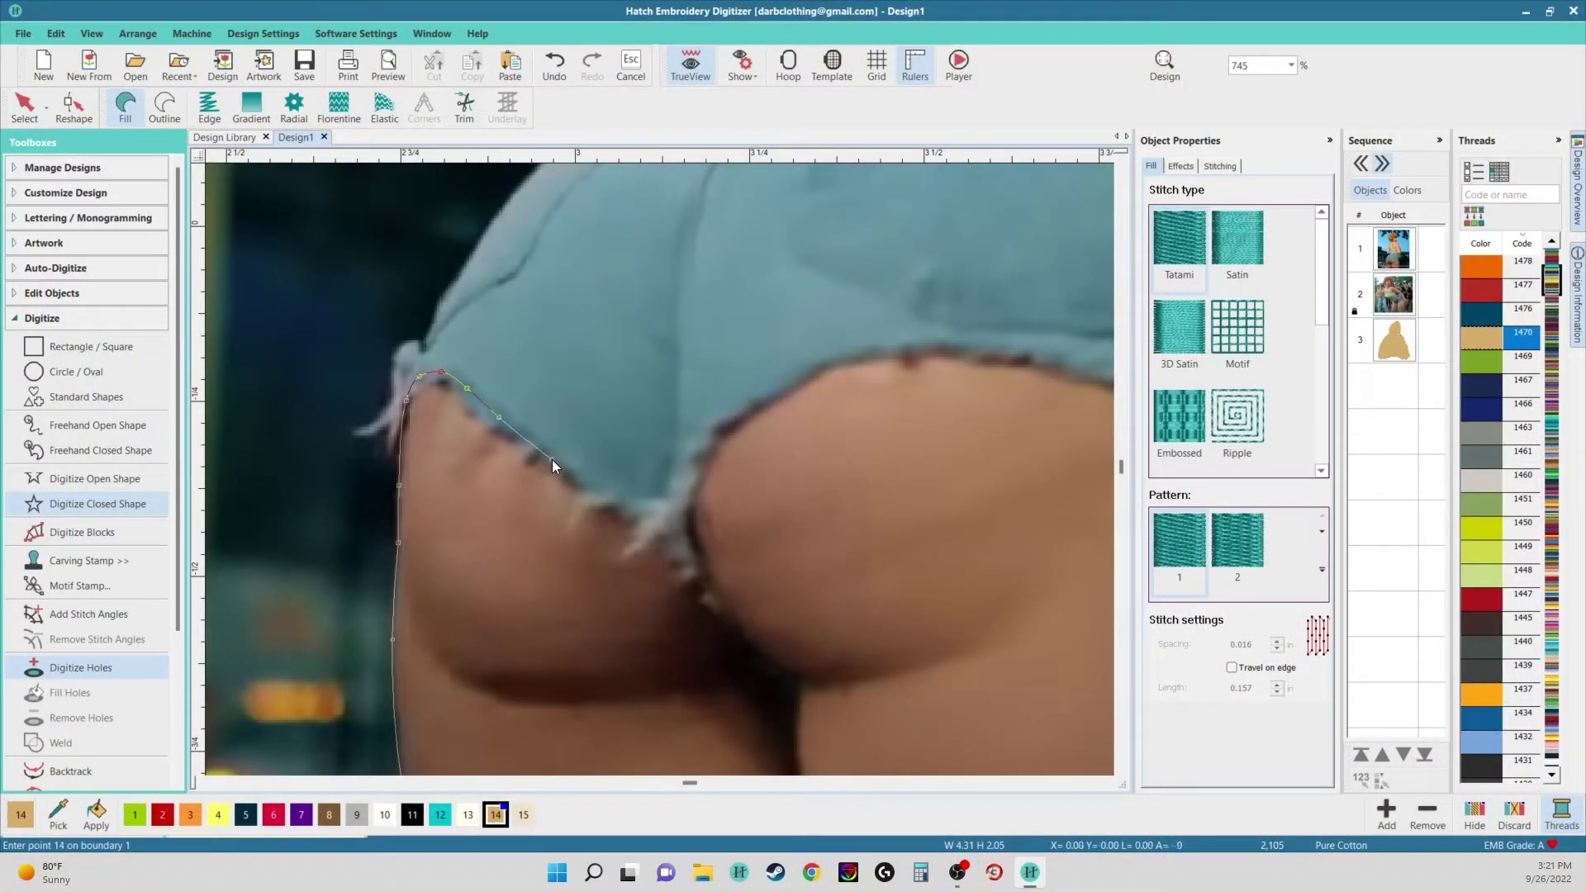
- Trace the leg outline along the shorts' hem to the outer edge of the opposite thigh
{"action": "scroll", "coordinate": [648, 518], "scroll_direction": "down", "scroll_amount": 1}
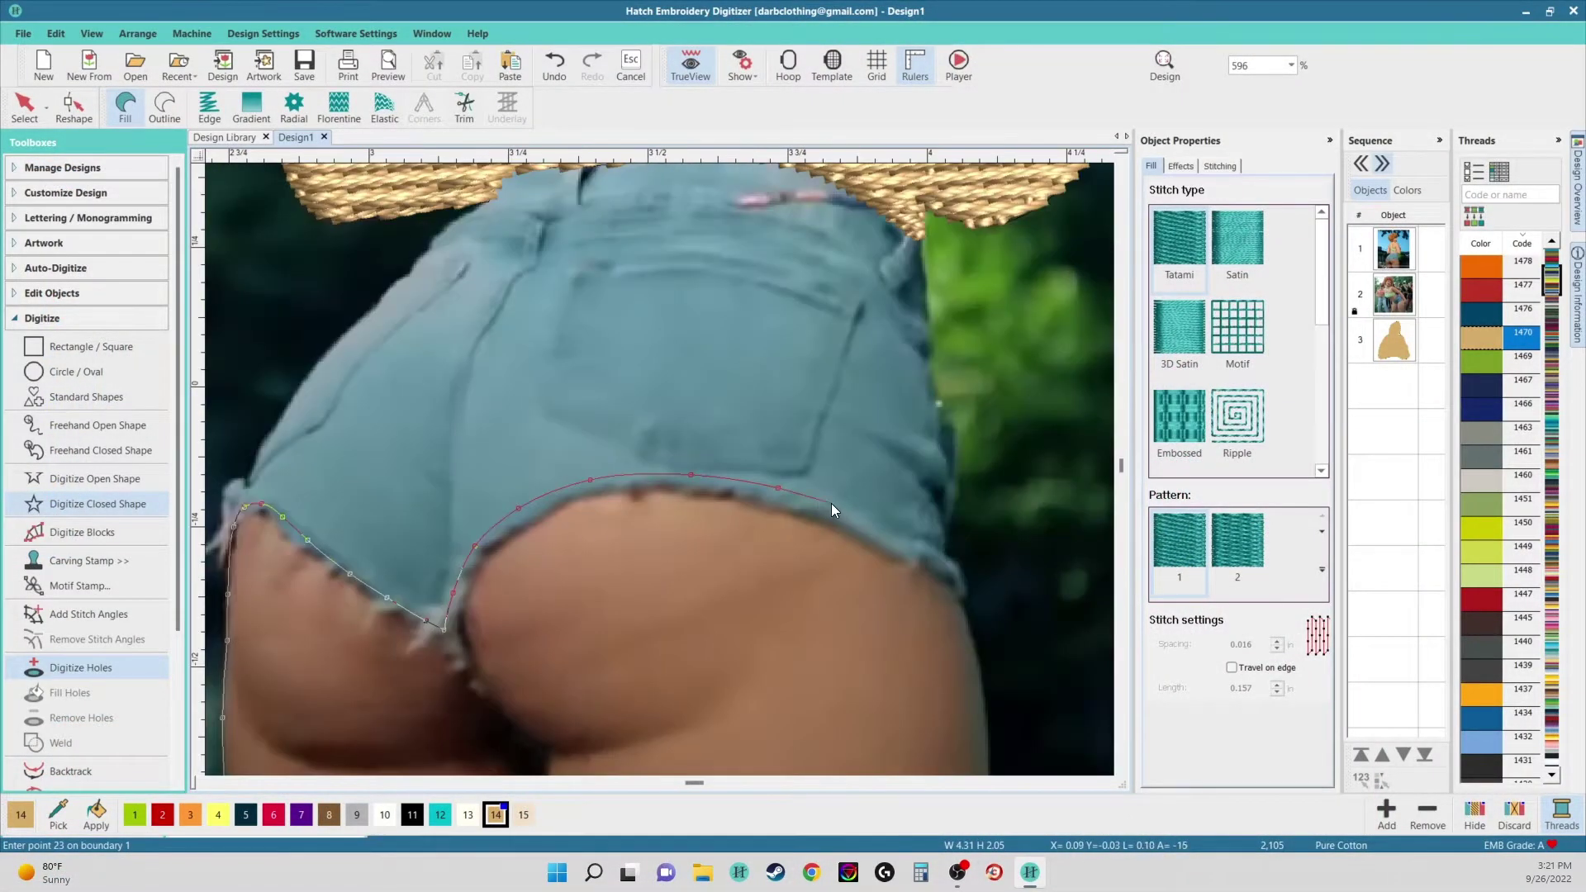
{"action": "left_click", "coordinate": [955, 583]}
{"action": "key", "text": "c"}
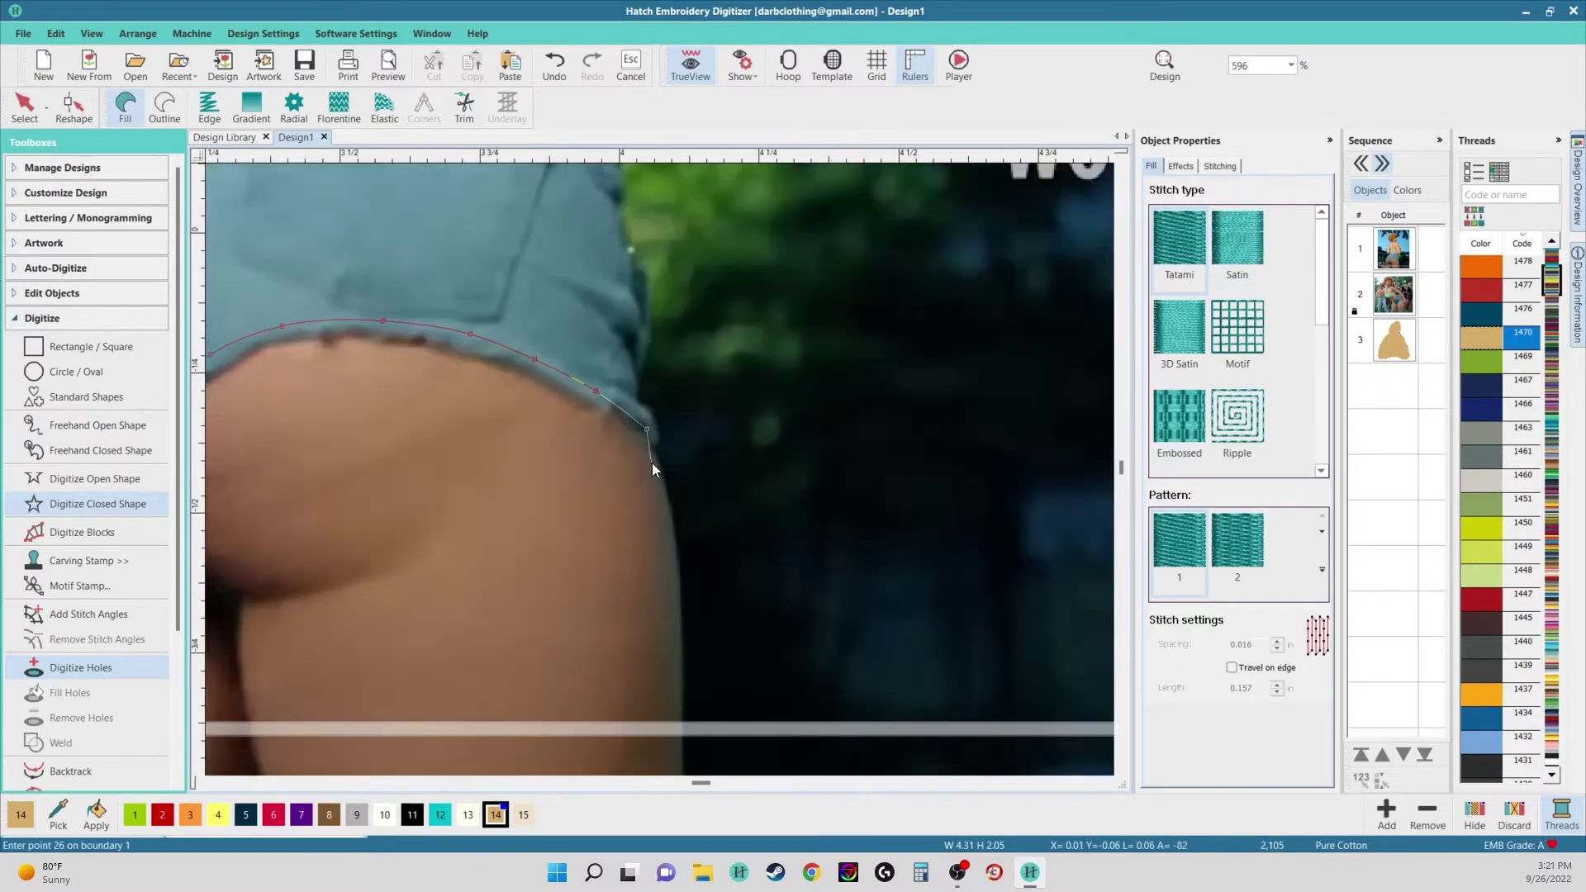
- Trace the leg outline down the opposite outer thigh to the photo's lower edge and close the shape
{"action": "left_click", "coordinate": [682, 585]}
{"action": "left_click", "coordinate": [682, 697]}
{"action": "scroll", "coordinate": [683, 697], "scroll_direction": "up", "scroll_amount": 1}
{"action": "left_click", "coordinate": [660, 515]}
{"action": "left_click", "coordinate": [664, 577]}
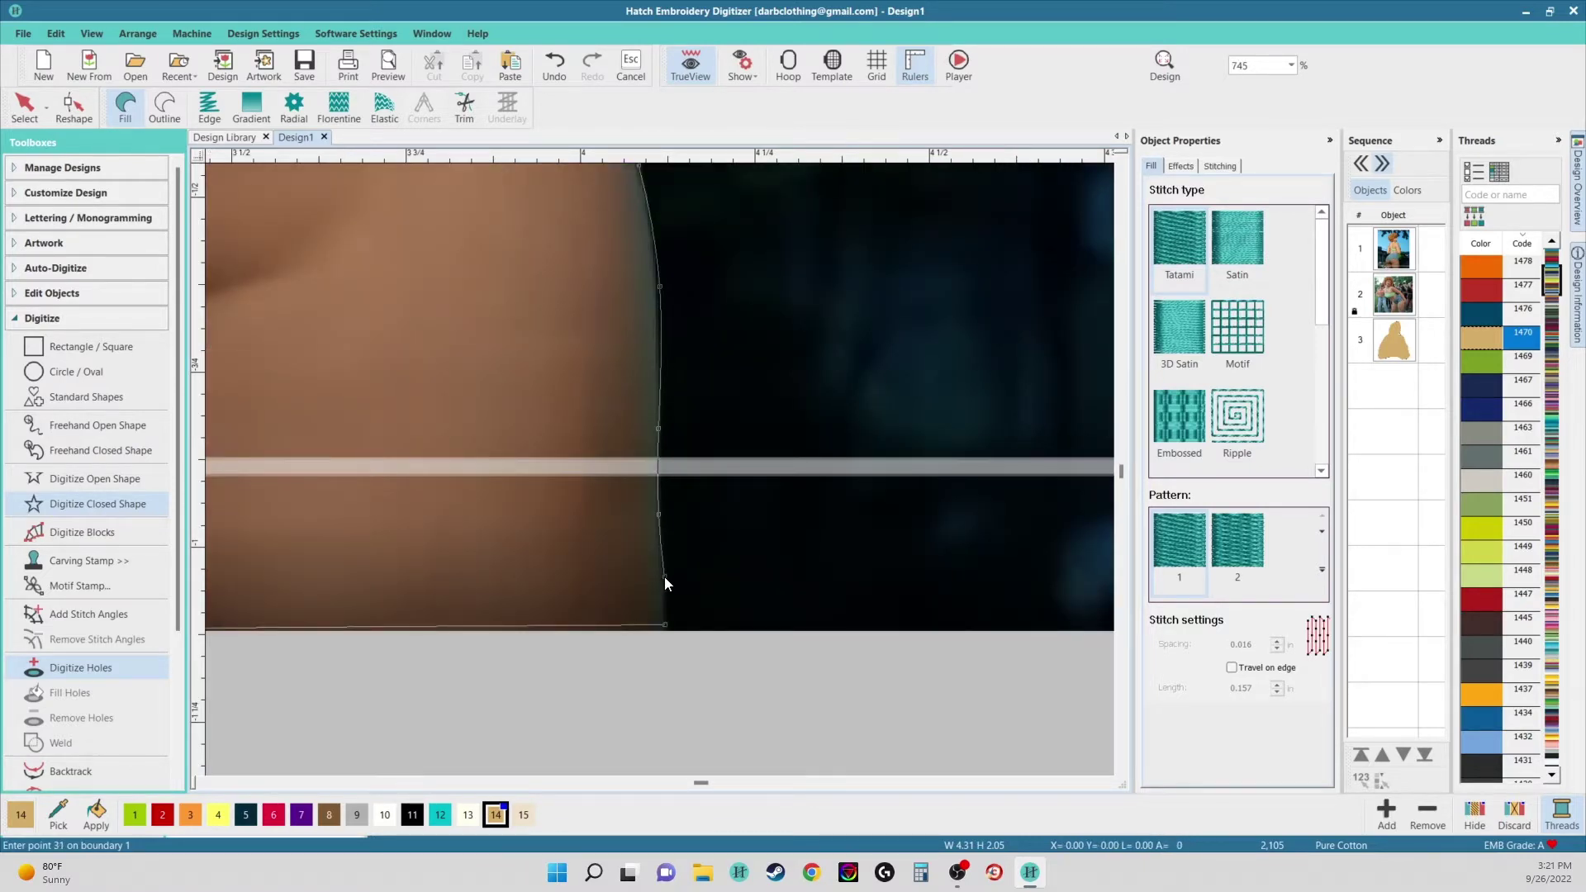
{"action": "key", "text": "Return"}
- Turn off TrueView so the photo's shorts and the edges of both skin fills can be seen through the stitches
{"action": "scroll", "coordinate": [647, 454], "scroll_direction": "down", "scroll_amount": 4}
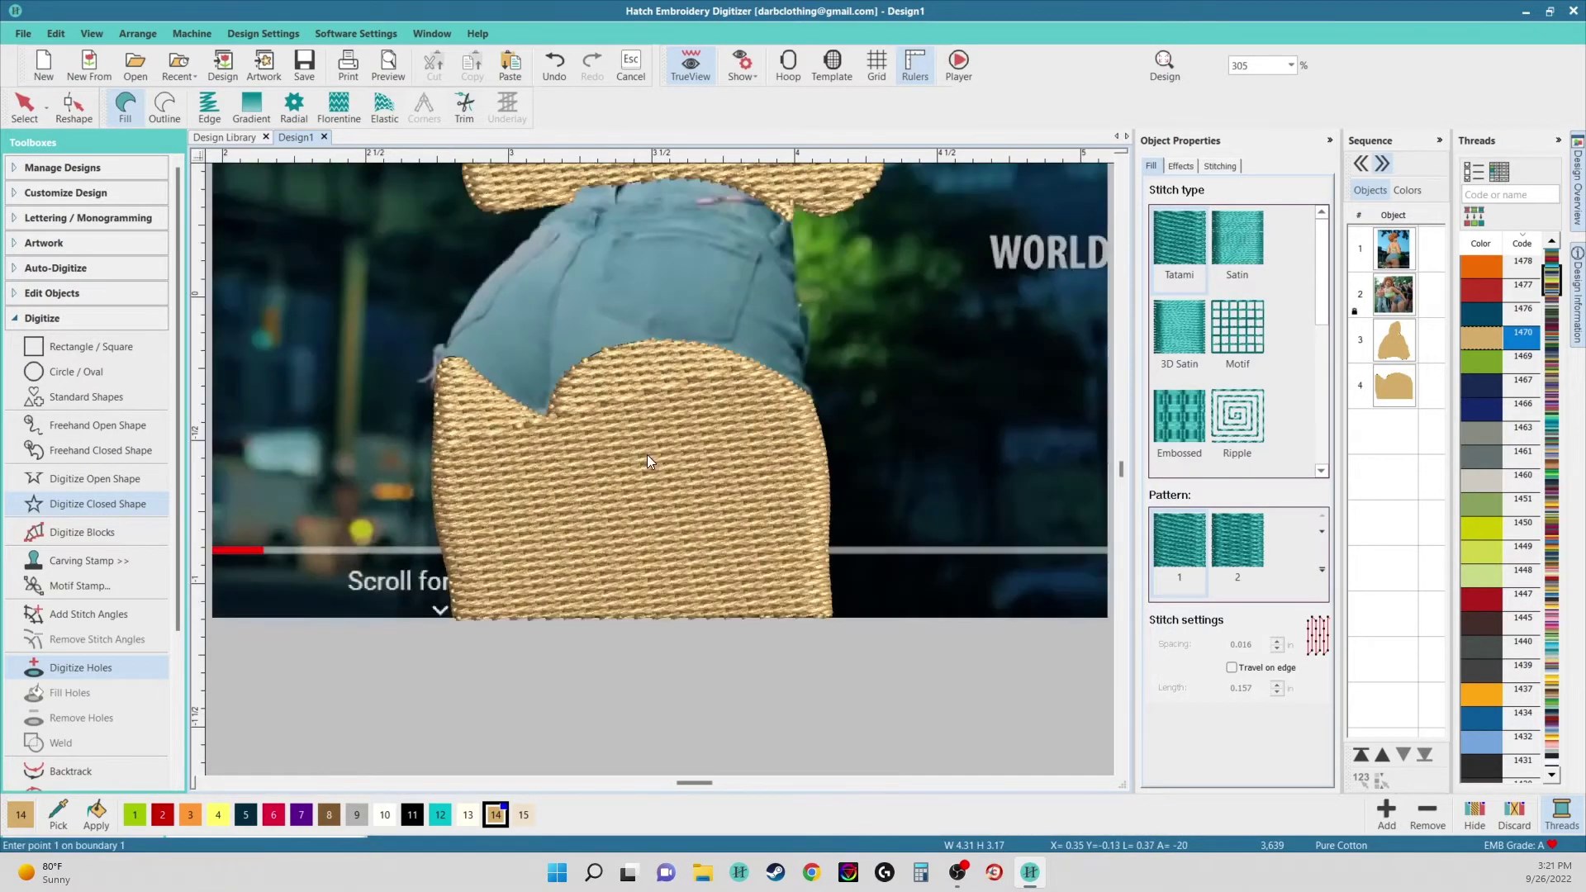
{"action": "scroll", "coordinate": [647, 454], "scroll_direction": "down", "scroll_amount": 5}
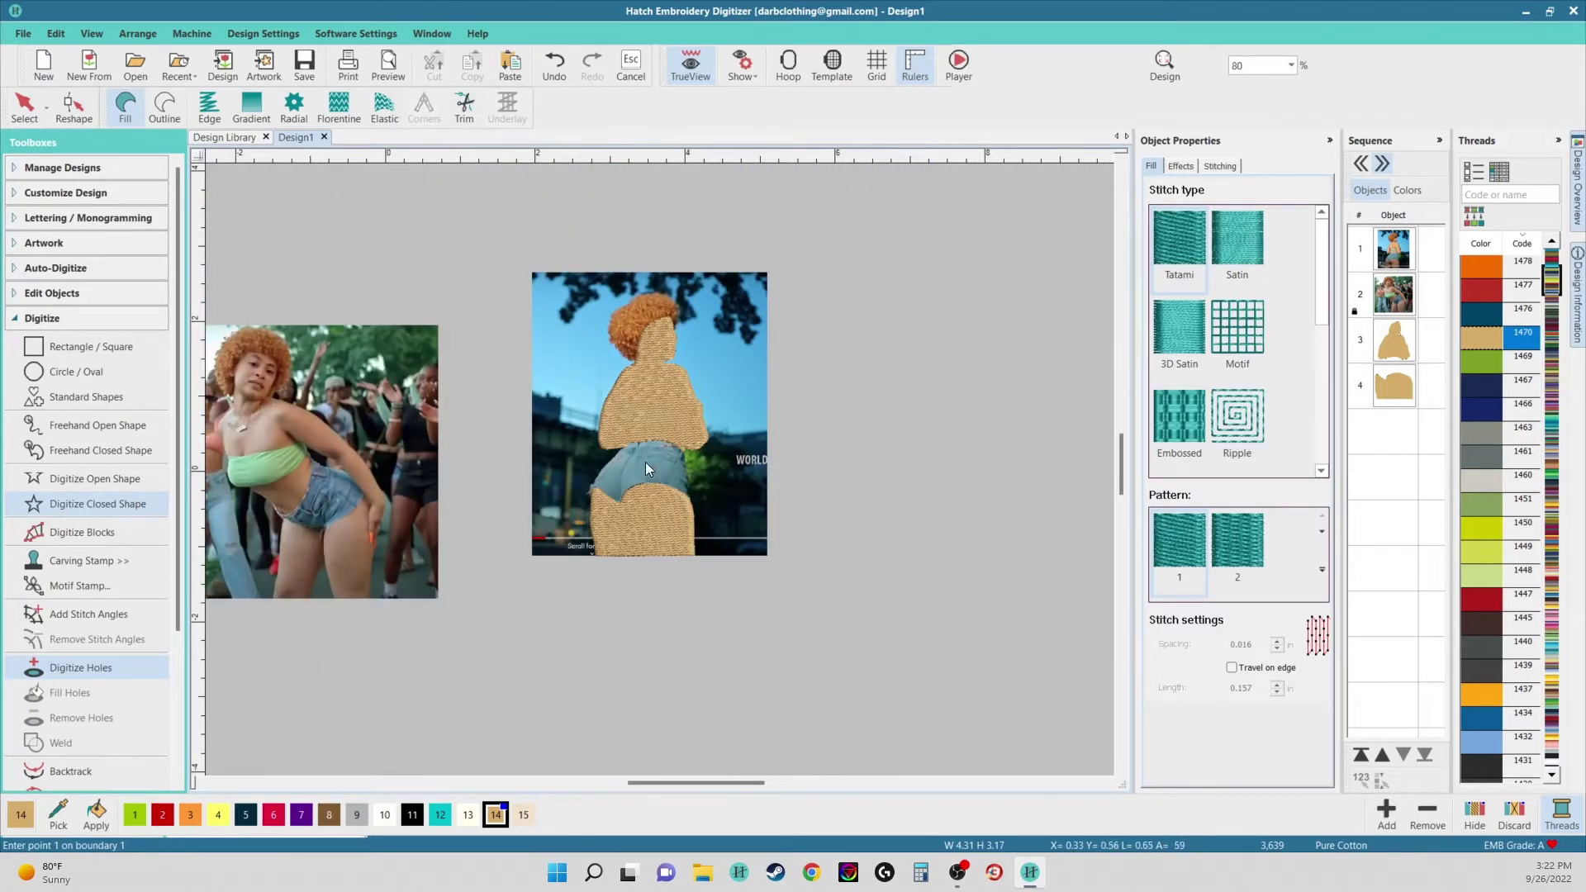
{"action": "scroll", "coordinate": [652, 467], "scroll_direction": "up", "scroll_amount": 4}
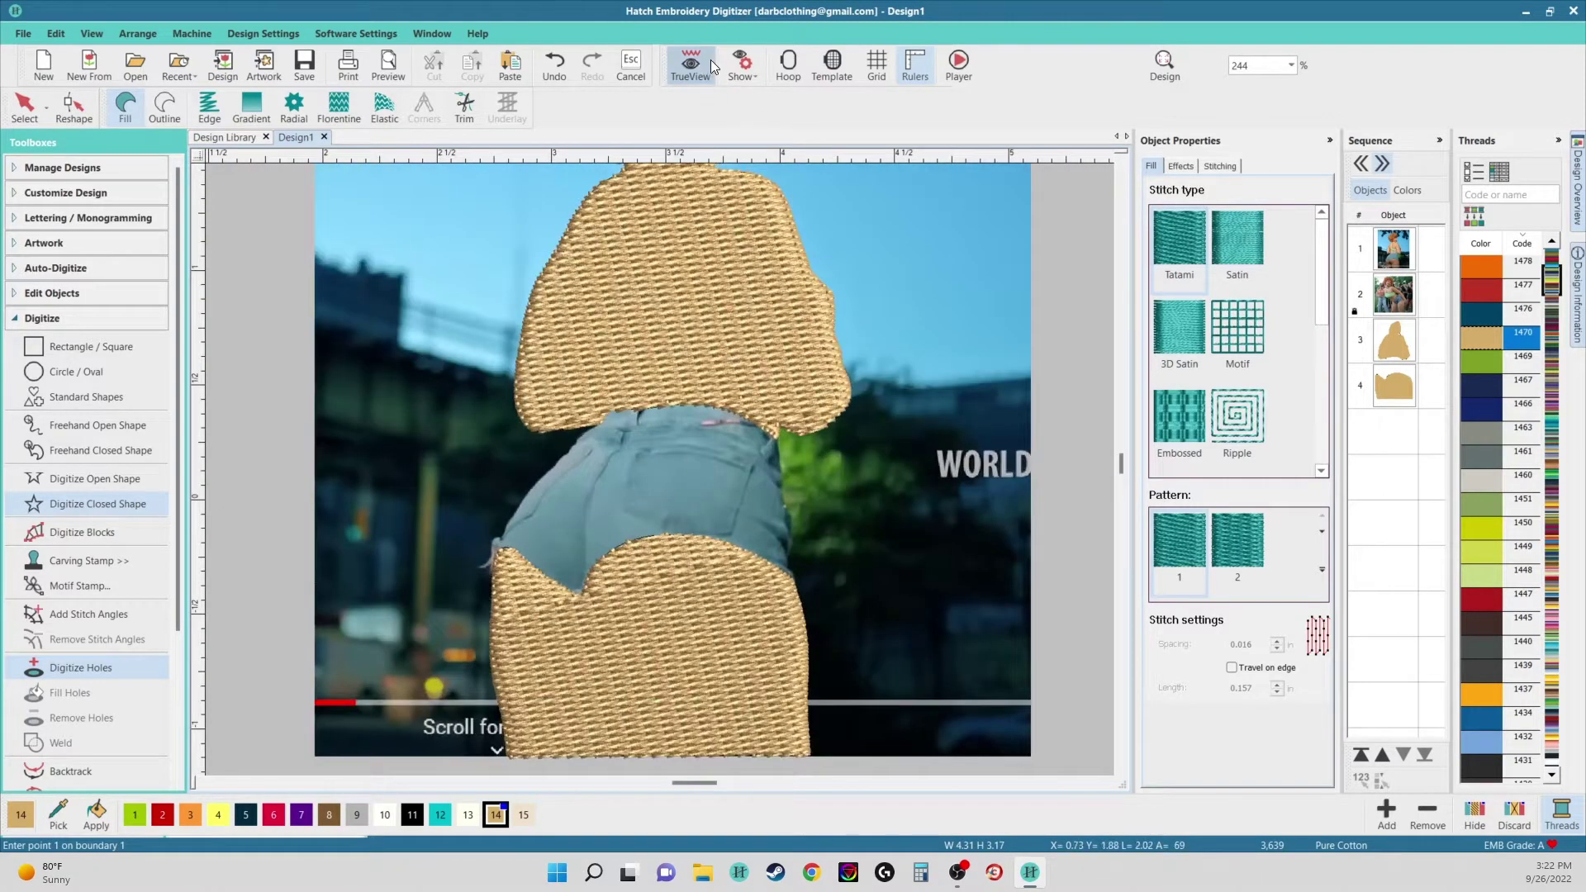
{"action": "left_click", "coordinate": [693, 70]}
{"action": "scroll", "coordinate": [659, 494], "scroll_direction": "up", "scroll_amount": 3}
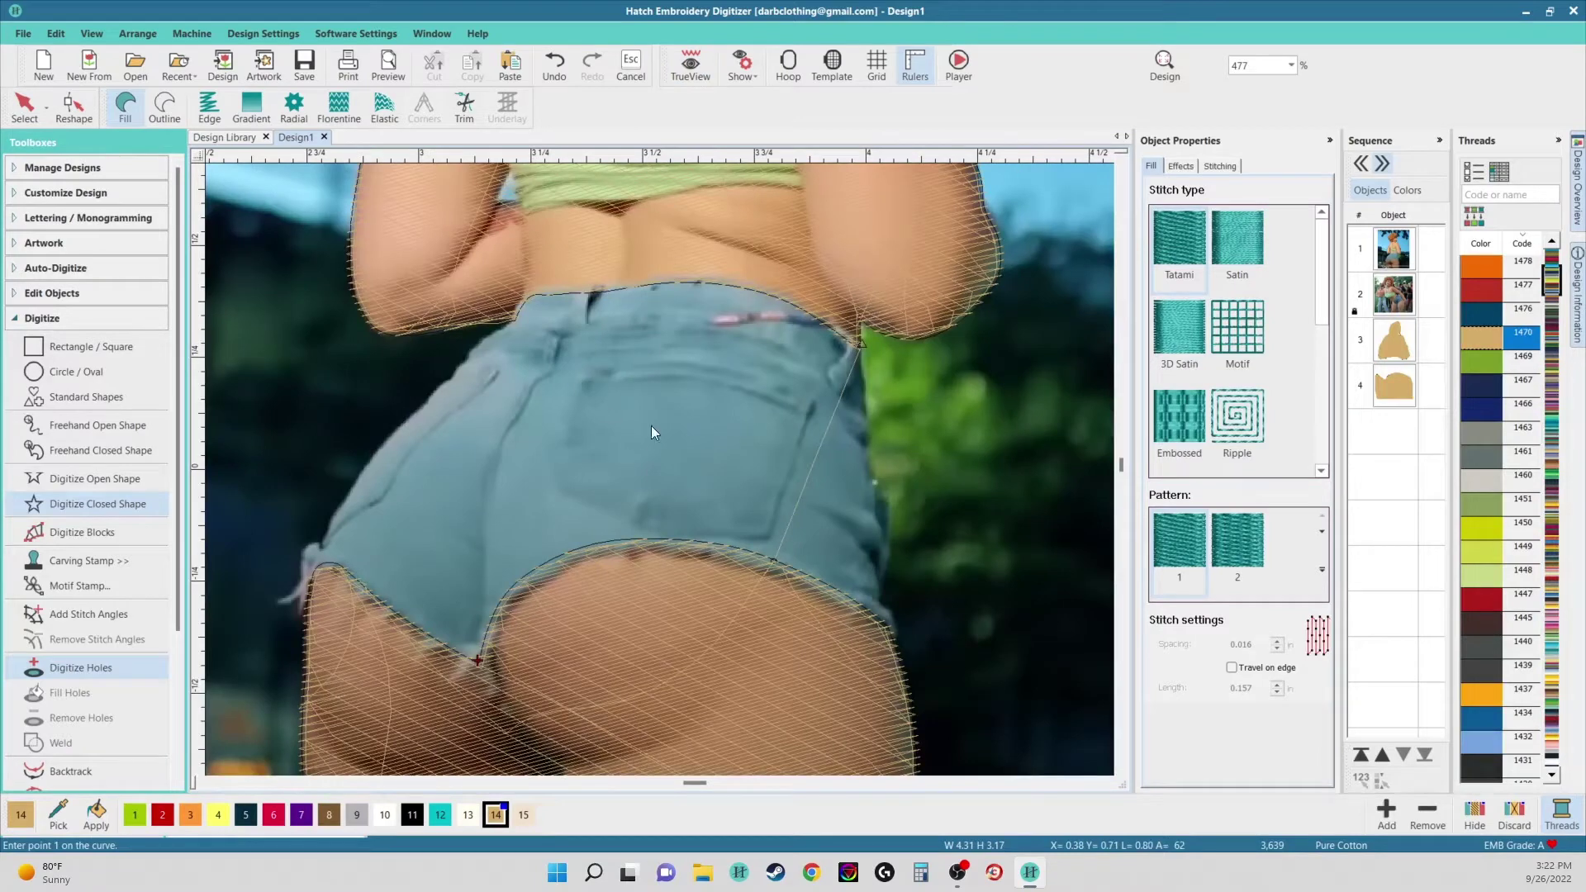
- Start a closed shape for the shorts and trace it along the leg hem, up one hip and across the waistband
{"action": "left_click", "coordinate": [57, 507]}
{"action": "left_click_drag", "start_coordinate": [893, 616], "coordinate": [647, 411]}
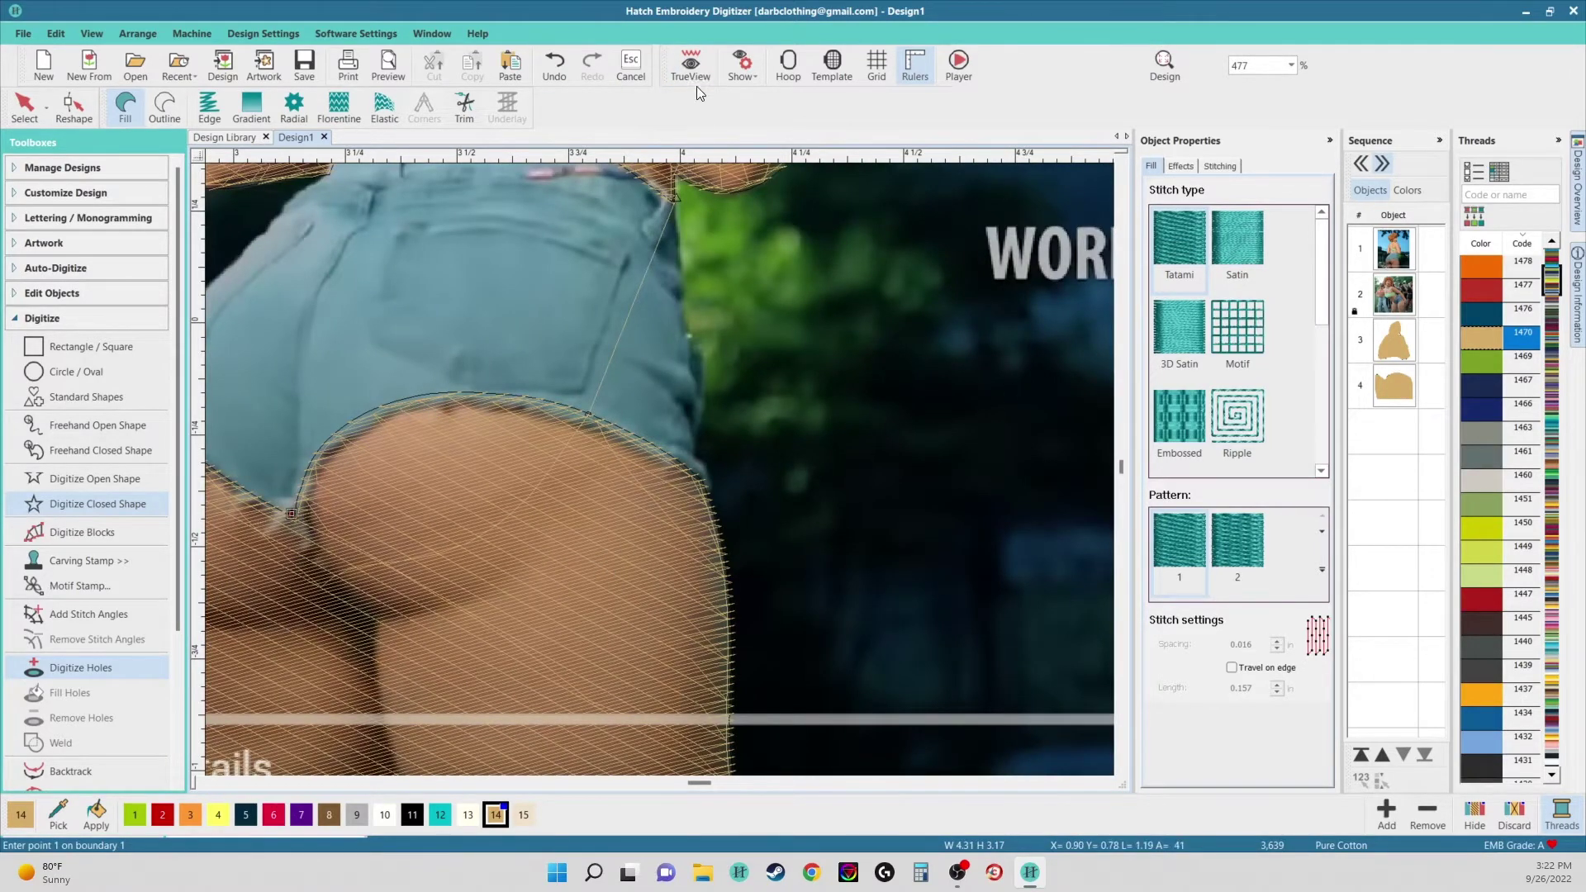
{"action": "scroll", "coordinate": [659, 469], "scroll_direction": "up", "scroll_amount": 3}
{"action": "left_click", "coordinate": [677, 439]}
{"action": "left_click", "coordinate": [748, 365]}
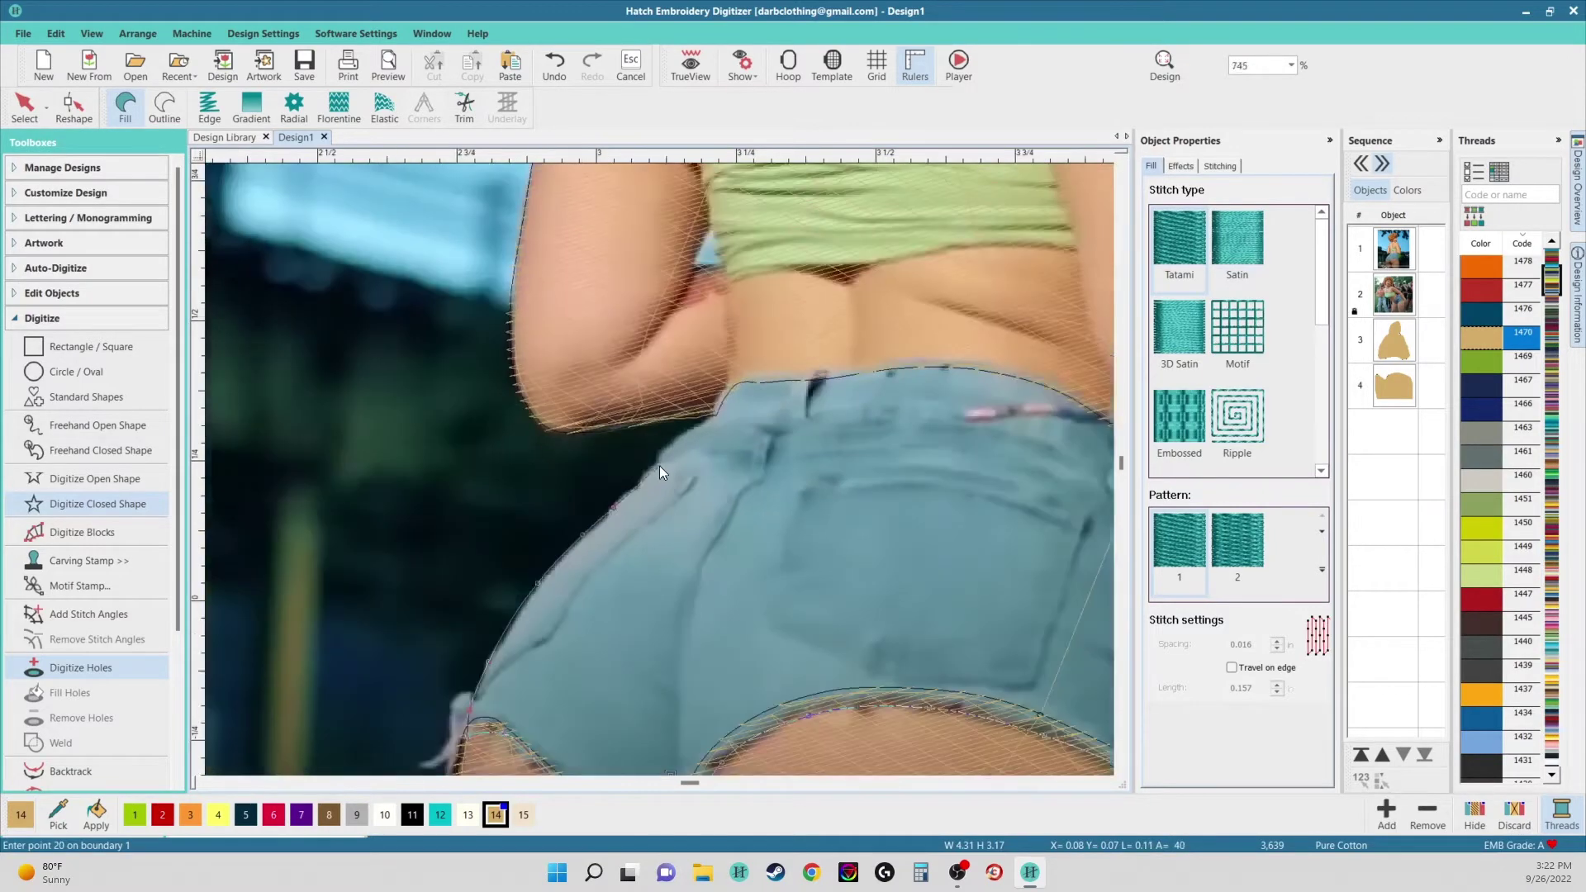
{"action": "scroll", "coordinate": [659, 470], "scroll_direction": "up", "scroll_amount": 2}
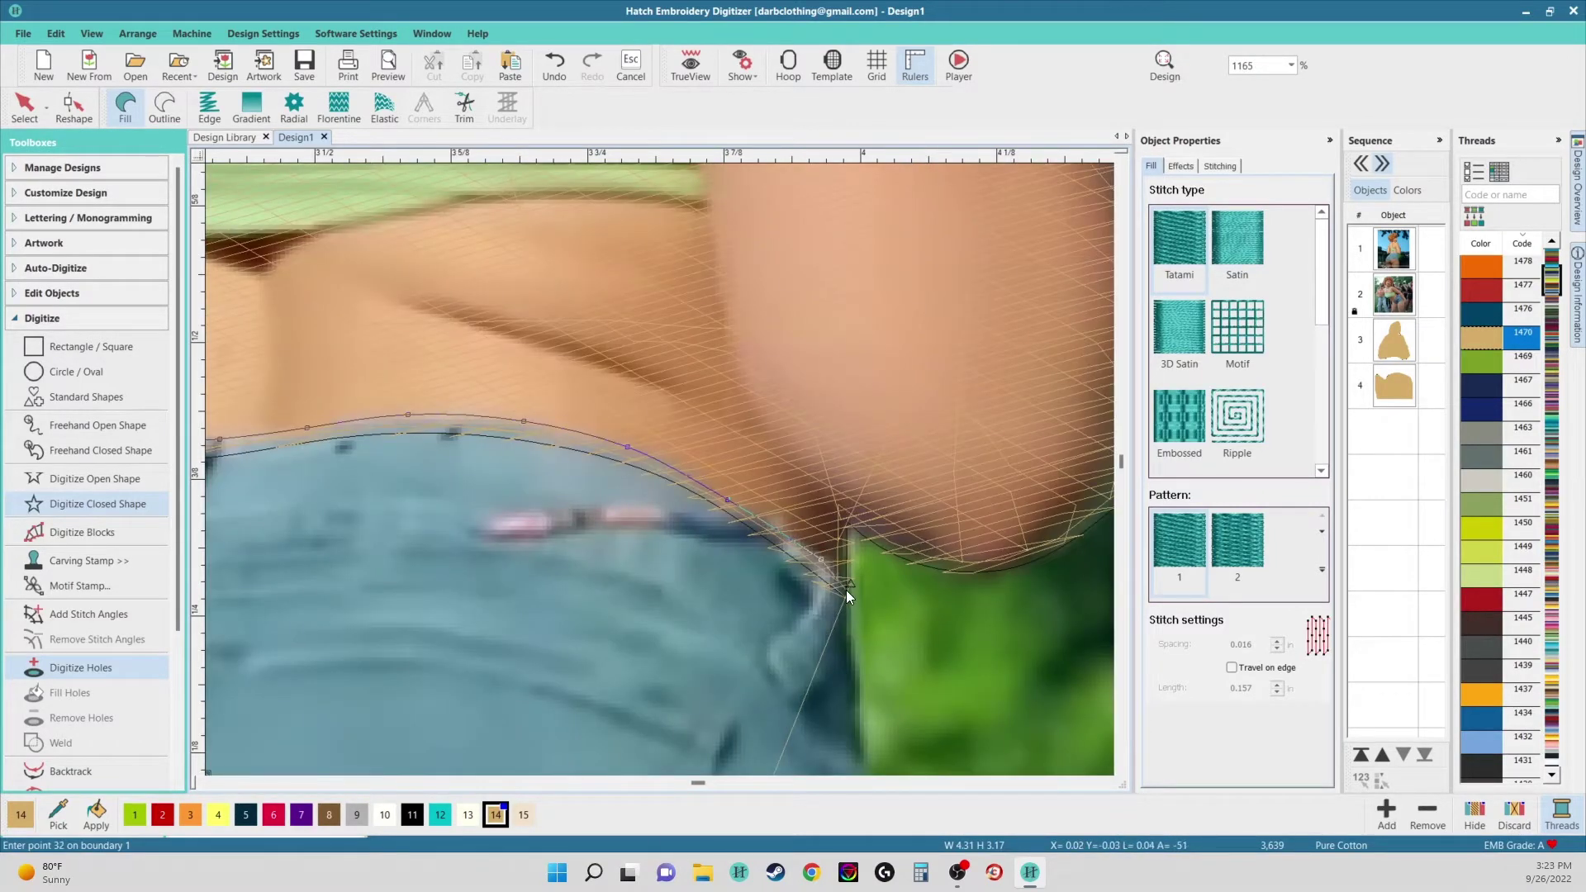
{"action": "left_click", "coordinate": [850, 588]}
- Trace the shorts outline down the remaining side from the waistband to the hem and close the shape
{"action": "scroll", "coordinate": [659, 469], "scroll_direction": "up", "scroll_amount": 1}
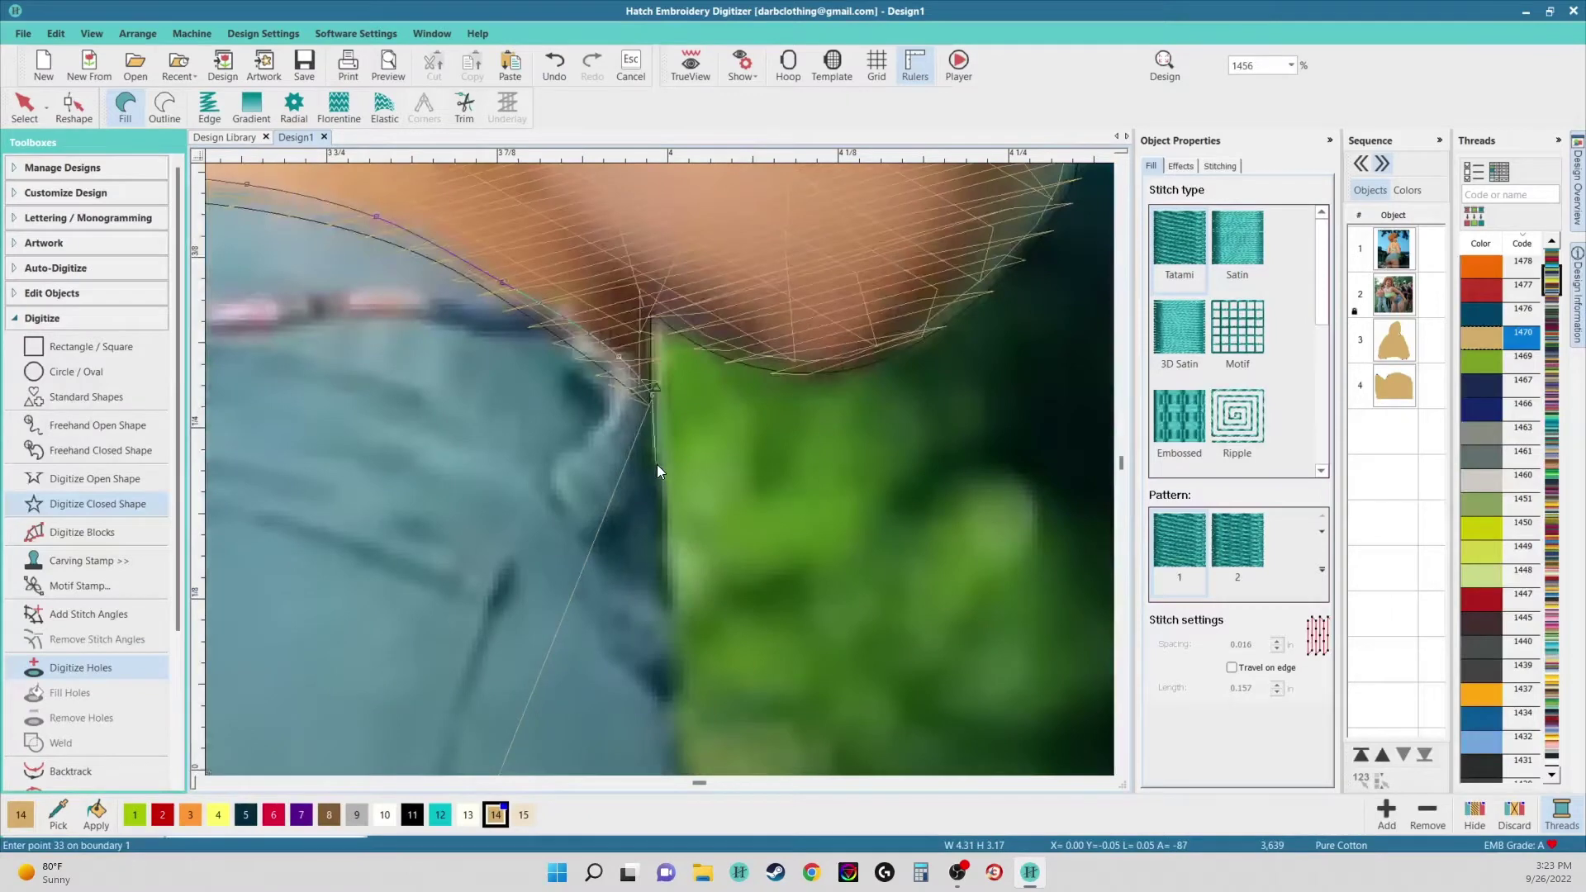
{"action": "left_click", "coordinate": [658, 469]}
{"action": "scroll", "coordinate": [659, 469], "scroll_direction": "down", "scroll_amount": 1}
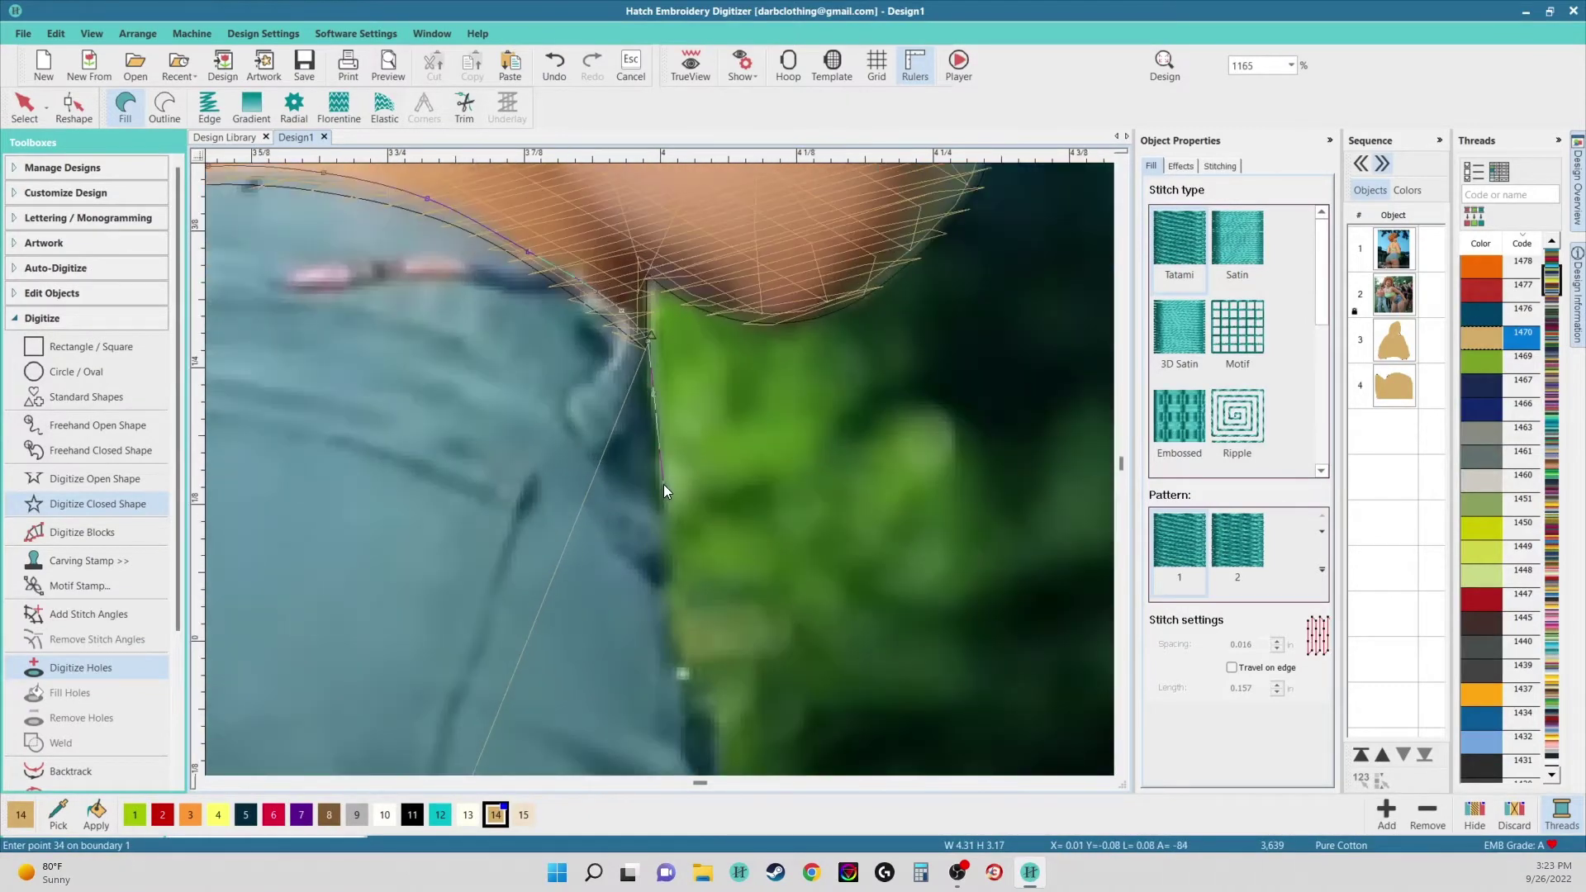
{"action": "left_click", "coordinate": [662, 497]}
{"action": "scroll", "coordinate": [662, 533], "scroll_direction": "down", "scroll_amount": 2}
{"action": "left_click", "coordinate": [680, 570]}
{"action": "left_click", "coordinate": [659, 469]}
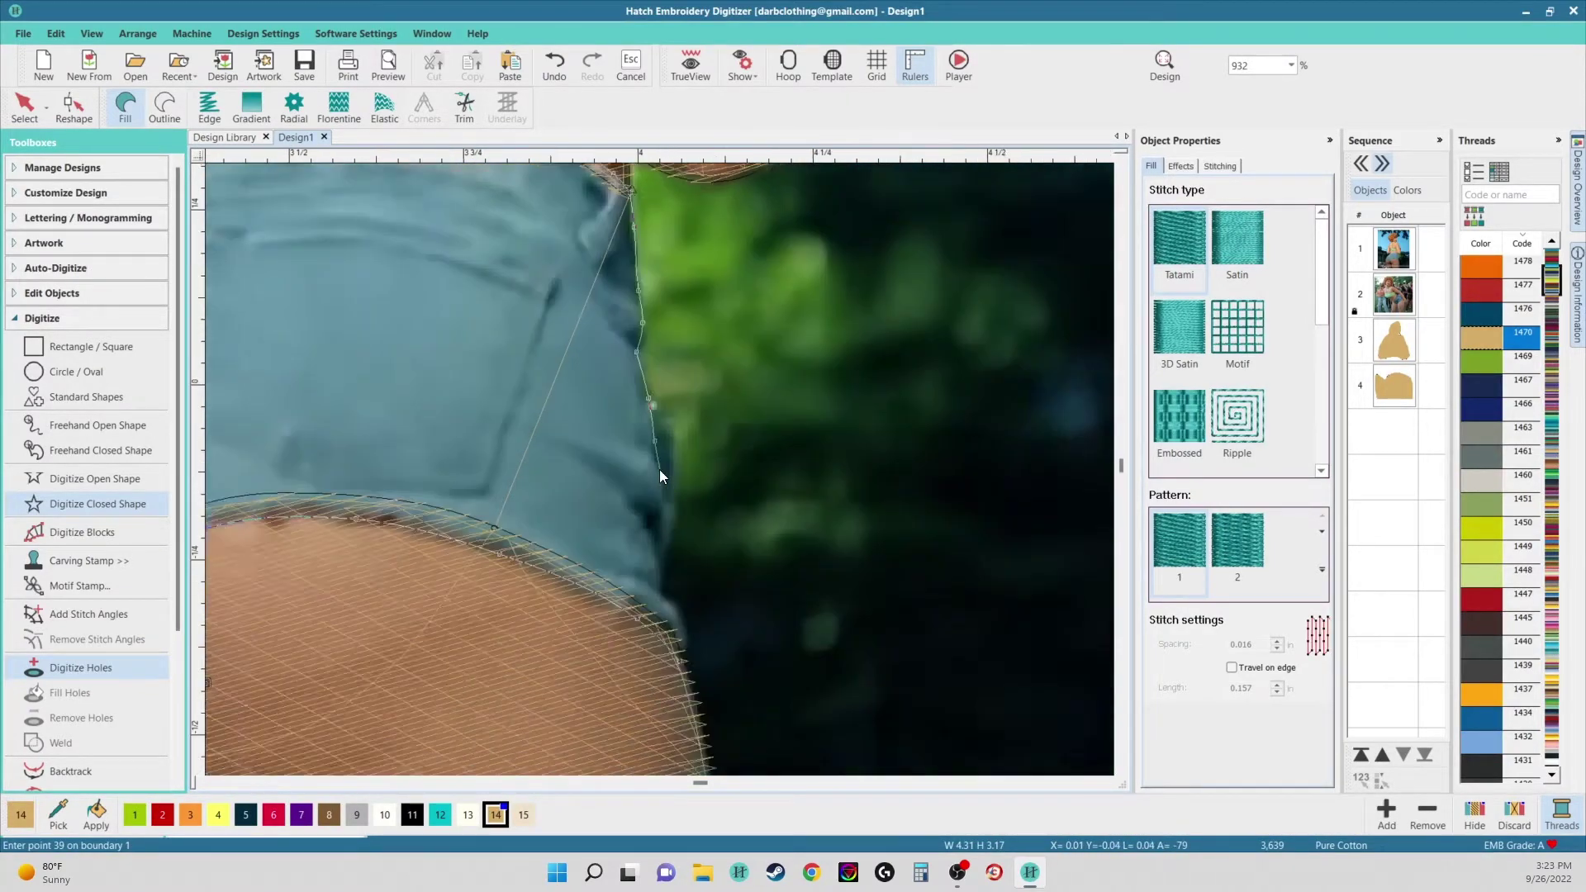
{"action": "left_click", "coordinate": [657, 474]}
{"action": "left_click", "coordinate": [658, 485]}
{"action": "left_click", "coordinate": [672, 540]}
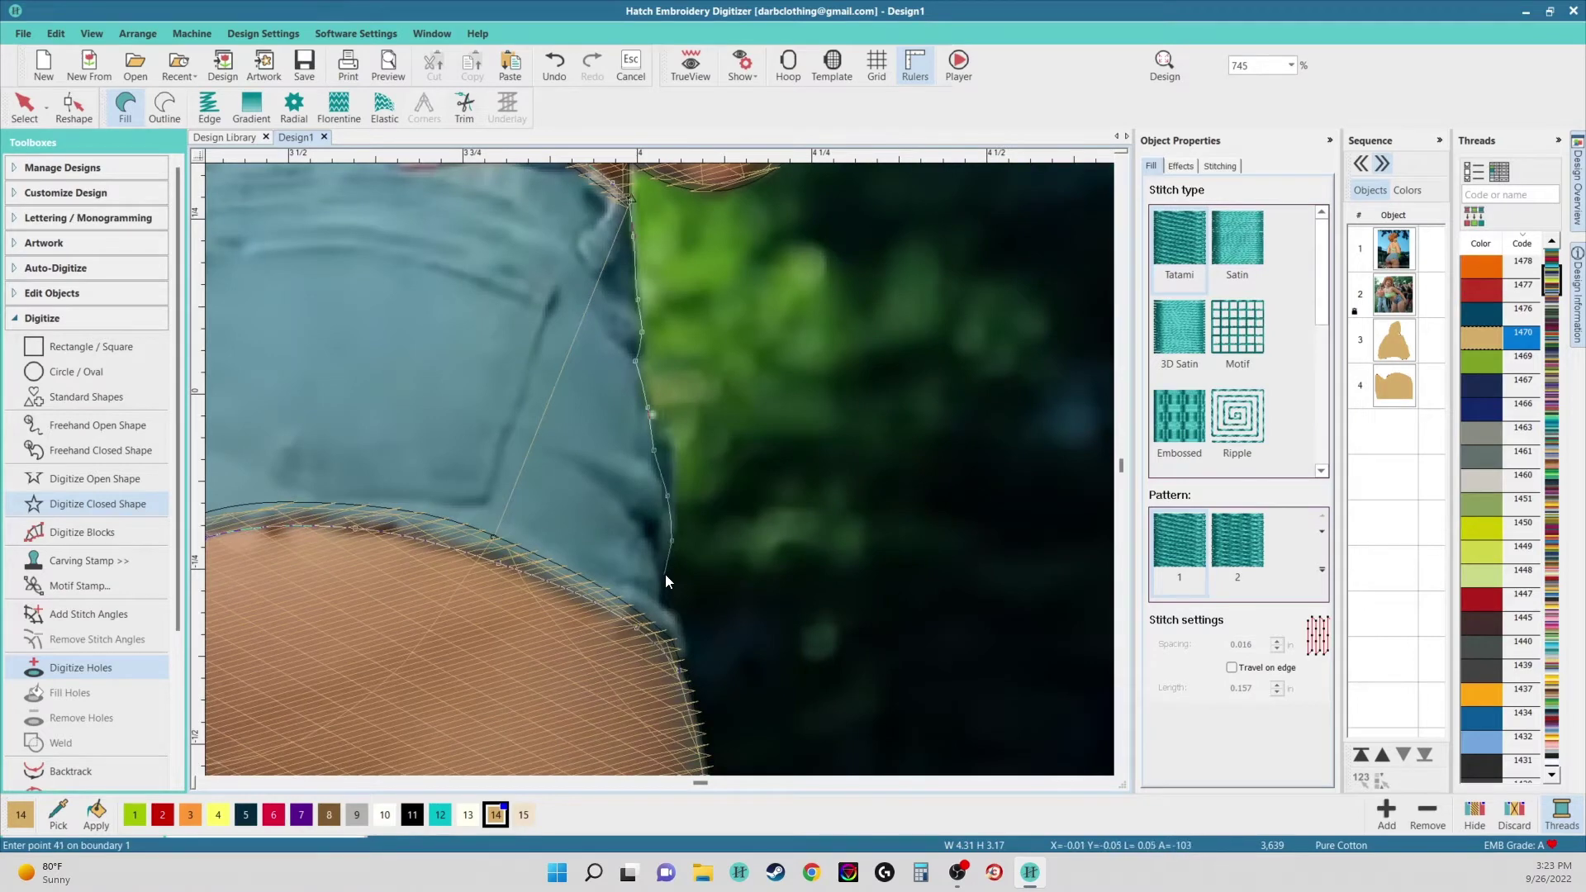
{"action": "left_click", "coordinate": [683, 644]}
{"action": "key", "text": "Return"}
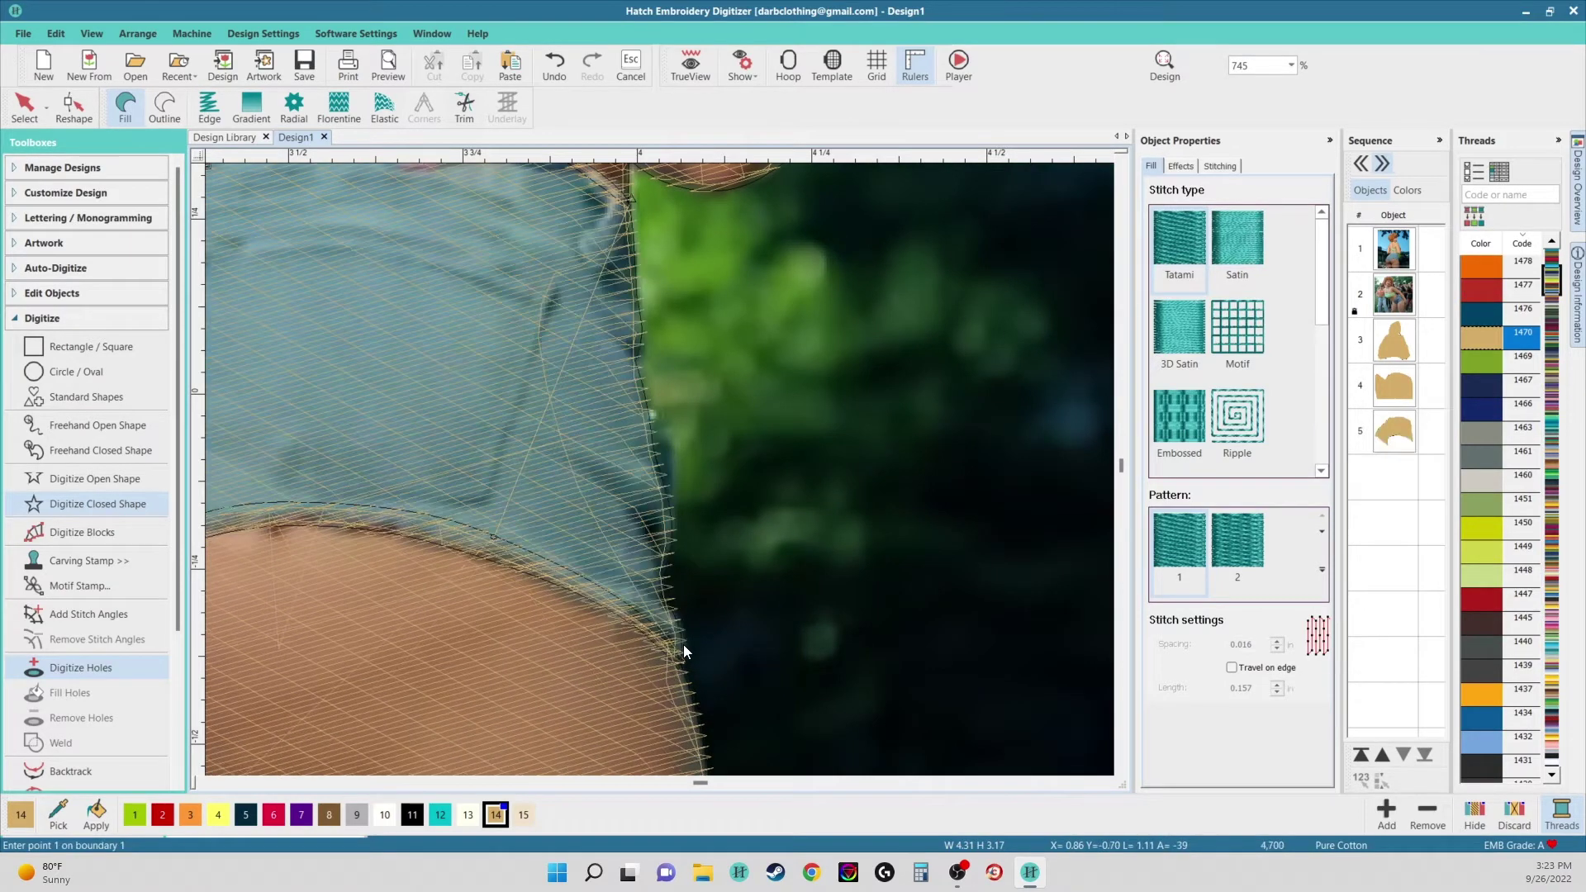
- Turn TrueView back on to preview the stitched shorts together with both skin fills
{"action": "left_click", "coordinate": [673, 66]}
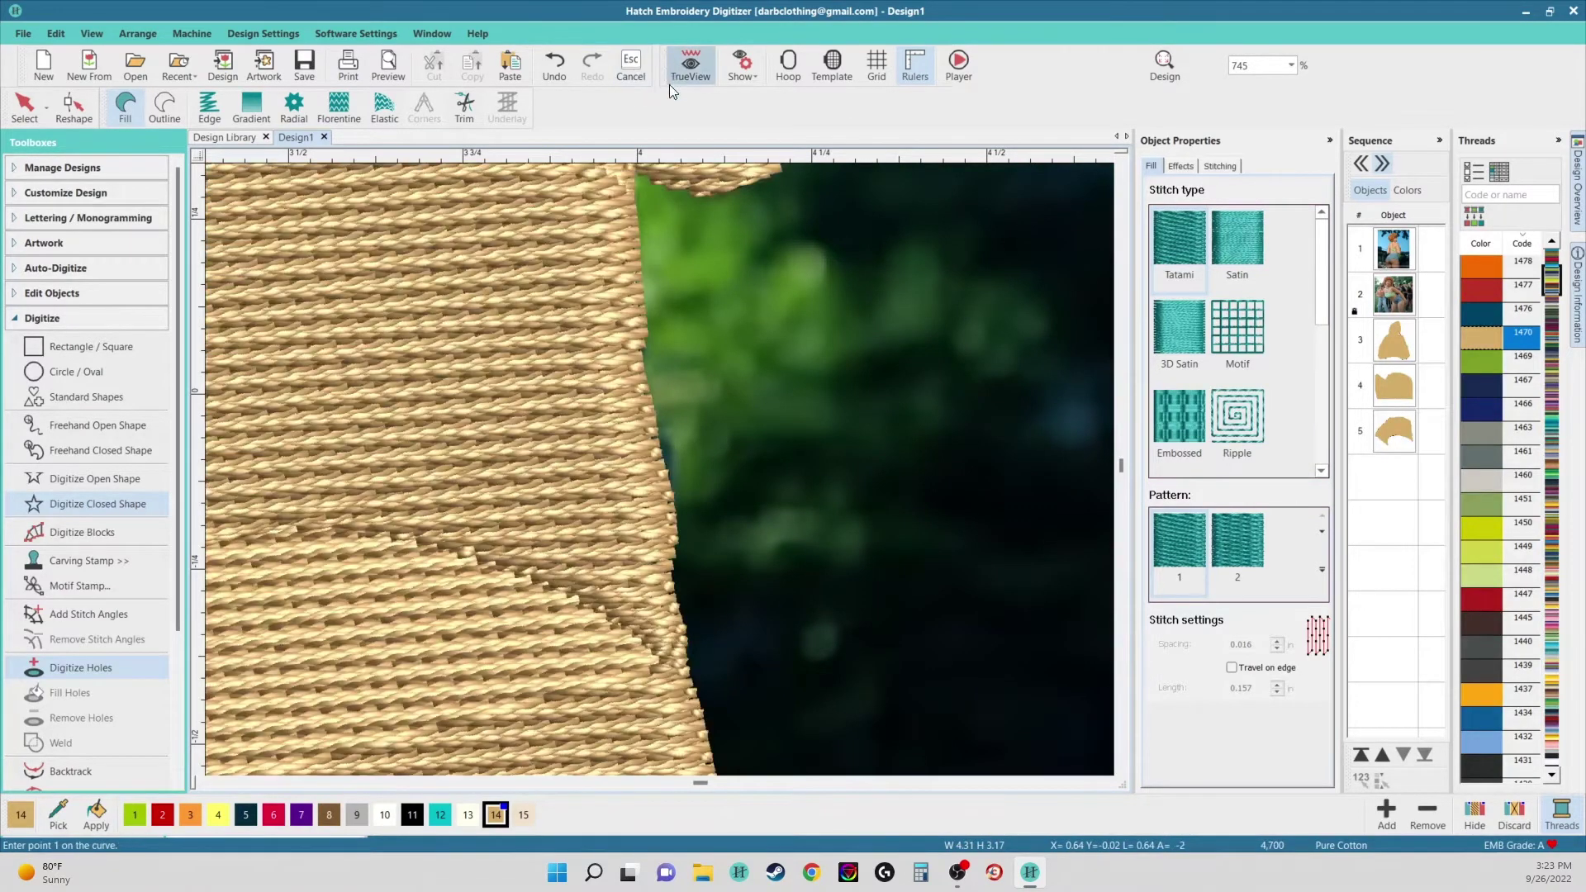
{"action": "scroll", "coordinate": [659, 481], "scroll_direction": "down", "scroll_amount": 2}
{"action": "scroll", "coordinate": [649, 473], "scroll_direction": "down", "scroll_amount": 1}
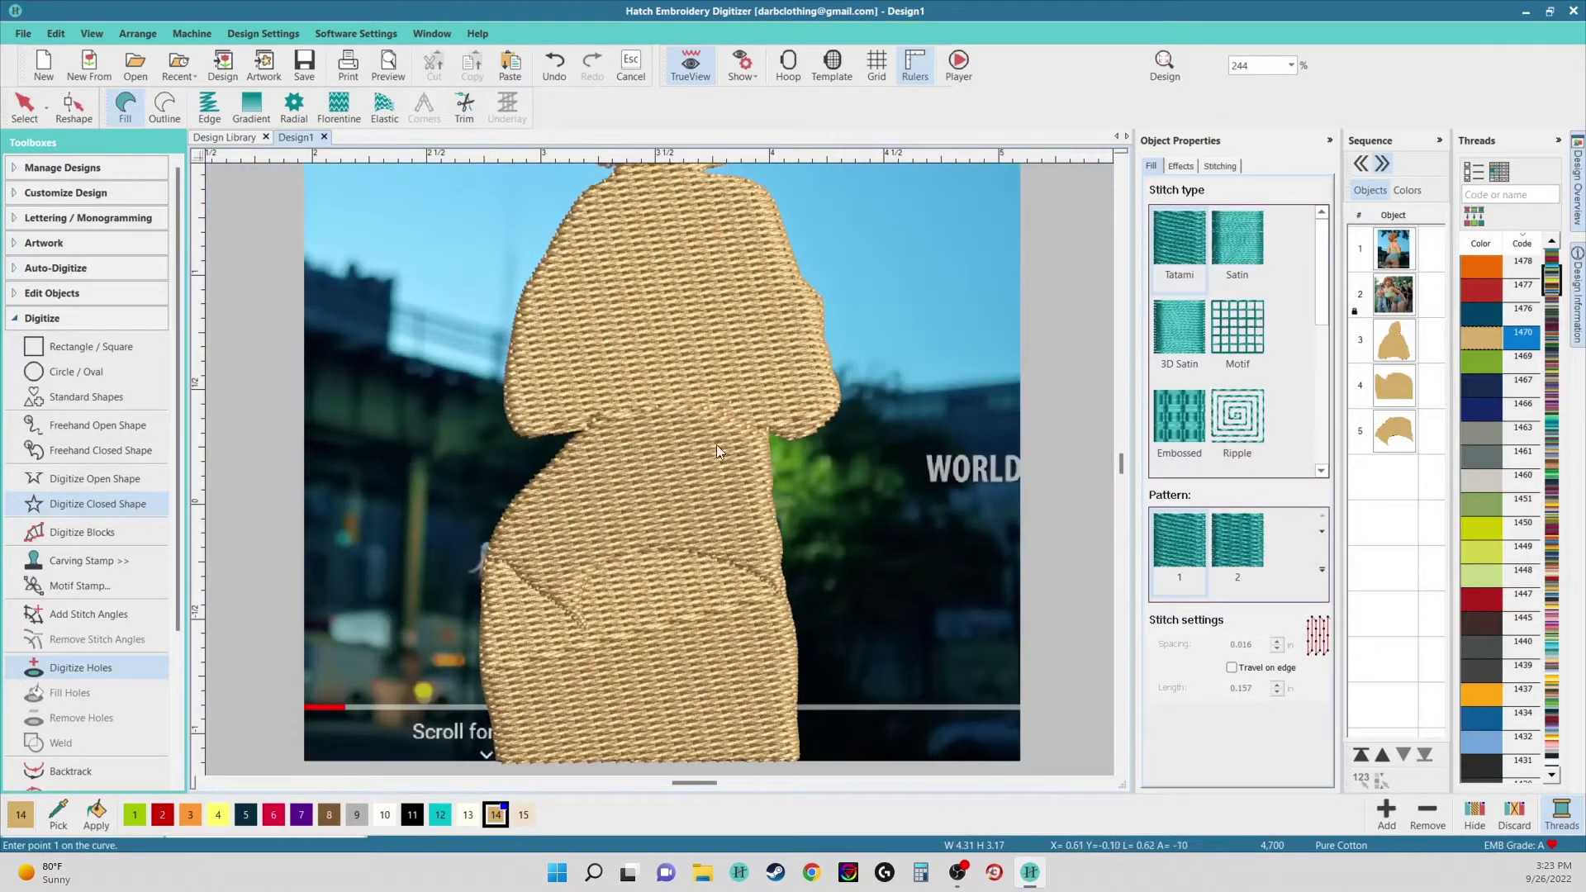
- Select the shorts fill and recolor it with palette color 12, changed to thread 1434
{"action": "left_click", "coordinate": [18, 114]}
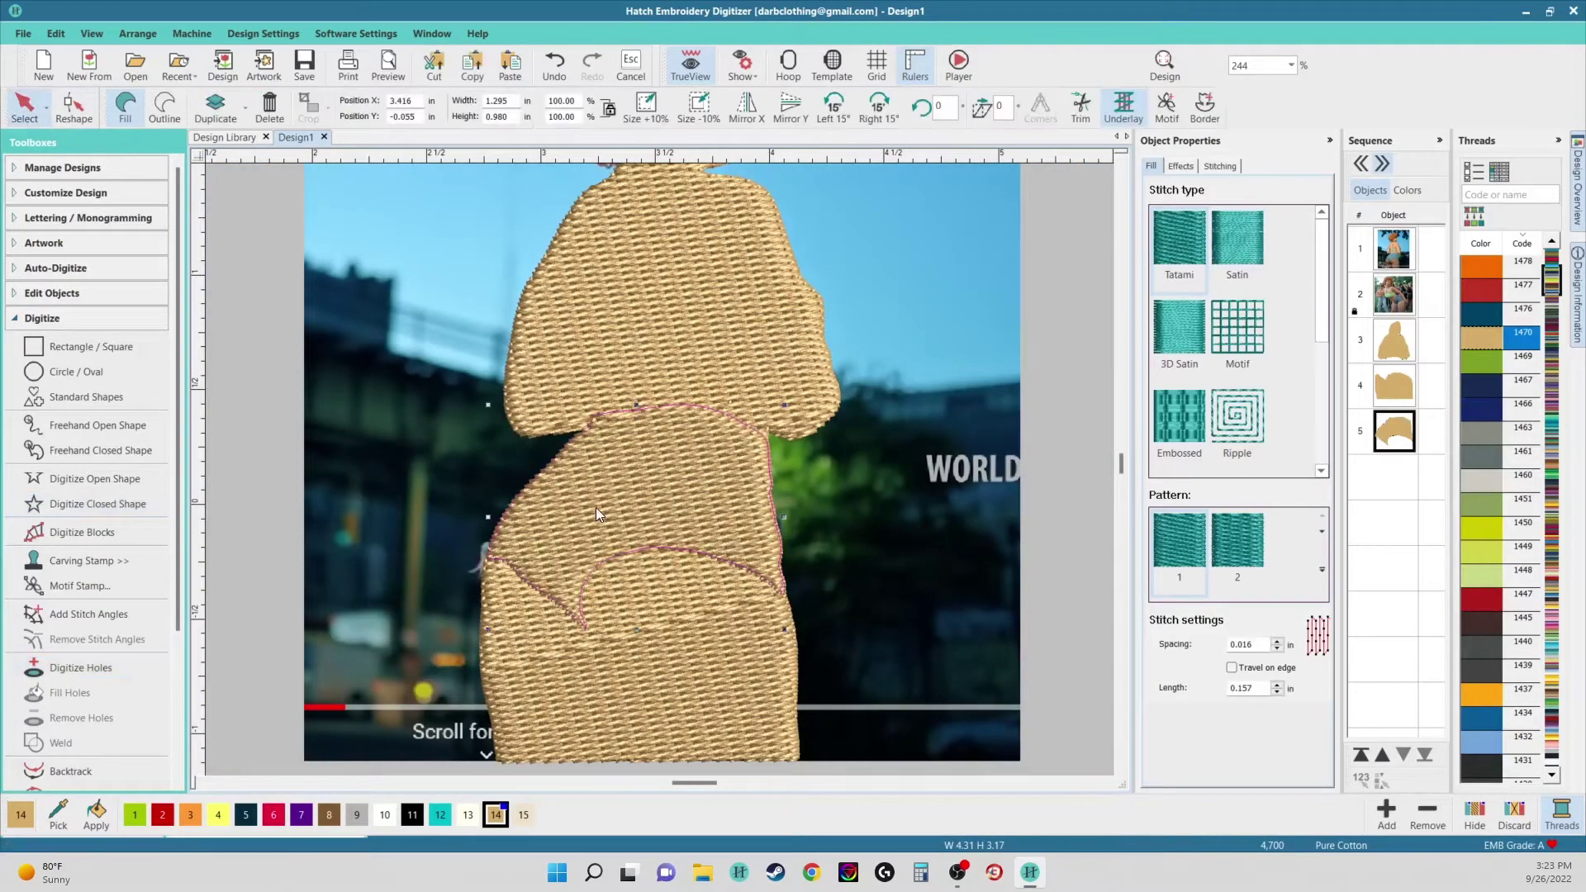
{"action": "left_click", "coordinate": [440, 814]}
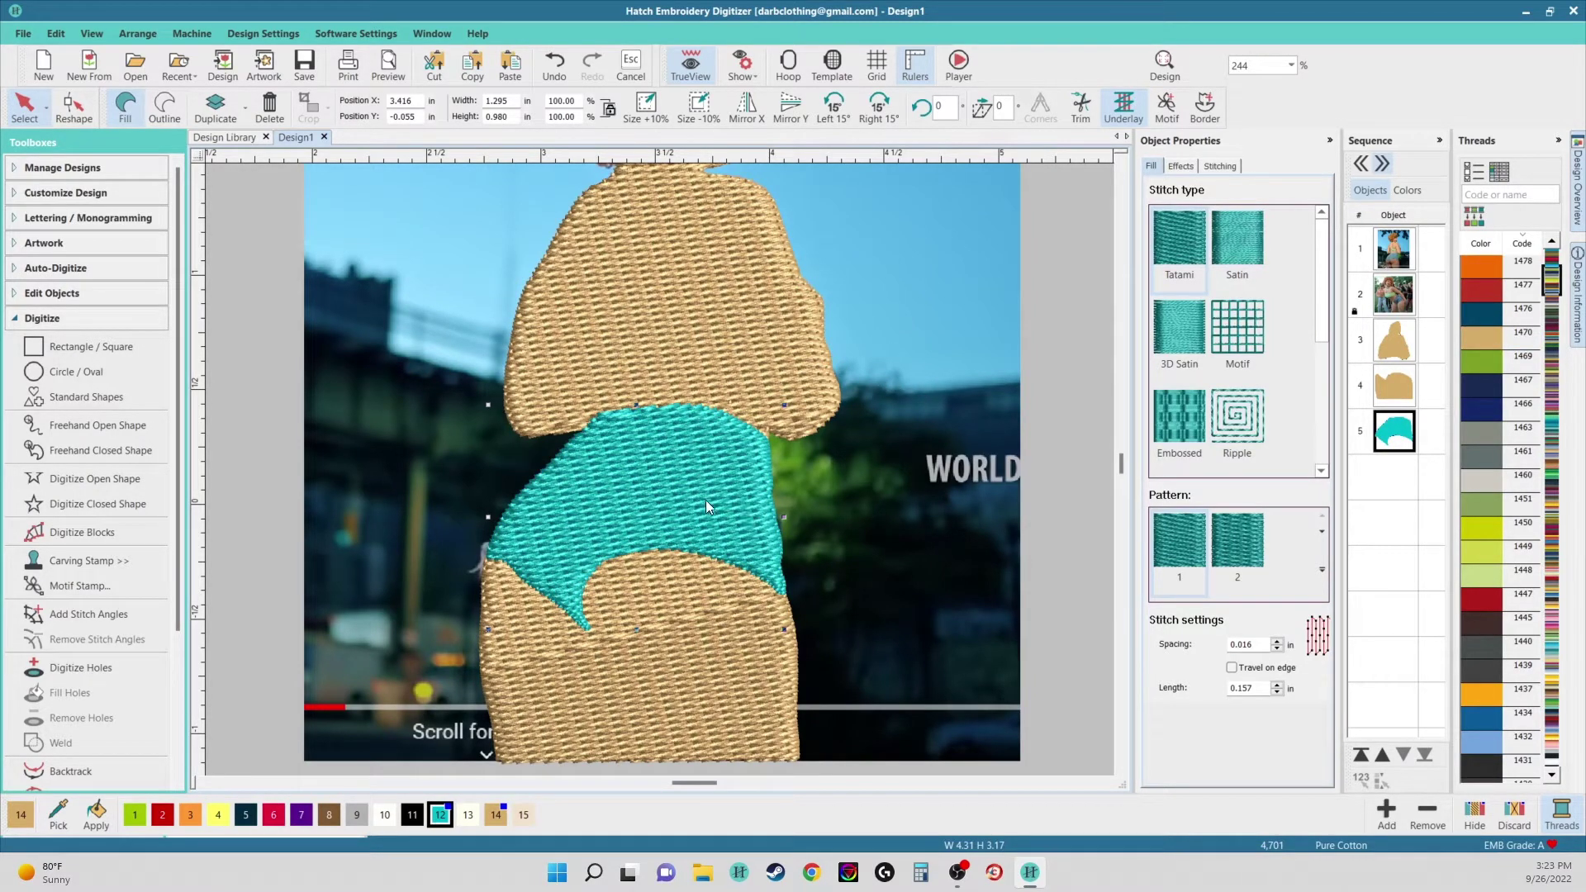
{"action": "left_click", "coordinate": [1487, 723]}
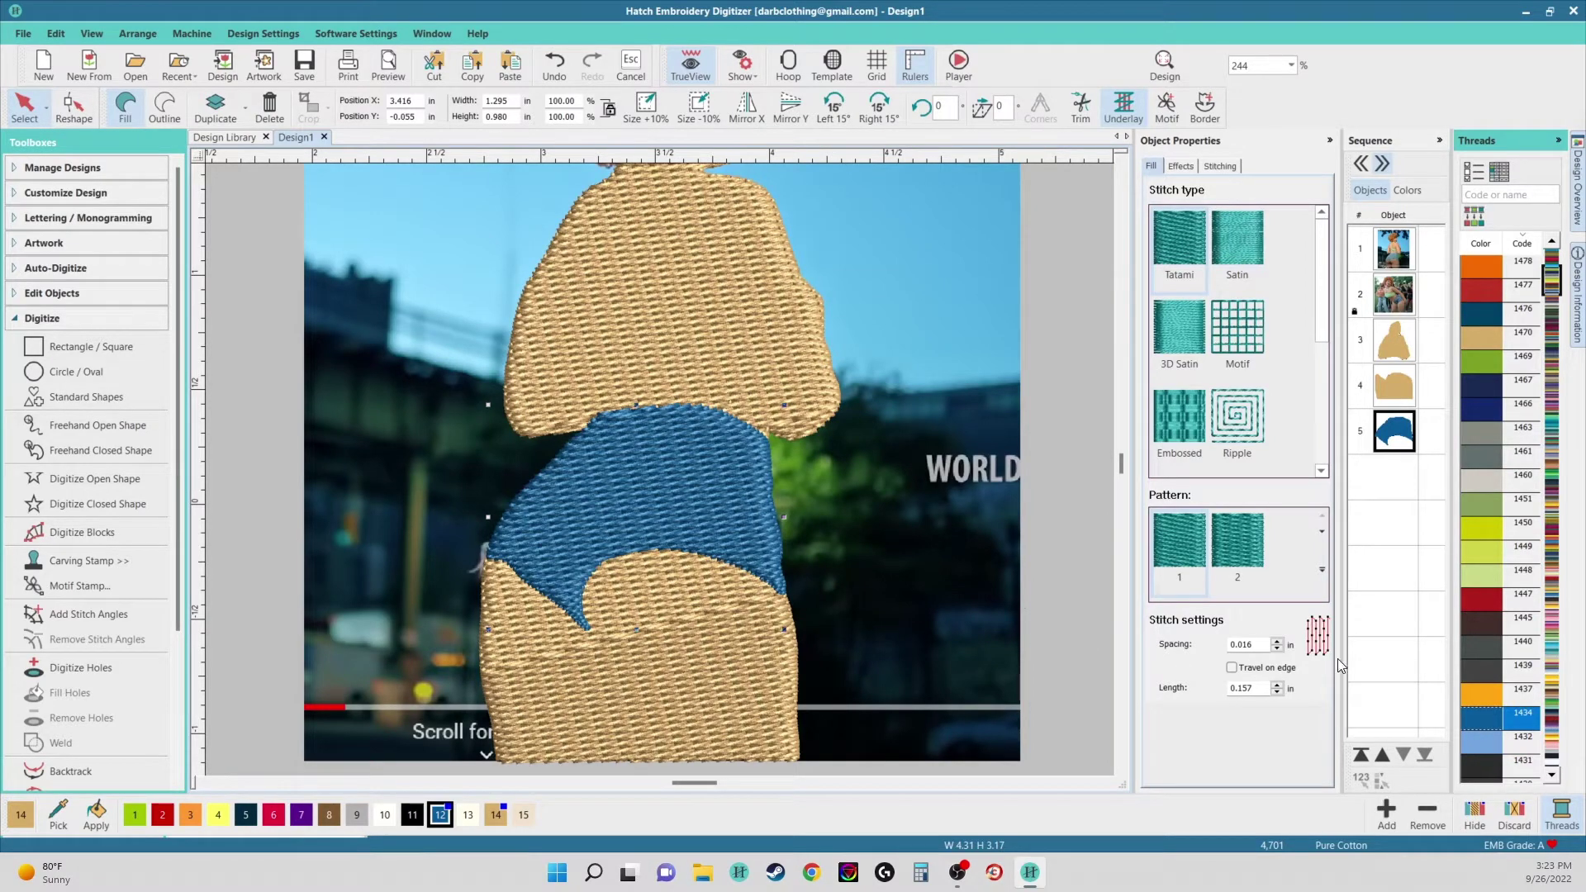
- Change the selected shorts fill to thread 1297 Peacock Blue
{"action": "scroll", "coordinate": [1505, 615], "scroll_direction": "down", "scroll_amount": 4}
{"action": "scroll", "coordinate": [1505, 615], "scroll_direction": "down", "scroll_amount": 10}
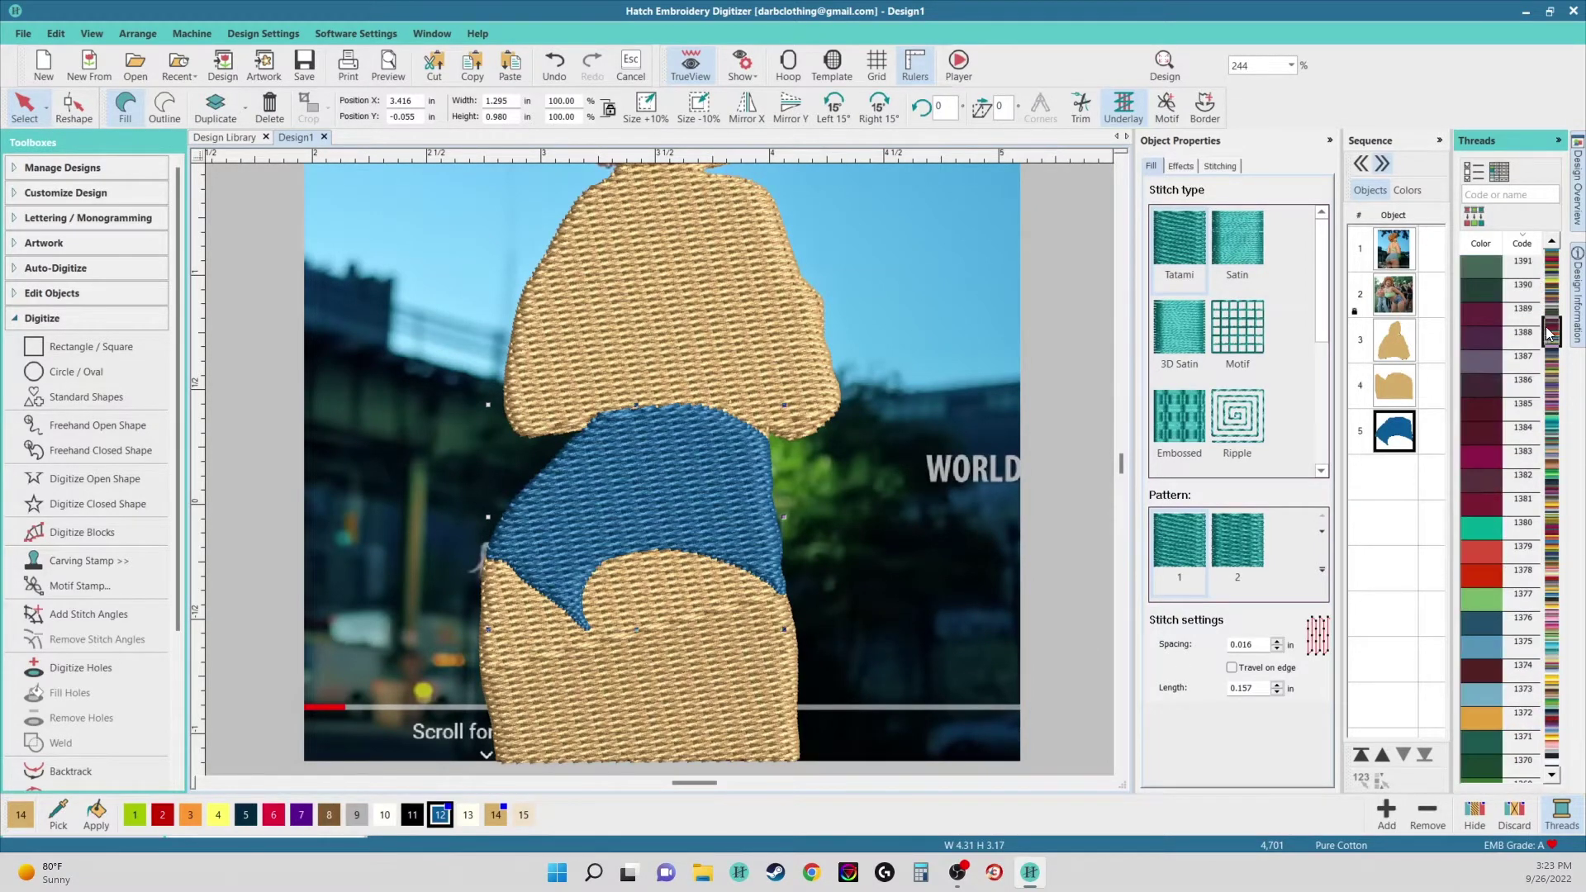
{"action": "scroll", "coordinate": [1482, 347], "scroll_direction": "down", "scroll_amount": 10}
{"action": "left_click", "coordinate": [1481, 344]}
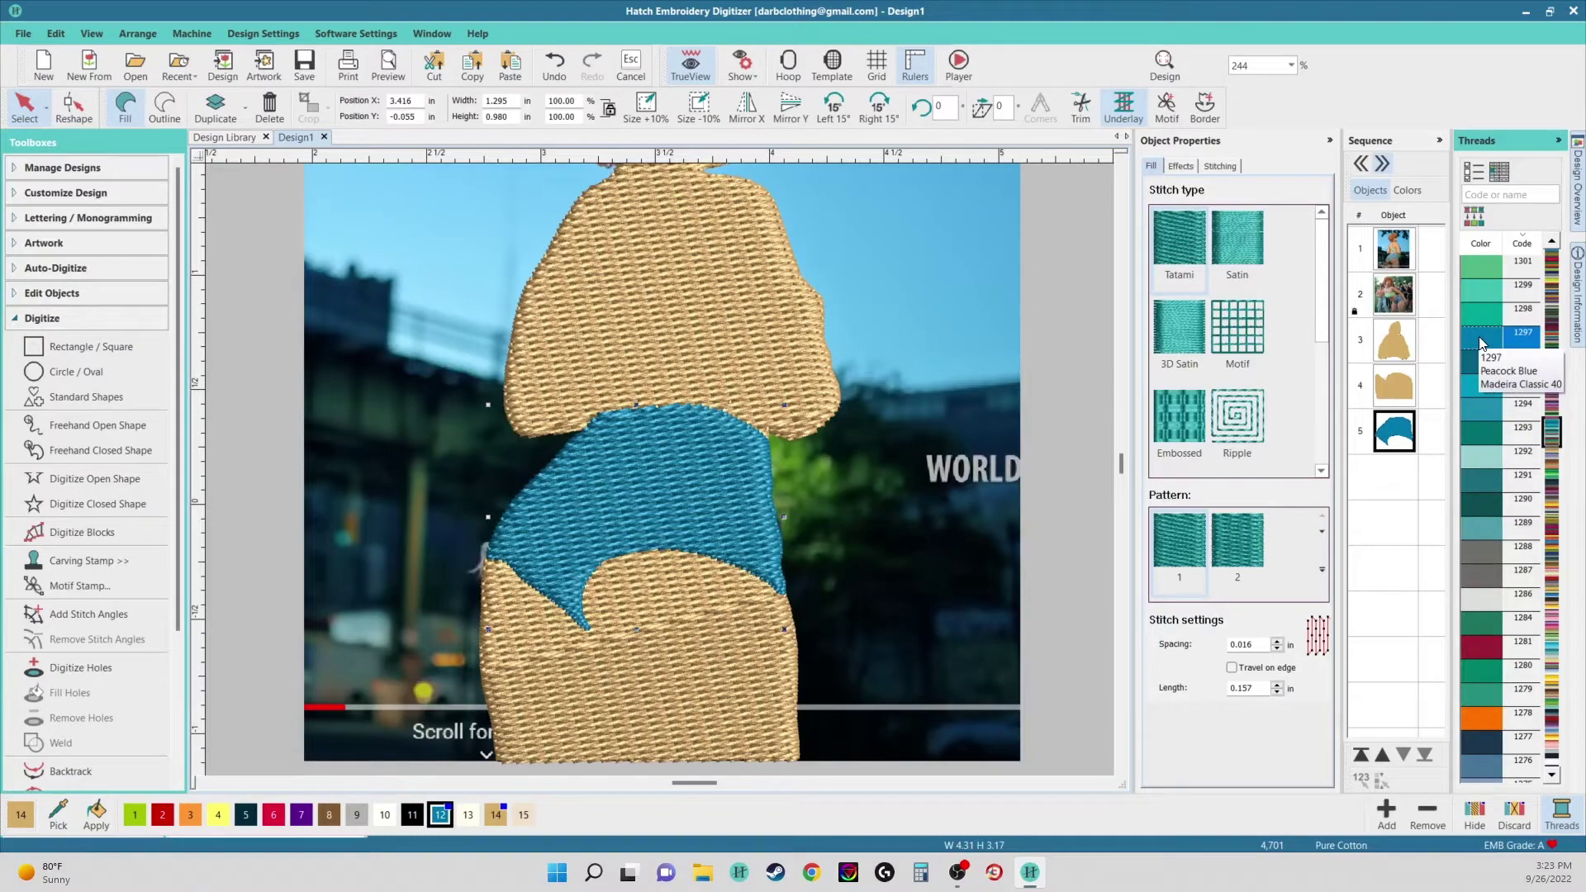
- Turn off TrueView, start a closed shape for the green tube top and trace its side edge along her right arm
{"action": "scroll", "coordinate": [646, 468], "scroll_direction": "down", "scroll_amount": 2}
{"action": "scroll", "coordinate": [660, 470], "scroll_direction": "up", "scroll_amount": 2}
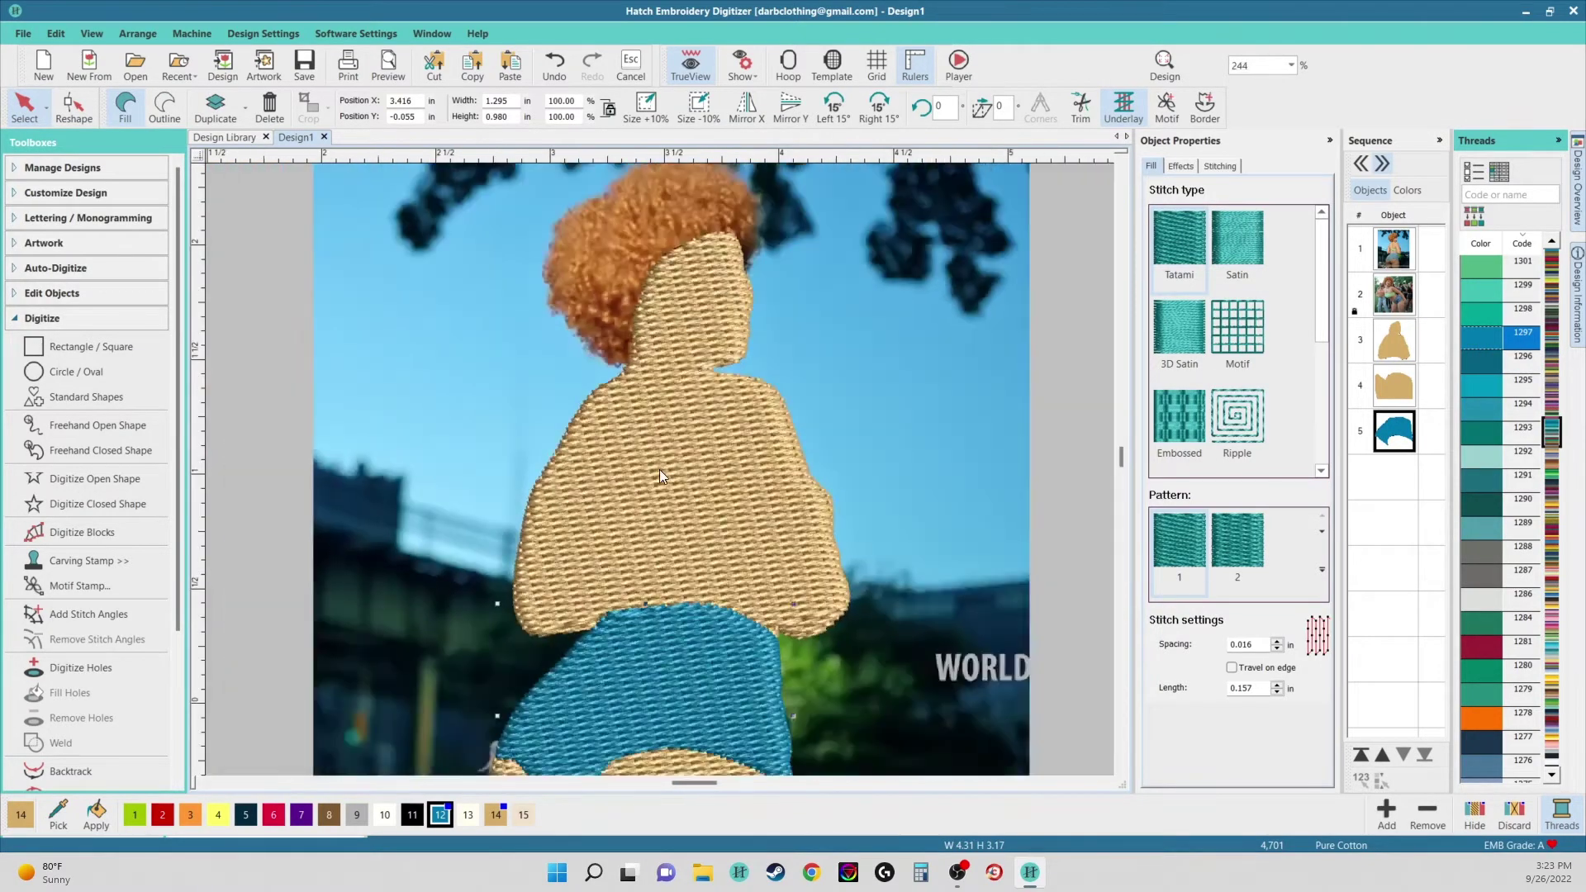
{"action": "left_click", "coordinate": [690, 75]}
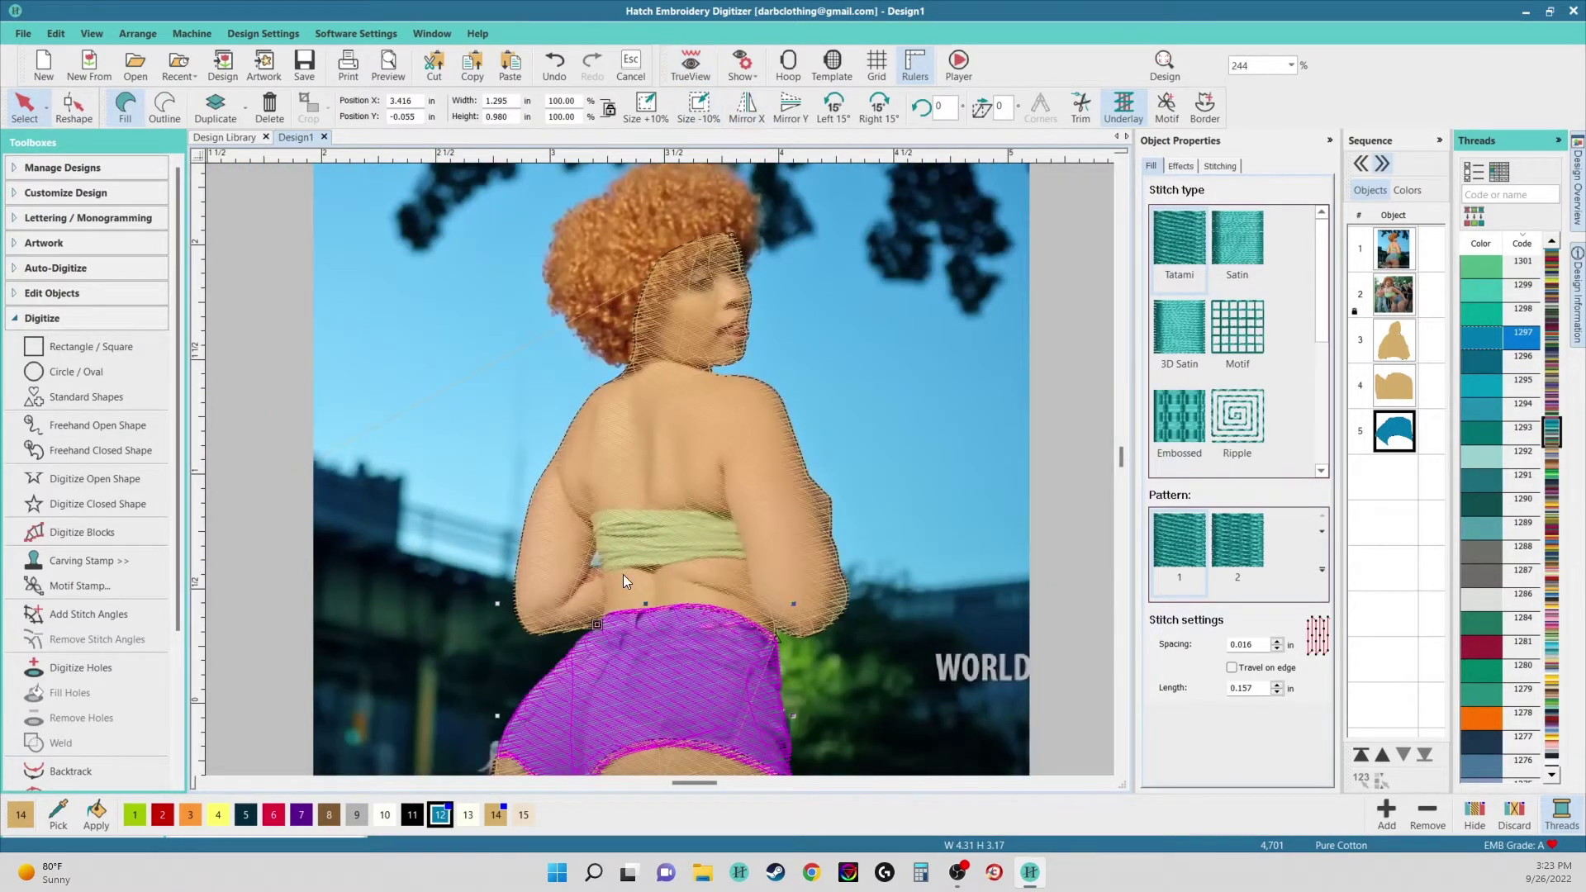
{"action": "scroll", "coordinate": [660, 469], "scroll_direction": "up", "scroll_amount": 2}
{"action": "scroll", "coordinate": [651, 435], "scroll_direction": "up", "scroll_amount": 4}
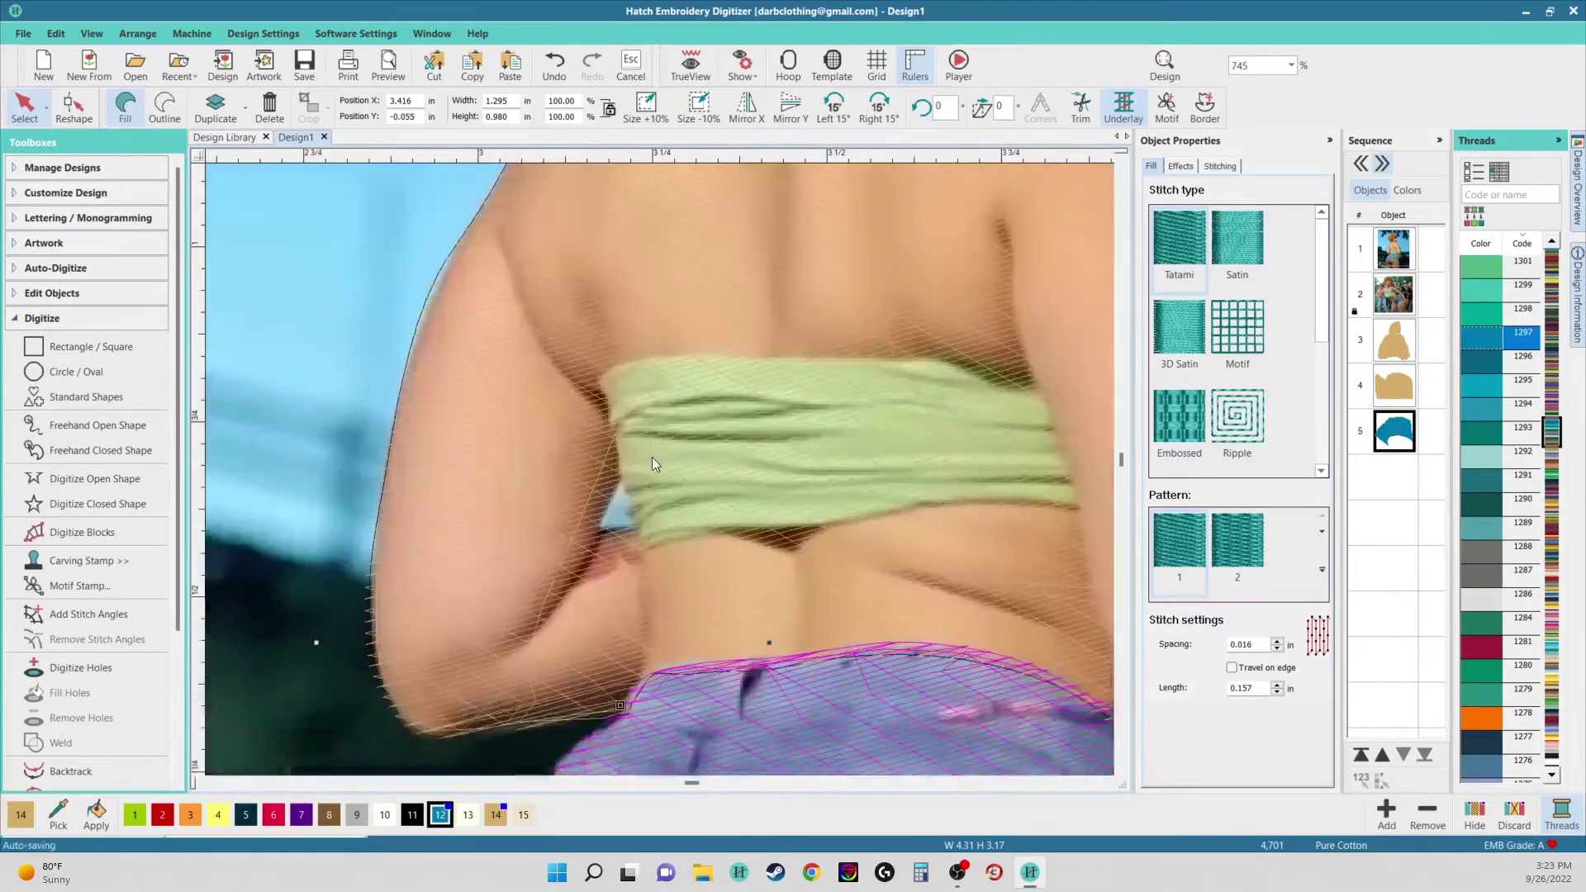
{"action": "scroll", "coordinate": [659, 475], "scroll_direction": "down", "scroll_amount": 1}
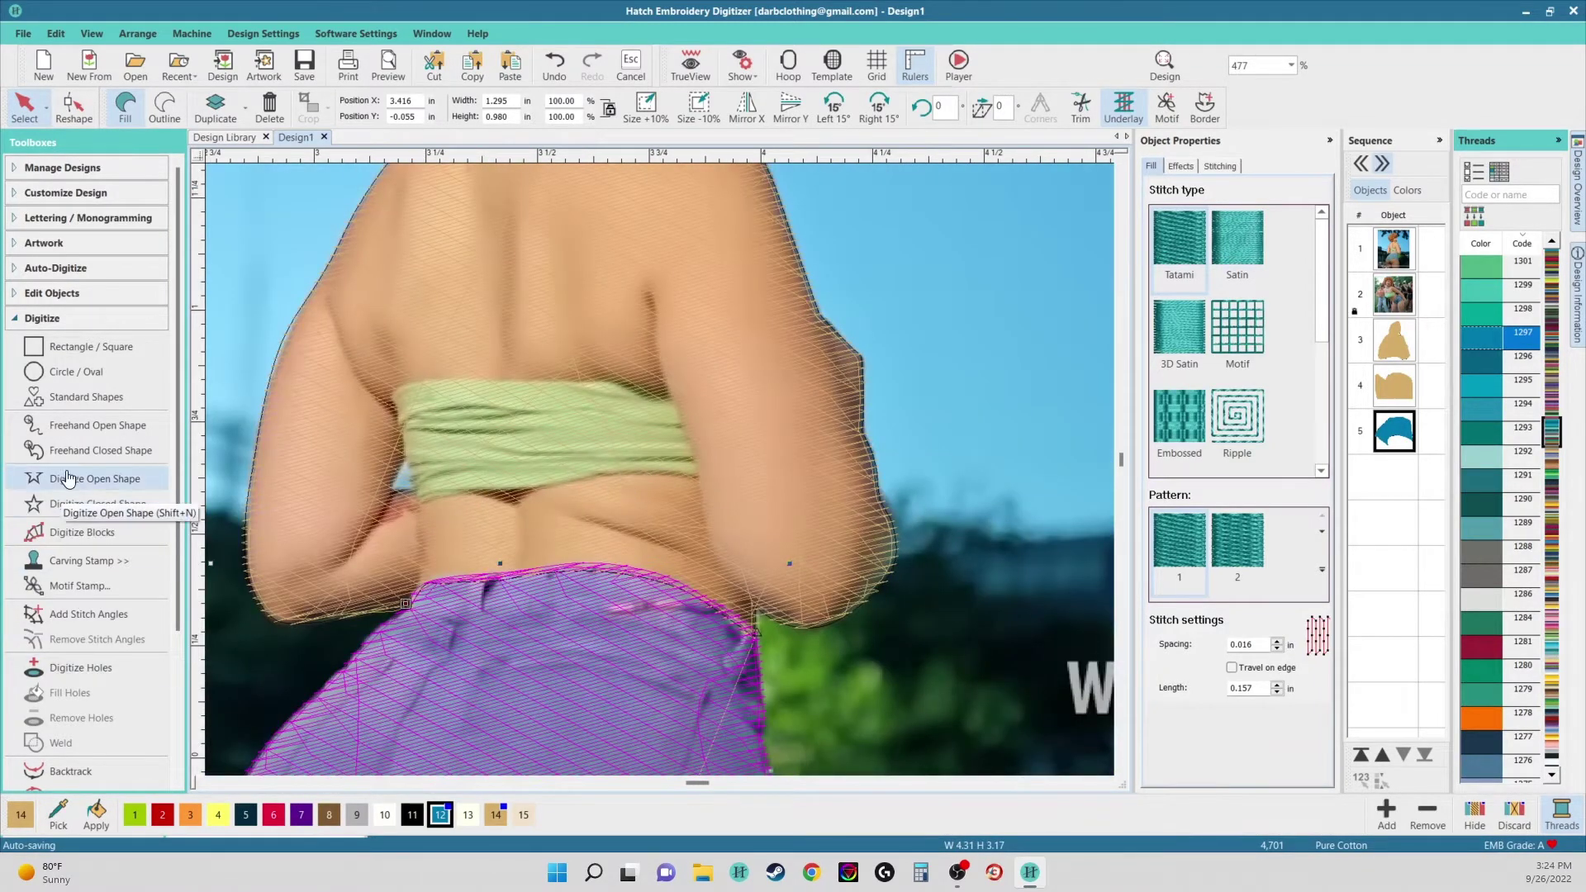
{"action": "left_click", "coordinate": [60, 512]}
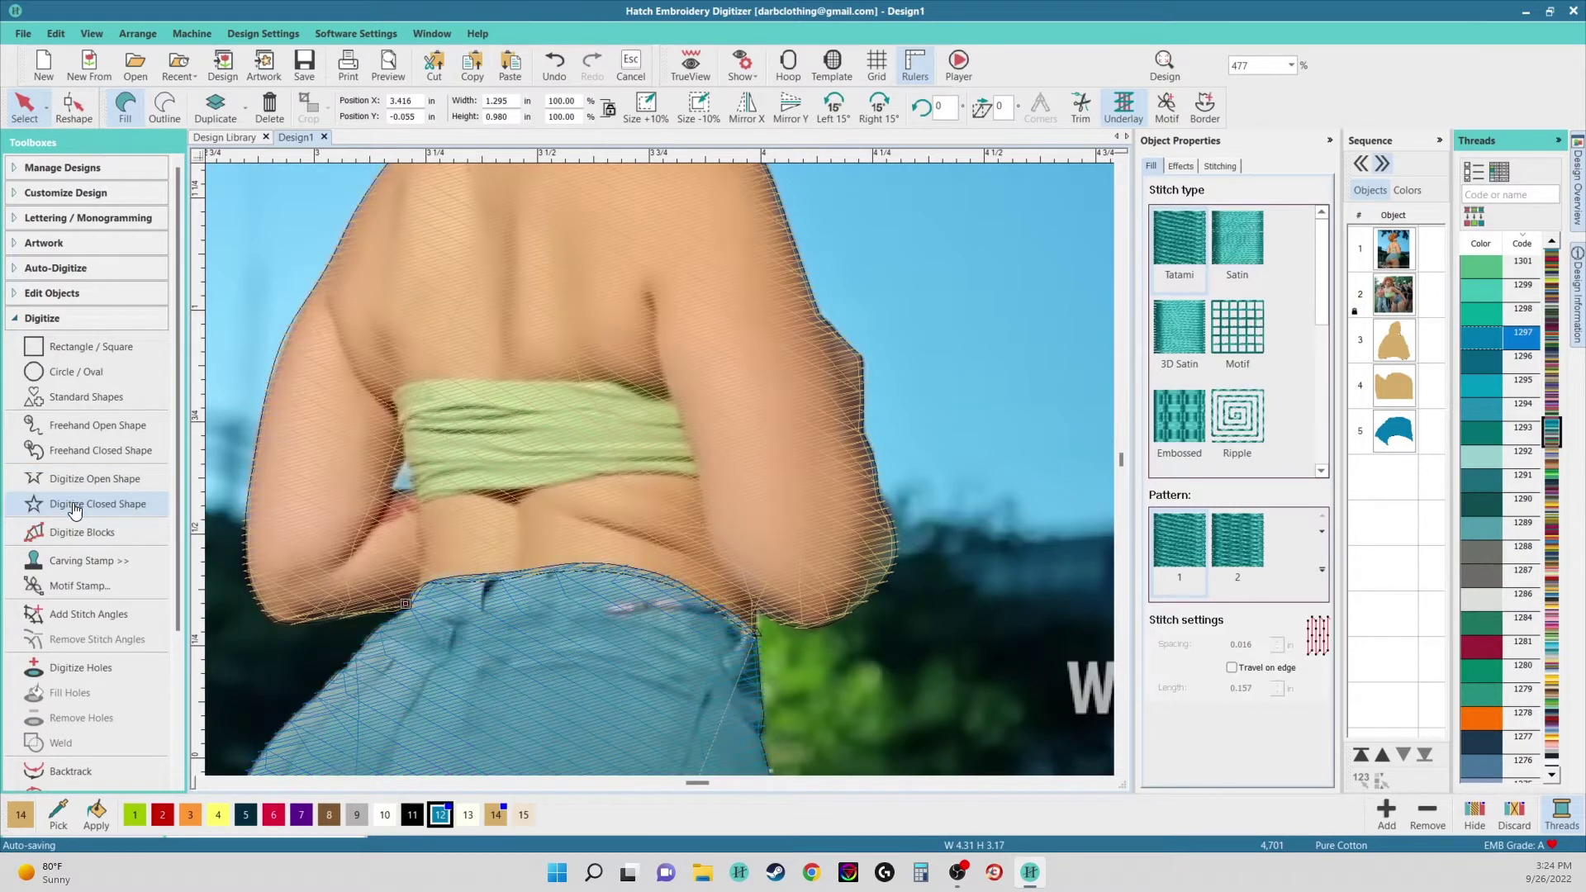
{"action": "scroll", "coordinate": [786, 508], "scroll_direction": "up", "scroll_amount": 4}
{"action": "left_click", "coordinate": [784, 499]}
{"action": "left_click", "coordinate": [777, 463]}
{"action": "left_click", "coordinate": [749, 389]}
{"action": "left_click", "coordinate": [702, 507]}
{"action": "left_click", "coordinate": [691, 474]}
- Trace the tube top's upper edge across her back toward her left arm
{"action": "left_click", "coordinate": [628, 474]}
{"action": "left_click", "coordinate": [562, 460]}
{"action": "left_click", "coordinate": [436, 457]}
{"action": "scroll", "coordinate": [434, 458], "scroll_direction": "down", "scroll_amount": 2}
{"action": "left_click", "coordinate": [612, 465]}
{"action": "left_click", "coordinate": [528, 463]}
{"action": "left_click", "coordinate": [485, 464]}
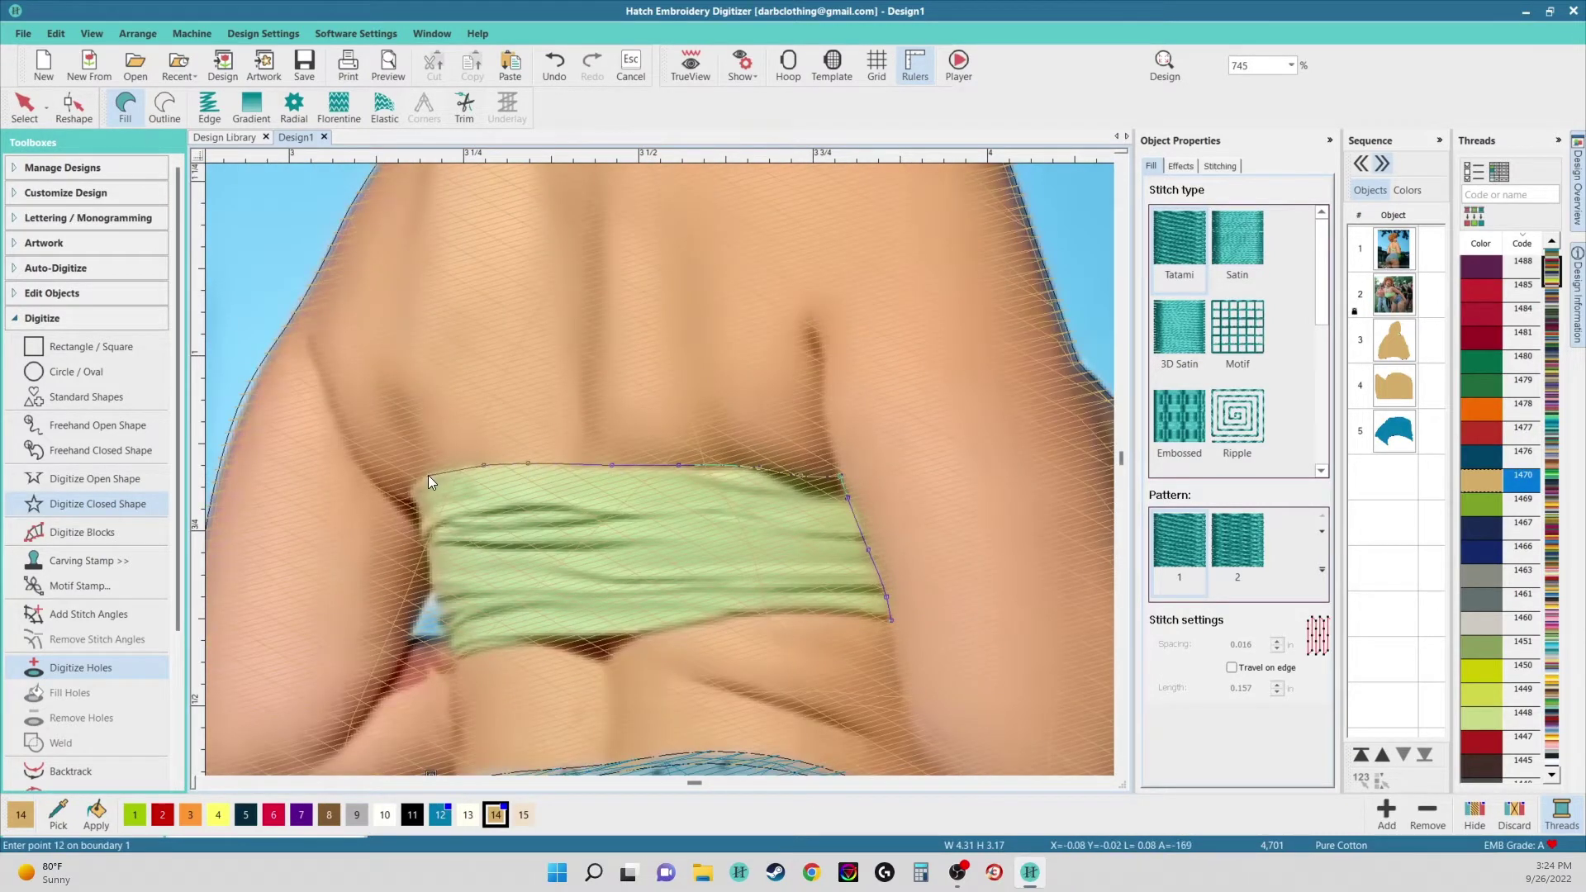
- Round the tube top's upper corner and trace its side edge down beside her left arm
{"action": "left_click", "coordinate": [414, 487]}
{"action": "left_click", "coordinate": [412, 495]}
{"action": "left_click", "coordinate": [418, 505]}
{"action": "scroll", "coordinate": [419, 506], "scroll_direction": "up", "scroll_amount": 3}
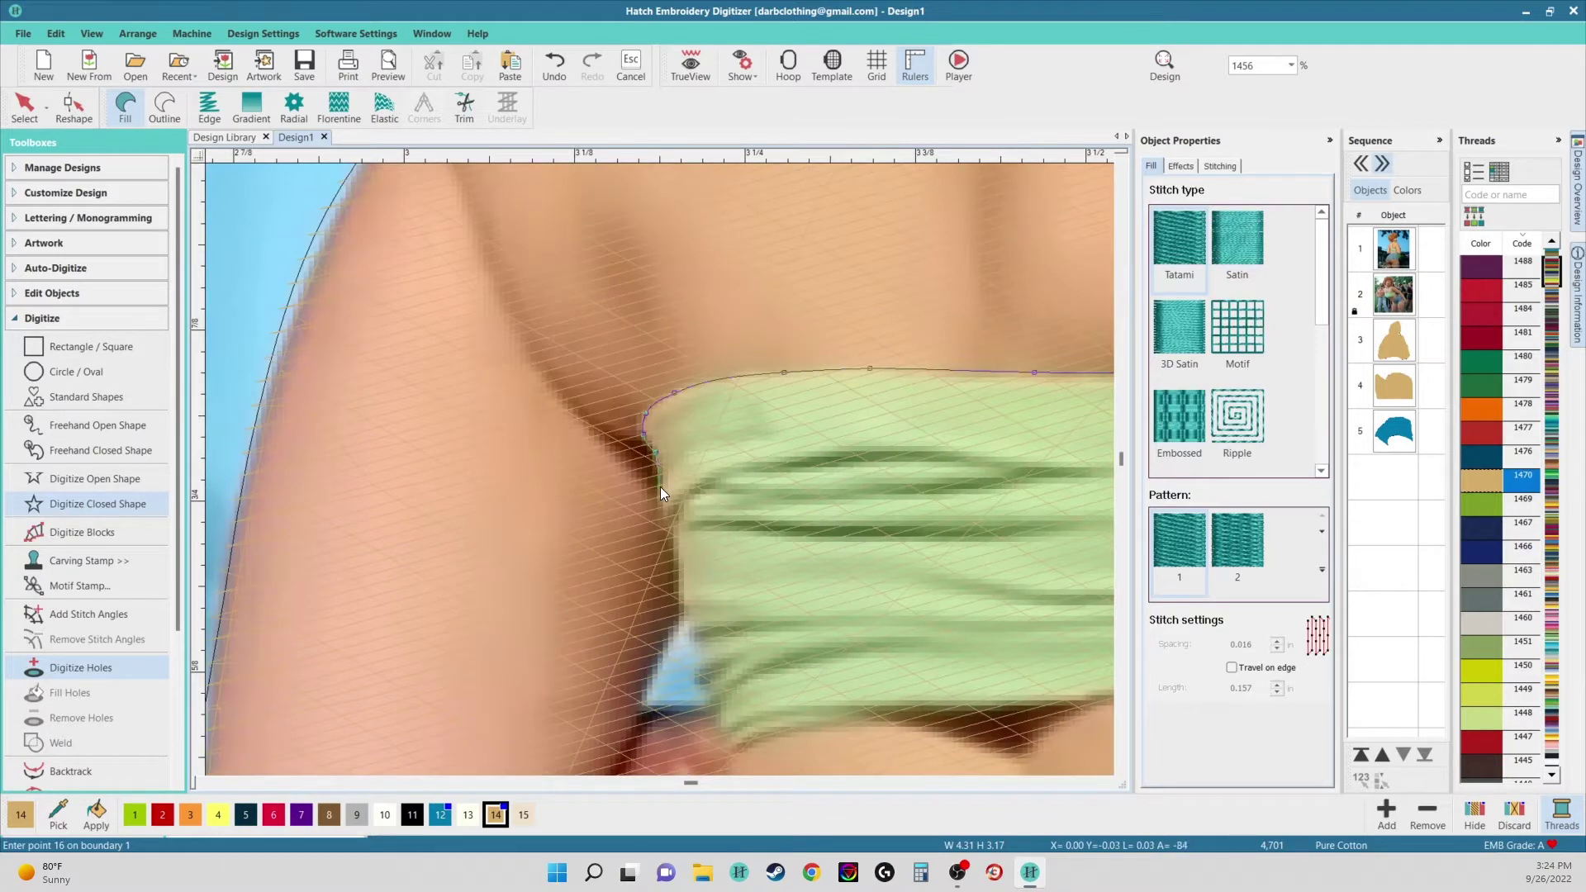
{"action": "left_click", "coordinate": [661, 515]}
{"action": "left_click", "coordinate": [672, 539]}
{"action": "left_click", "coordinate": [659, 469]}
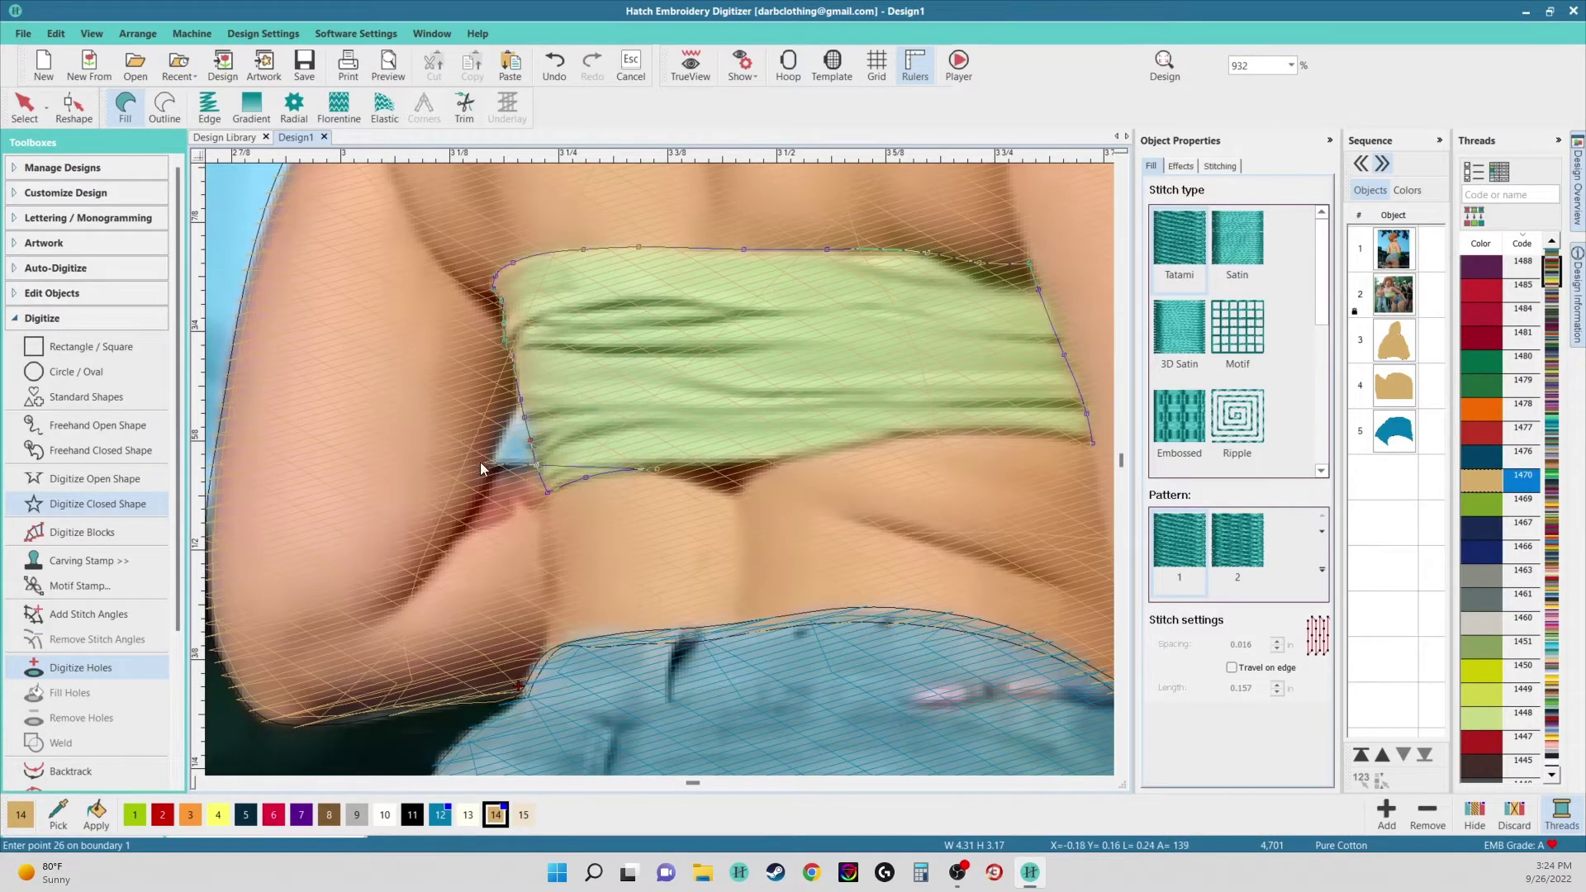
- Trace the tube top's lower edge back to the starting corner and close the shape
{"action": "left_click", "coordinate": [706, 464]}
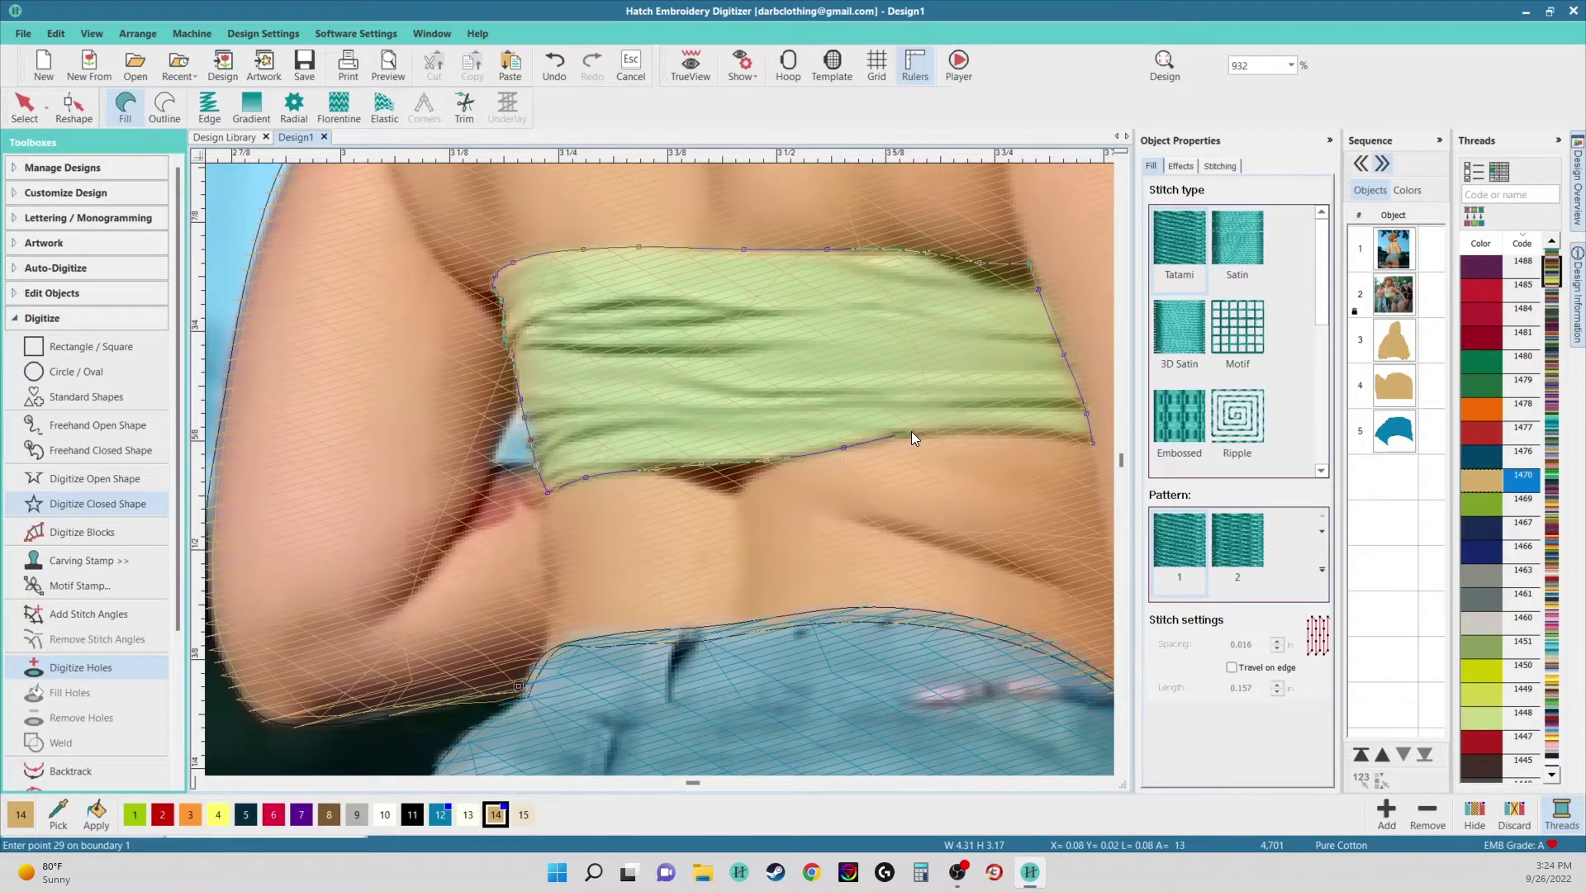
{"action": "left_click", "coordinate": [980, 428]}
{"action": "left_click", "coordinate": [1062, 436]}
{"action": "key", "text": "Return"}
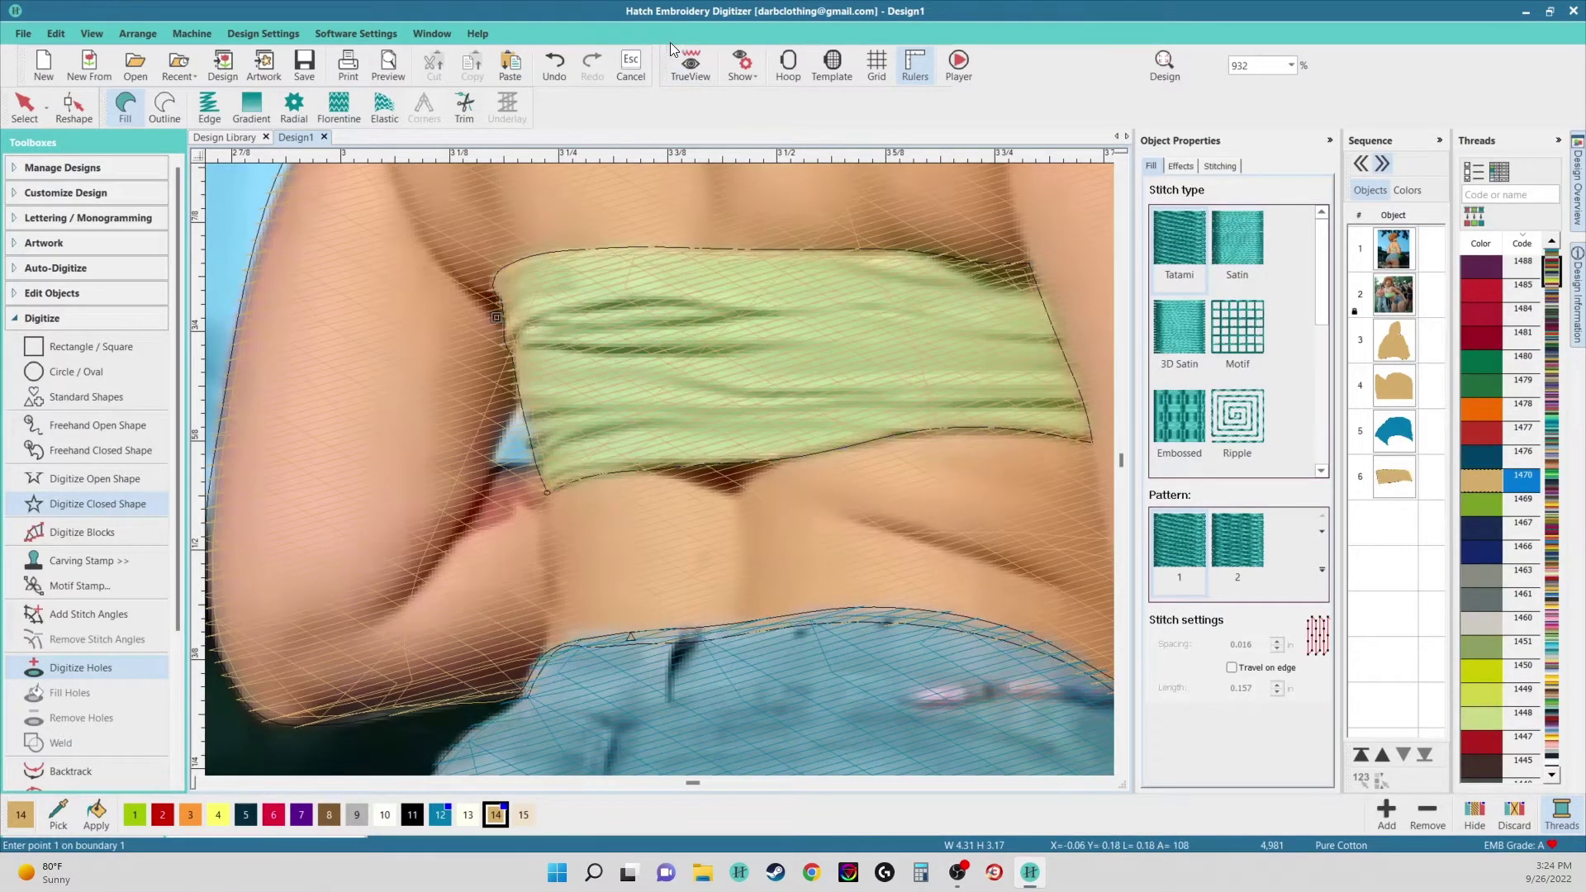
- Turn on TrueView, select the tube top fill and recolor it with palette color 1, changed to thread 1469
{"action": "left_click", "coordinate": [697, 68]}
{"action": "left_click", "coordinate": [25, 103]}
{"action": "left_click", "coordinate": [672, 494]}
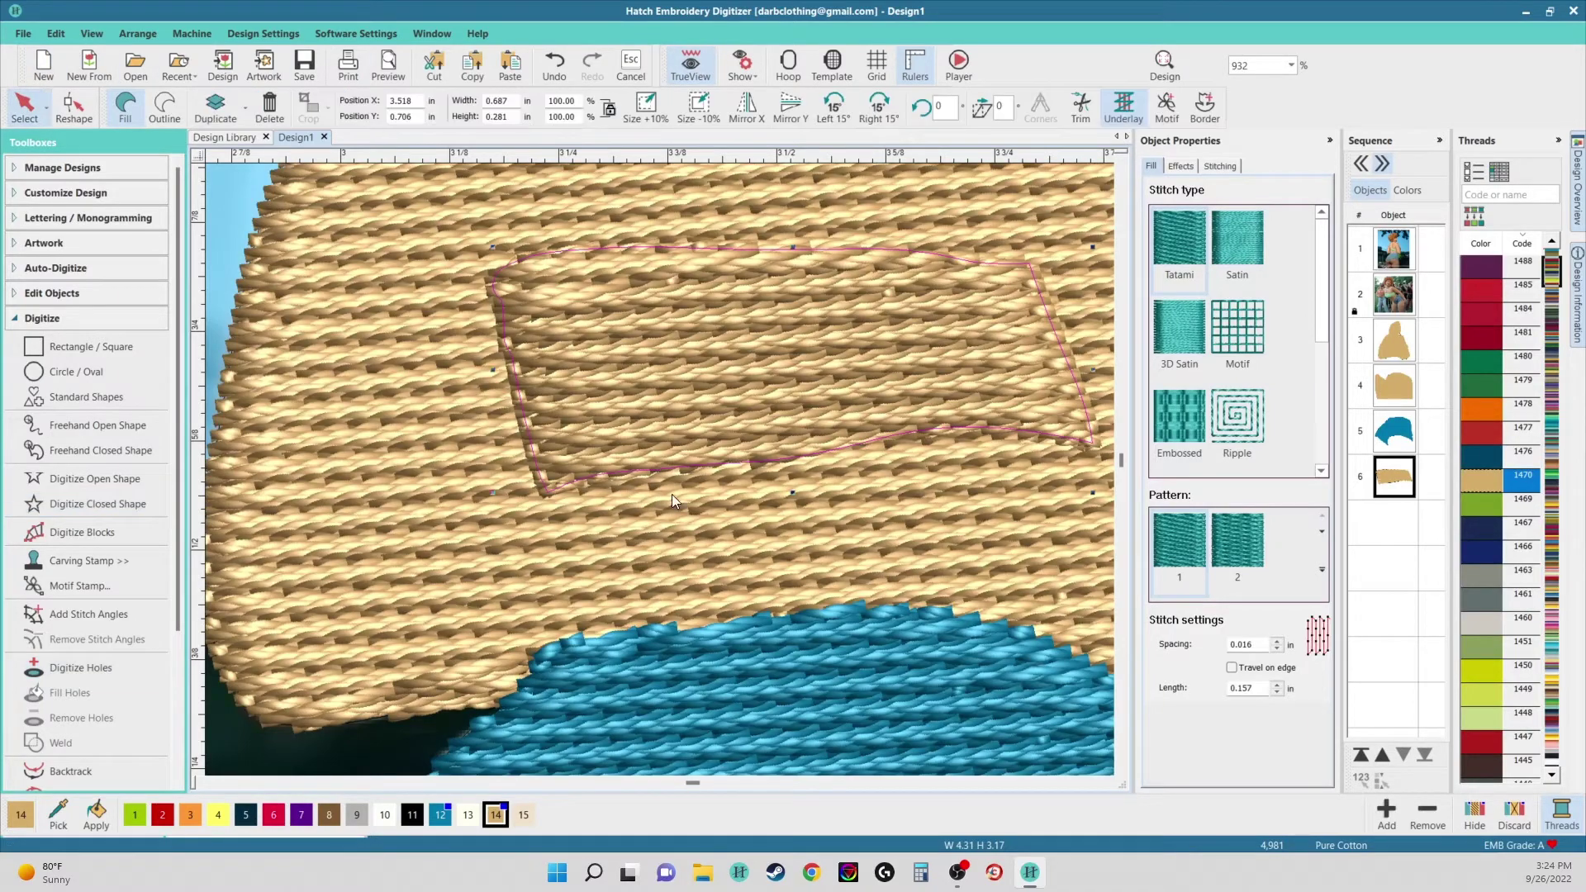
{"action": "scroll", "coordinate": [663, 478], "scroll_direction": "down", "scroll_amount": 2}
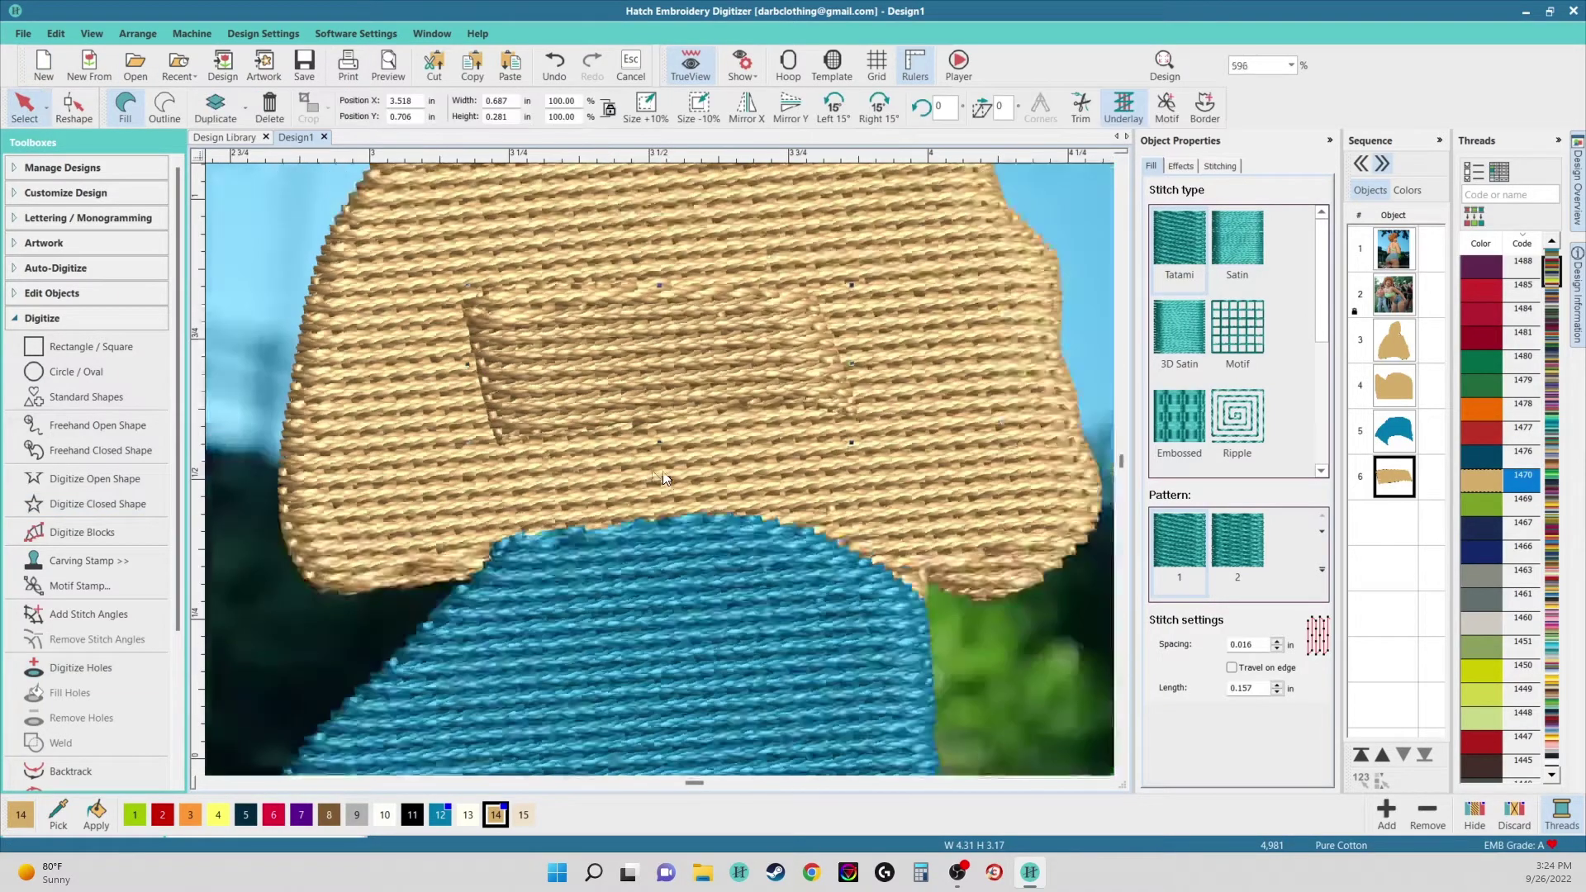
{"action": "left_click", "coordinate": [135, 815]}
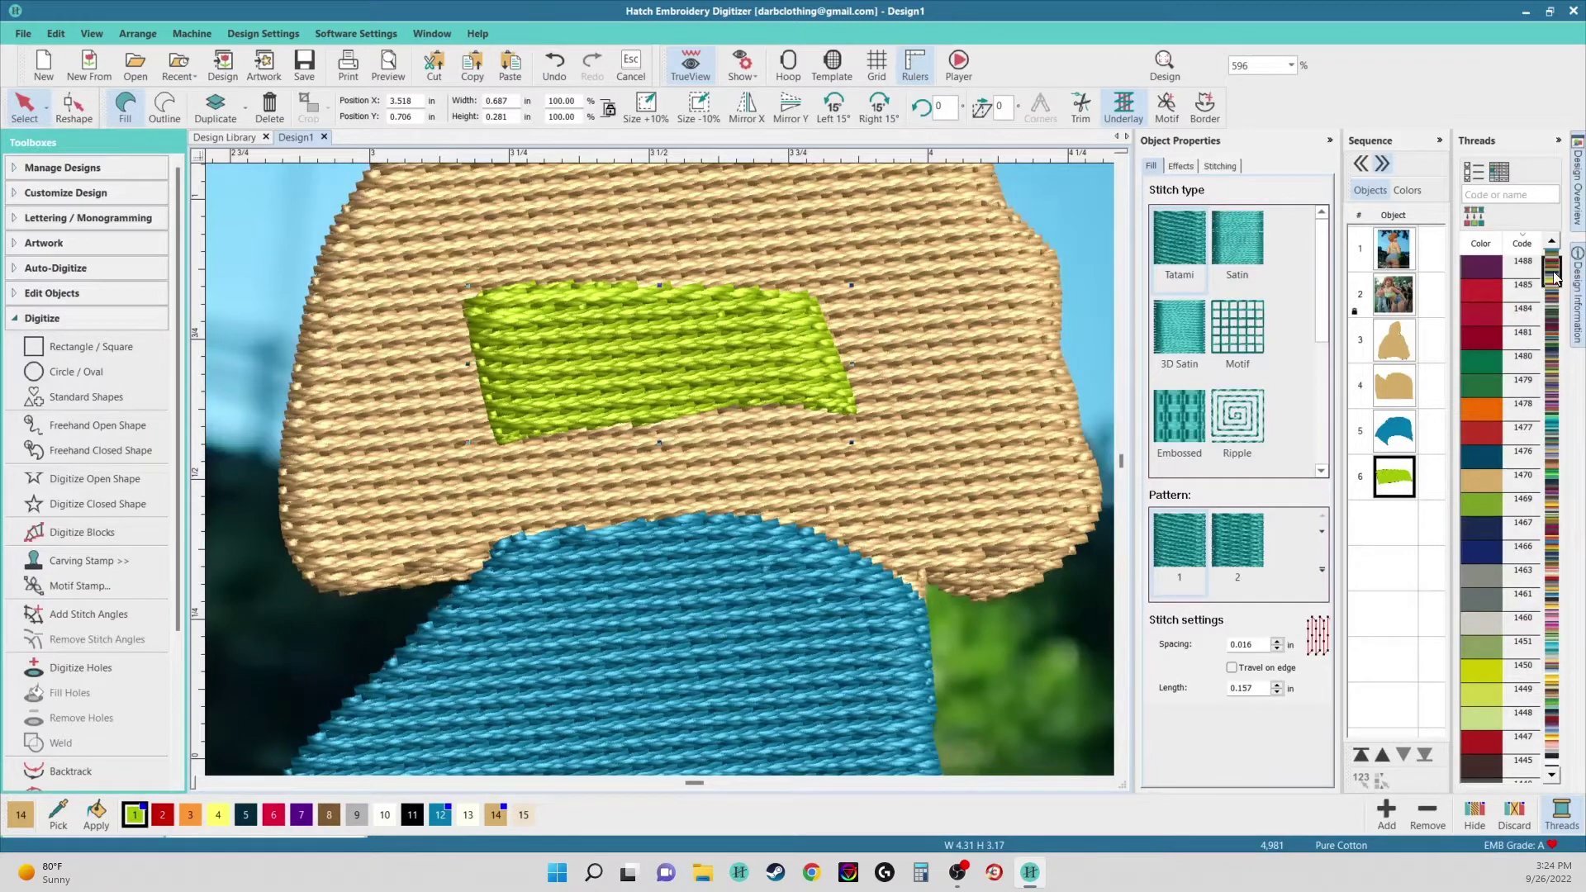
{"action": "scroll", "coordinate": [1551, 273], "scroll_direction": "down", "scroll_amount": 3}
{"action": "scroll", "coordinate": [1552, 293], "scroll_direction": "up", "scroll_amount": 1}
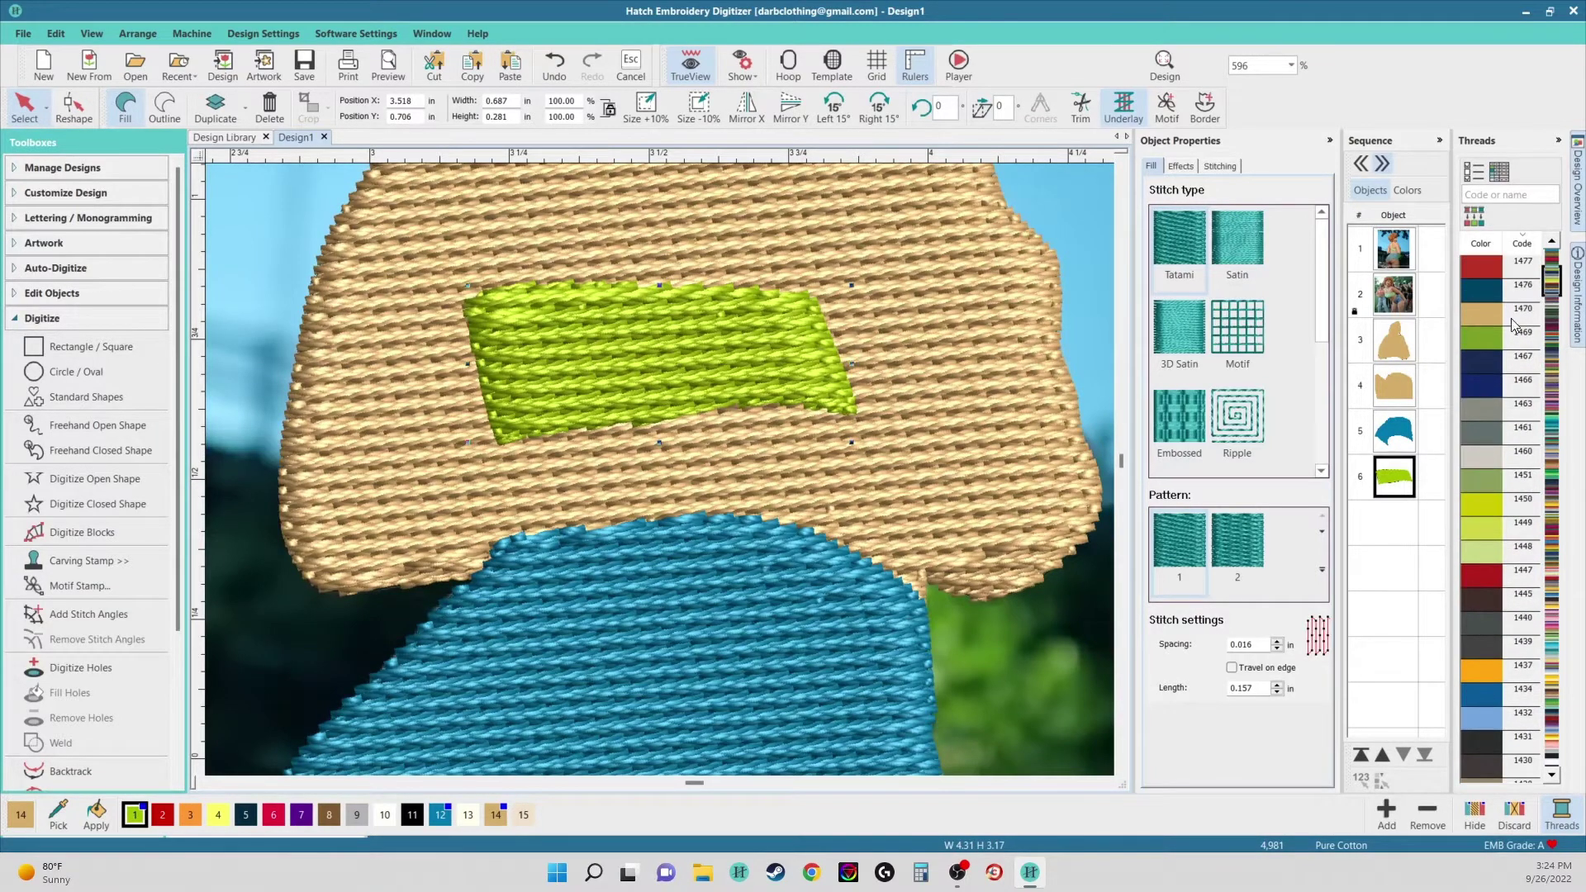
{"action": "left_click", "coordinate": [1483, 342]}
{"action": "scroll", "coordinate": [702, 437], "scroll_direction": "down", "scroll_amount": 5}
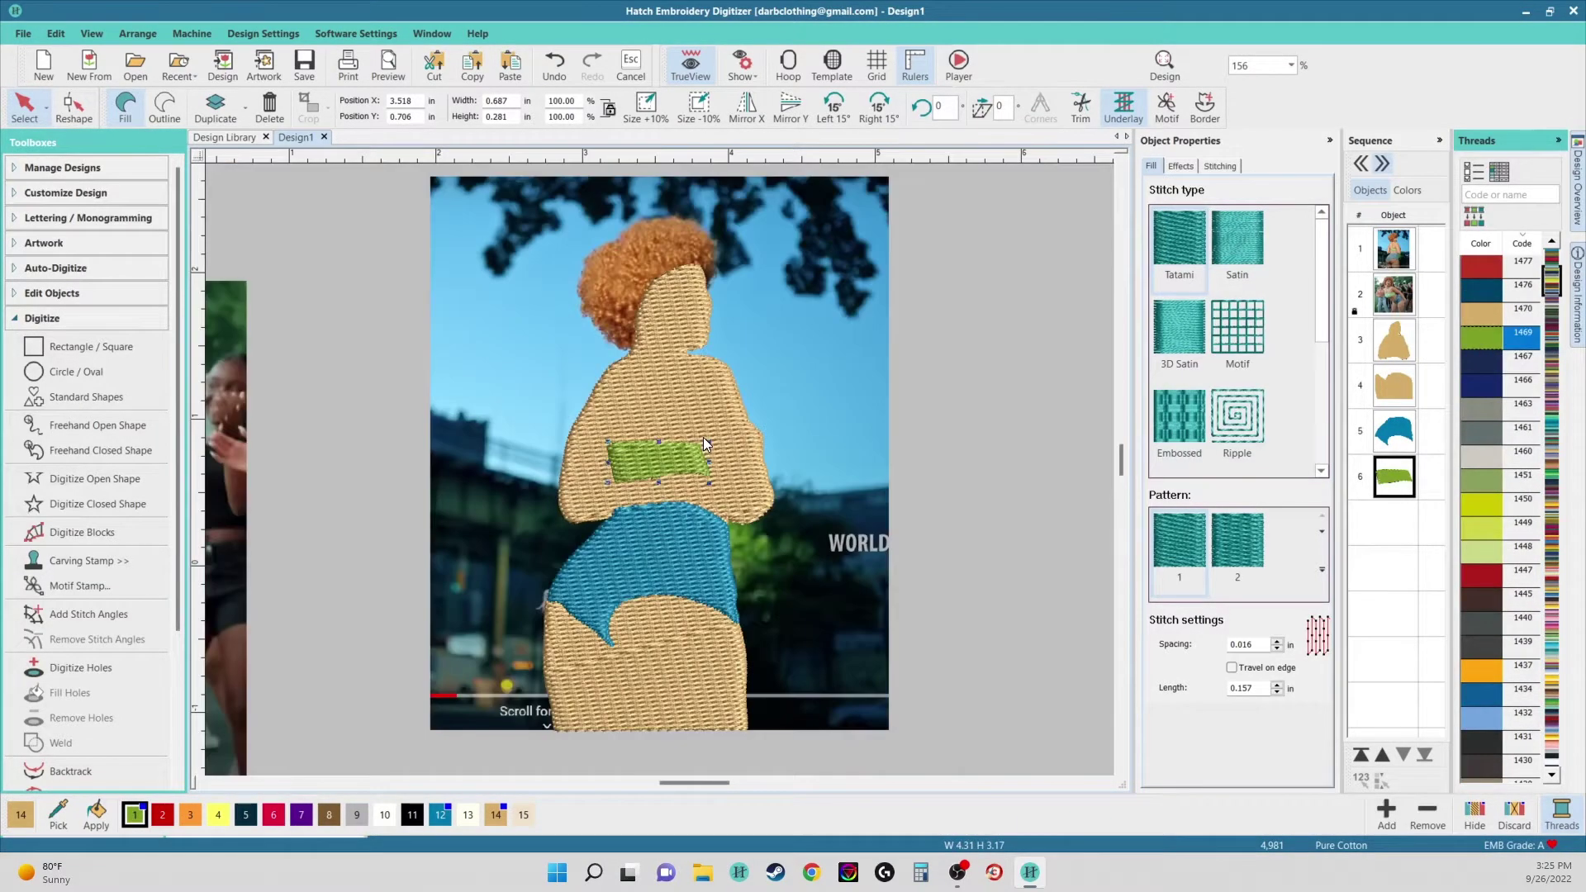
- Reshape the tube top fill by rotating its stitch angle to a diagonal slant that differs from the skin fill
{"action": "scroll", "coordinate": [702, 446], "scroll_direction": "up", "scroll_amount": 5}
{"action": "key", "text": "h"}
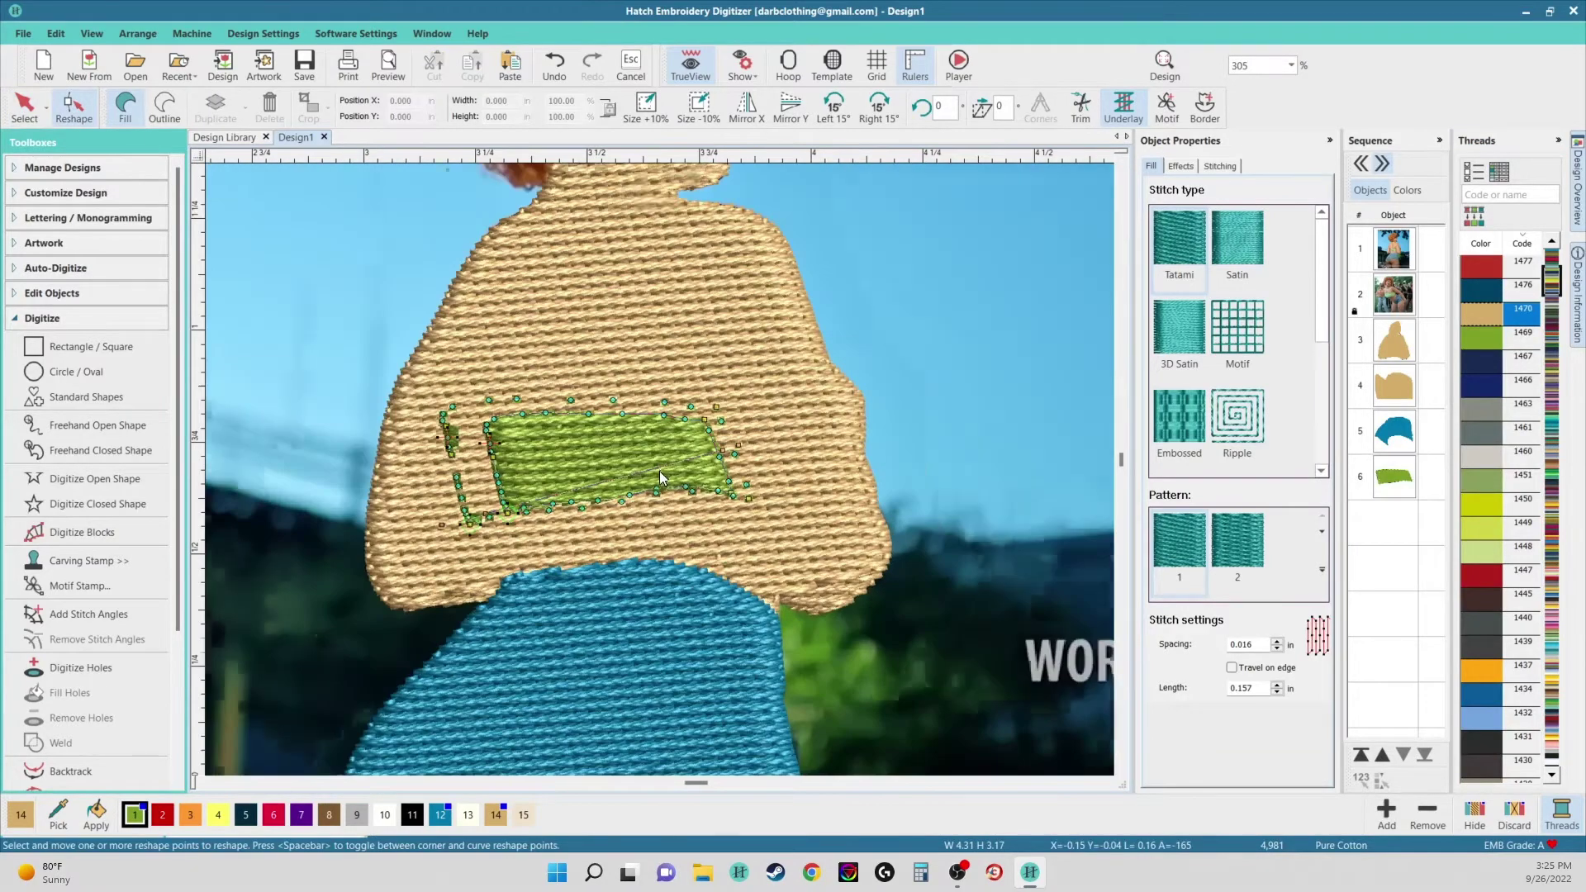
{"action": "left_click_drag", "start_coordinate": [719, 461], "coordinate": [725, 373]}
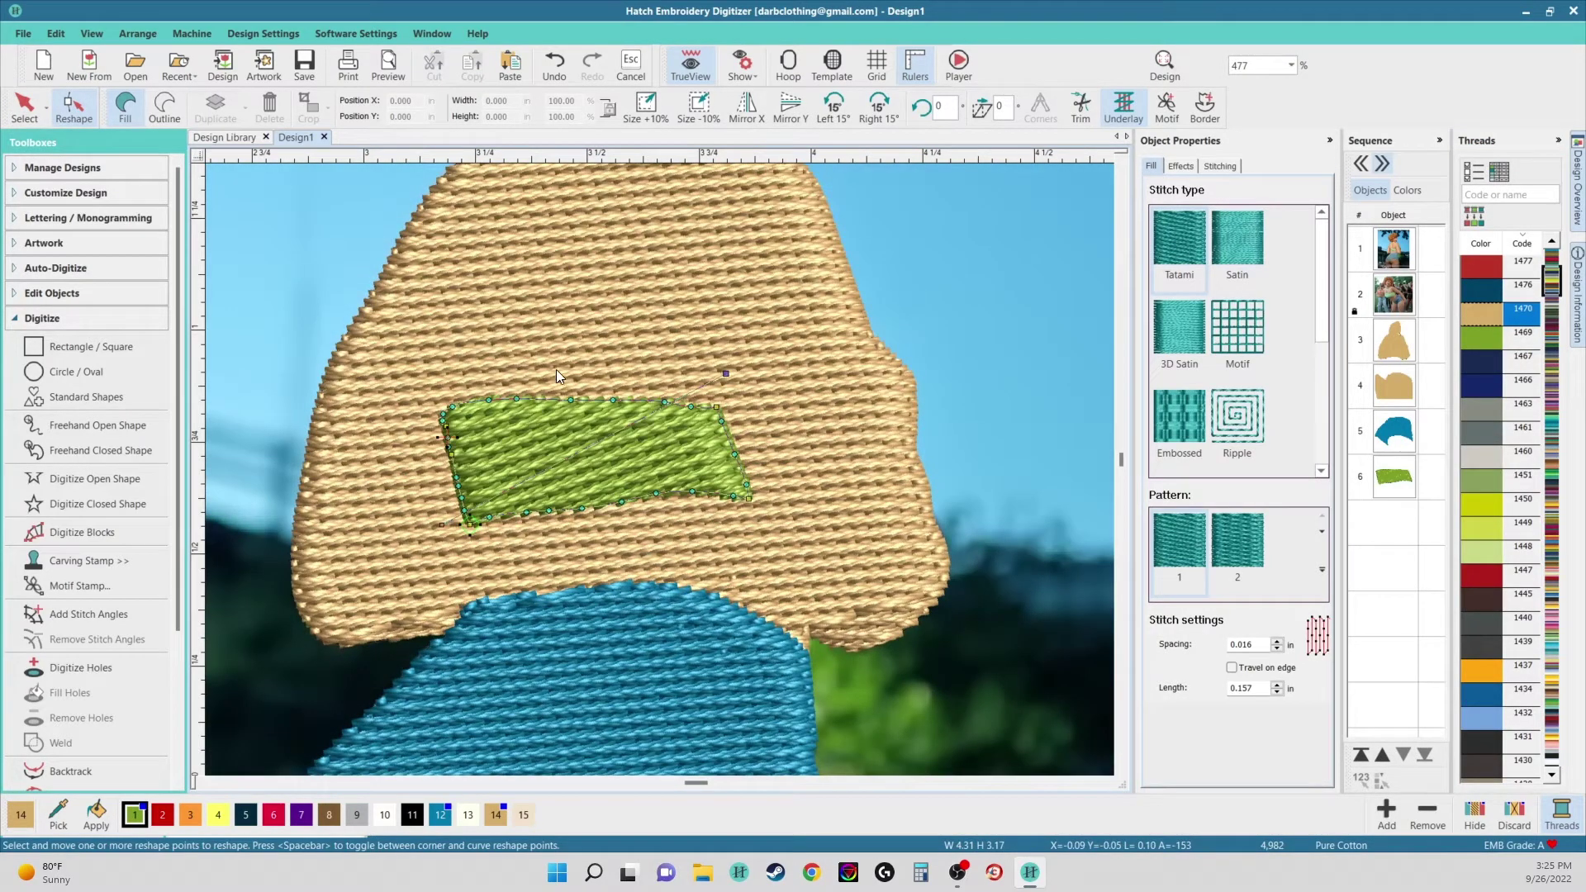
{"action": "left_click_drag", "start_coordinate": [725, 374], "coordinate": [717, 361]}
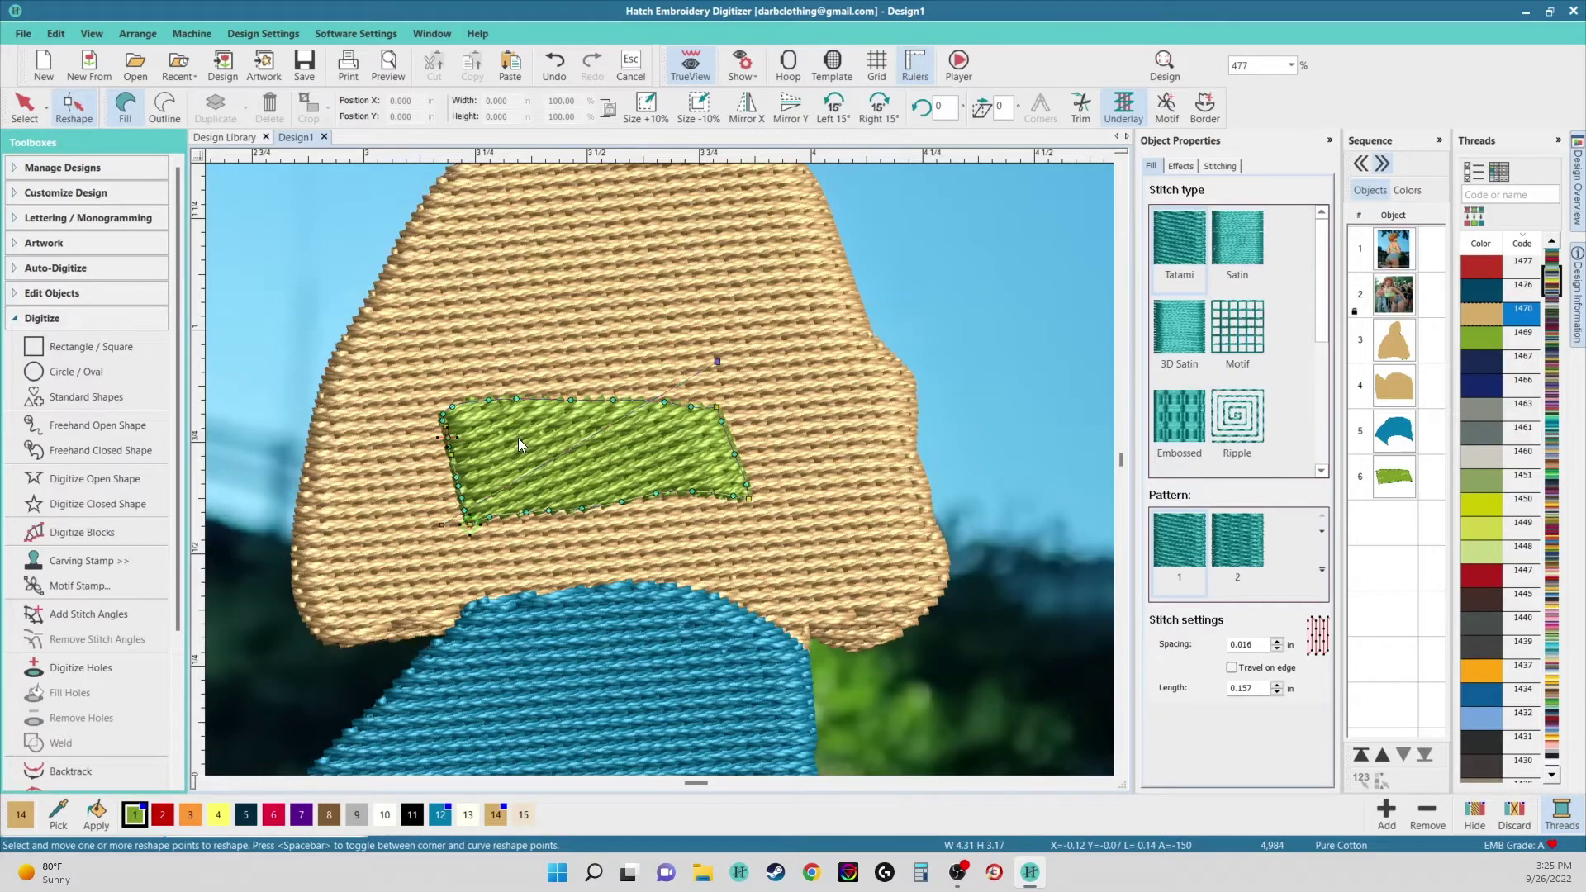
{"action": "key", "text": "Escape"}
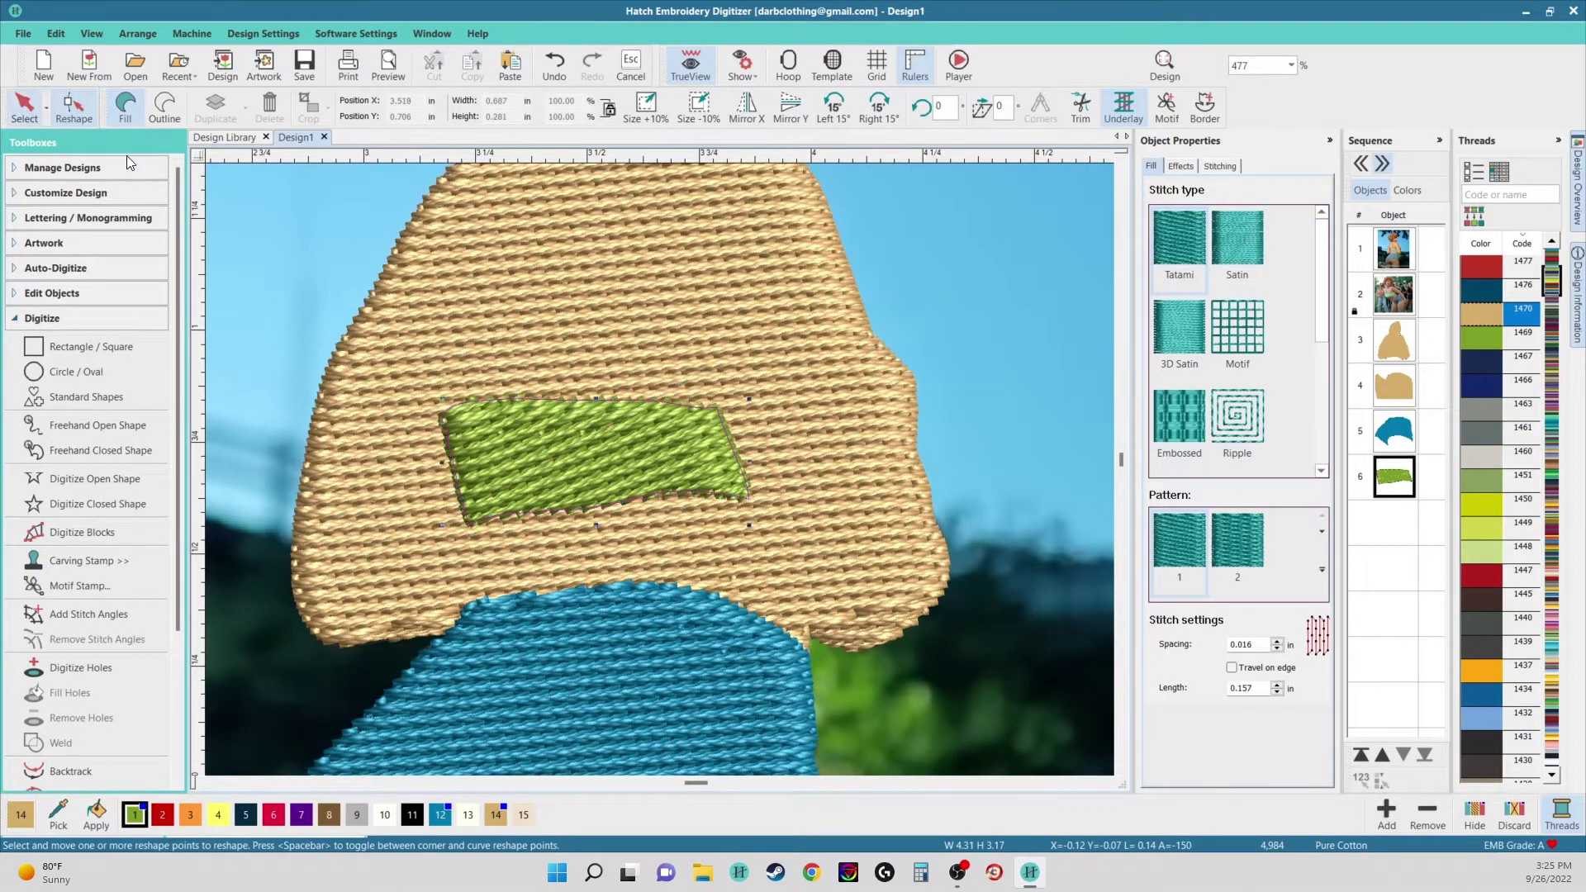
- Deselect the tube top and compare the stitched figure with the reference photo, from the full design up to the head
{"action": "scroll", "coordinate": [656, 460], "scroll_direction": "down", "scroll_amount": 4}
{"action": "scroll", "coordinate": [656, 459], "scroll_direction": "down", "scroll_amount": 2}
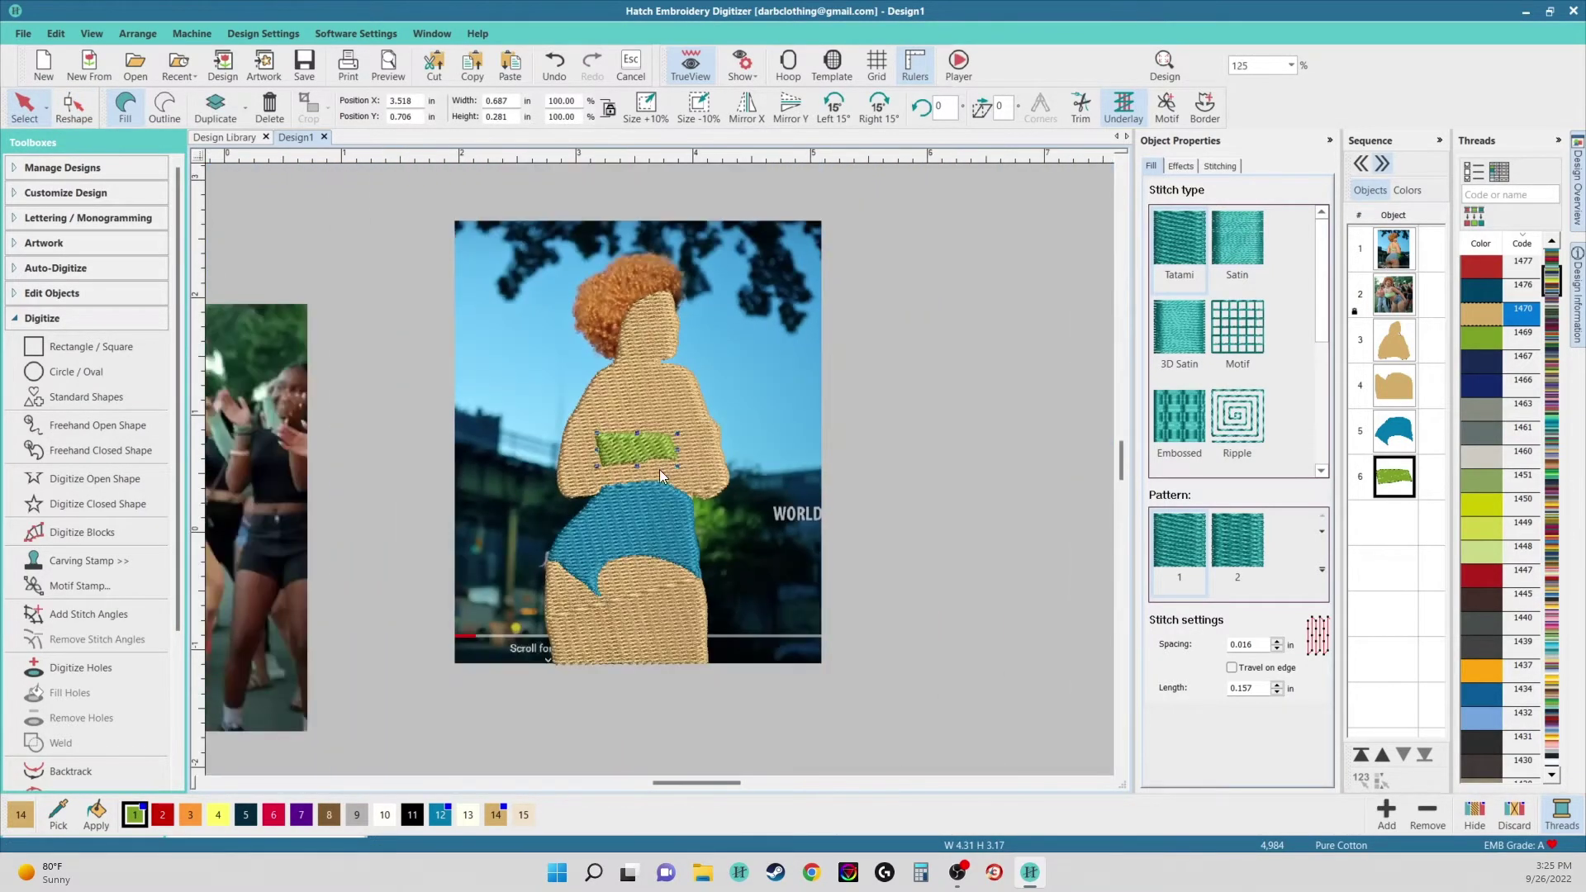
{"action": "left_click", "coordinate": [871, 385]}
{"action": "scroll", "coordinate": [657, 471], "scroll_direction": "up", "scroll_amount": 2}
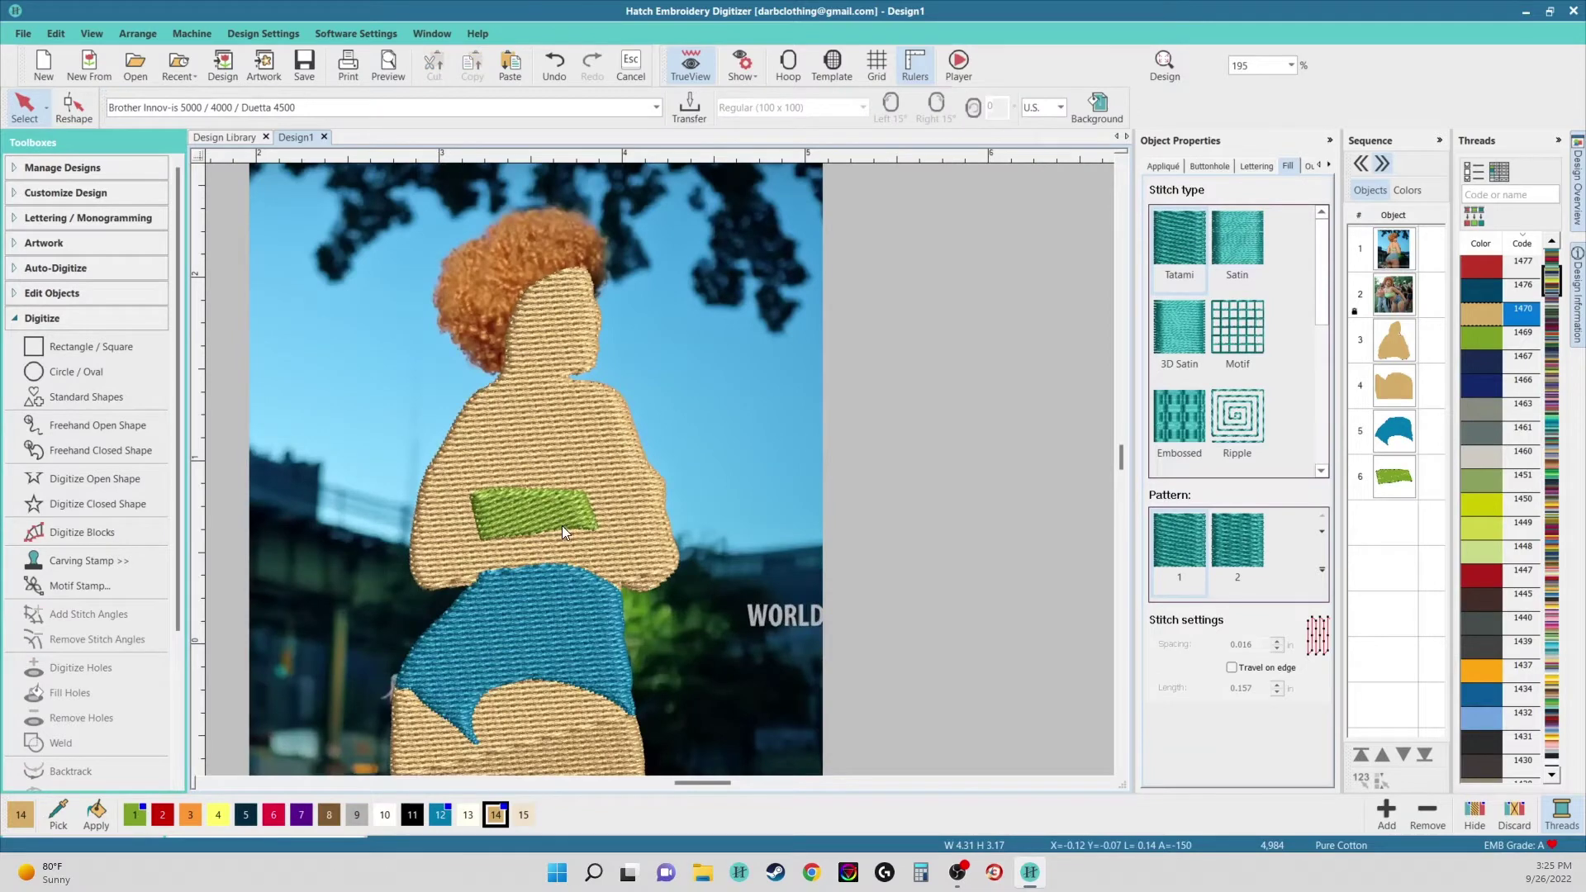
{"action": "scroll", "coordinate": [662, 468], "scroll_direction": "down", "scroll_amount": 1}
{"action": "scroll", "coordinate": [662, 467], "scroll_direction": "up", "scroll_amount": 2}
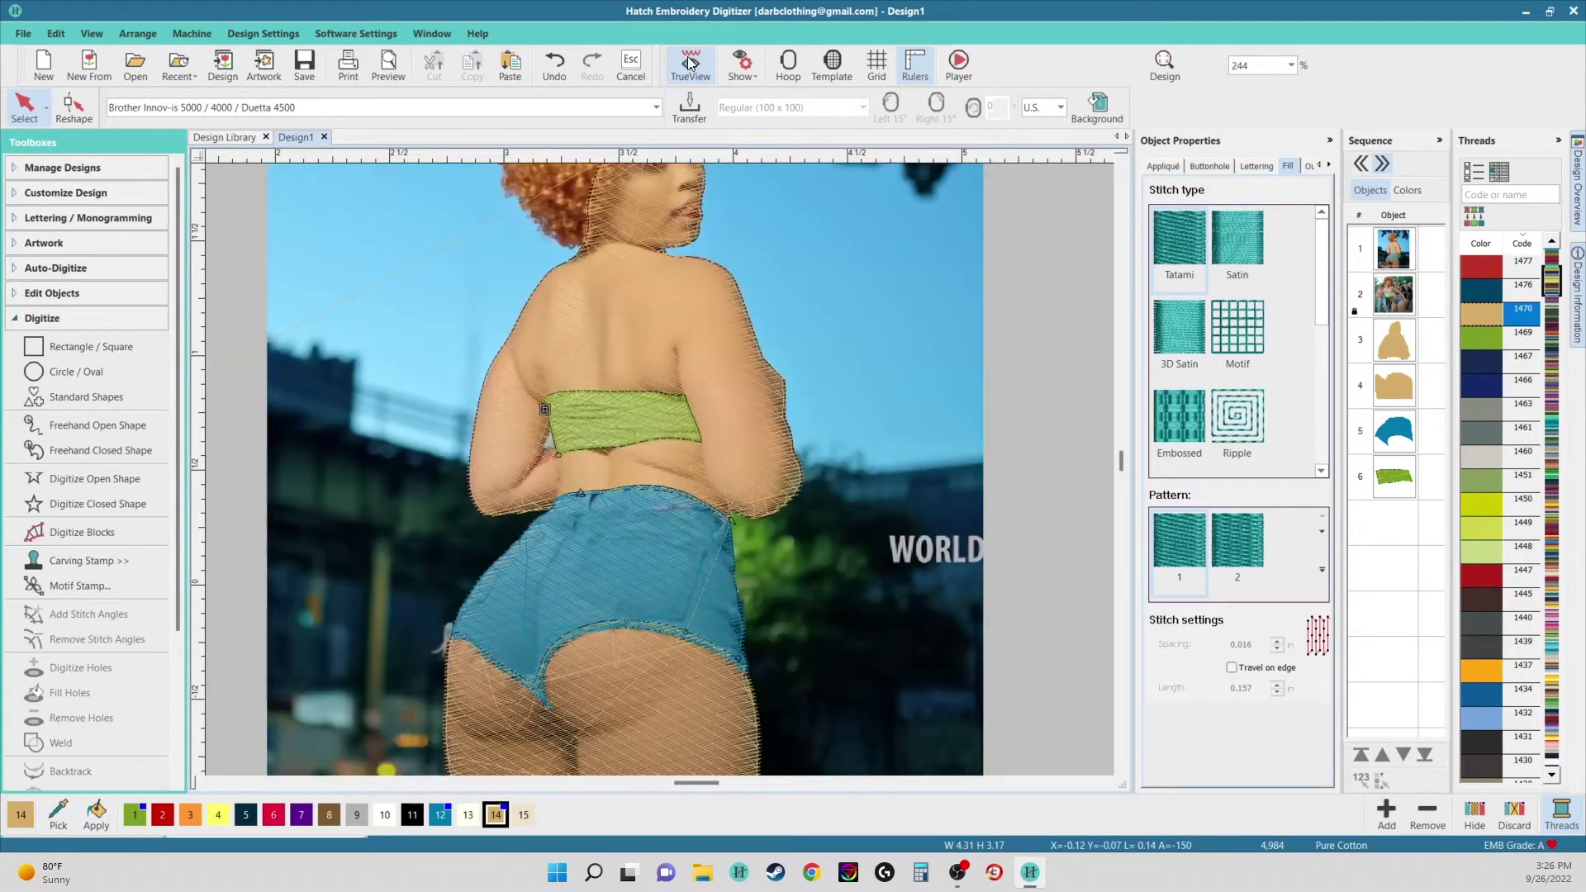
{"action": "scroll", "coordinate": [659, 469], "scroll_direction": "up", "scroll_amount": 2}
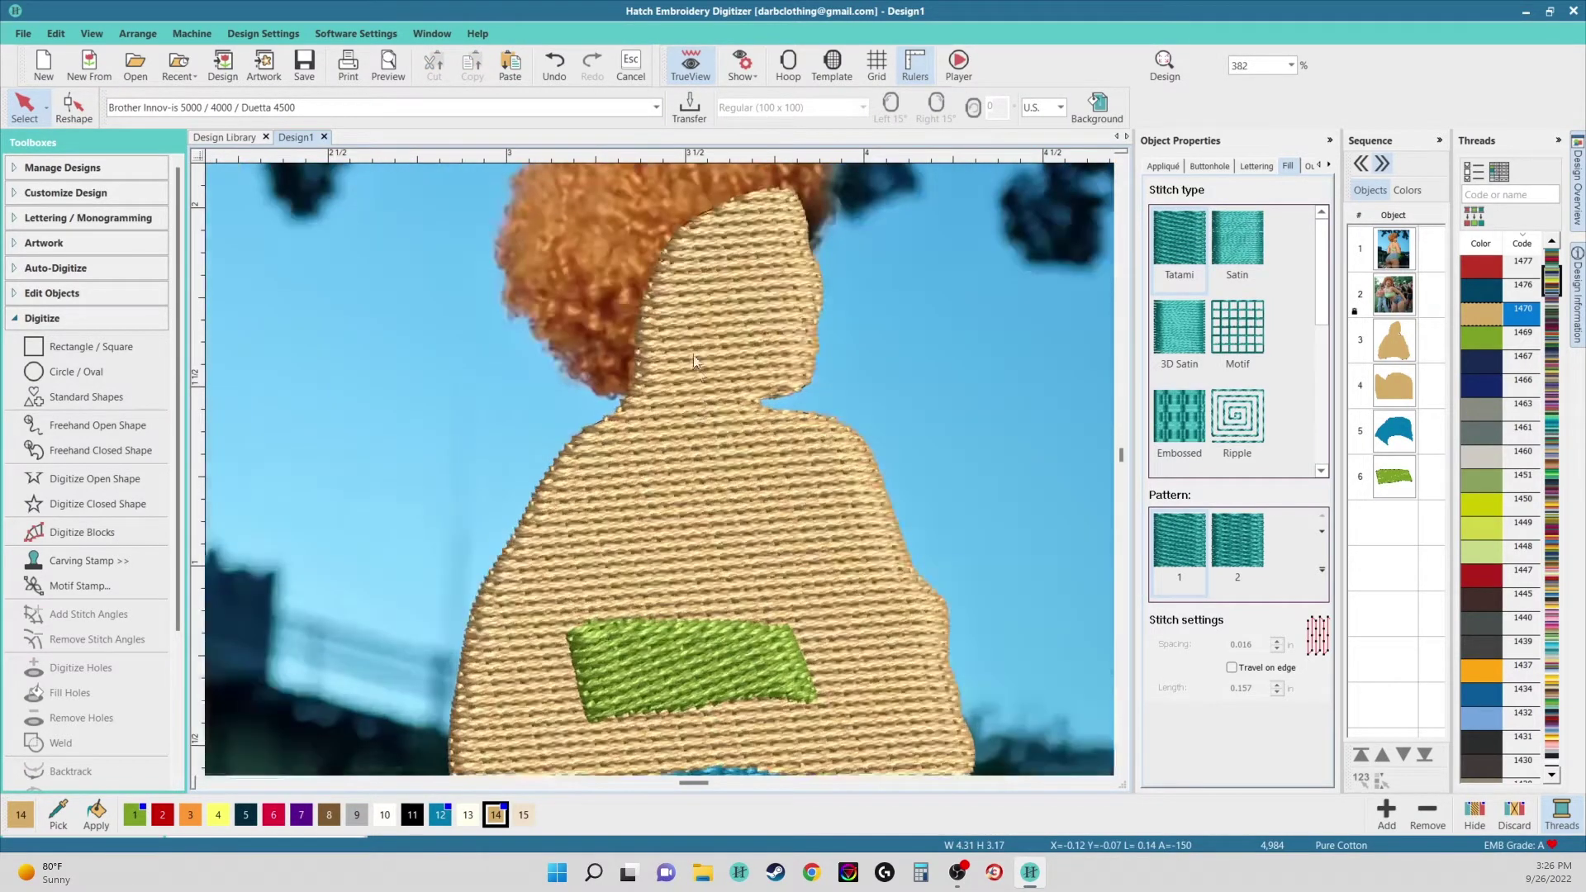
- Turn off TrueView and start a closed shape for the hair, placing its first points at the front hairline beside the eye
{"action": "left_click", "coordinate": [691, 65]}
{"action": "scroll", "coordinate": [666, 406], "scroll_direction": "down", "scroll_amount": 2}
{"action": "scroll", "coordinate": [740, 449], "scroll_direction": "up", "scroll_amount": 2}
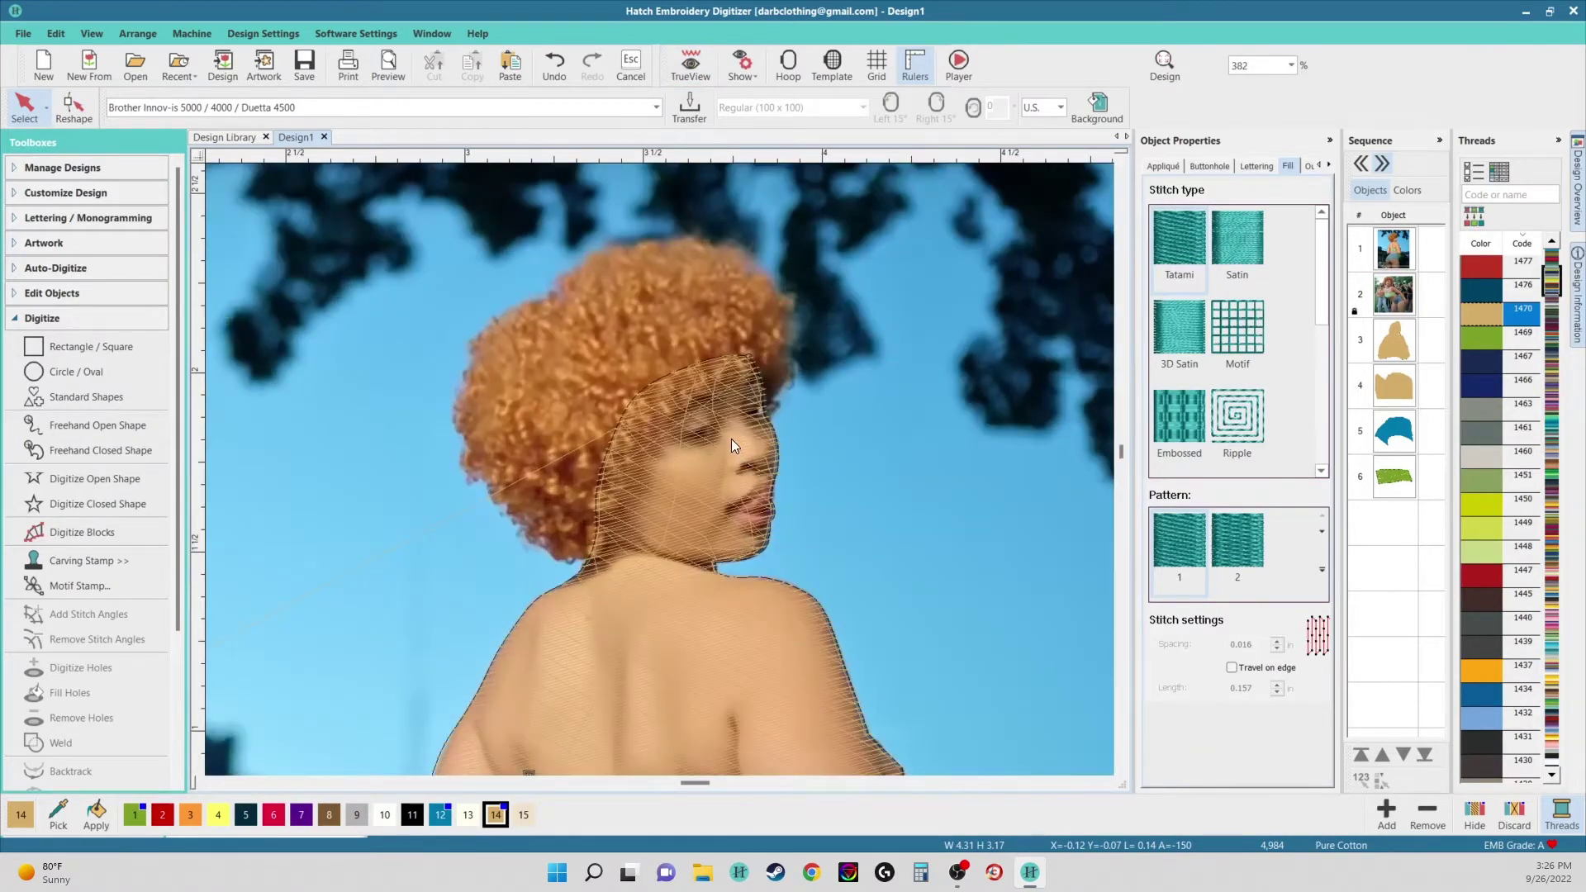
{"action": "scroll", "coordinate": [659, 469], "scroll_direction": "up", "scroll_amount": 2}
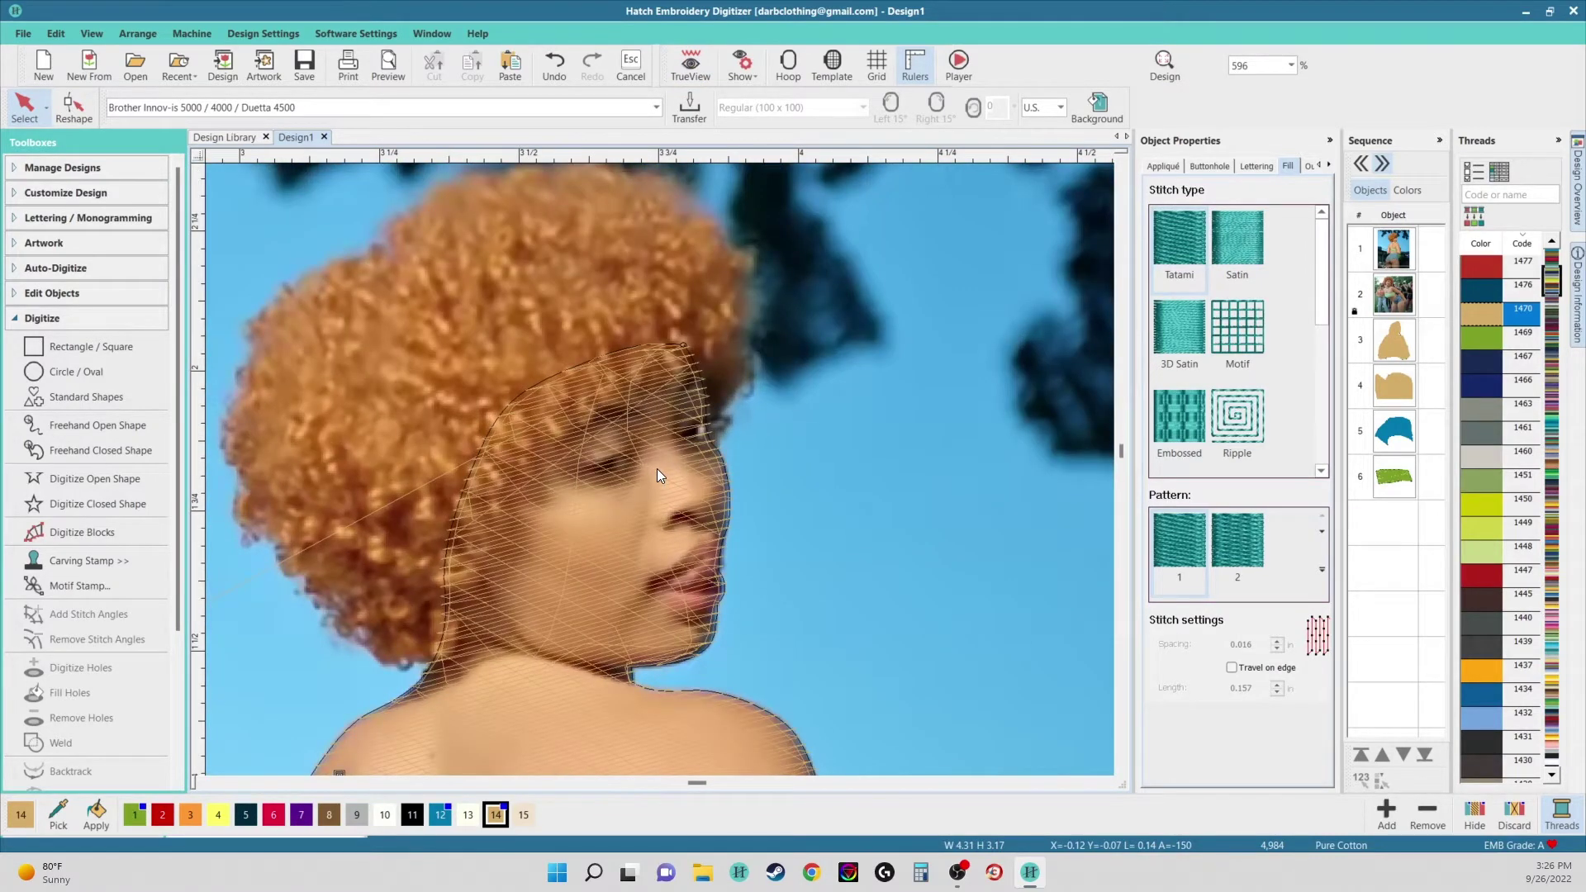
{"action": "scroll", "coordinate": [716, 266], "scroll_direction": "down", "scroll_amount": 1}
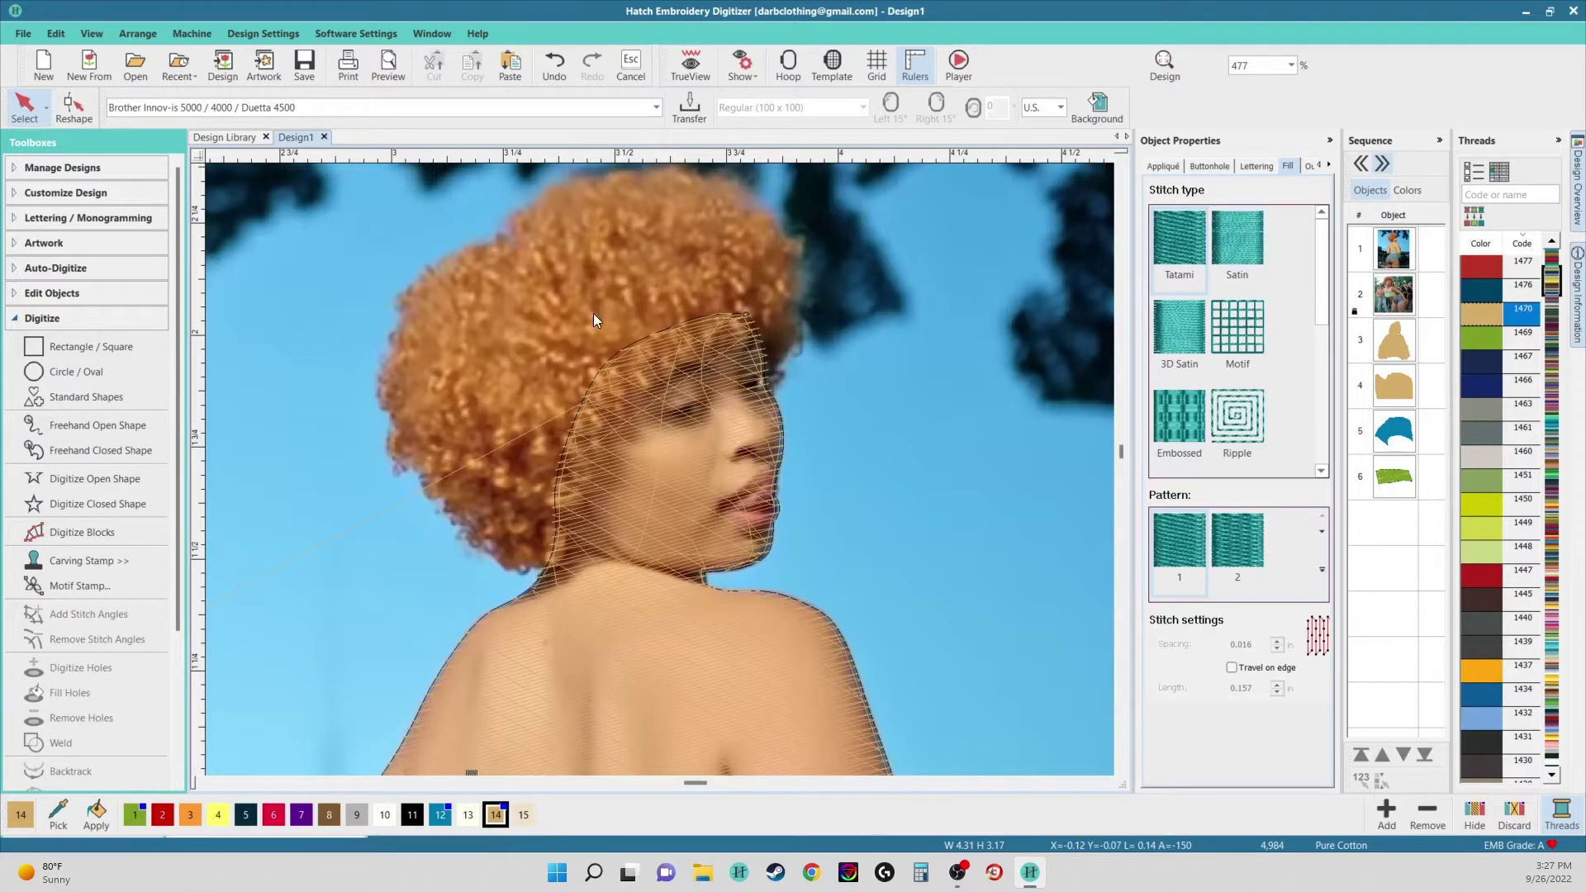
{"action": "left_click", "coordinate": [124, 503]}
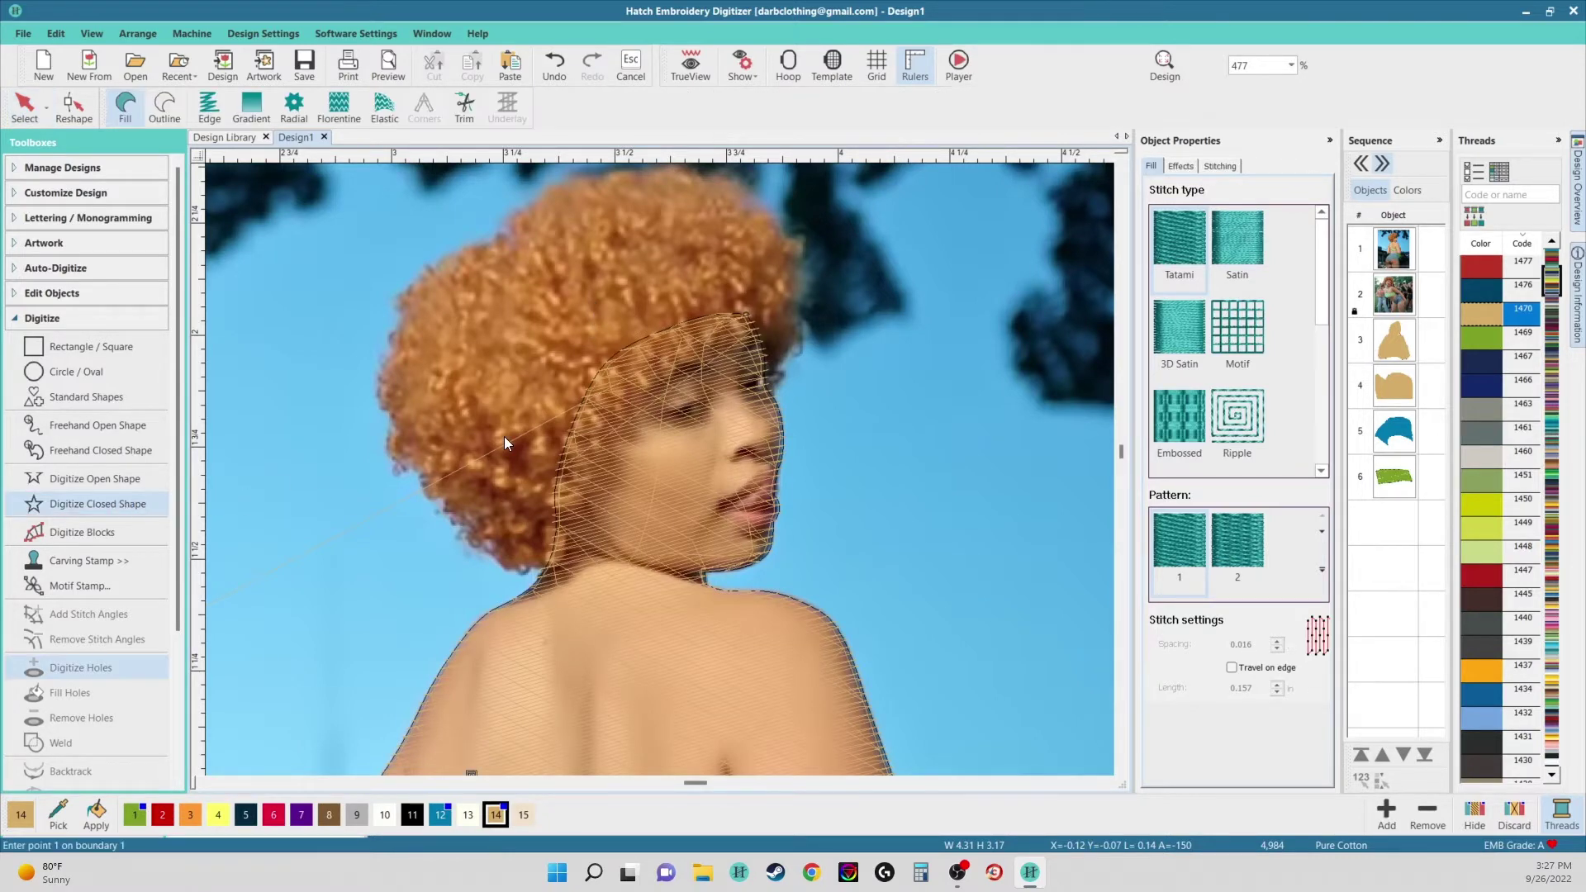
{"action": "scroll", "coordinate": [662, 408], "scroll_direction": "up", "scroll_amount": 4}
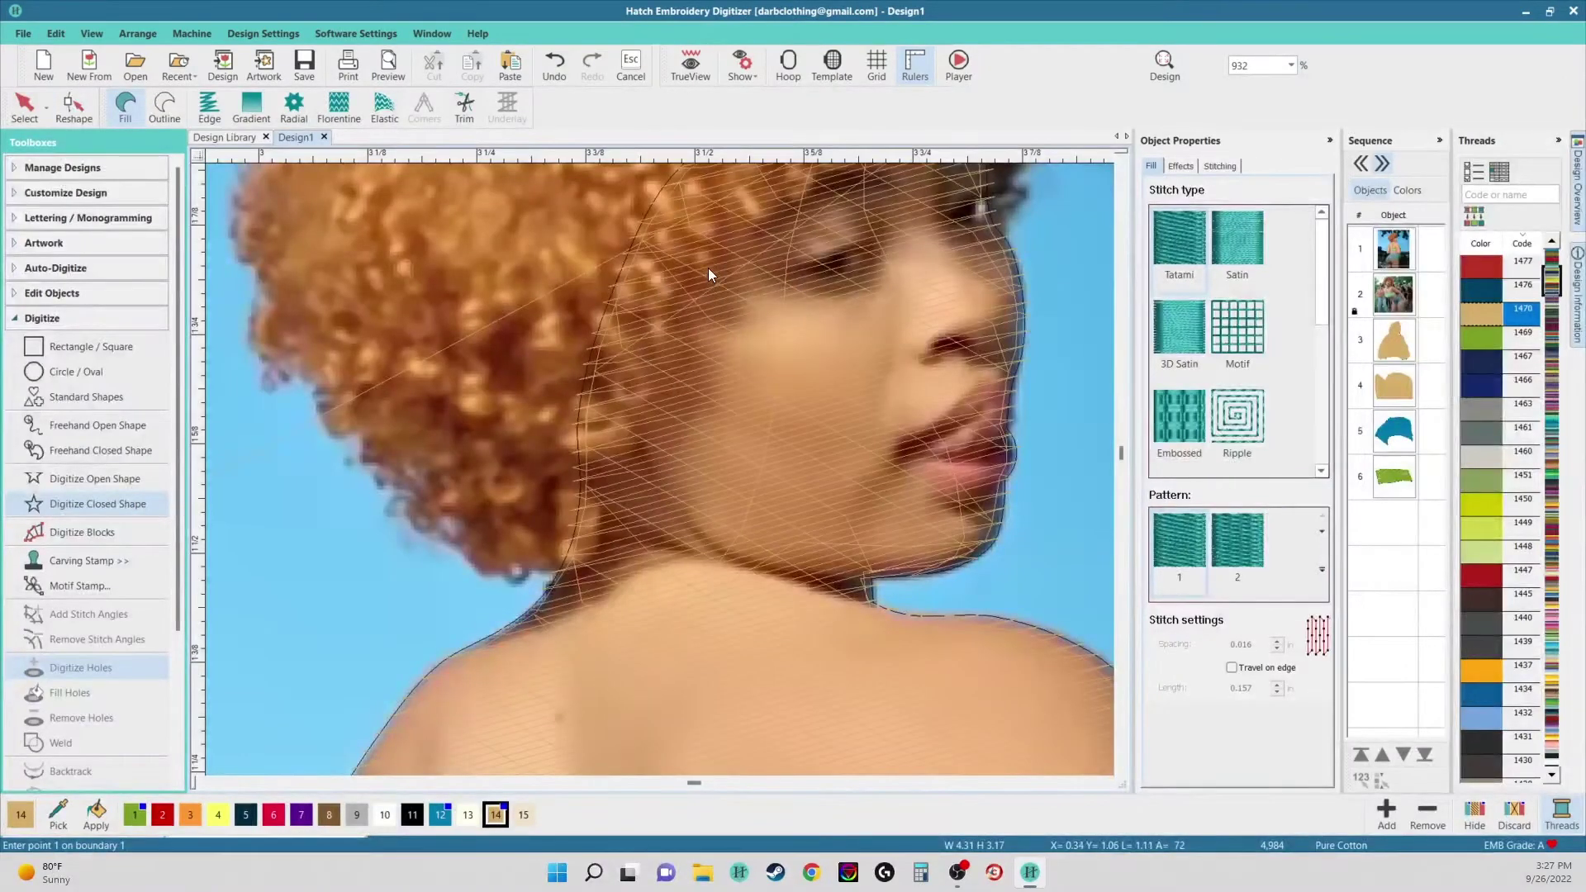
{"action": "scroll", "coordinate": [737, 435], "scroll_direction": "down", "scroll_amount": 3}
{"action": "scroll", "coordinate": [660, 465], "scroll_direction": "up", "scroll_amount": 3}
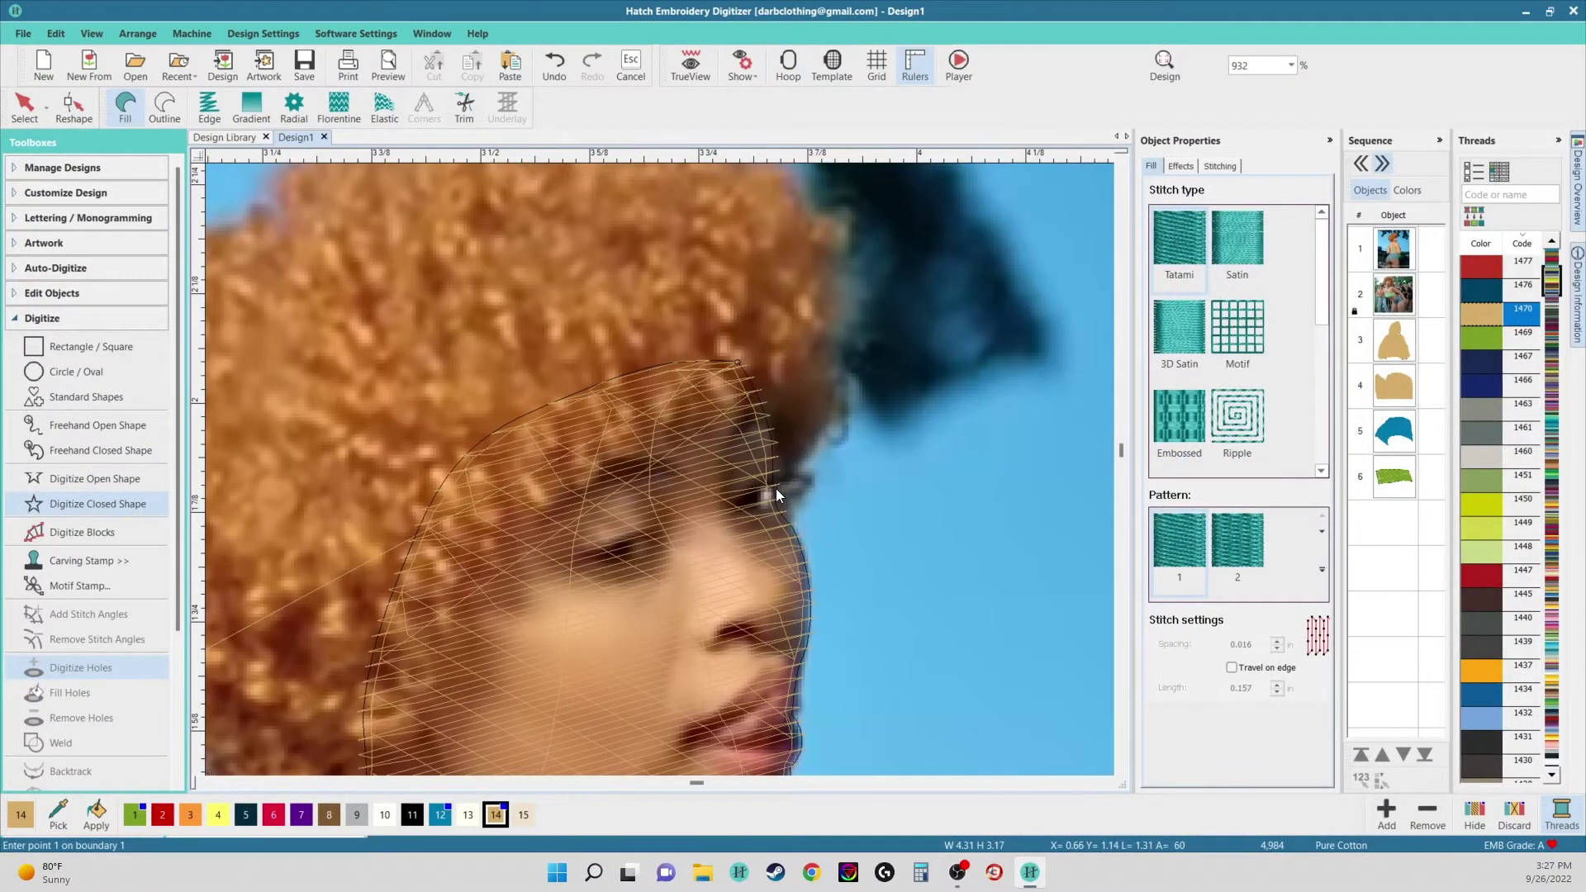
{"action": "left_click", "coordinate": [840, 398]}
{"action": "left_click", "coordinate": [831, 355]}
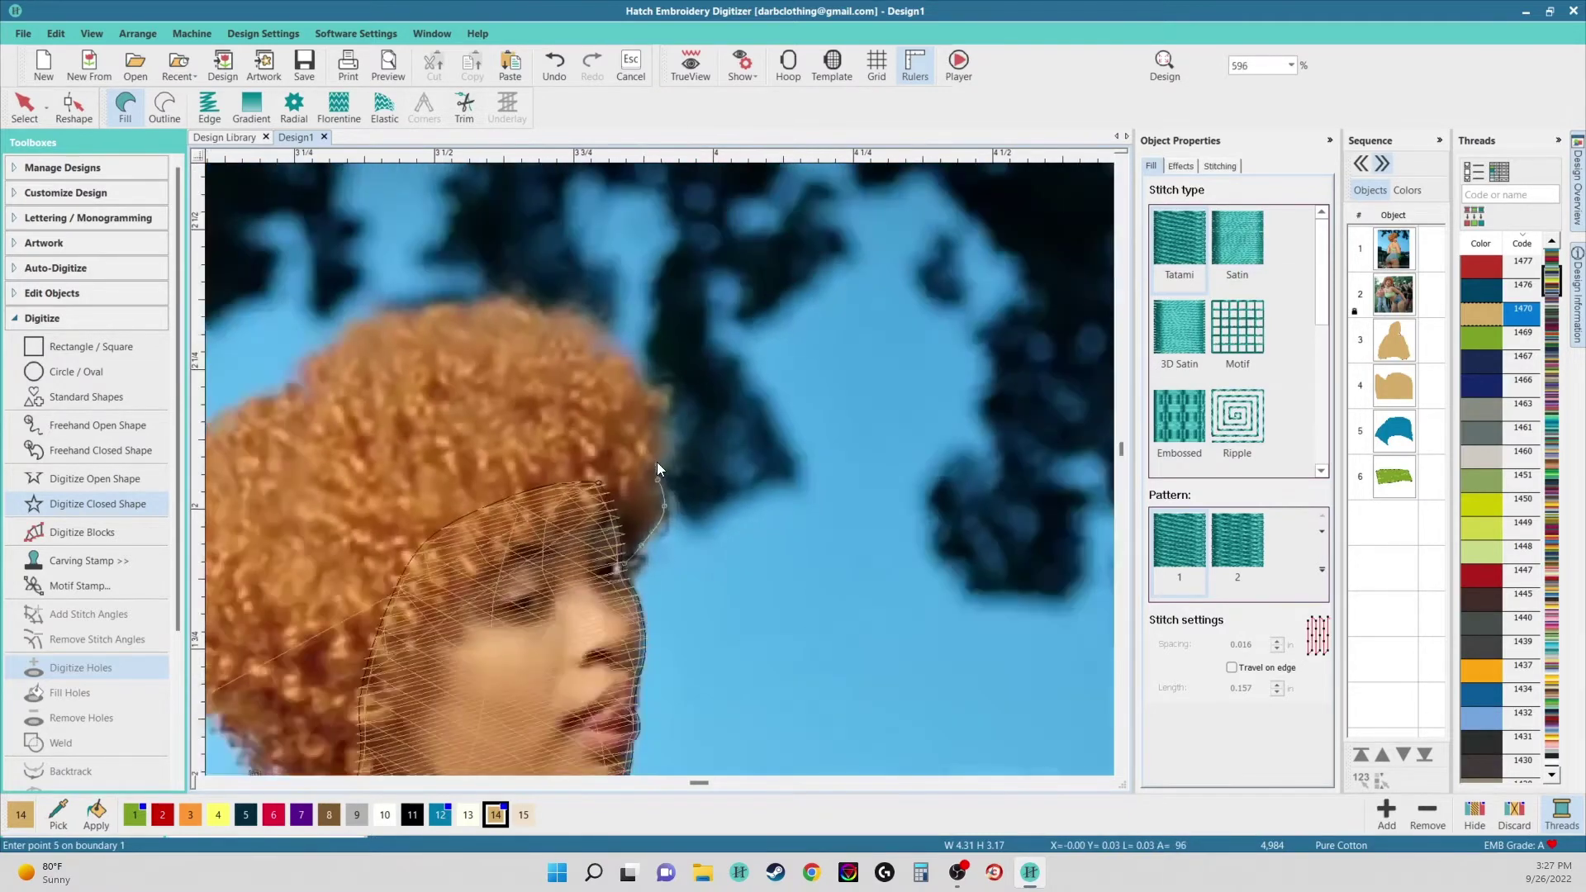
- Continue the hair outline with curve points up the front, over the crown and down the back of the afro
{"action": "left_click", "coordinate": [681, 410]}
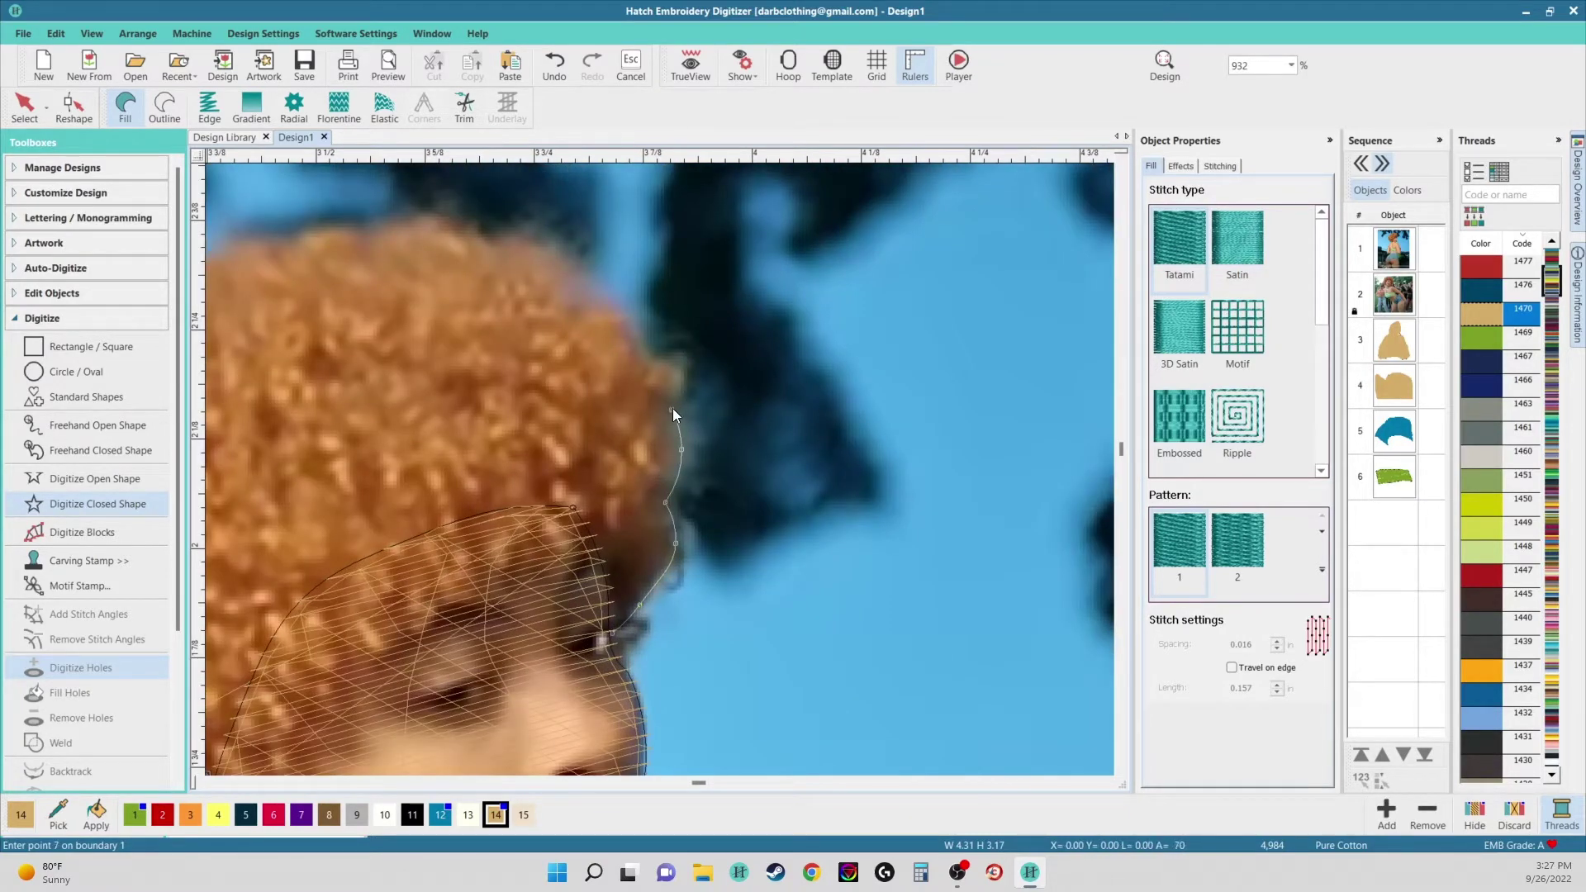
{"action": "left_click", "coordinate": [654, 354]}
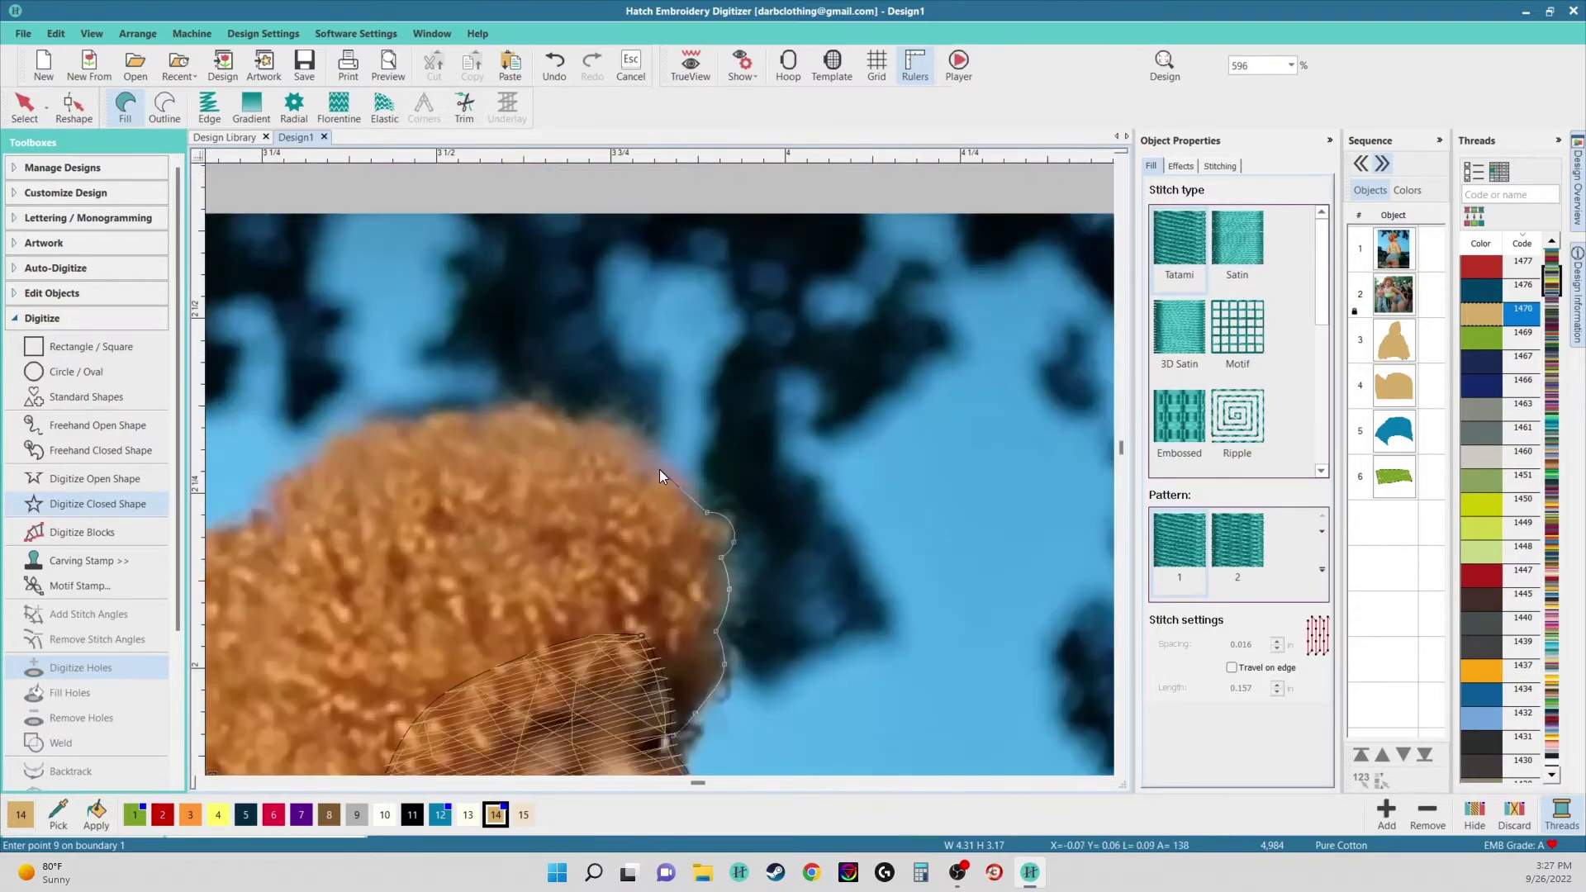
{"action": "left_click", "coordinate": [697, 494]}
{"action": "left_click", "coordinate": [652, 467]}
{"action": "left_click", "coordinate": [641, 472]}
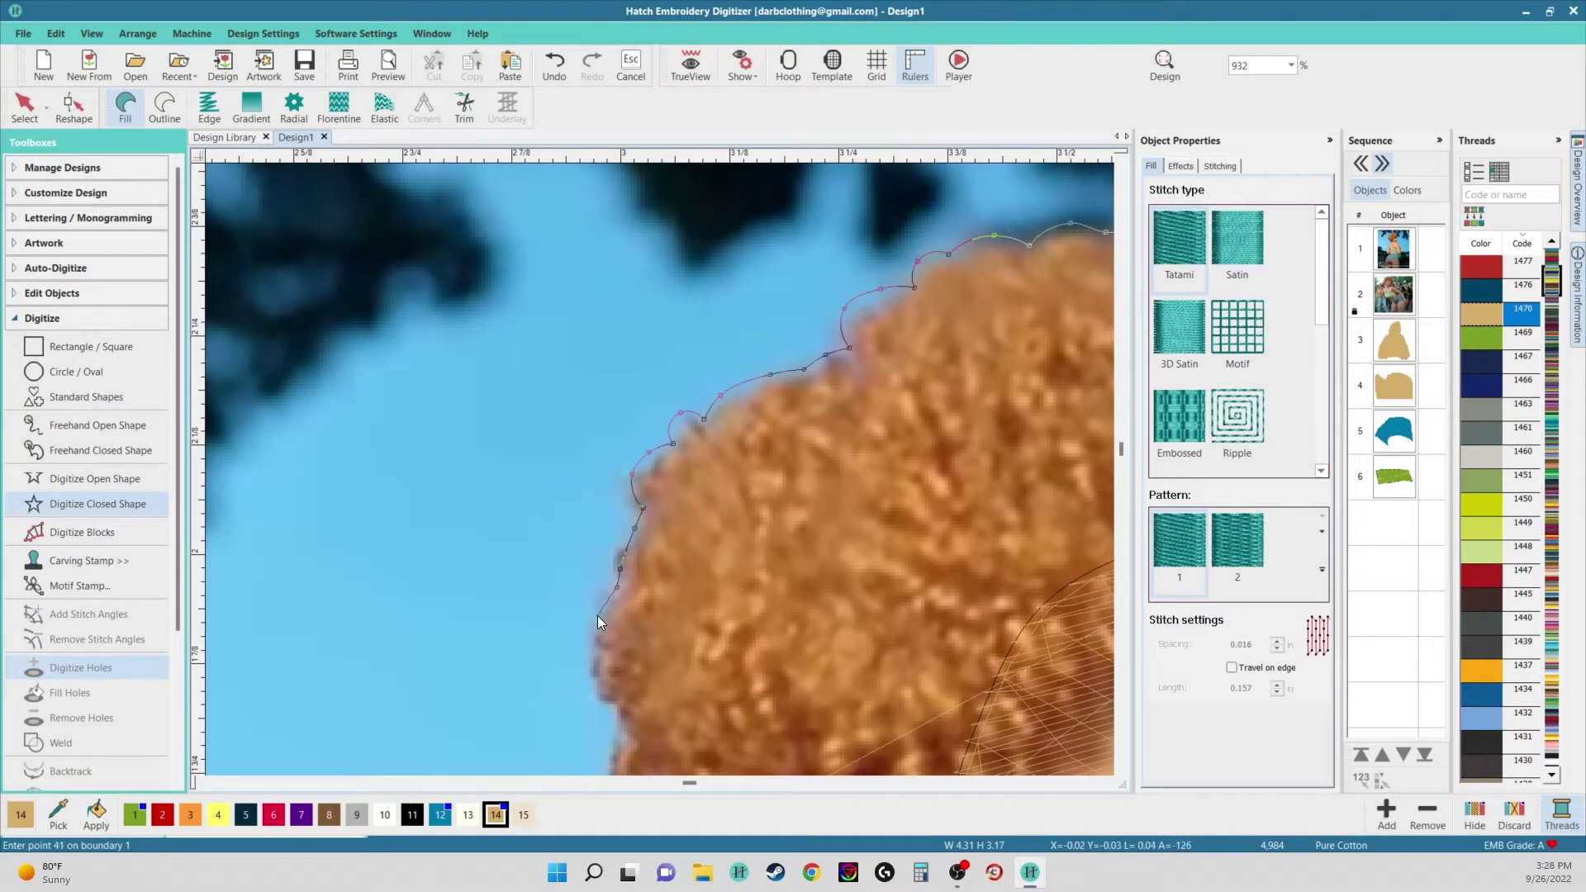
{"action": "left_click", "coordinate": [612, 702]}
{"action": "left_click", "coordinate": [609, 738]}
{"action": "left_click", "coordinate": [752, 663]}
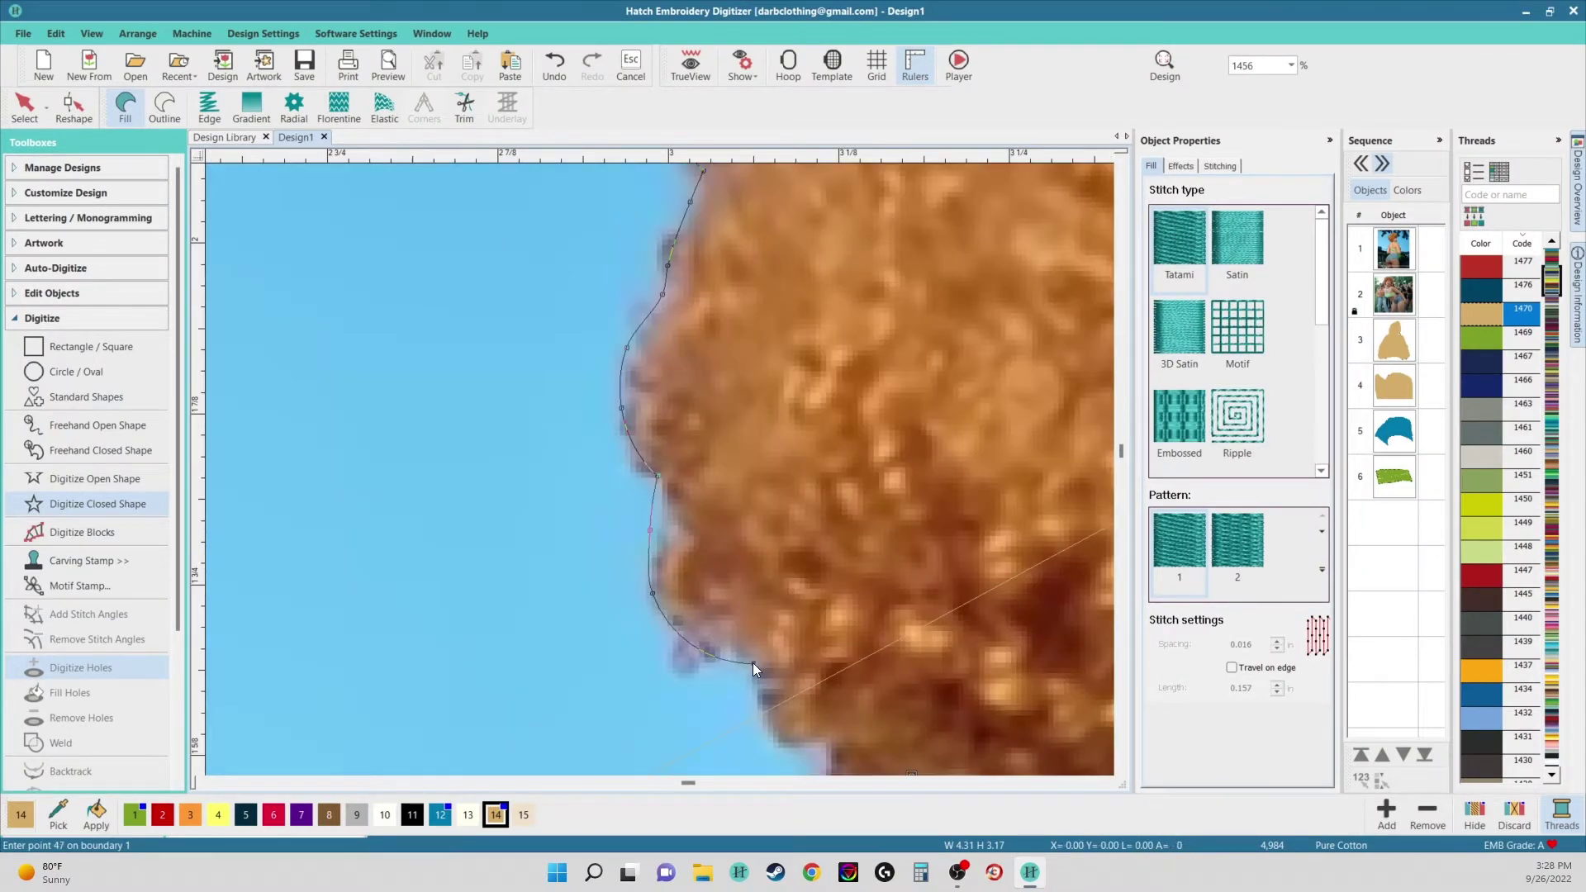
- Trace the scalloped lower back edge of the hair down to the nape of the neck
{"action": "left_click", "coordinate": [644, 457]}
{"action": "left_click", "coordinate": [670, 503]}
{"action": "left_click", "coordinate": [715, 516]}
{"action": "left_click", "coordinate": [717, 542]}
{"action": "left_click", "coordinate": [736, 563]}
{"action": "left_click", "coordinate": [755, 571]}
{"action": "left_click", "coordinate": [754, 593]}
{"action": "left_click", "coordinate": [787, 613]}
{"action": "left_click", "coordinate": [813, 630]}
{"action": "left_click", "coordinate": [855, 655]}
{"action": "left_click", "coordinate": [892, 649]}
- Trace the inner hairline from the nape up beside the cheek and close the hair shape as a fill
{"action": "left_click", "coordinate": [958, 560]}
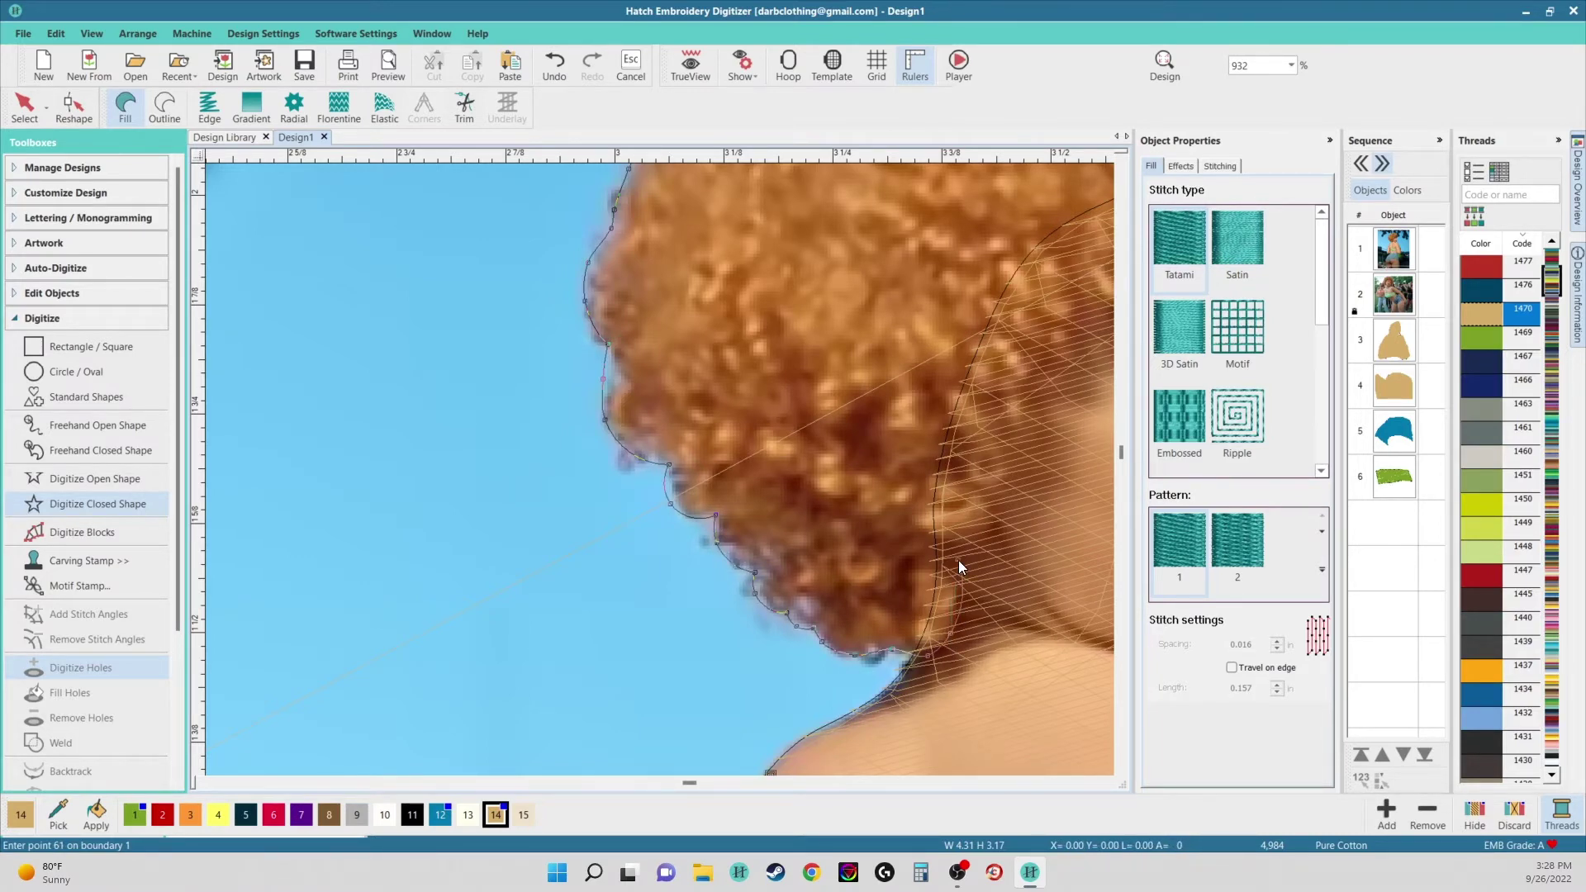
{"action": "scroll", "coordinate": [958, 560], "scroll_direction": "up", "scroll_amount": 2}
{"action": "left_click", "coordinate": [667, 514]}
{"action": "left_click", "coordinate": [688, 457]}
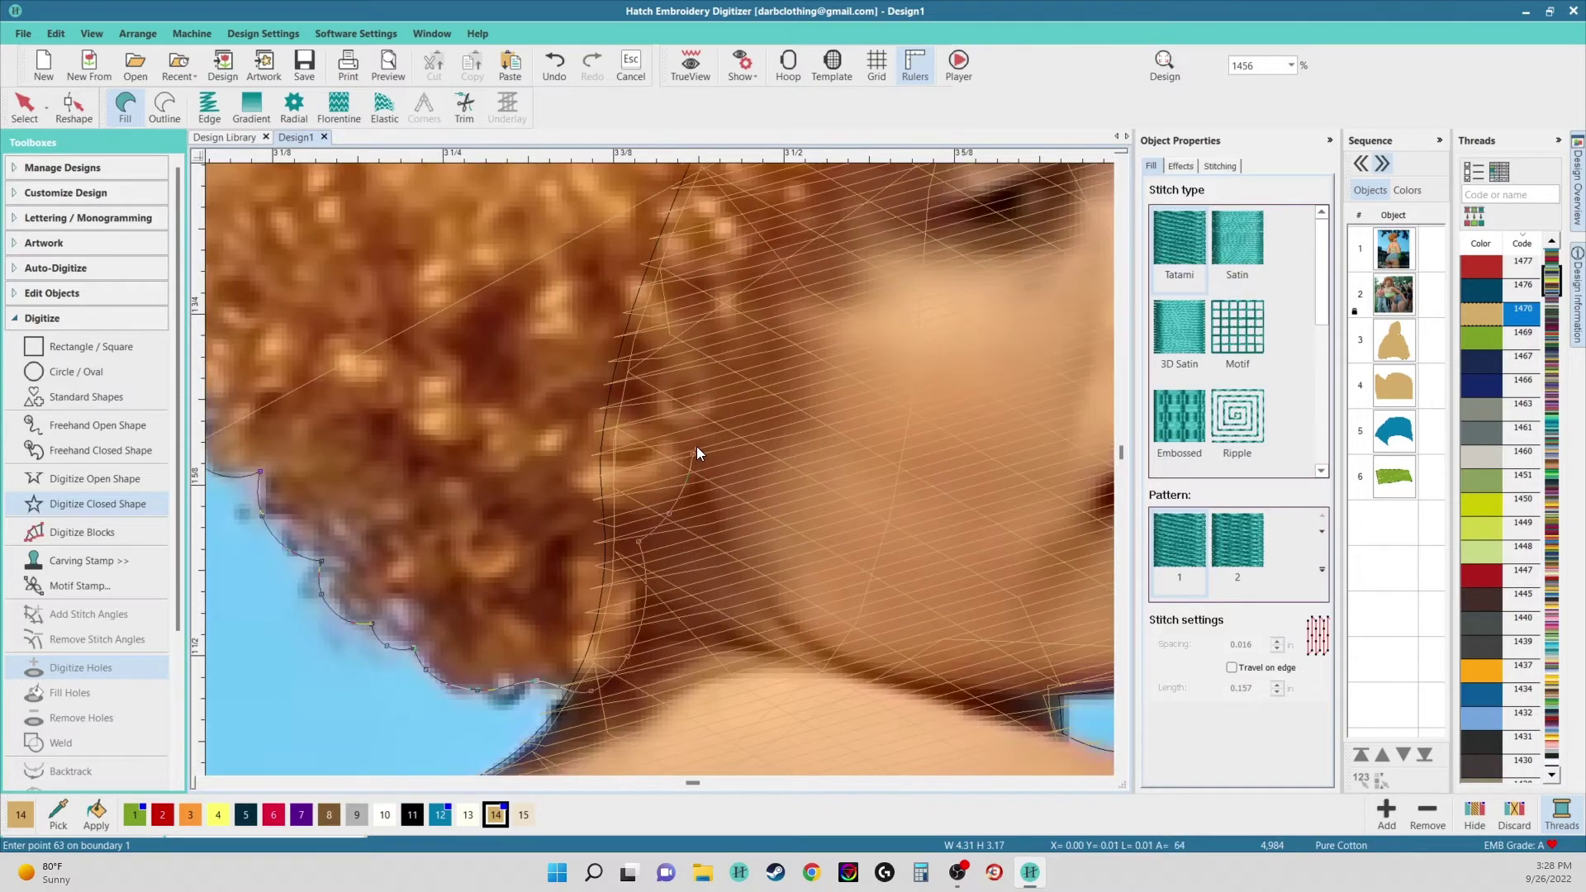
{"action": "scroll", "coordinate": [696, 449], "scroll_direction": "down", "scroll_amount": 1}
{"action": "left_click", "coordinate": [678, 458]}
{"action": "scroll", "coordinate": [672, 428], "scroll_direction": "down", "scroll_amount": 2}
{"action": "key", "text": "Return"}
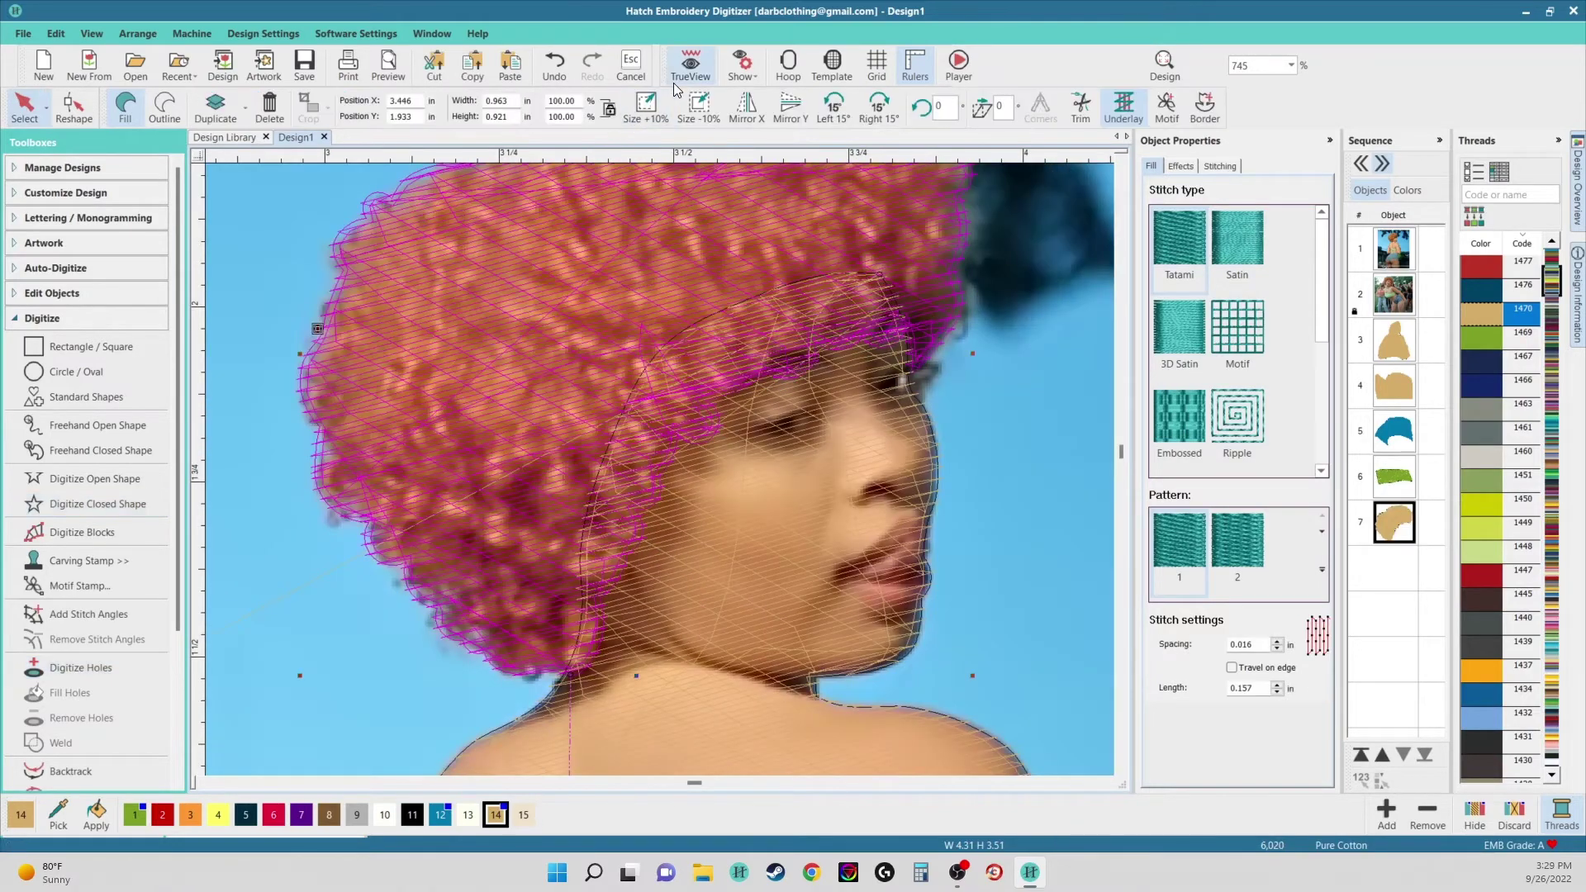
- Turn on TrueView and recolor the hair fill with orange-brown thread 1425
{"action": "key", "text": "t"}
{"action": "scroll", "coordinate": [661, 469], "scroll_direction": "down", "scroll_amount": 3}
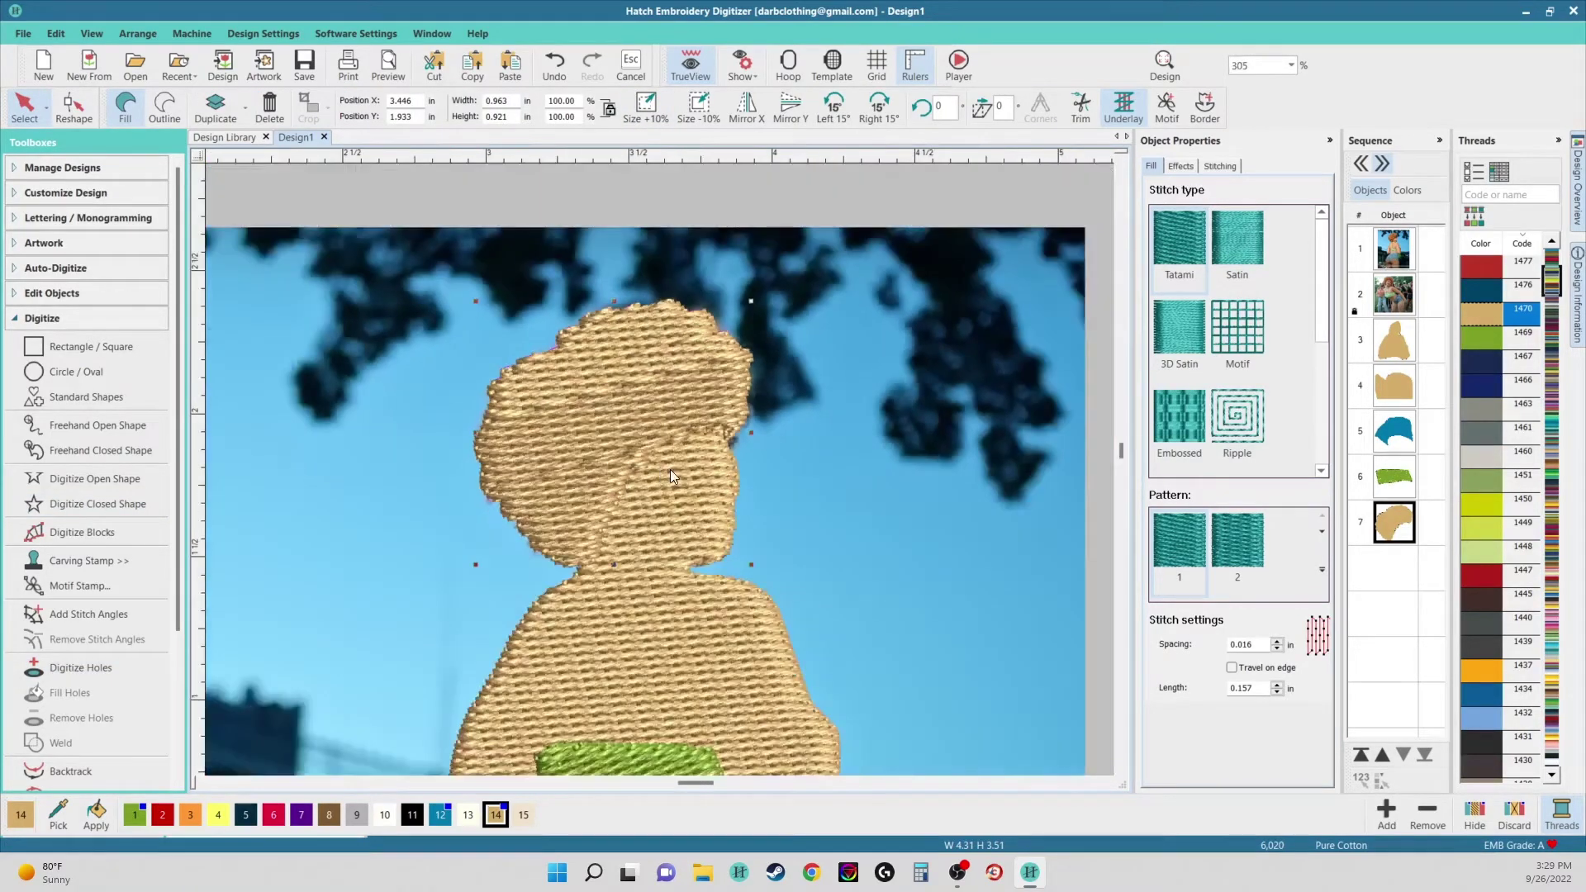
{"action": "left_click", "coordinate": [692, 70]}
{"action": "left_click", "coordinate": [692, 70]}
{"action": "left_click_drag", "start_coordinate": [1553, 287], "coordinate": [1552, 310]}
{"action": "left_click", "coordinate": [1487, 335]}
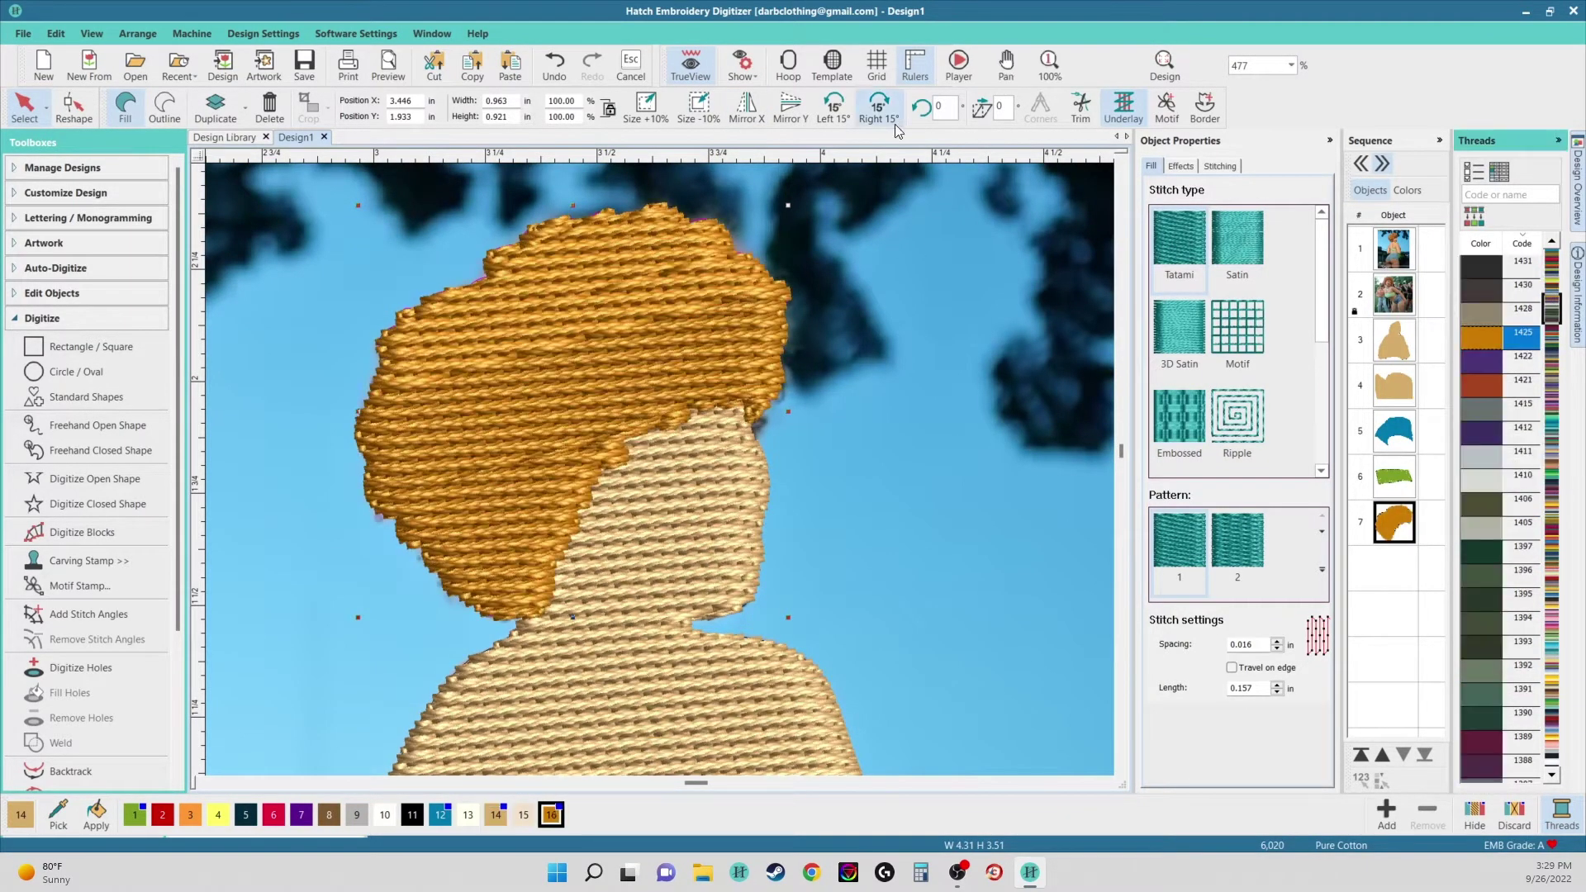
- Toggle TrueView off and on to compare the hair fill with the reference photo
{"action": "left_click", "coordinate": [698, 73]}
{"action": "left_click", "coordinate": [698, 72]}
{"action": "left_click", "coordinate": [698, 72]}
{"action": "left_click", "coordinate": [698, 73]}
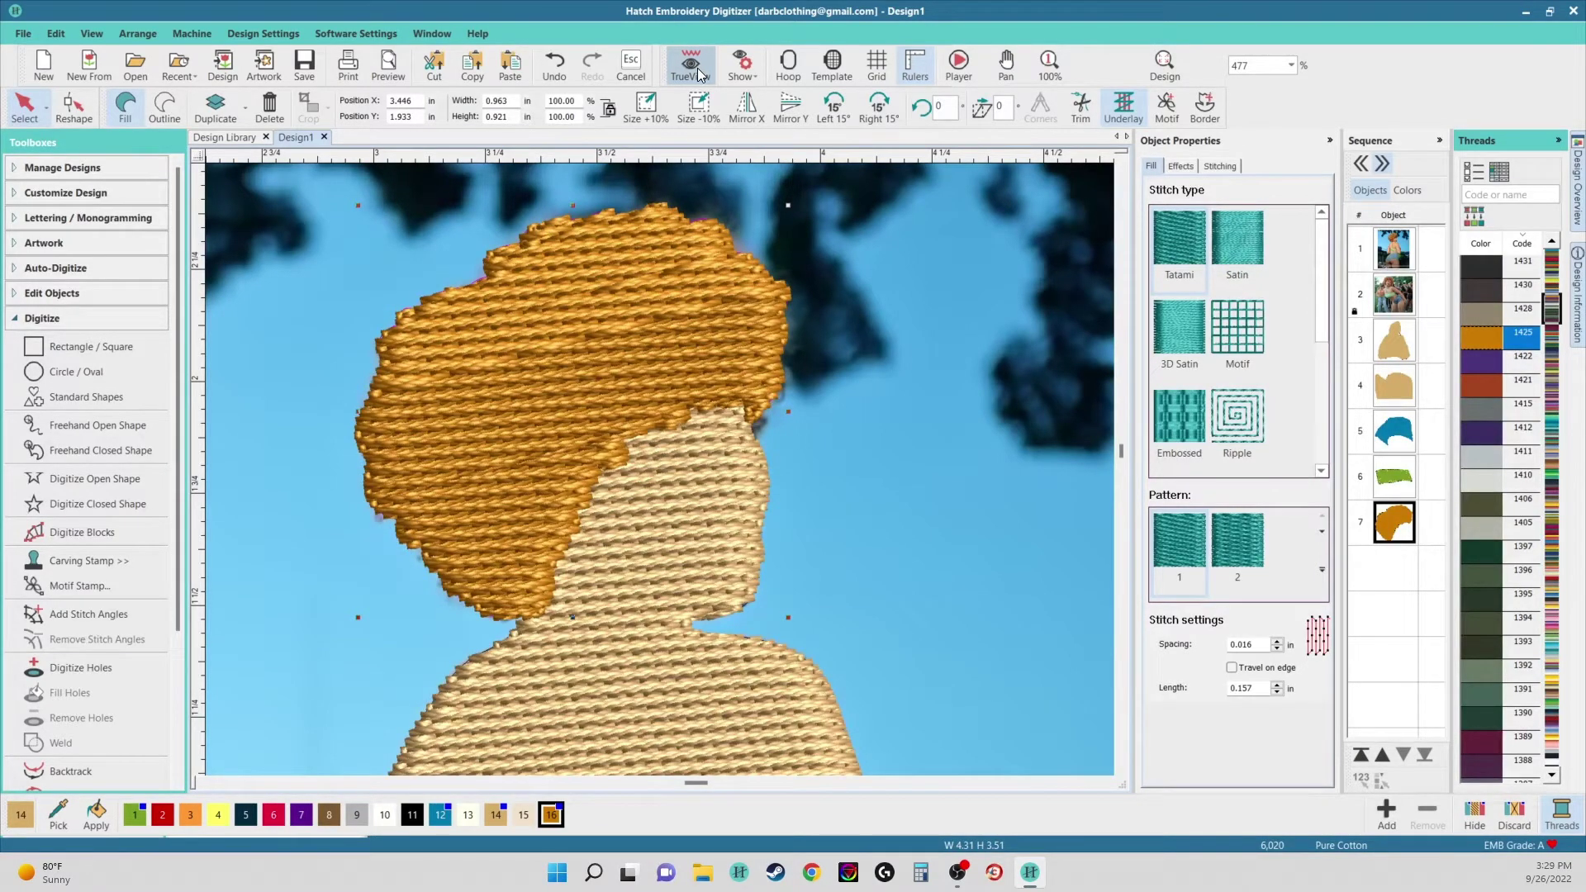
- Reshape the hair fill by adjusting its stitch end point near the nape, with the whole design in view
{"action": "key", "text": "0"}
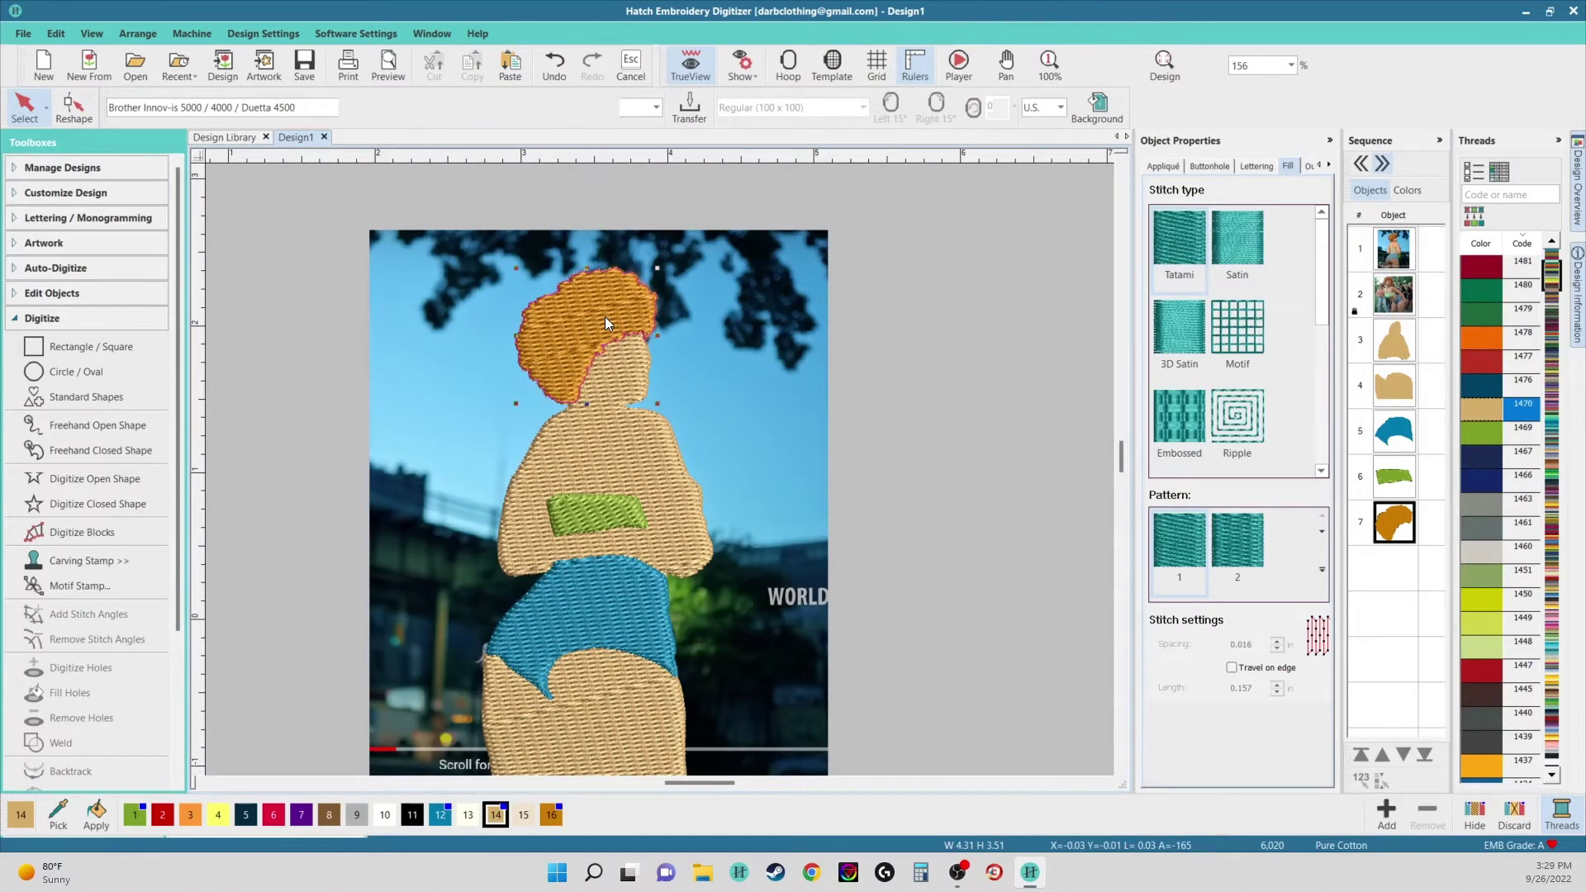
{"action": "key", "text": "h"}
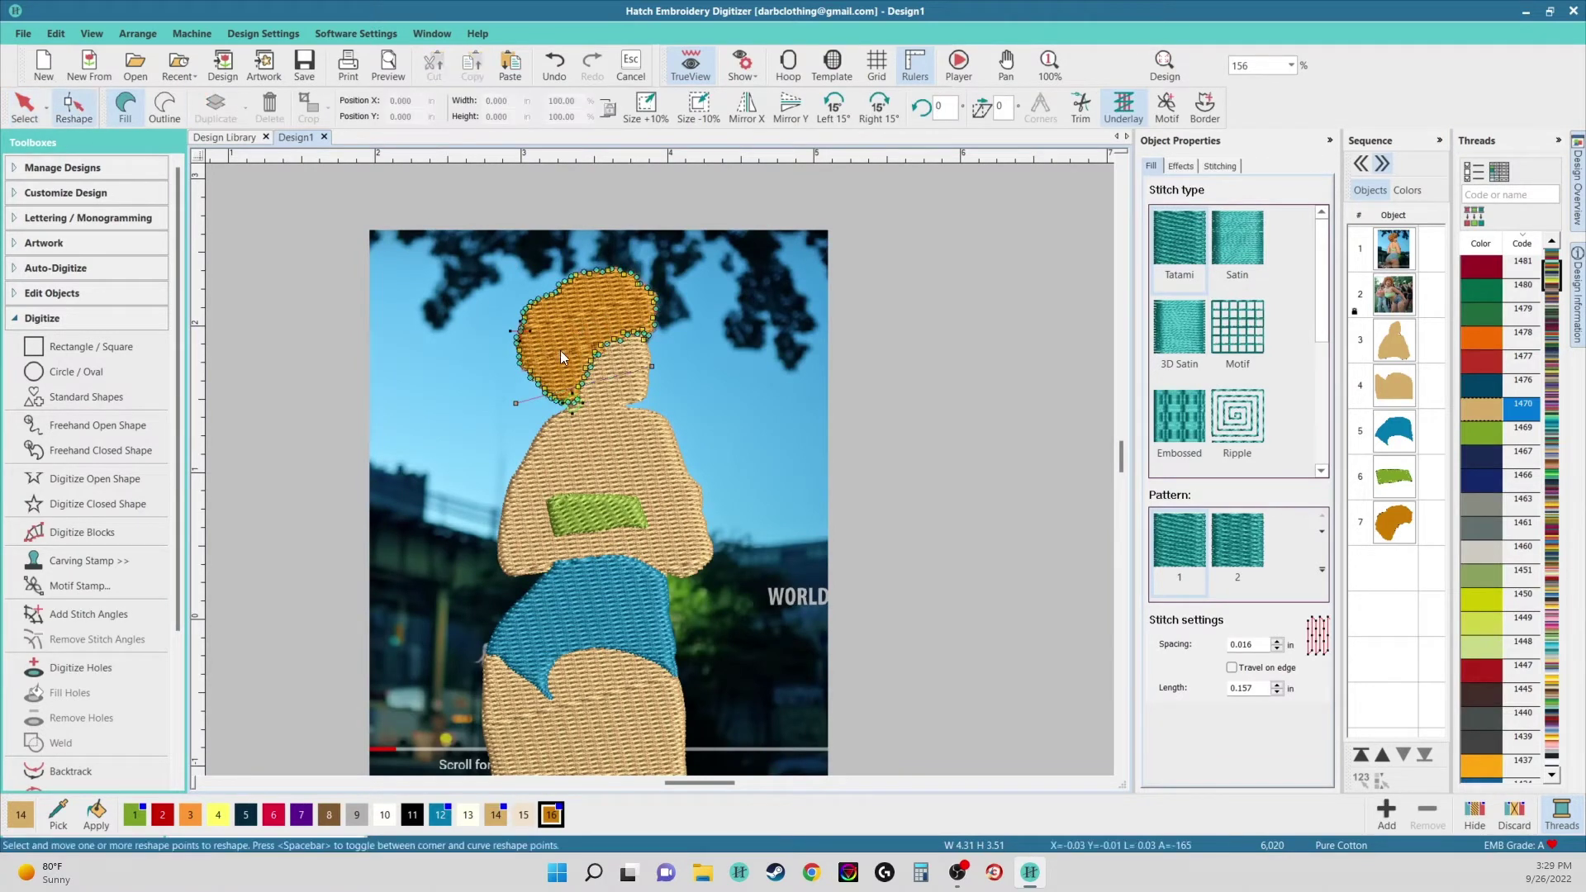
{"action": "left_click", "coordinate": [581, 402]}
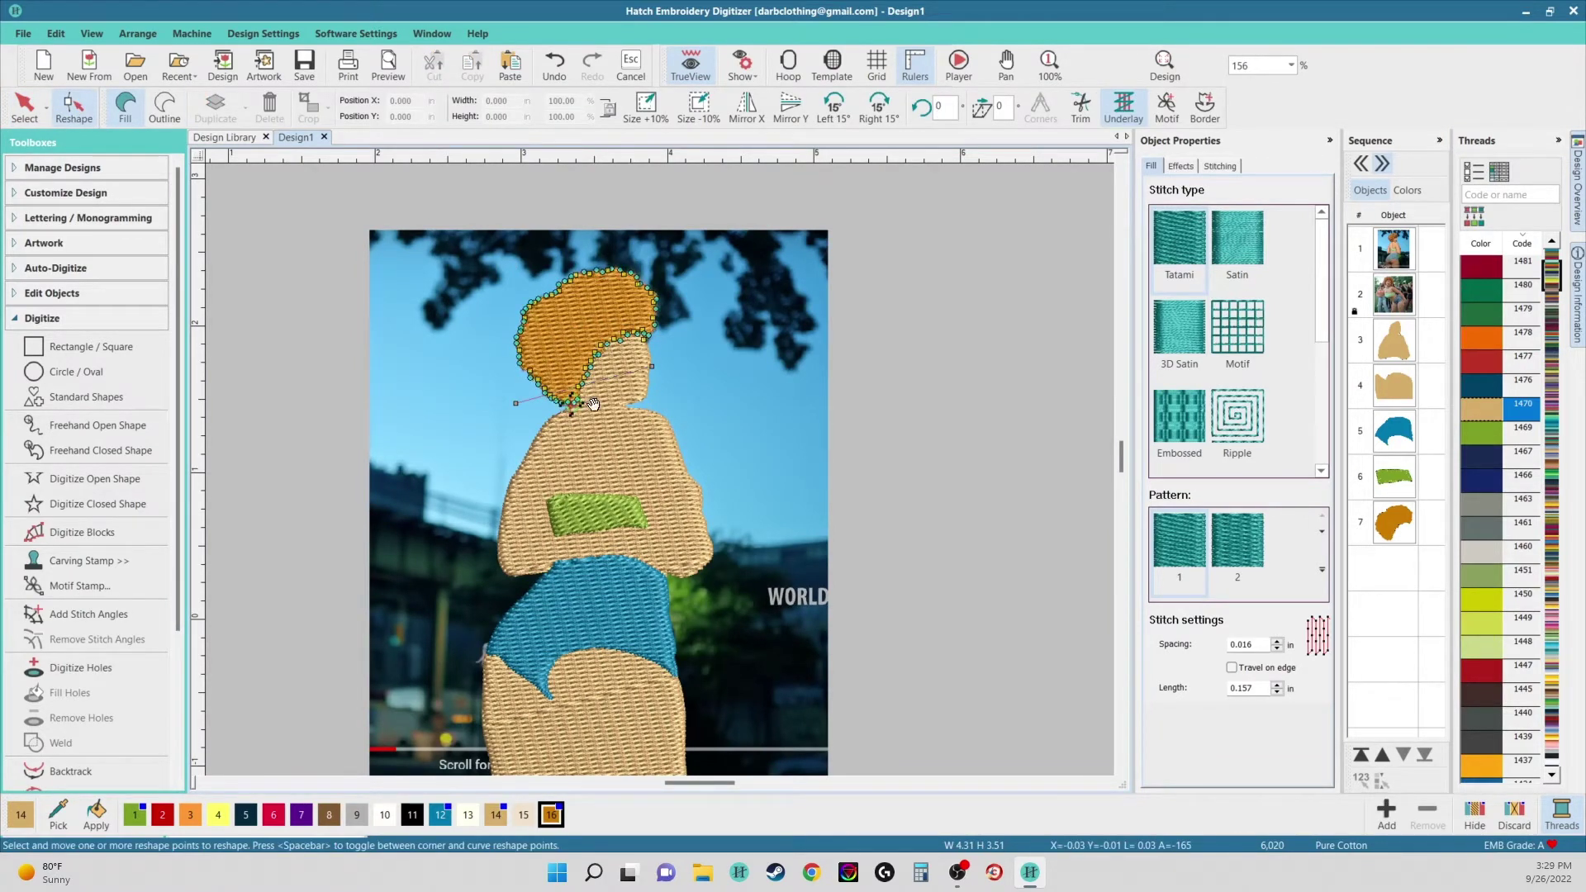
{"action": "left_click", "coordinate": [24, 106]}
- Select the lower skin fill and move its stitch end point from the shorts' edge to the bottom corner of the outer thigh
{"action": "left_click", "coordinate": [622, 711]}
{"action": "scroll", "coordinate": [666, 466], "scroll_direction": "up", "scroll_amount": 4}
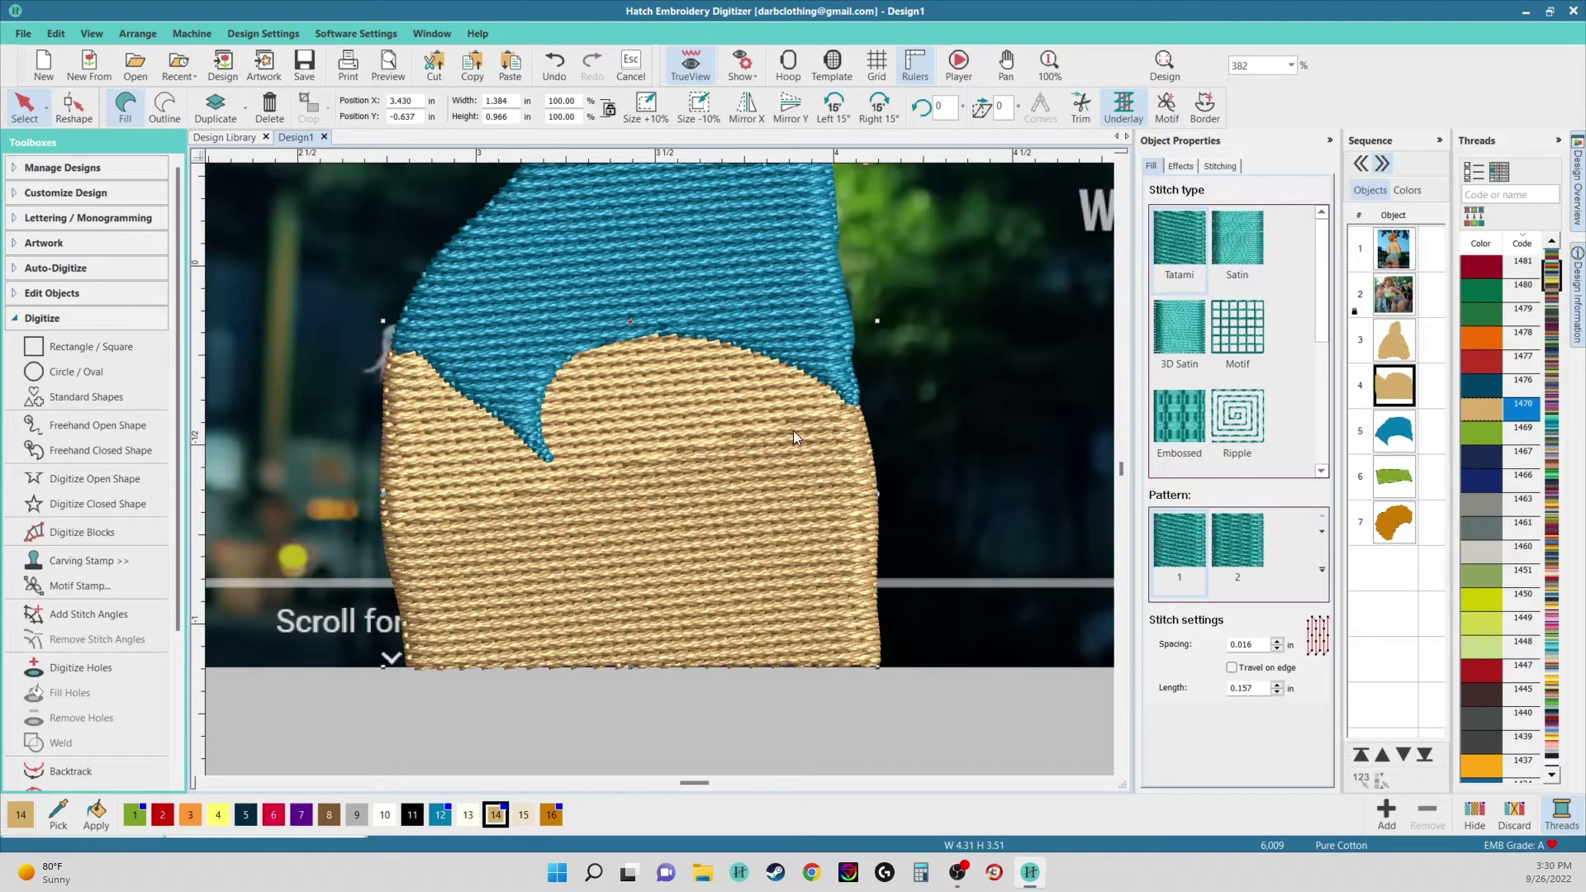
{"action": "key", "text": "h"}
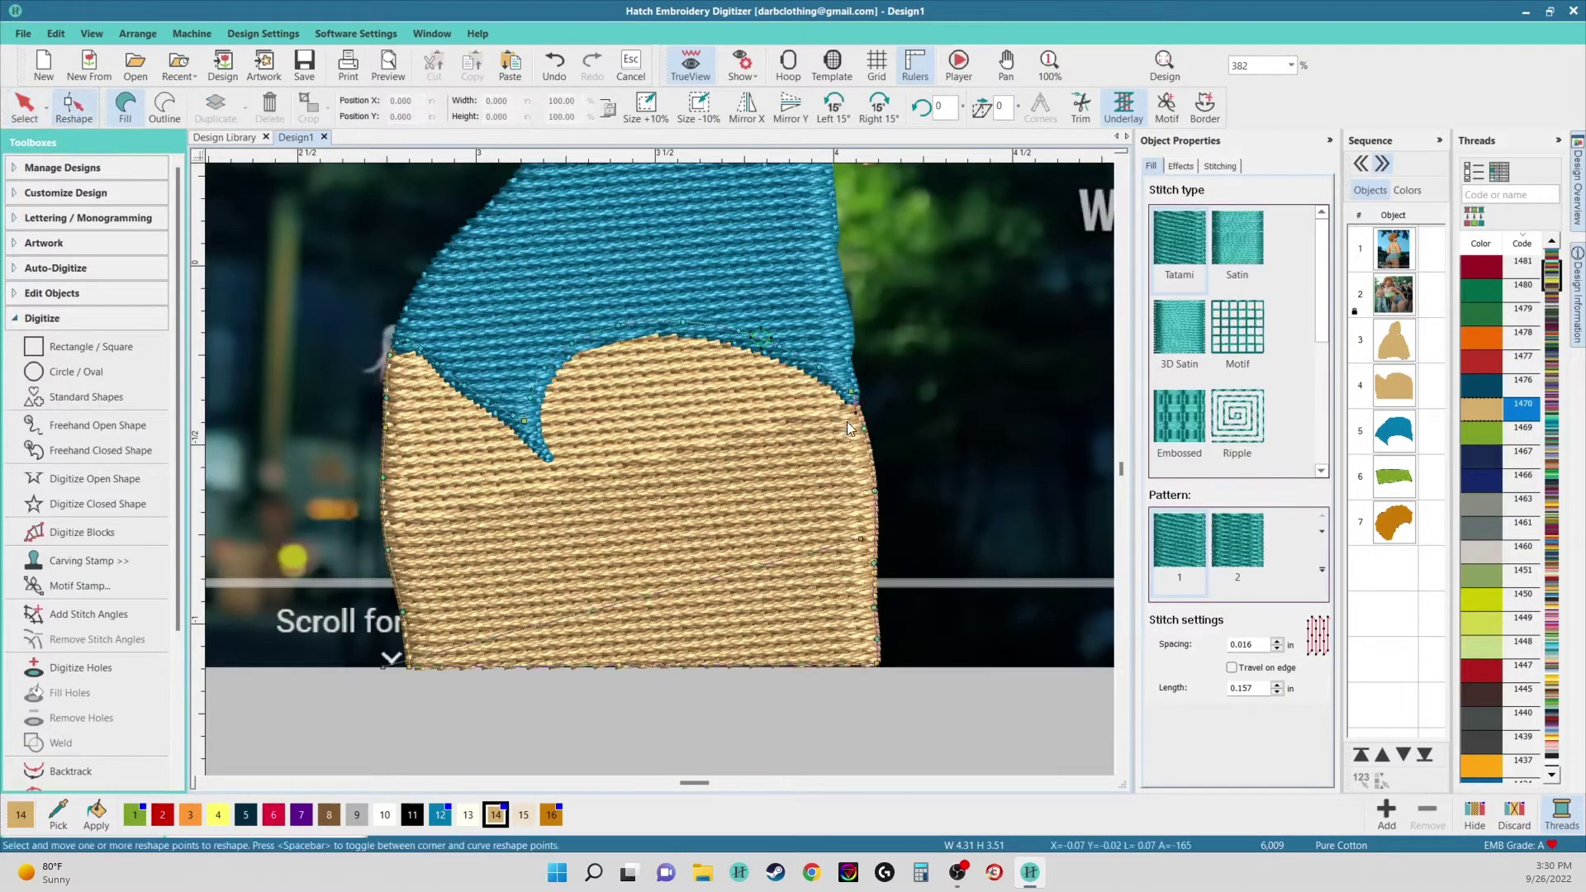
{"action": "left_click_drag", "start_coordinate": [856, 405], "coordinate": [878, 667]}
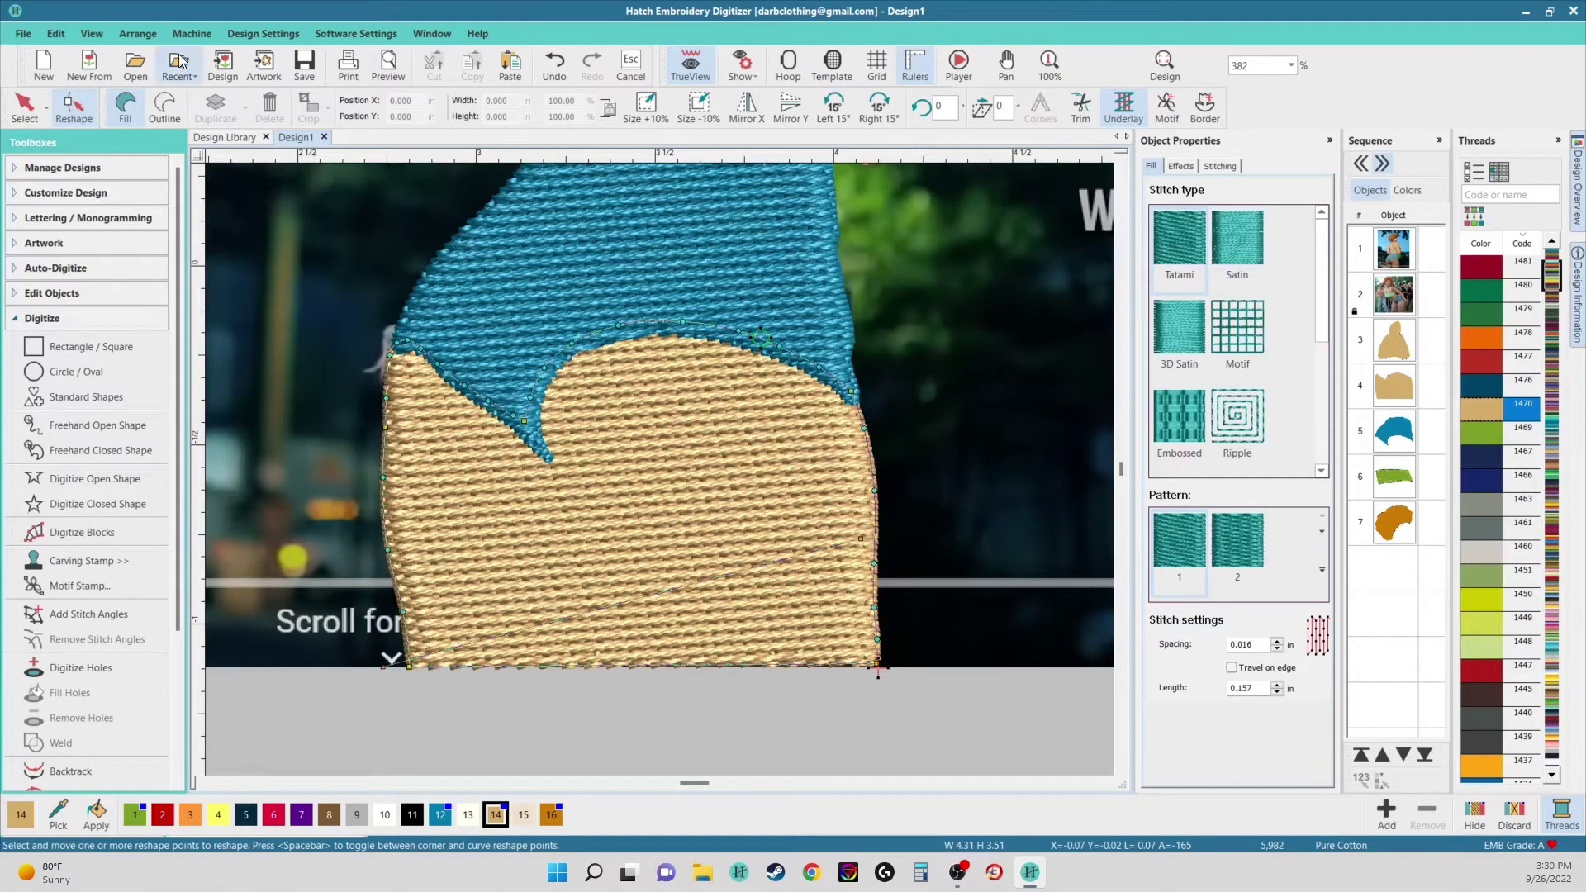
{"action": "left_click", "coordinate": [25, 106]}
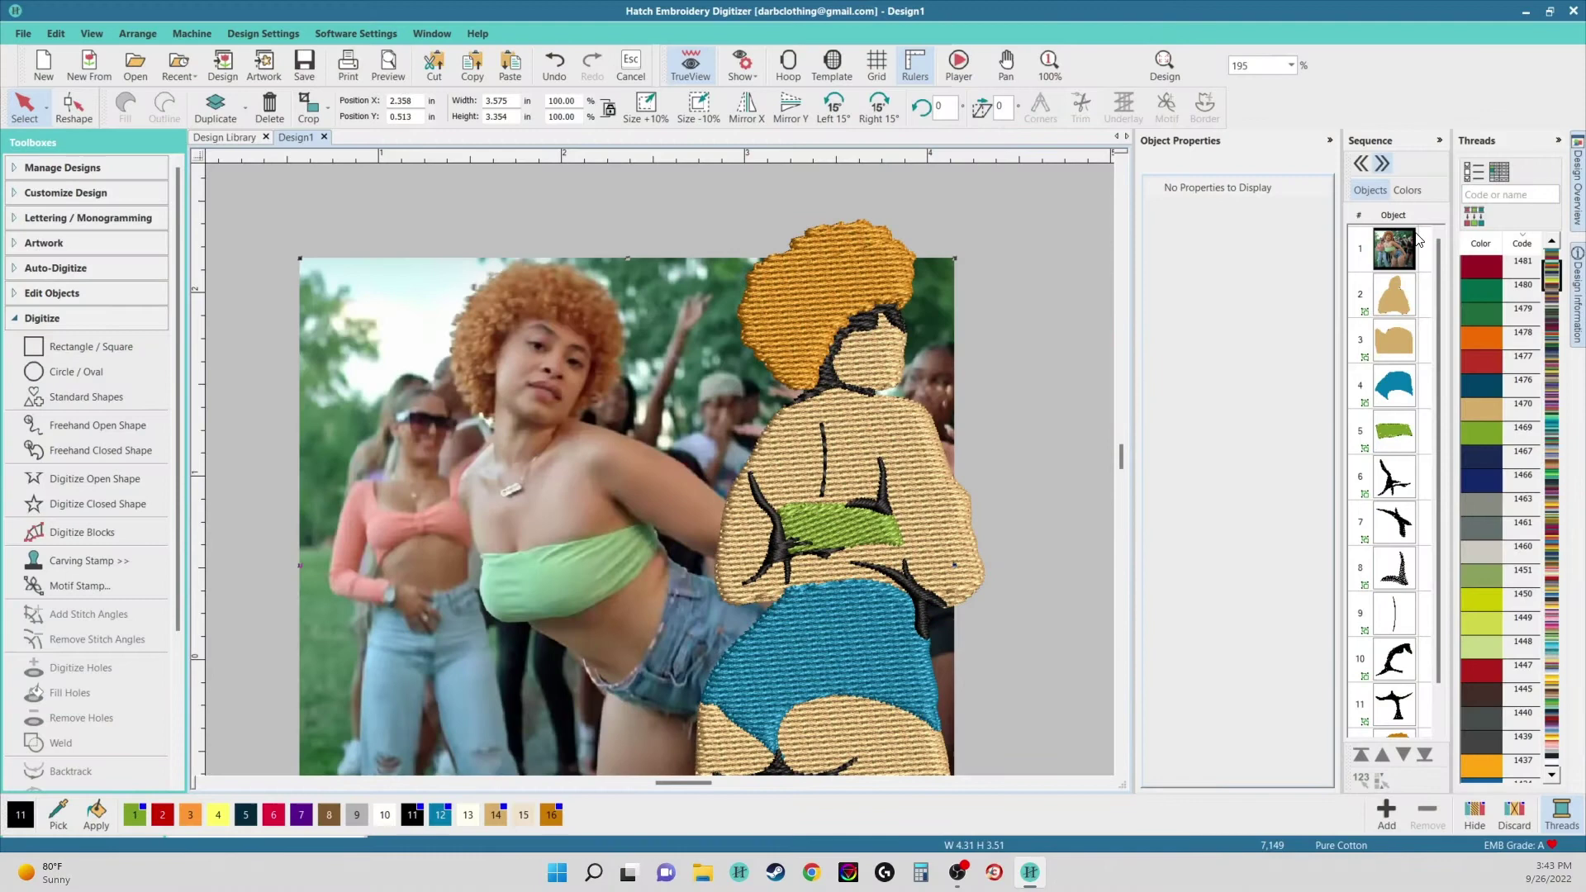
- Lock the front-view reference photo and start a closed shape for her skin, placing points along the forehead and the side of the face
{"action": "right_click", "coordinate": [1405, 245]}
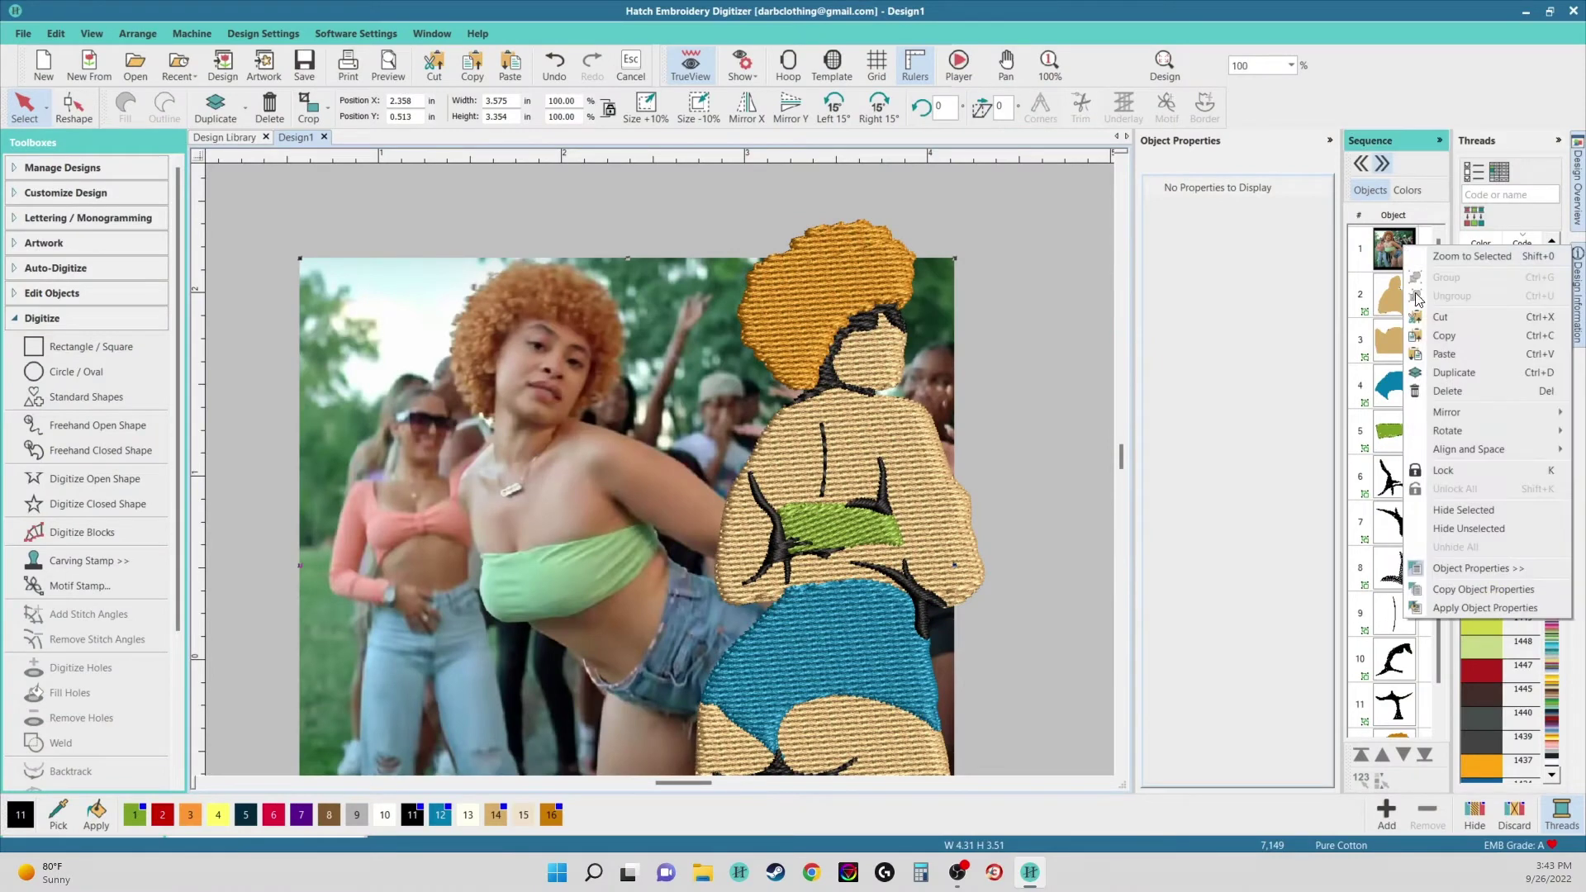
{"action": "left_click", "coordinate": [1458, 469]}
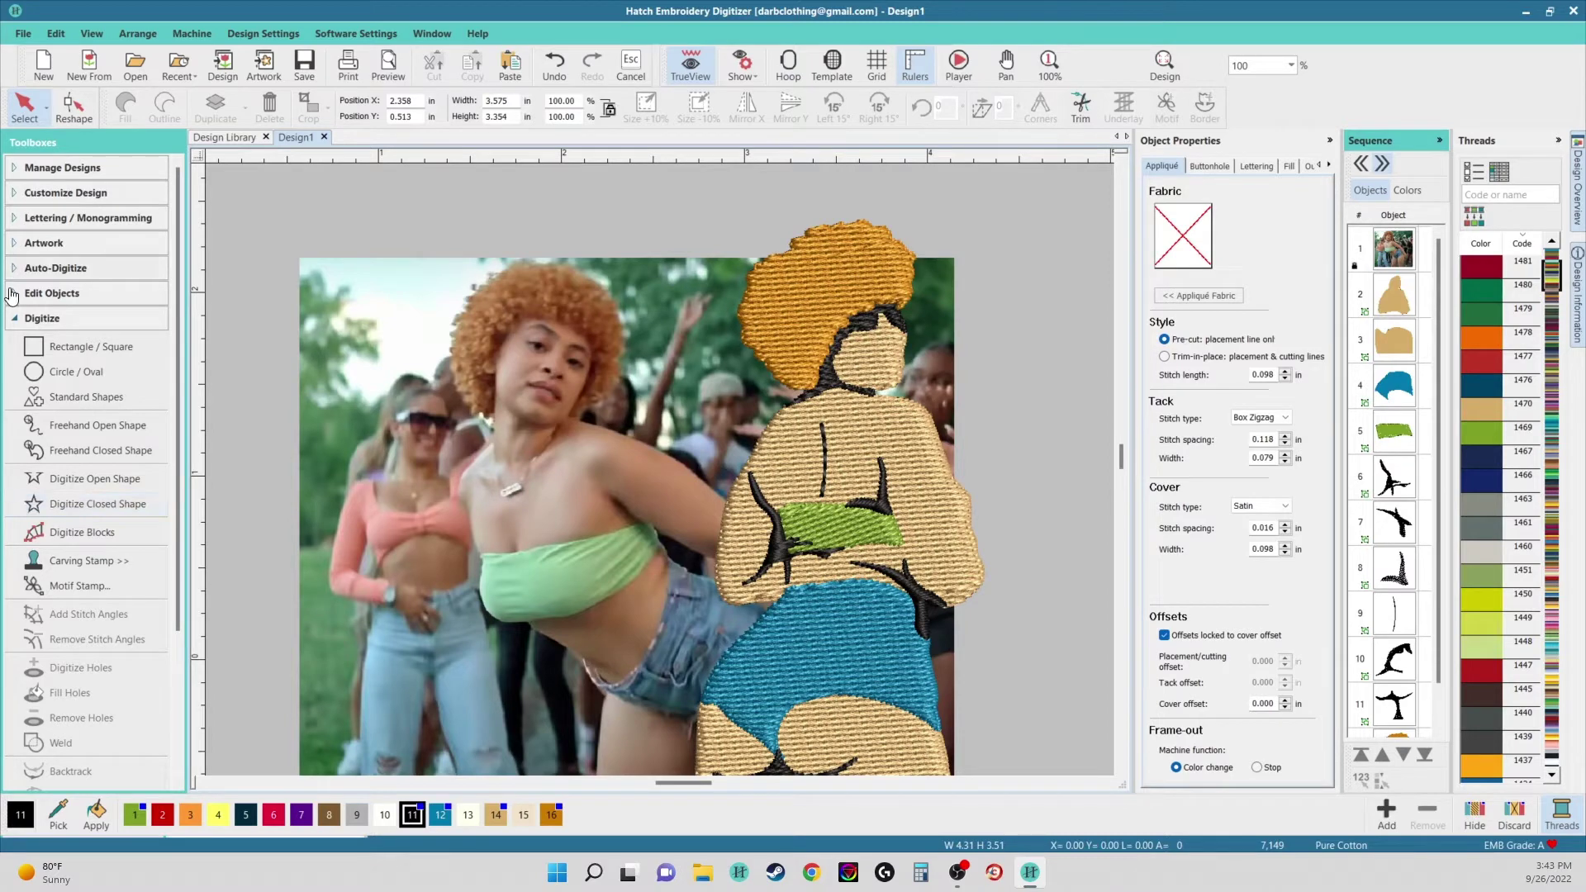
{"action": "left_click", "coordinate": [98, 504]}
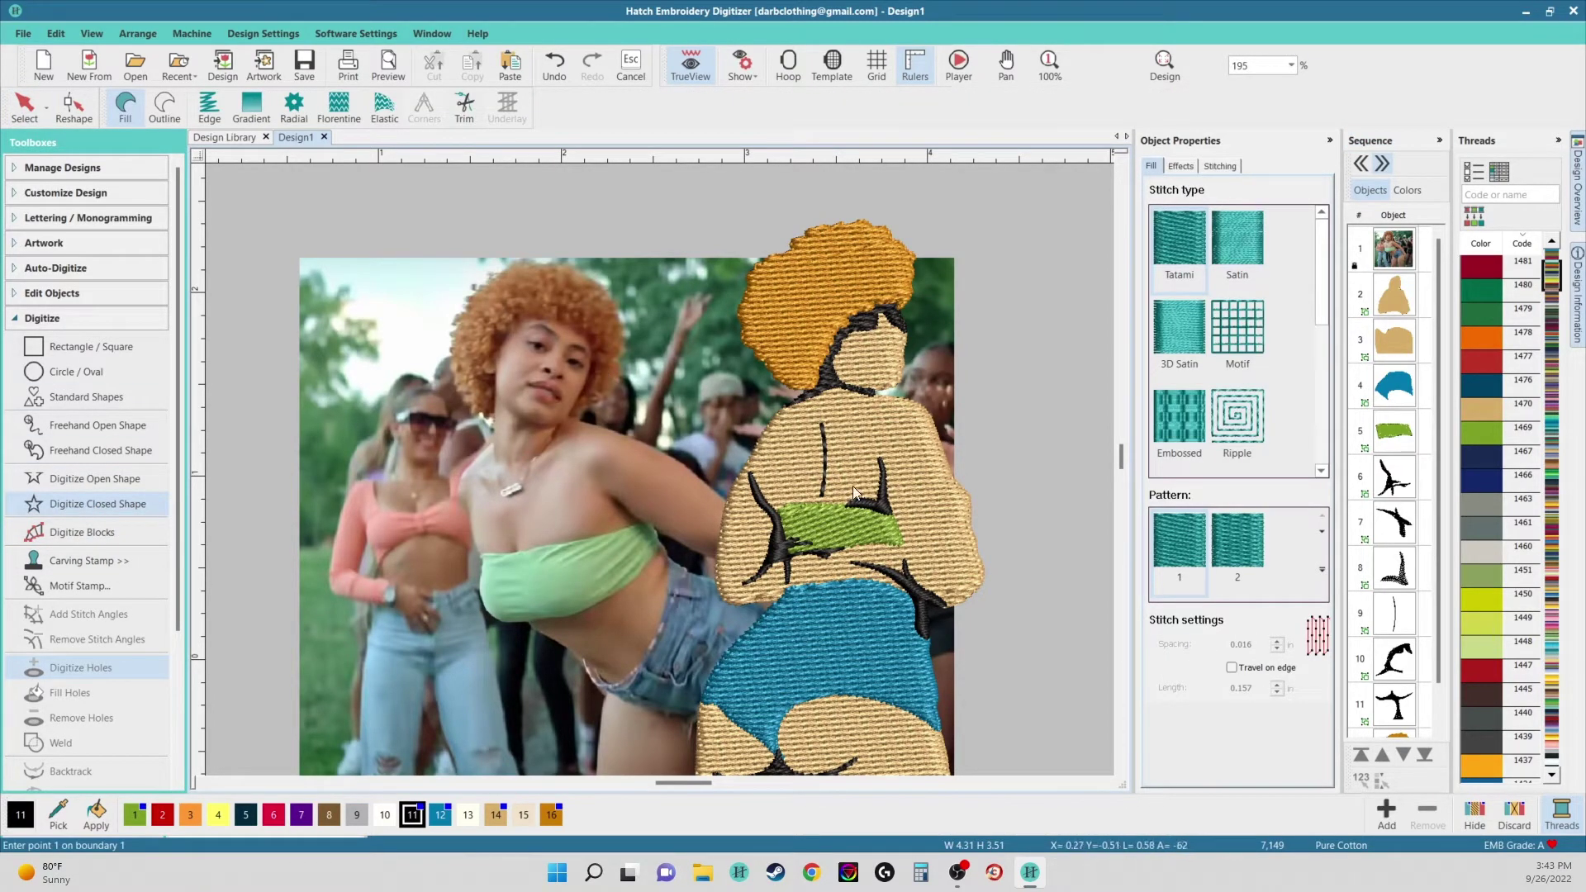
{"action": "scroll", "coordinate": [628, 438], "scroll_direction": "down", "scroll_amount": 2}
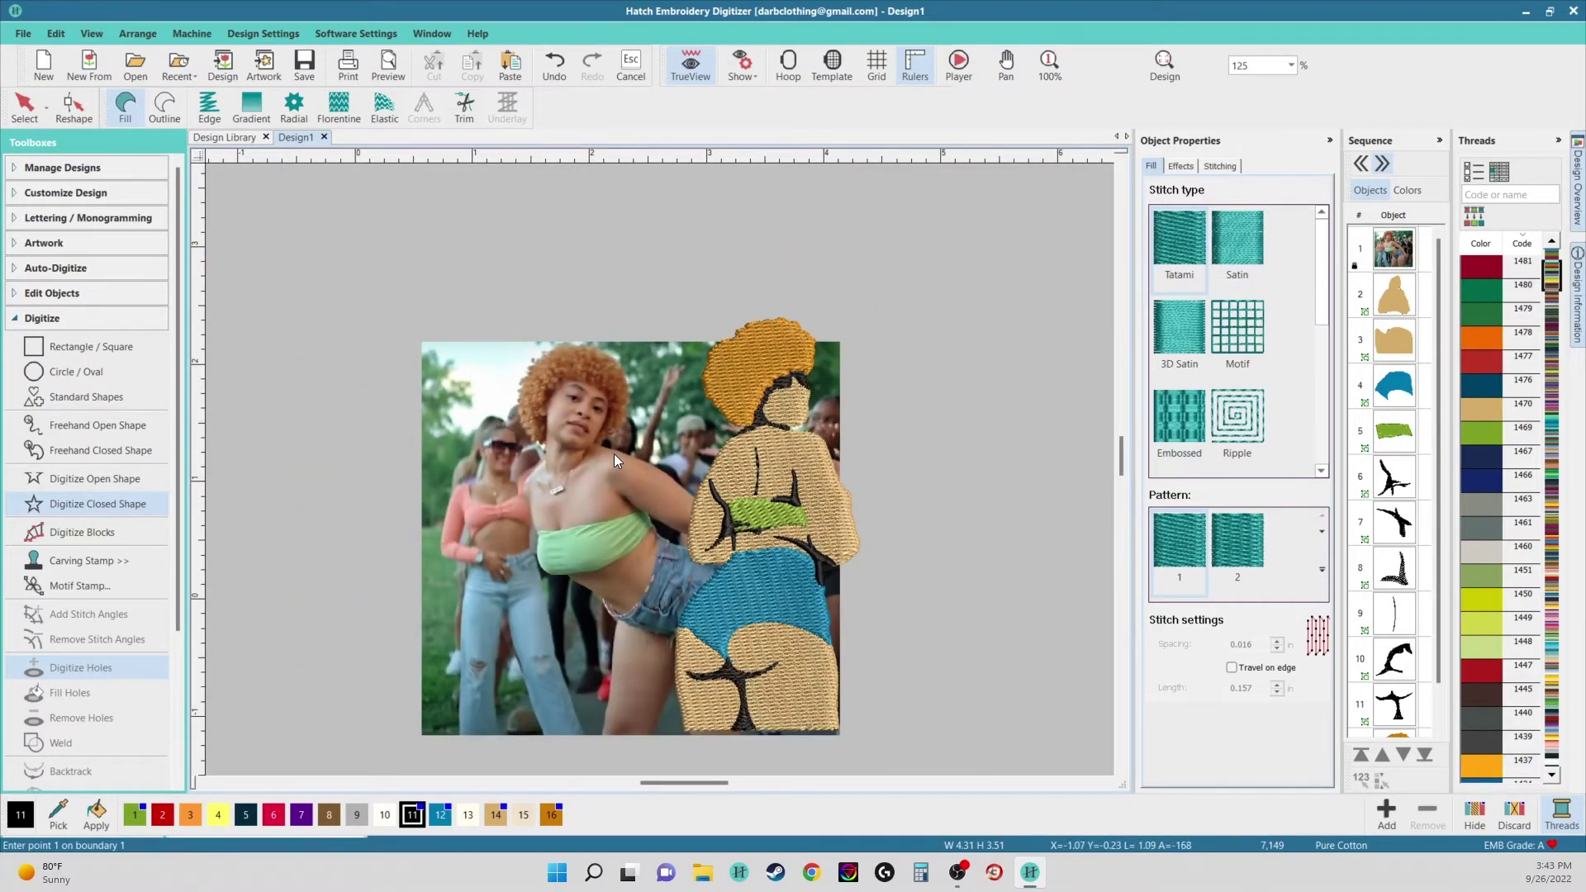
{"action": "scroll", "coordinate": [657, 469], "scroll_direction": "up", "scroll_amount": 4}
{"action": "scroll", "coordinate": [532, 418], "scroll_direction": "up", "scroll_amount": 3}
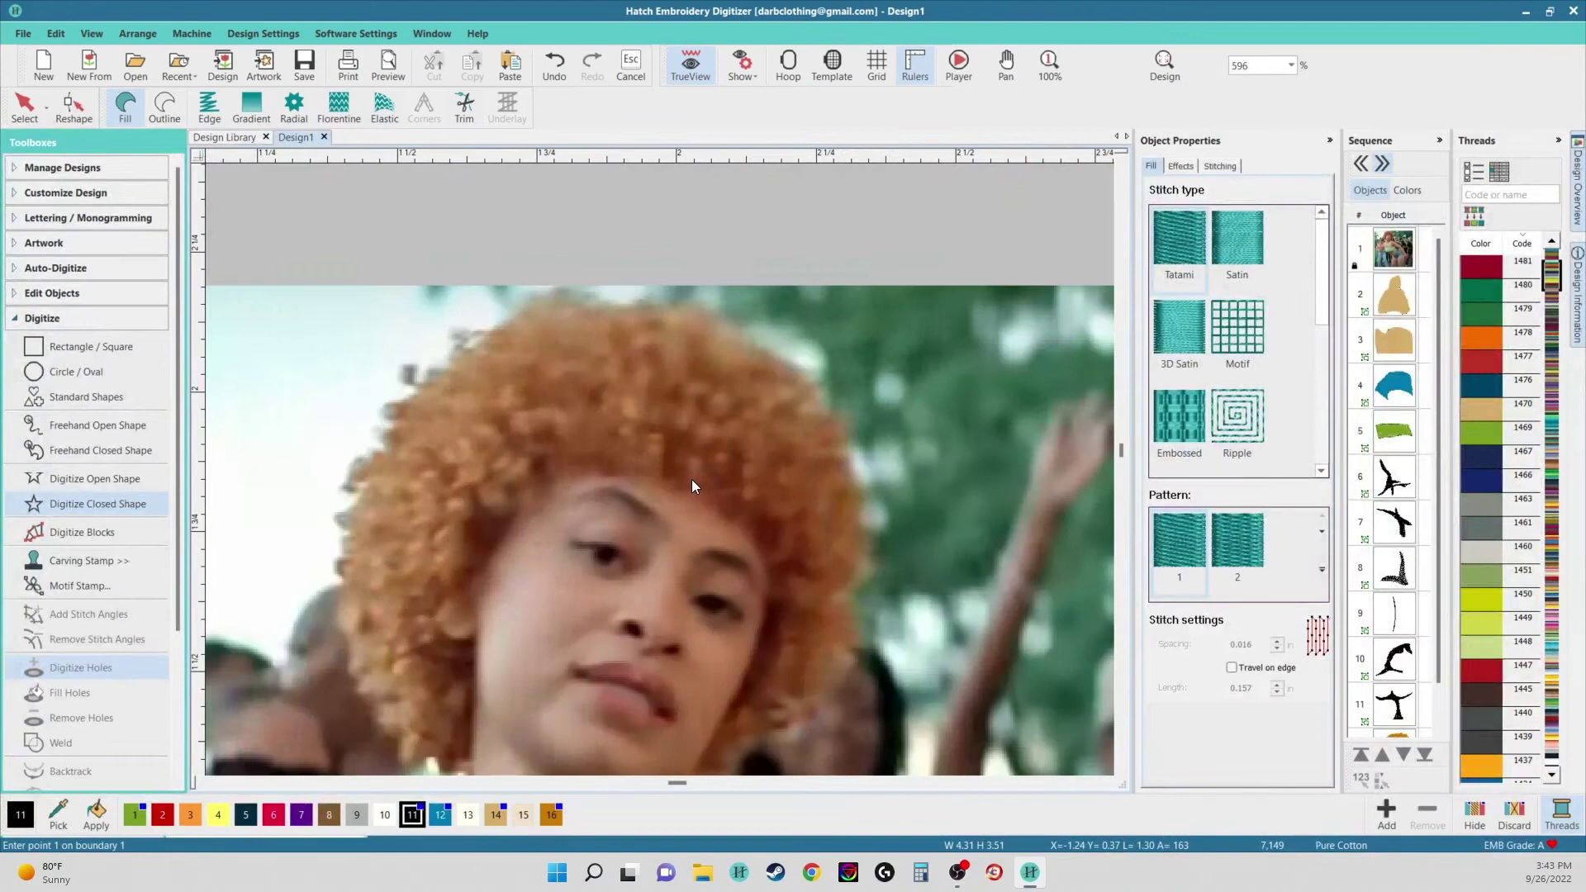
{"action": "left_click", "coordinate": [692, 472]}
{"action": "left_click", "coordinate": [535, 468]}
{"action": "left_click", "coordinate": [487, 535]}
{"action": "left_click", "coordinate": [465, 598]}
- Continue the skin outline down the neck and outer shoulder, and across the upper edge of the green tube top
{"action": "scroll", "coordinate": [469, 622], "scroll_direction": "down", "scroll_amount": 3}
{"action": "scroll", "coordinate": [666, 474], "scroll_direction": "up", "scroll_amount": 3}
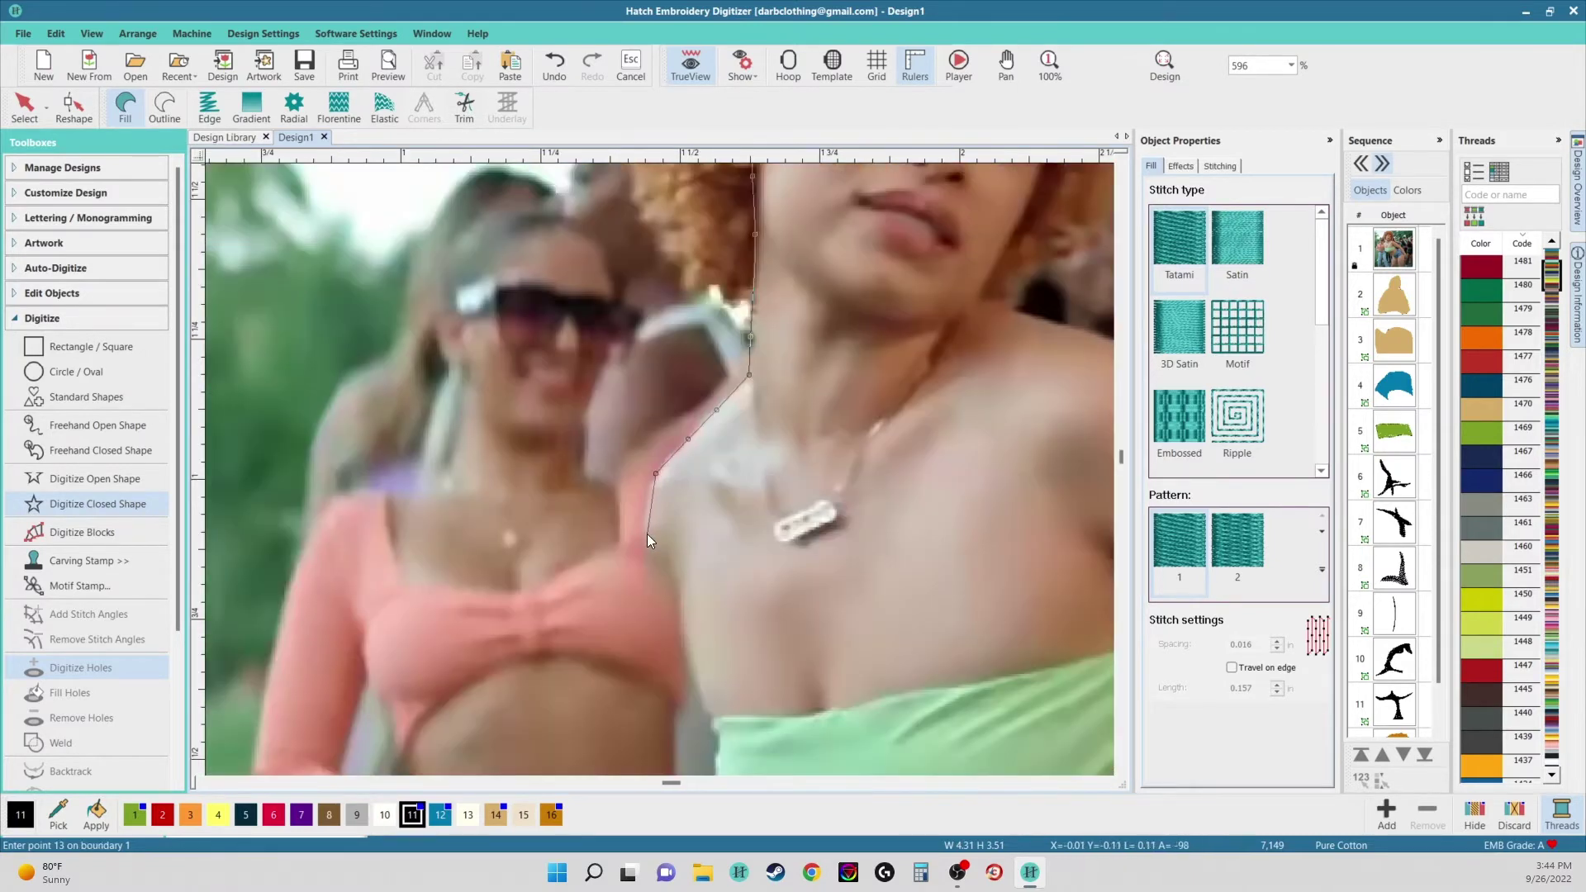
{"action": "left_click", "coordinate": [647, 534]}
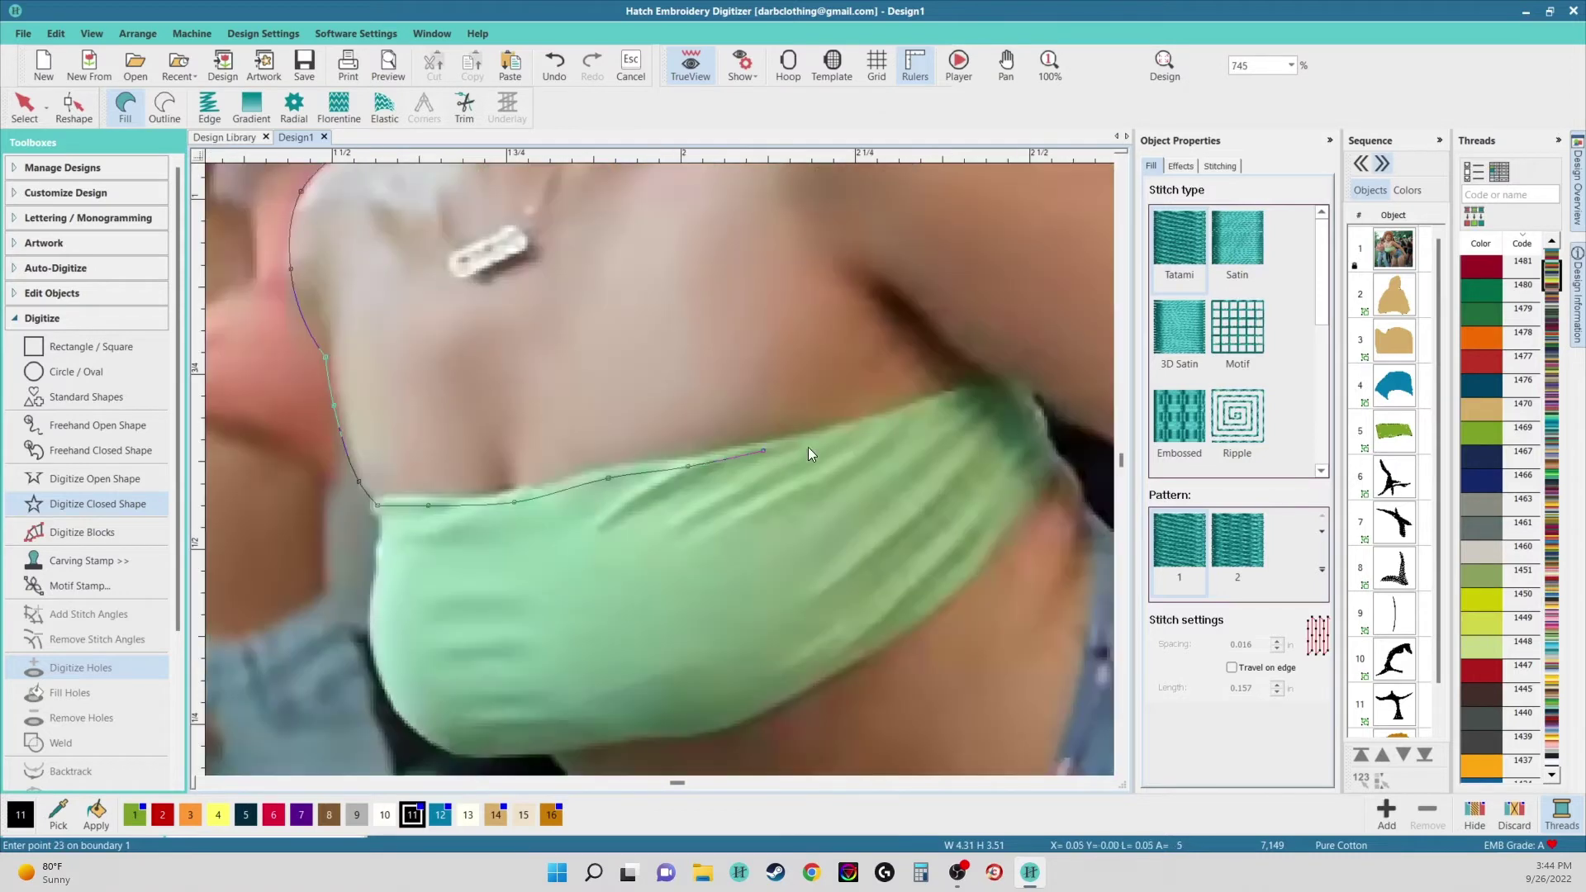
{"action": "left_click", "coordinate": [854, 430]}
{"action": "left_click", "coordinate": [949, 401]}
- Extend the skin outline past the armpit and along the underside of the arm to the stitched back-view figure
{"action": "scroll", "coordinate": [659, 469], "scroll_direction": "up", "scroll_amount": 2}
{"action": "left_click", "coordinate": [674, 454]}
{"action": "left_click", "coordinate": [796, 517]}
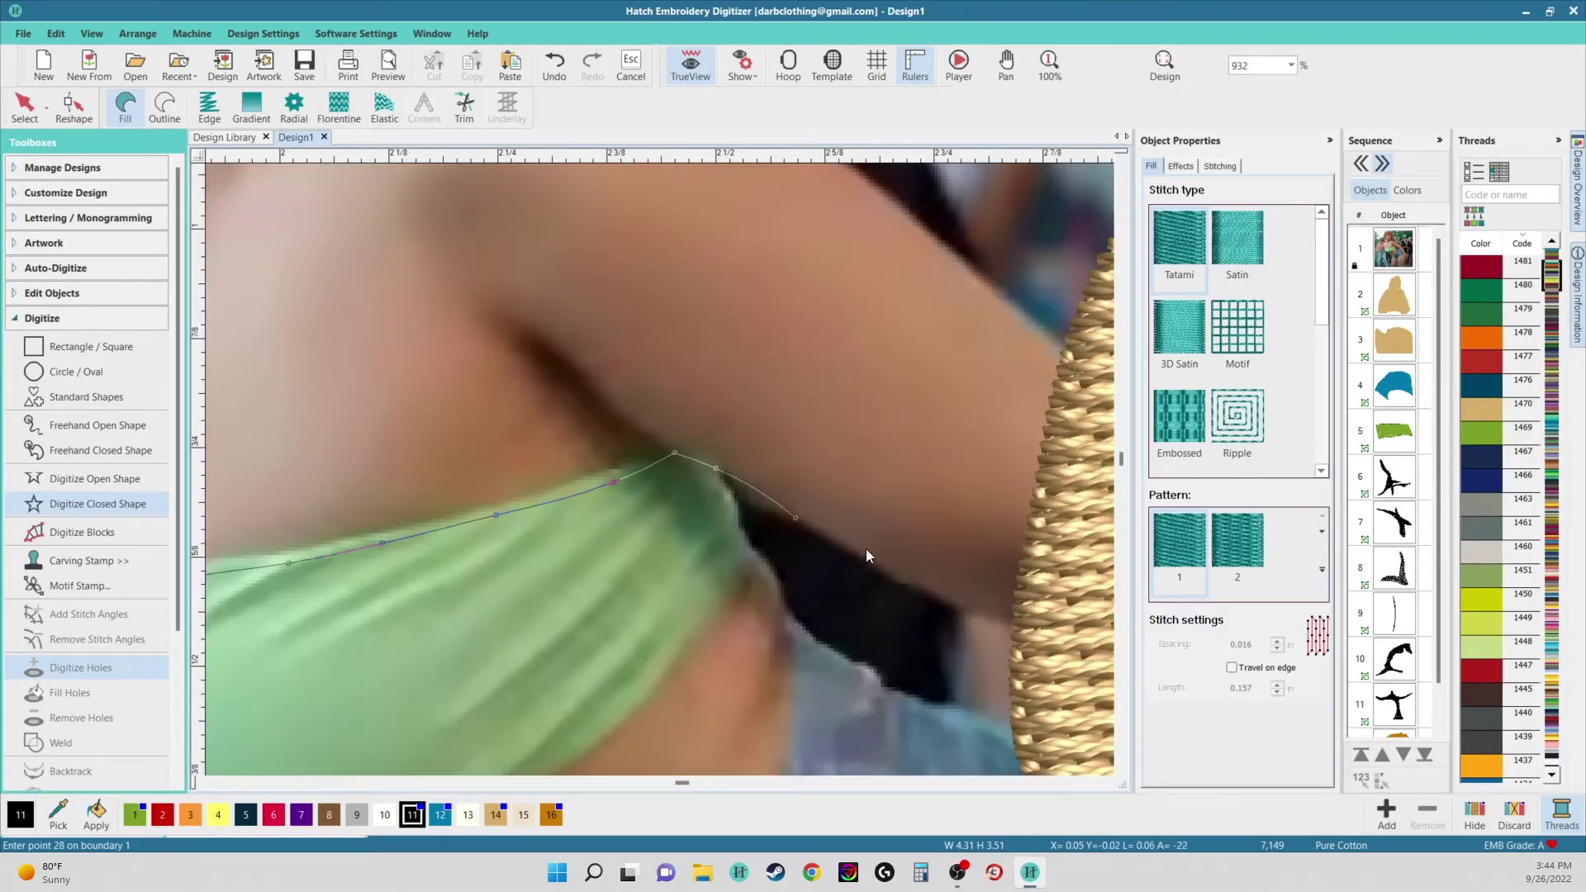
{"action": "left_click", "coordinate": [940, 598]}
{"action": "left_click", "coordinate": [1023, 626]}
- Bring the skin outline back along the upper arm and shoulder, and up the far side of the face to the forehead
{"action": "scroll", "coordinate": [1023, 627], "scroll_direction": "down", "scroll_amount": 2}
{"action": "scroll", "coordinate": [645, 459], "scroll_direction": "down", "scroll_amount": 1}
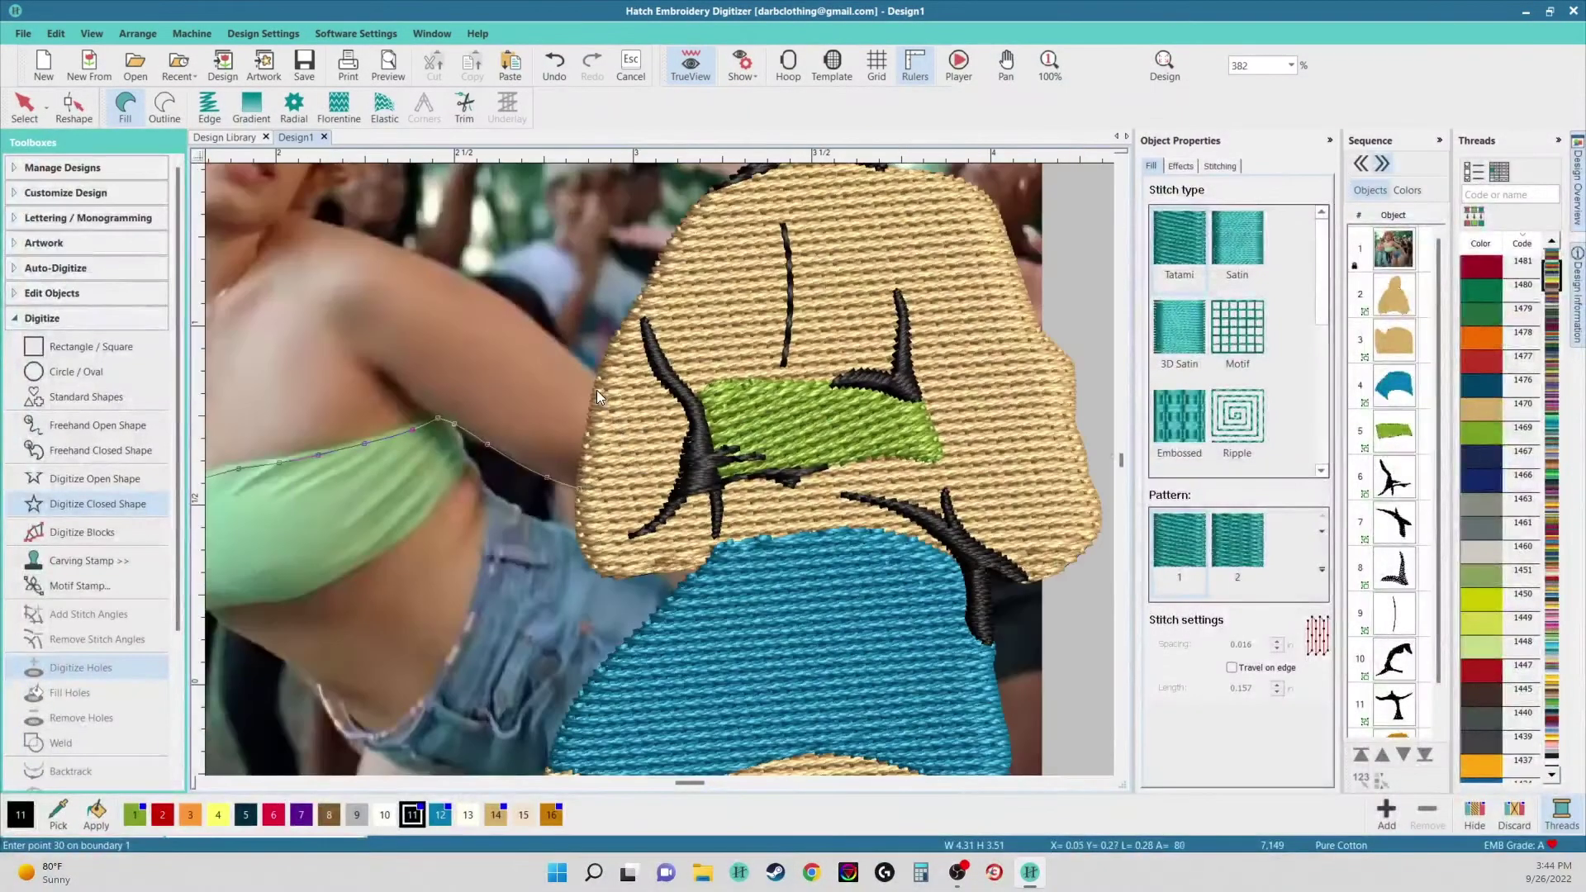
{"action": "scroll", "coordinate": [597, 390], "scroll_direction": "up", "scroll_amount": 2}
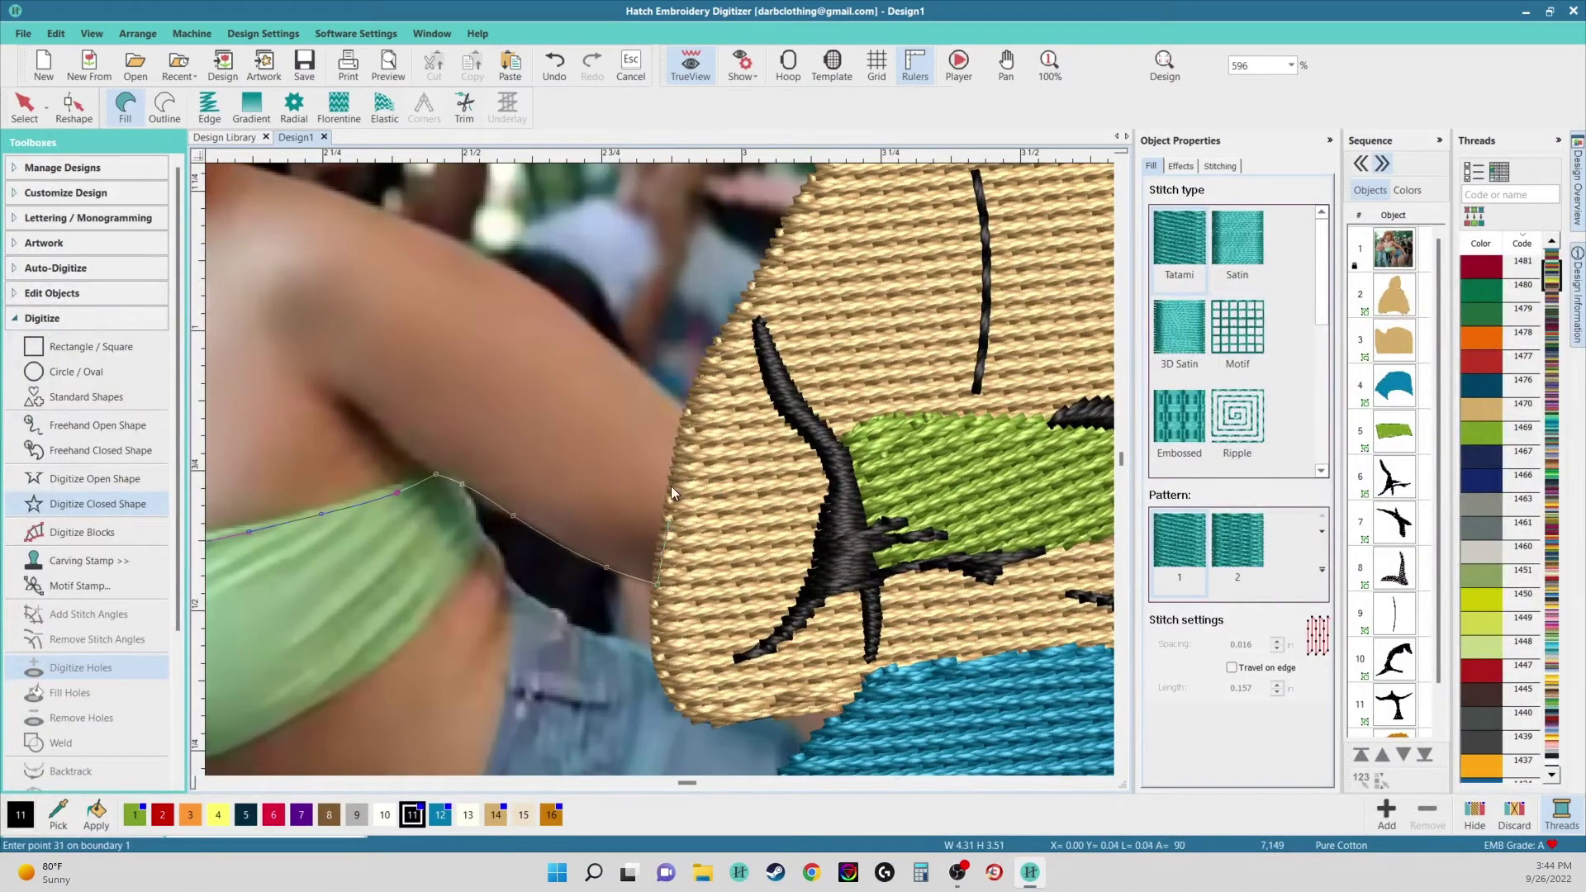
{"action": "left_click", "coordinate": [651, 379]}
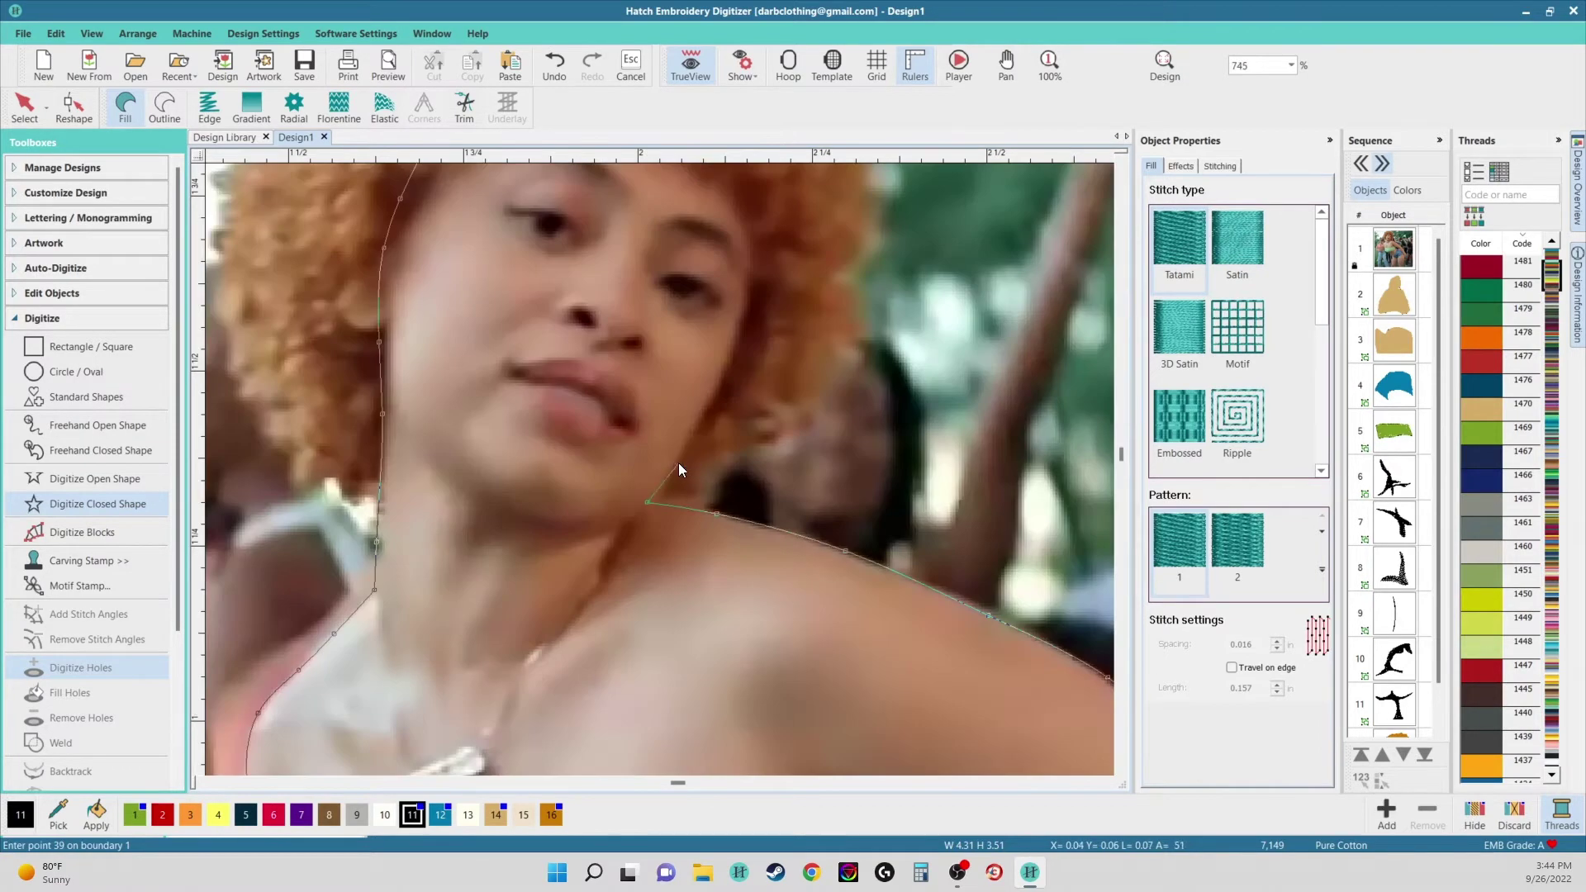
{"action": "left_click", "coordinate": [679, 464]}
{"action": "left_click", "coordinate": [728, 364]}
{"action": "left_click", "coordinate": [749, 273]}
{"action": "scroll", "coordinate": [746, 271], "scroll_direction": "down", "scroll_amount": 1}
{"action": "left_click", "coordinate": [668, 448]}
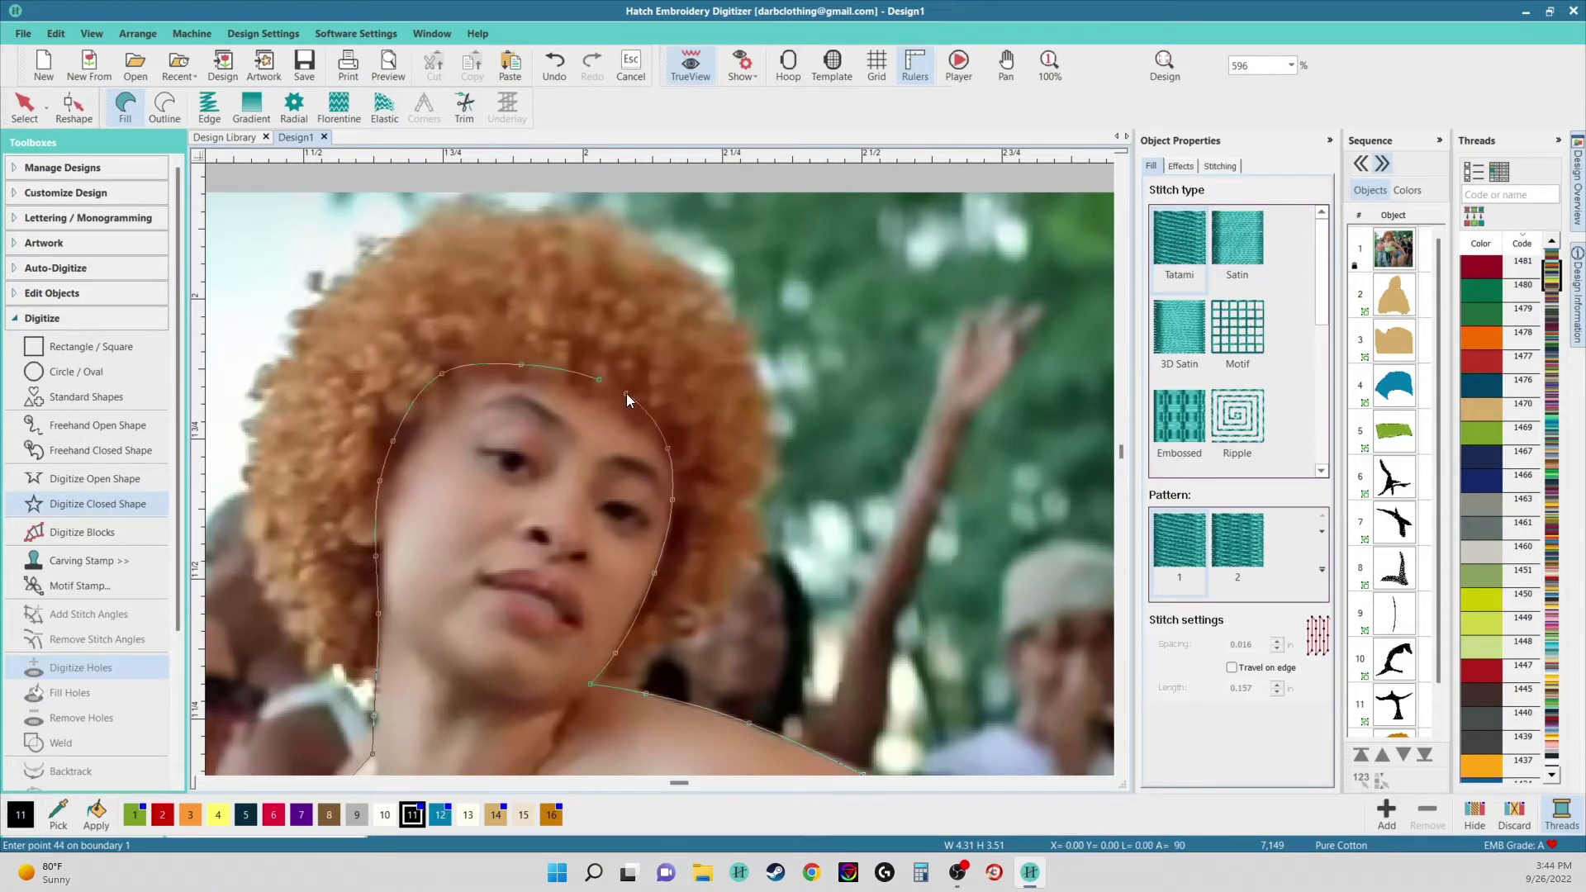
- Close the head and upper-body shape and recolor the fill with tan palette color 14
{"action": "key", "text": "Return"}
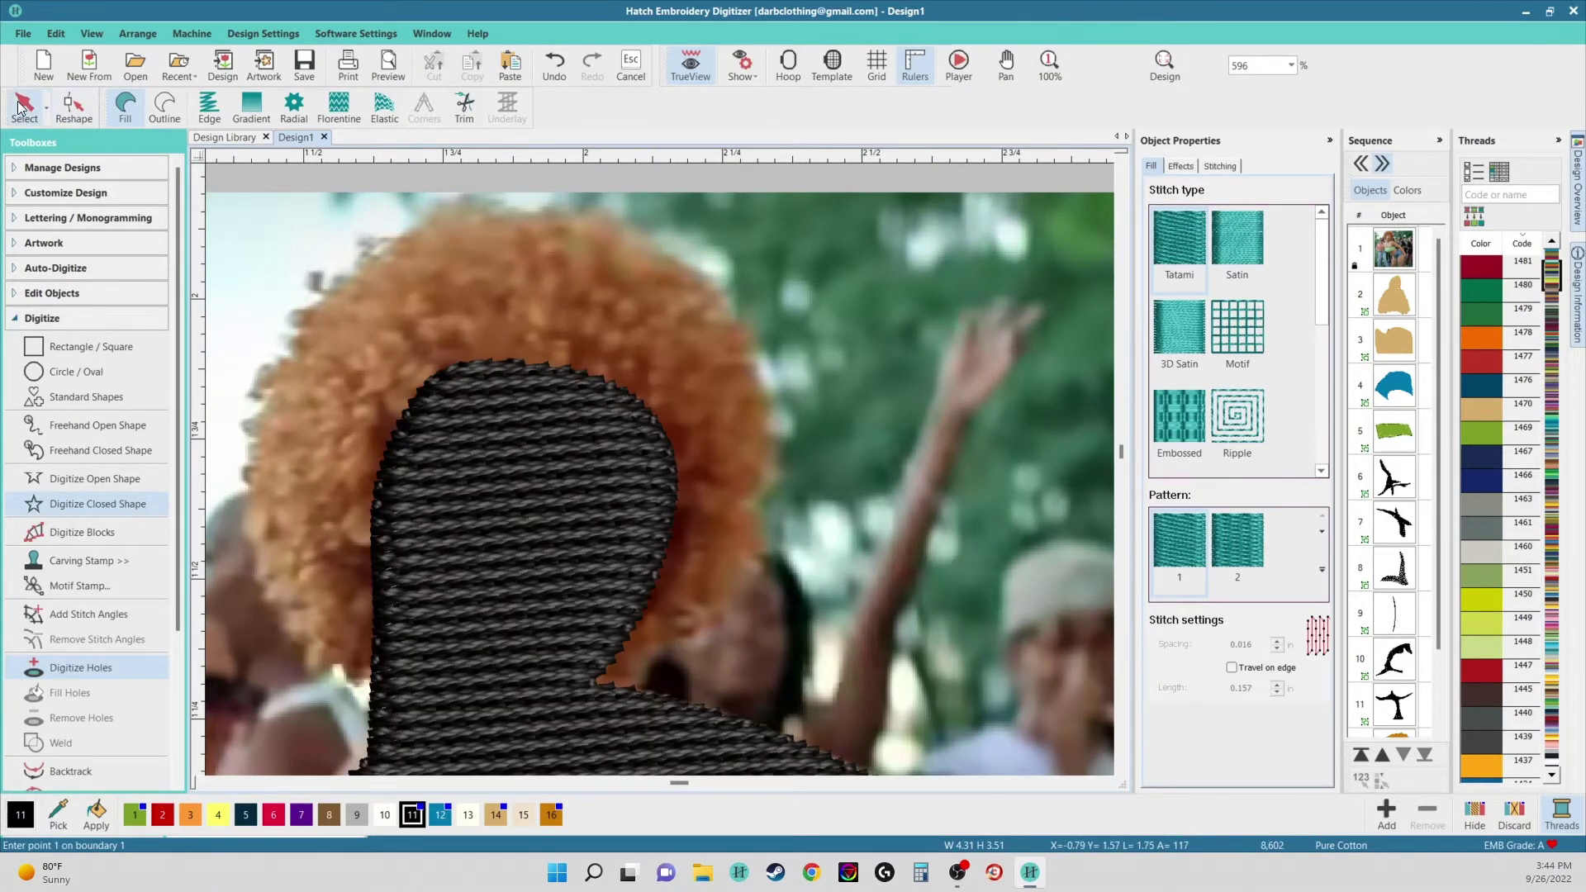
{"action": "key", "text": "Escape"}
{"action": "left_click", "coordinate": [495, 816]}
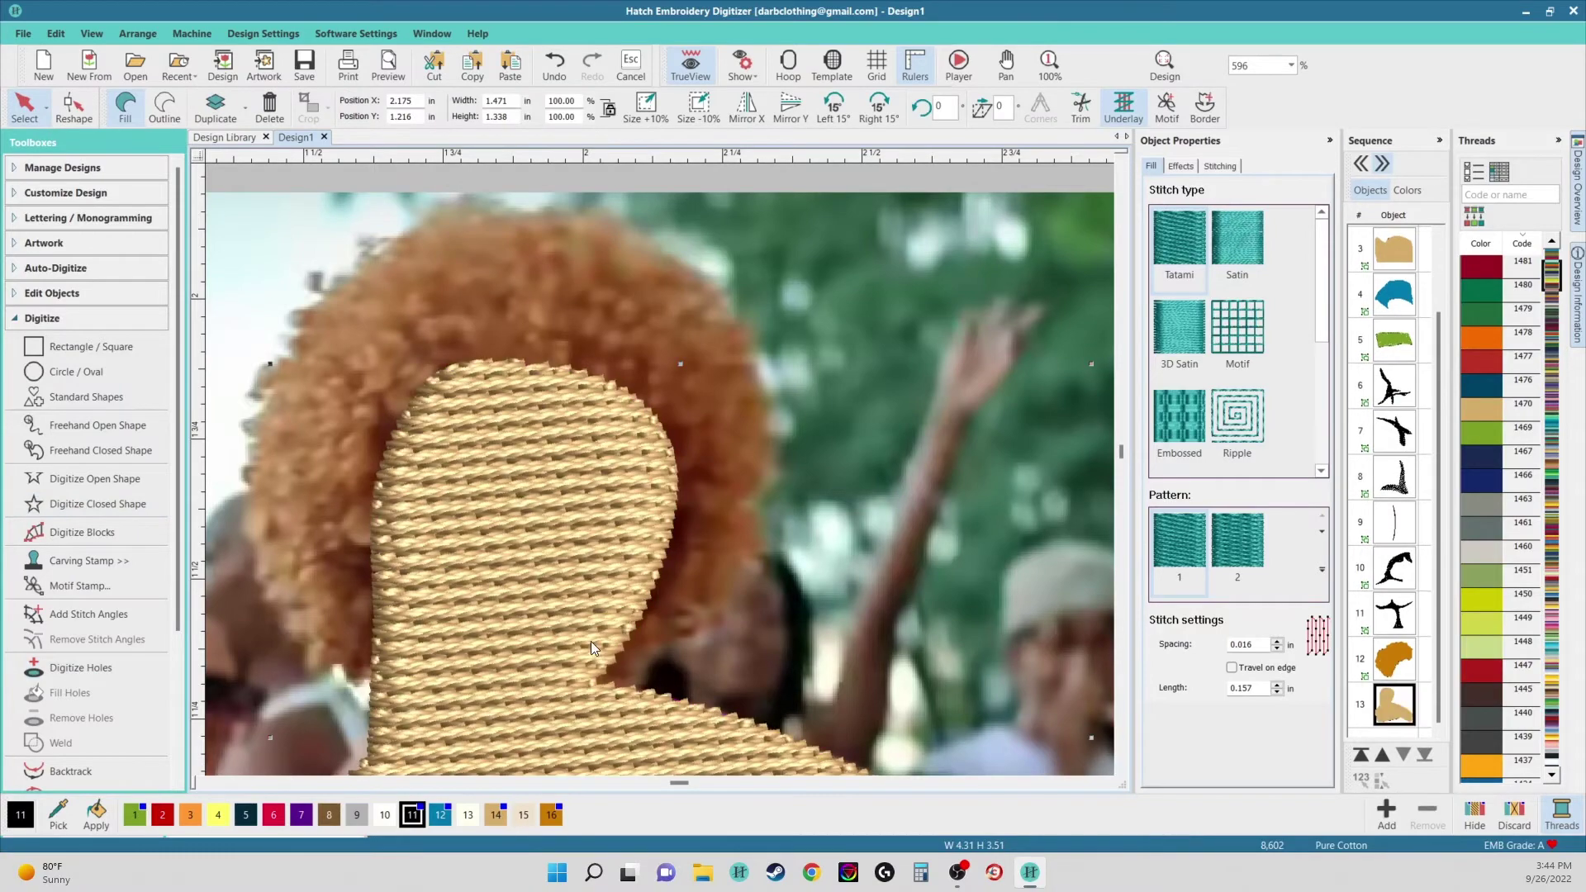
- Start a closed fill shape in tan palette color 14 for the front-view midriff, tracing from below the armpit onto the shorts' waistband
{"action": "scroll", "coordinate": [652, 482], "scroll_direction": "down", "scroll_amount": 5}
{"action": "scroll", "coordinate": [740, 593], "scroll_direction": "up", "scroll_amount": 3}
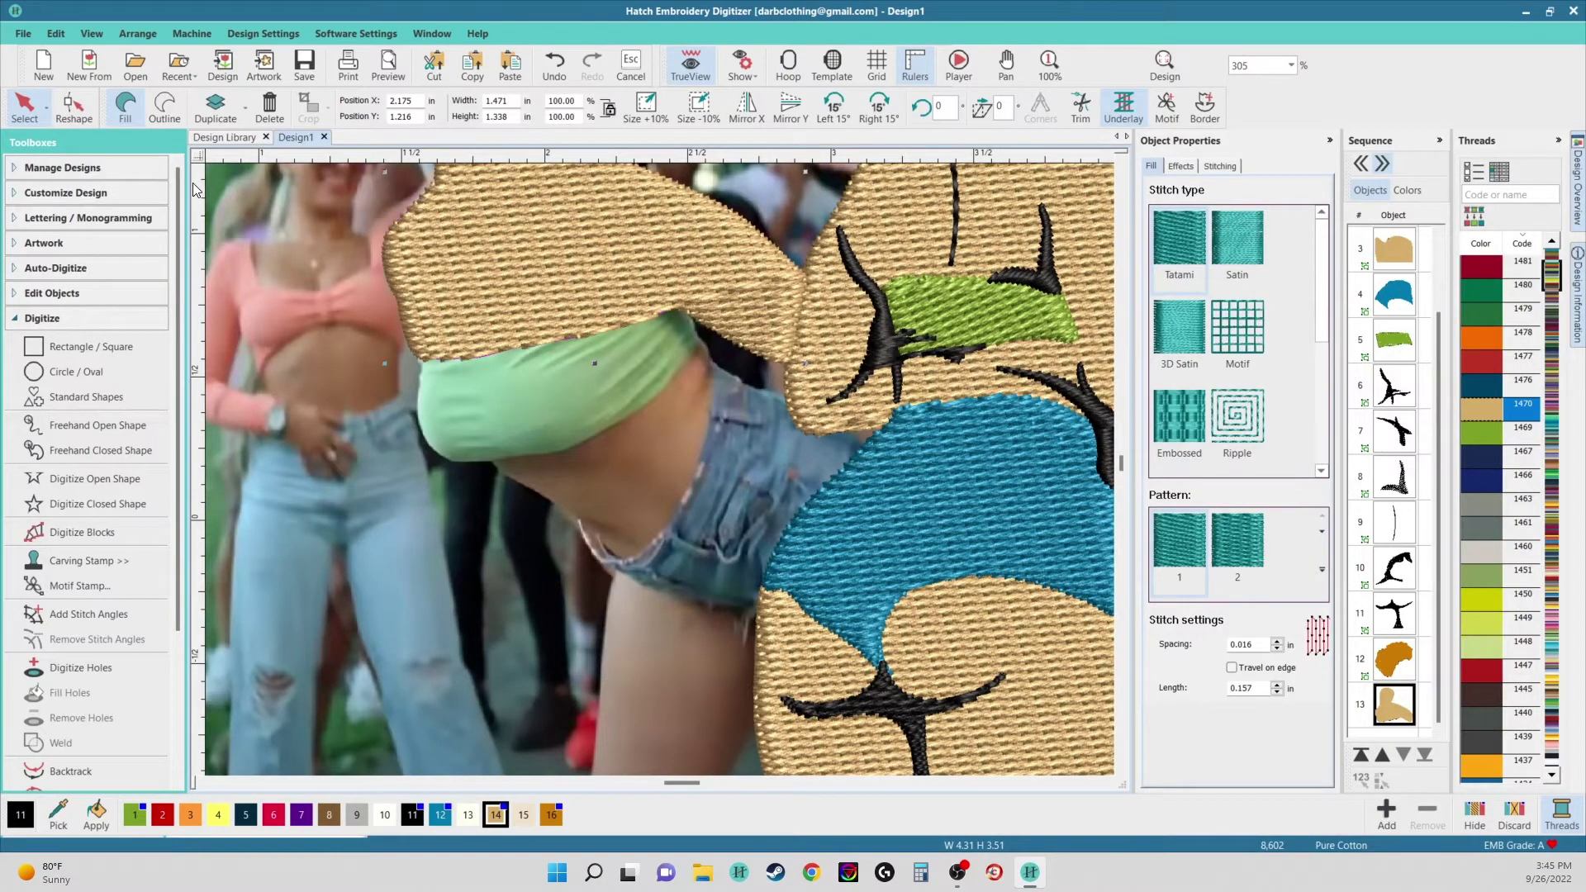
{"action": "scroll", "coordinate": [718, 291], "scroll_direction": "up", "scroll_amount": 5}
{"action": "left_click", "coordinate": [74, 506]}
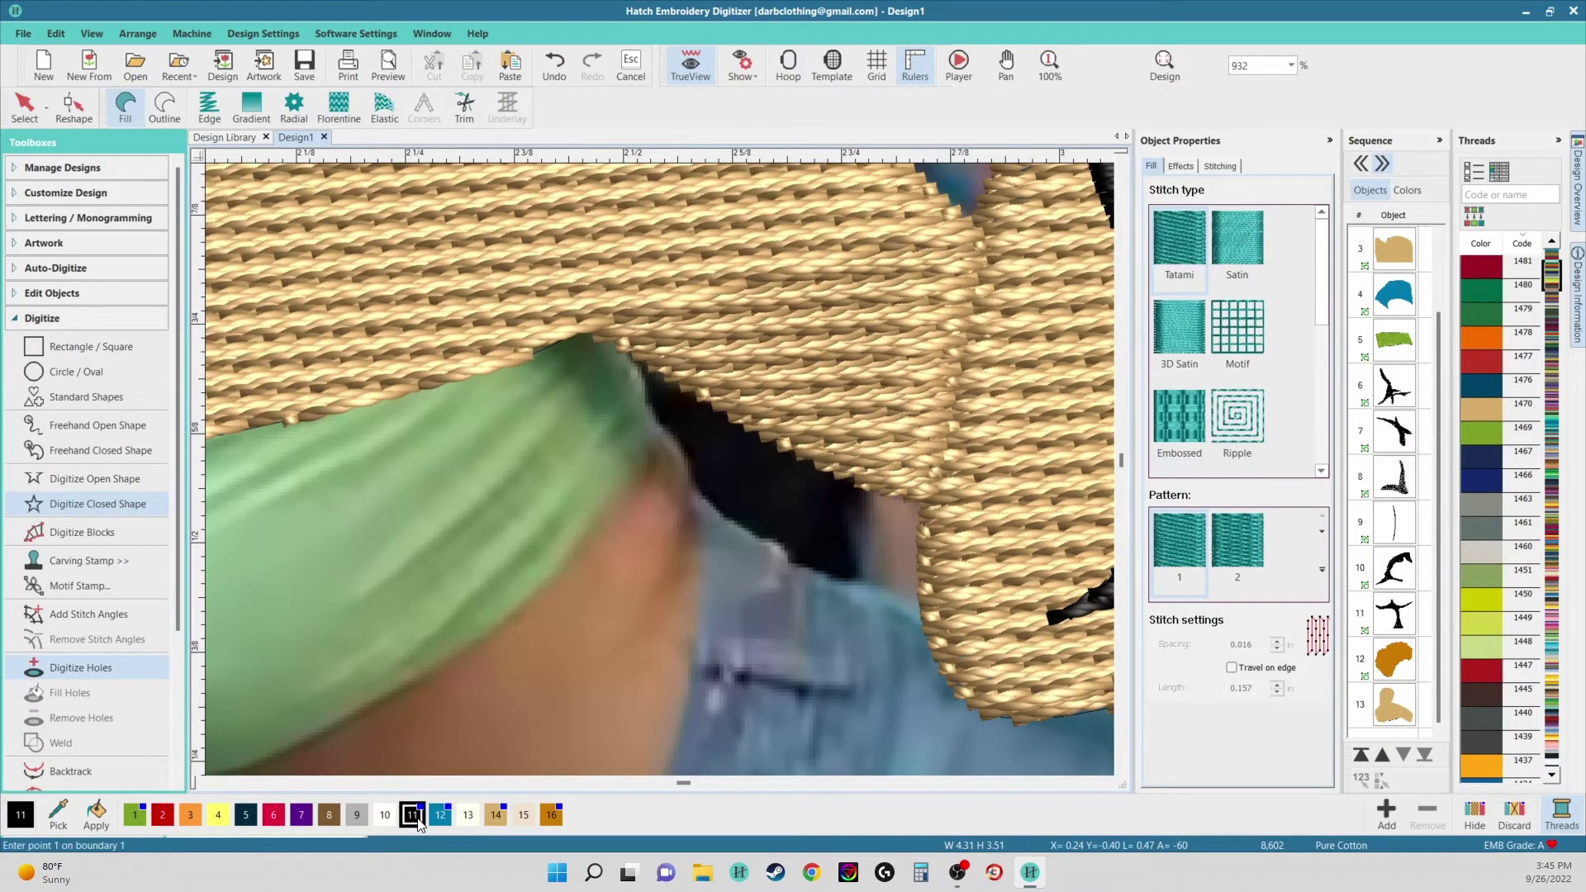
{"action": "left_click", "coordinate": [499, 823]}
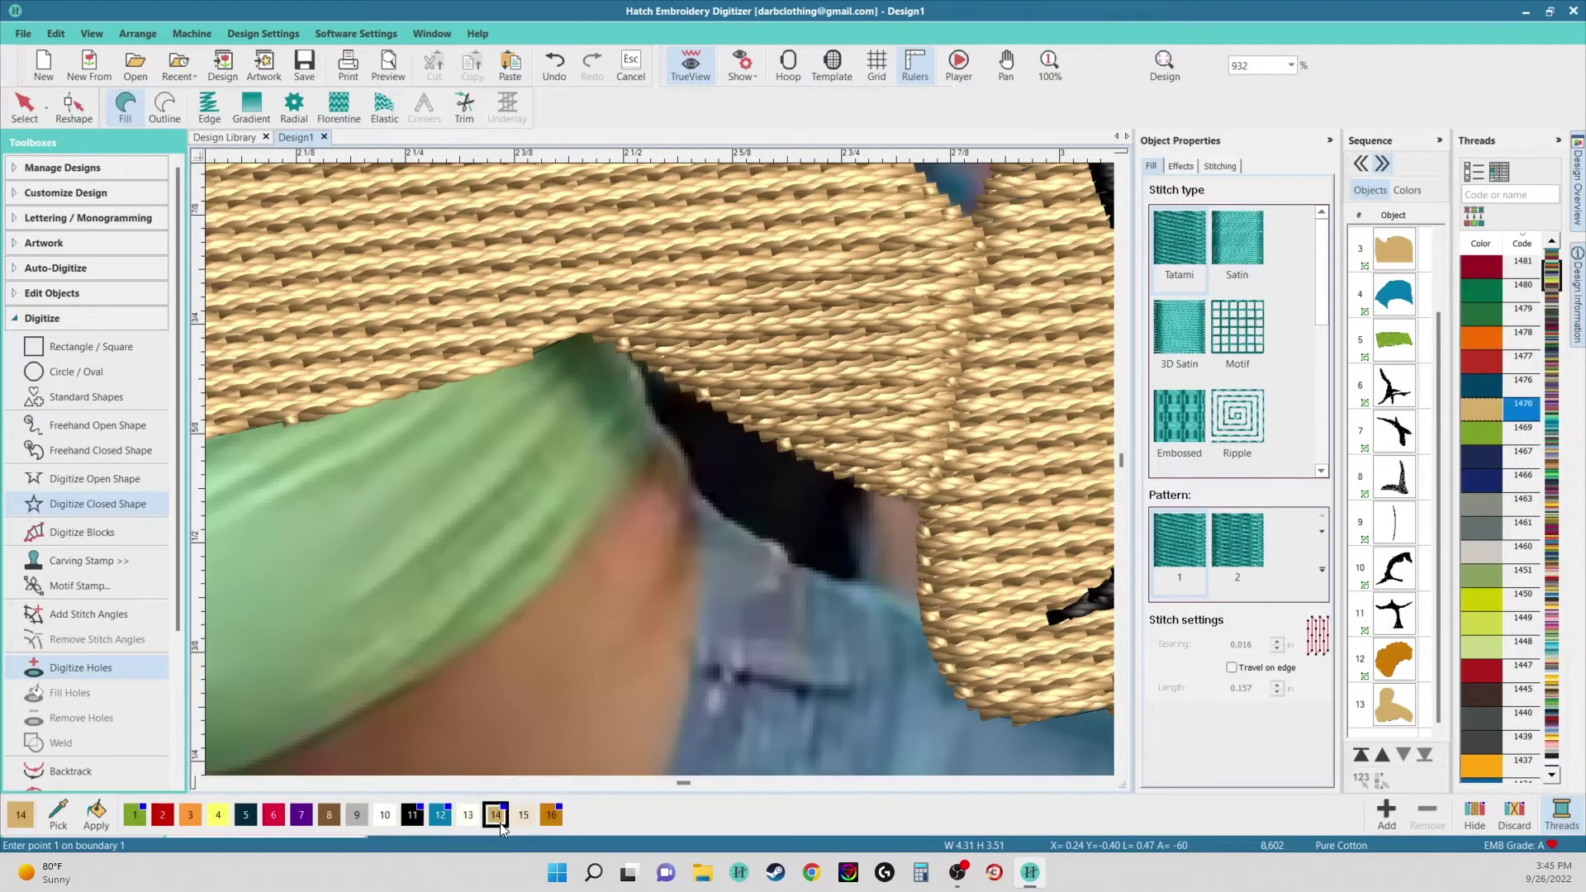
{"action": "left_click", "coordinate": [656, 423]}
{"action": "left_click", "coordinate": [705, 498]}
{"action": "left_click", "coordinate": [708, 533]}
{"action": "left_click", "coordinate": [706, 592]}
{"action": "left_click", "coordinate": [715, 638]}
- Continue the midriff outline down along the shorts' waistband to the lowest point of the belly
{"action": "scroll", "coordinate": [715, 638], "scroll_direction": "down", "scroll_amount": 2}
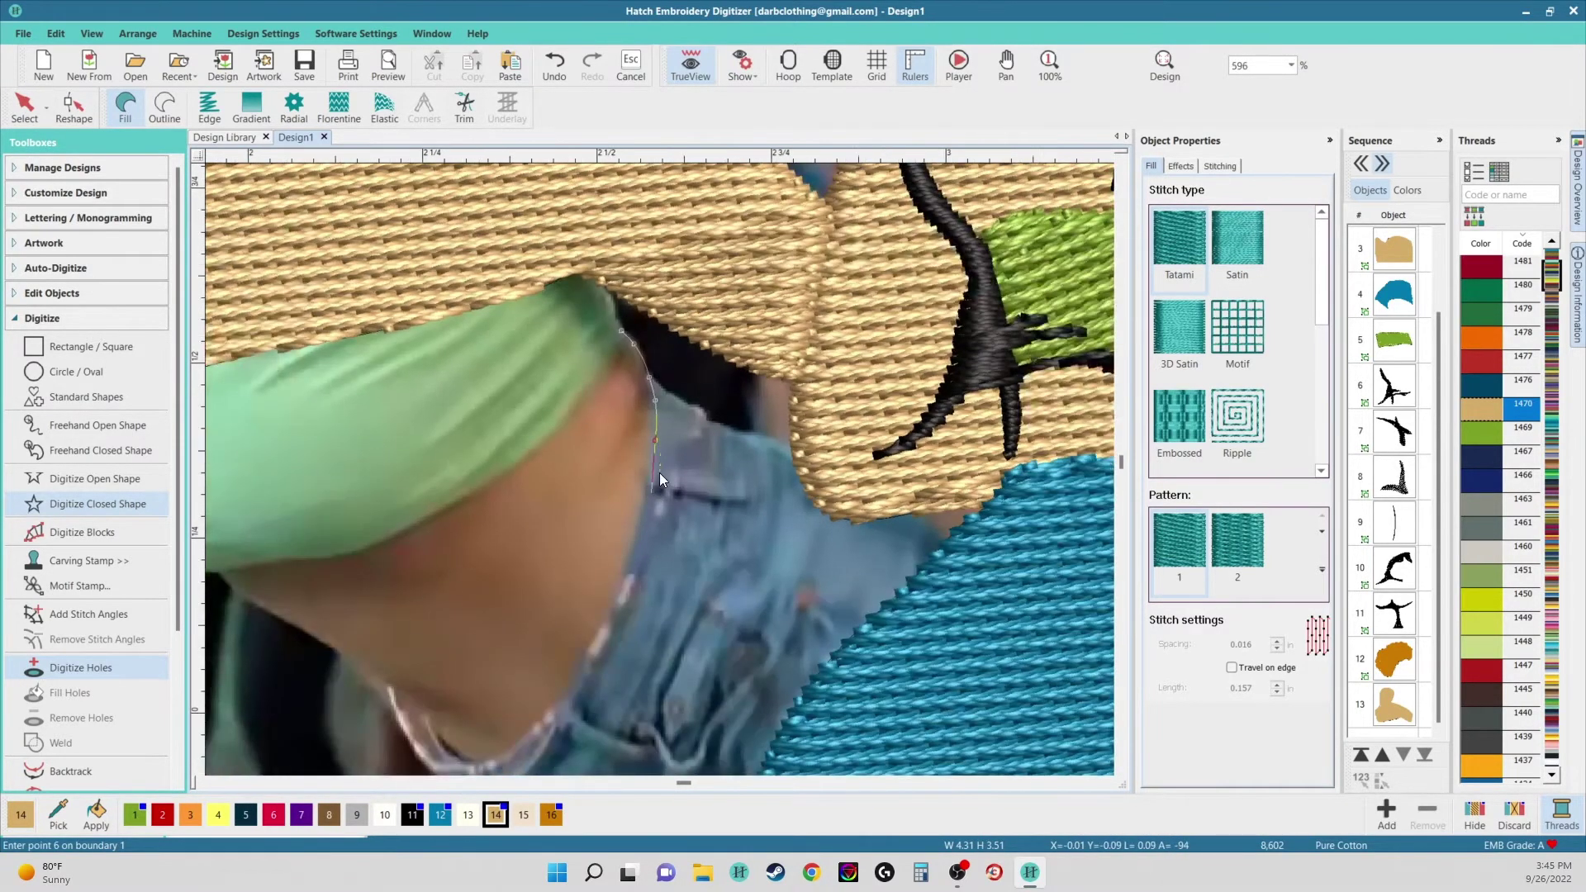
{"action": "scroll", "coordinate": [659, 472], "scroll_direction": "up", "scroll_amount": 2}
{"action": "left_click", "coordinate": [651, 499]}
{"action": "left_click", "coordinate": [638, 593]}
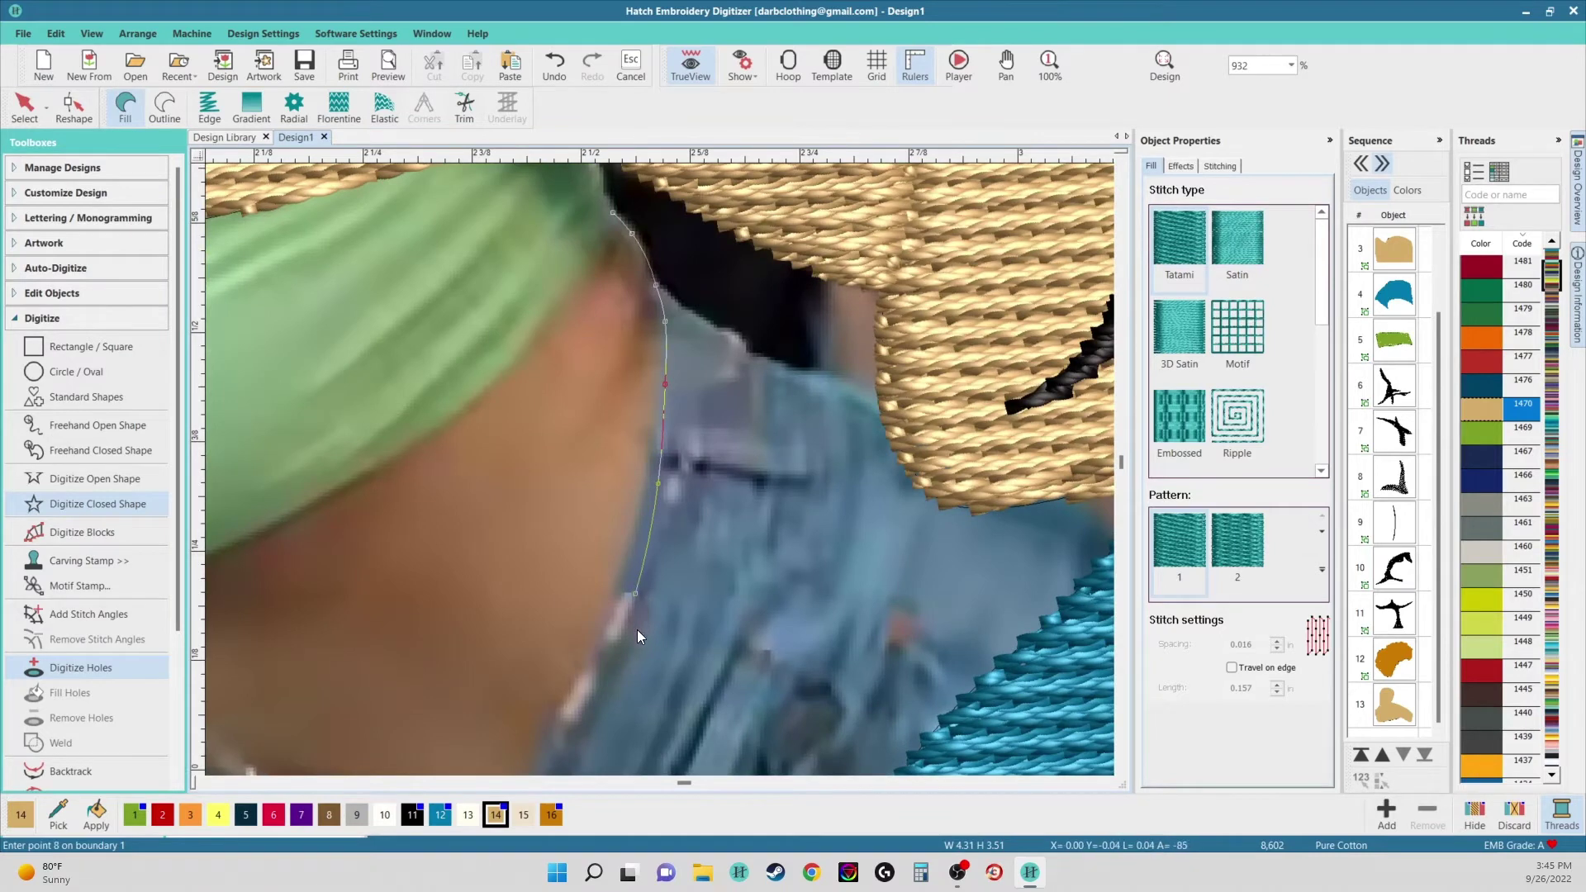
{"action": "scroll", "coordinate": [637, 630], "scroll_direction": "up", "scroll_amount": 1}
{"action": "left_click", "coordinate": [636, 469]}
{"action": "scroll", "coordinate": [648, 467], "scroll_direction": "down", "scroll_amount": 2}
{"action": "left_click", "coordinate": [648, 475]}
{"action": "left_click", "coordinate": [649, 484]}
{"action": "left_click", "coordinate": [654, 477]}
{"action": "scroll", "coordinate": [660, 469], "scroll_direction": "up", "scroll_amount": 2}
{"action": "left_click", "coordinate": [642, 486]}
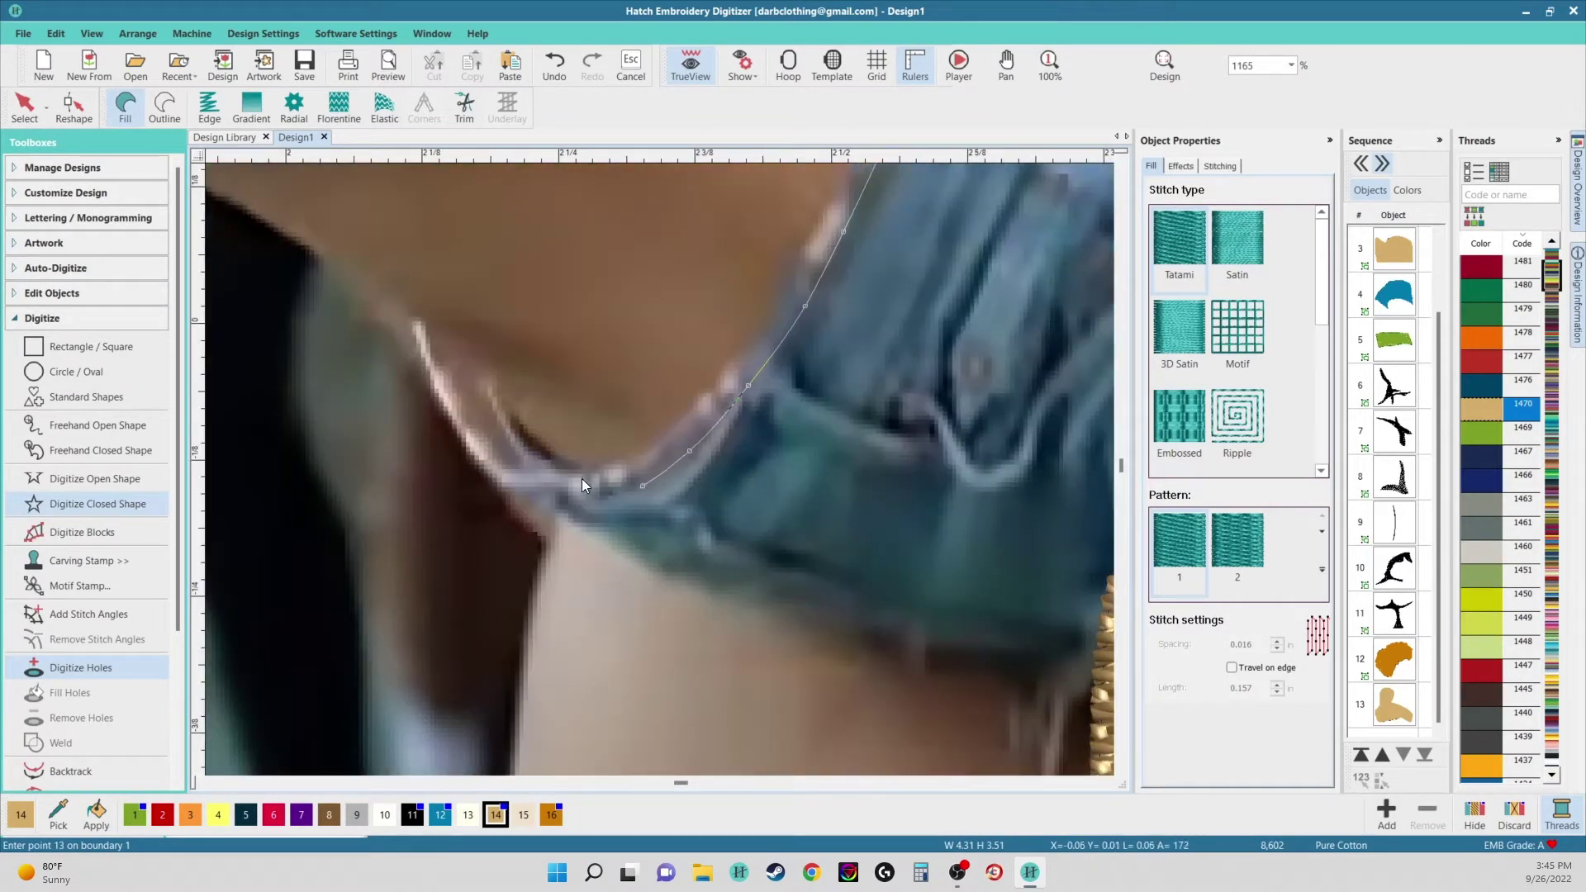
- Trace the belly edge and the underside of the green tube top, and close the midriff shape
{"action": "scroll", "coordinate": [573, 476], "scroll_direction": "down", "scroll_amount": 2}
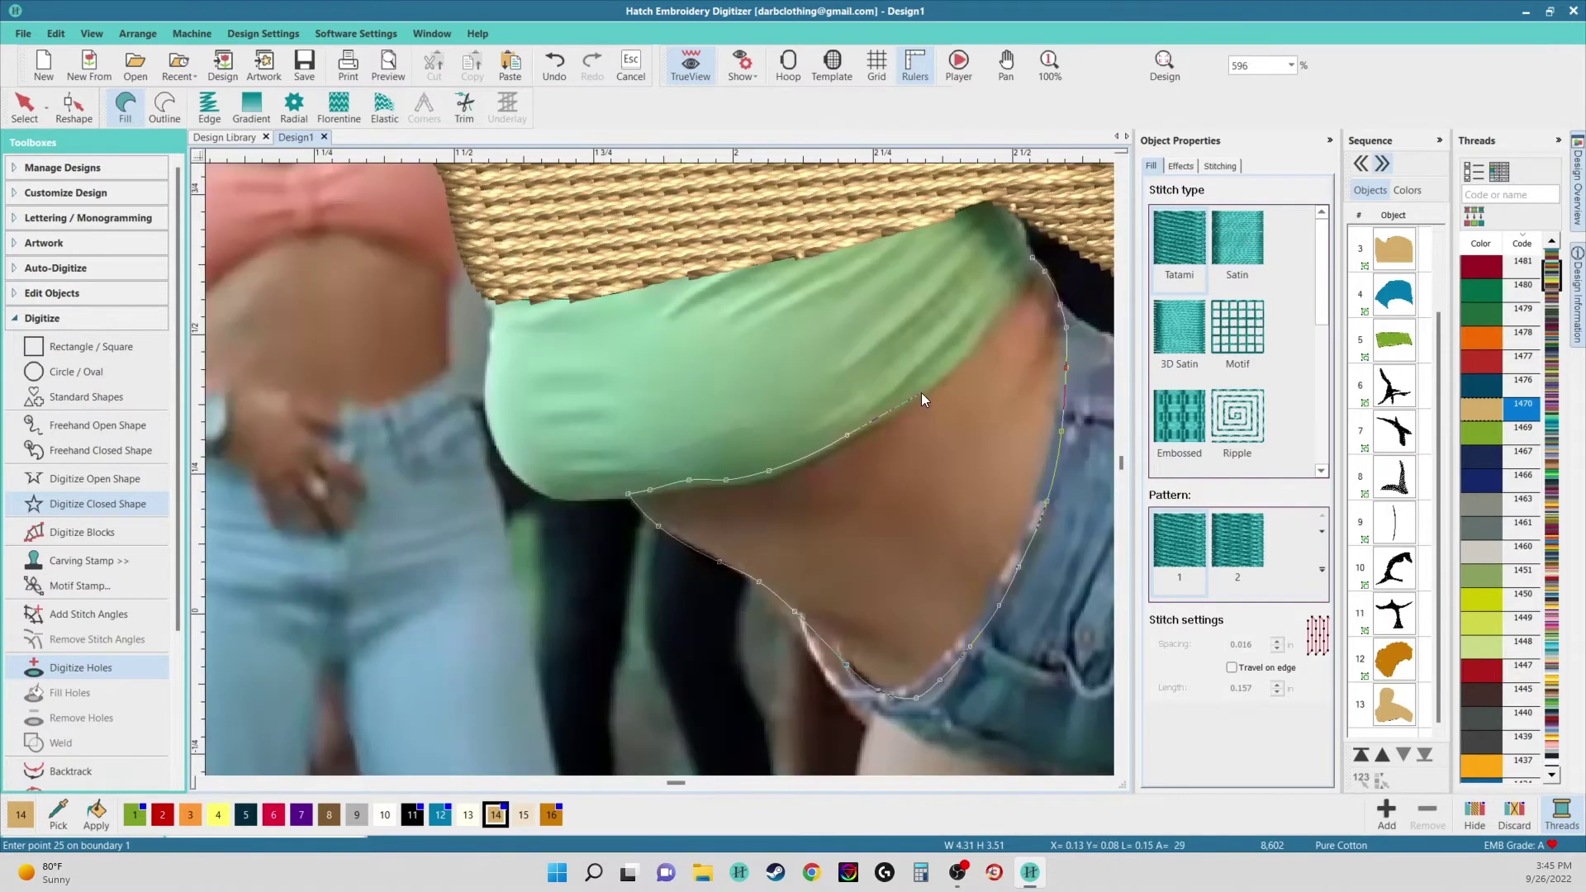
{"action": "scroll", "coordinate": [659, 468], "scroll_direction": "up", "scroll_amount": 2}
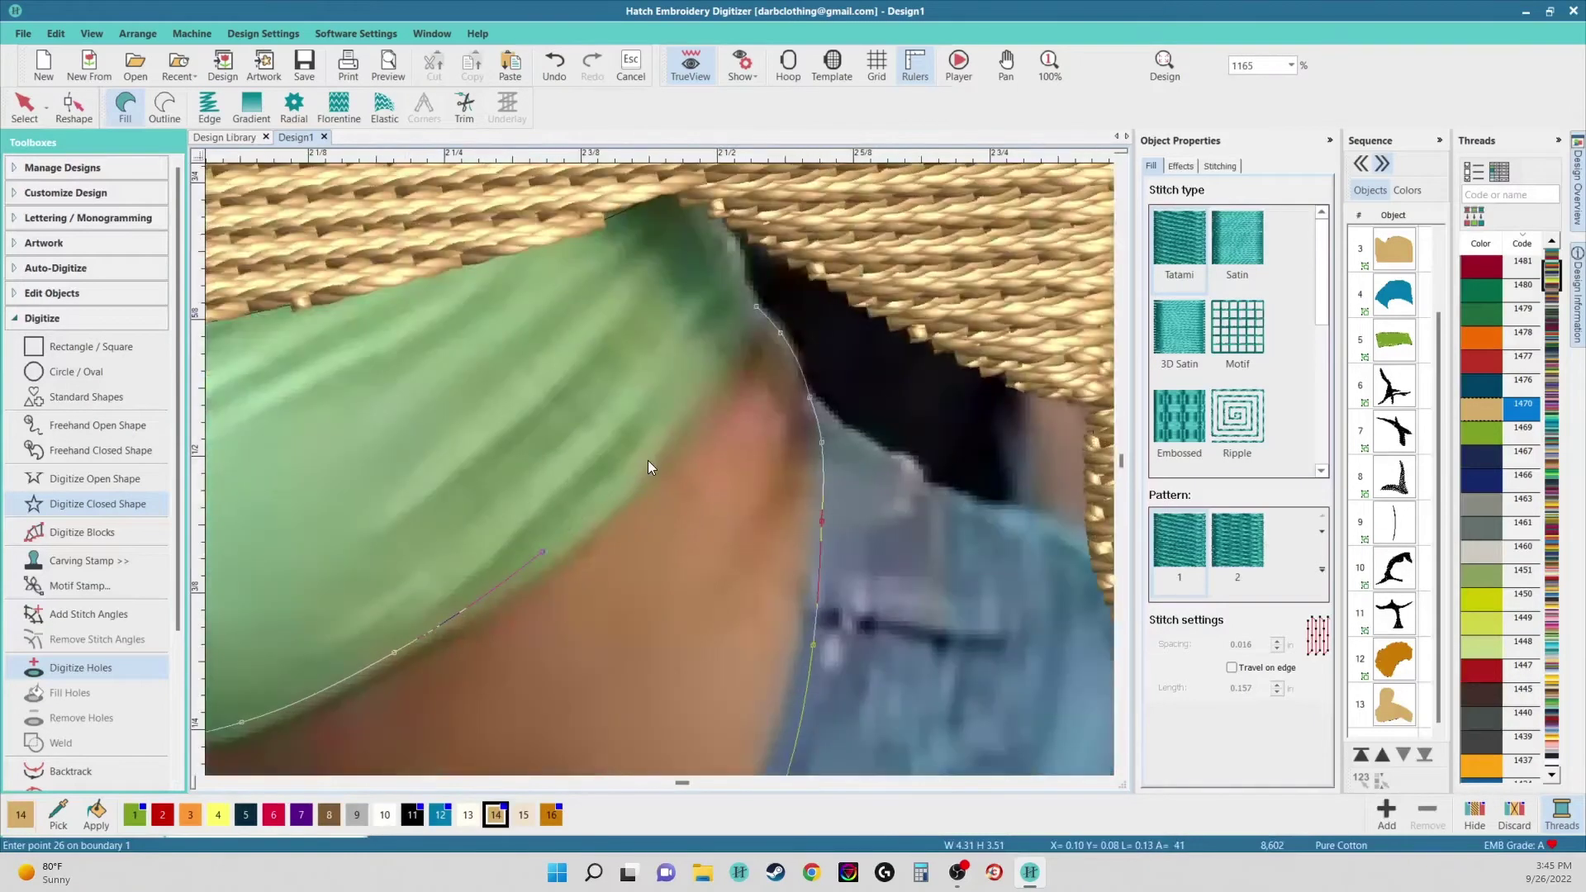
{"action": "left_click", "coordinate": [648, 460]}
{"action": "left_click", "coordinate": [706, 383]}
{"action": "key", "text": "Return"}
{"action": "scroll", "coordinate": [732, 370], "scroll_direction": "down", "scroll_amount": 3}
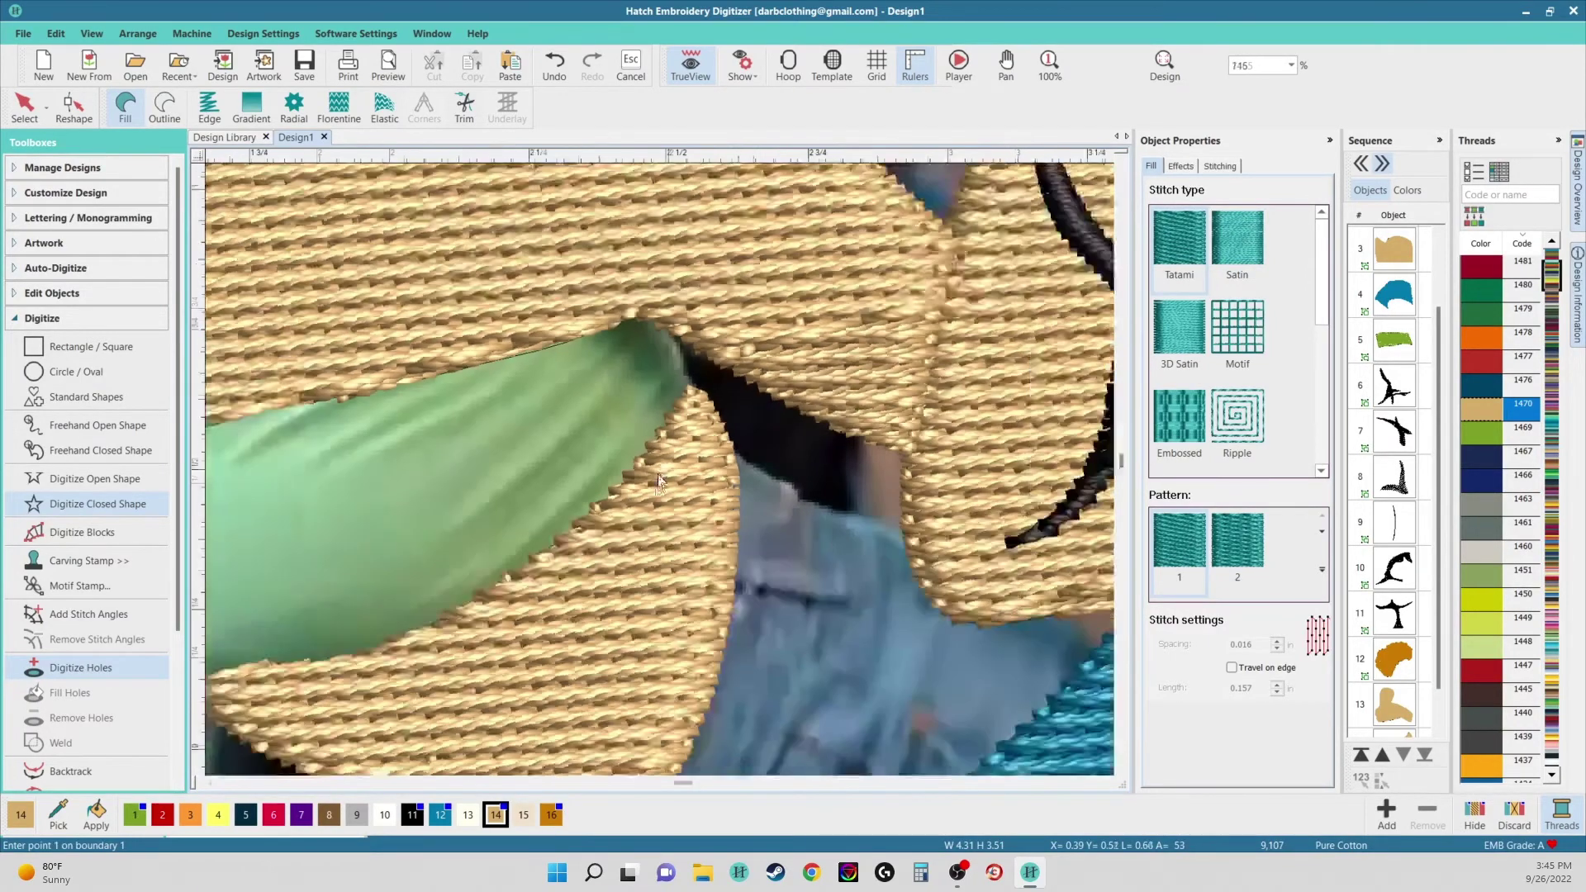
{"action": "scroll", "coordinate": [690, 562], "scroll_direction": "down", "scroll_amount": 3}
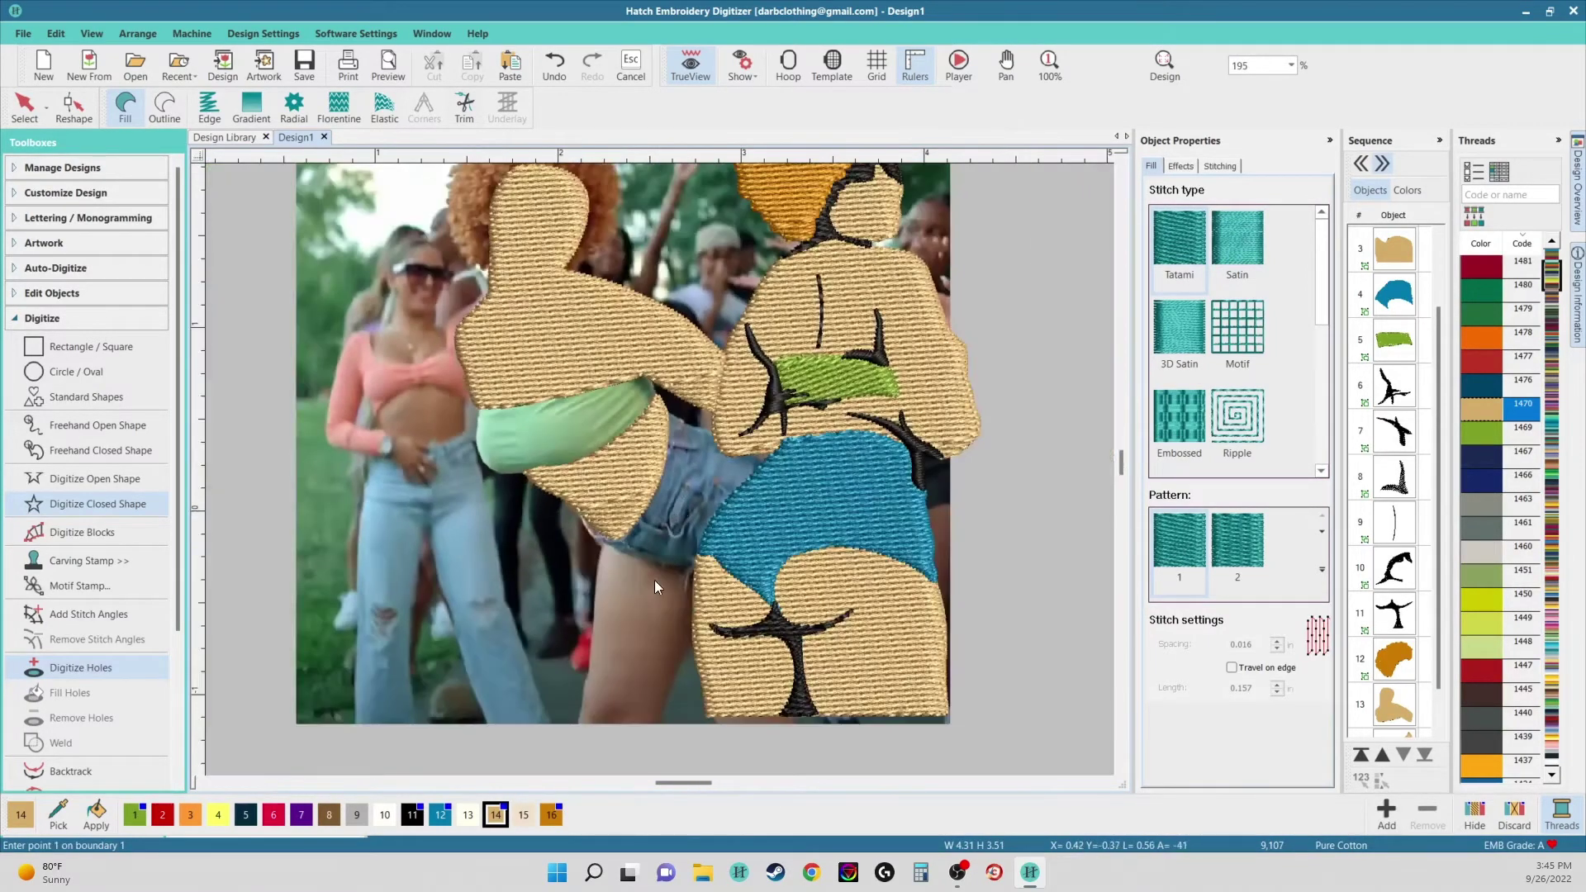
- Trace the blue front-view shorts outline down the waistband, slightly overlapping the midriff fill, to the belly's lowest point
{"action": "scroll", "coordinate": [659, 469], "scroll_direction": "up", "scroll_amount": 4}
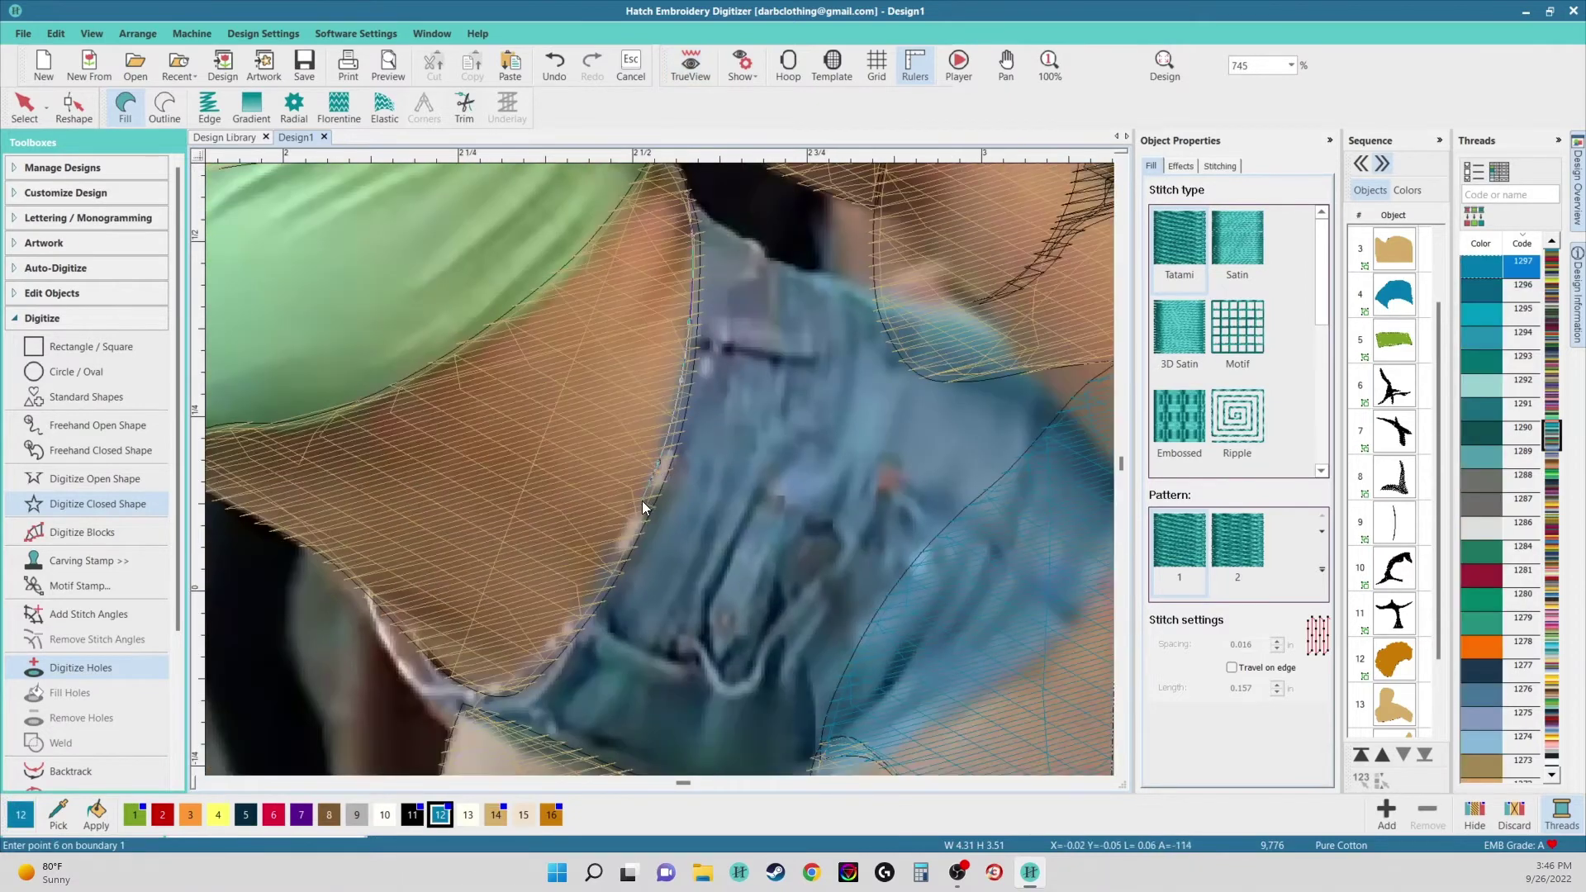
{"action": "scroll", "coordinate": [642, 500], "scroll_direction": "up", "scroll_amount": 2}
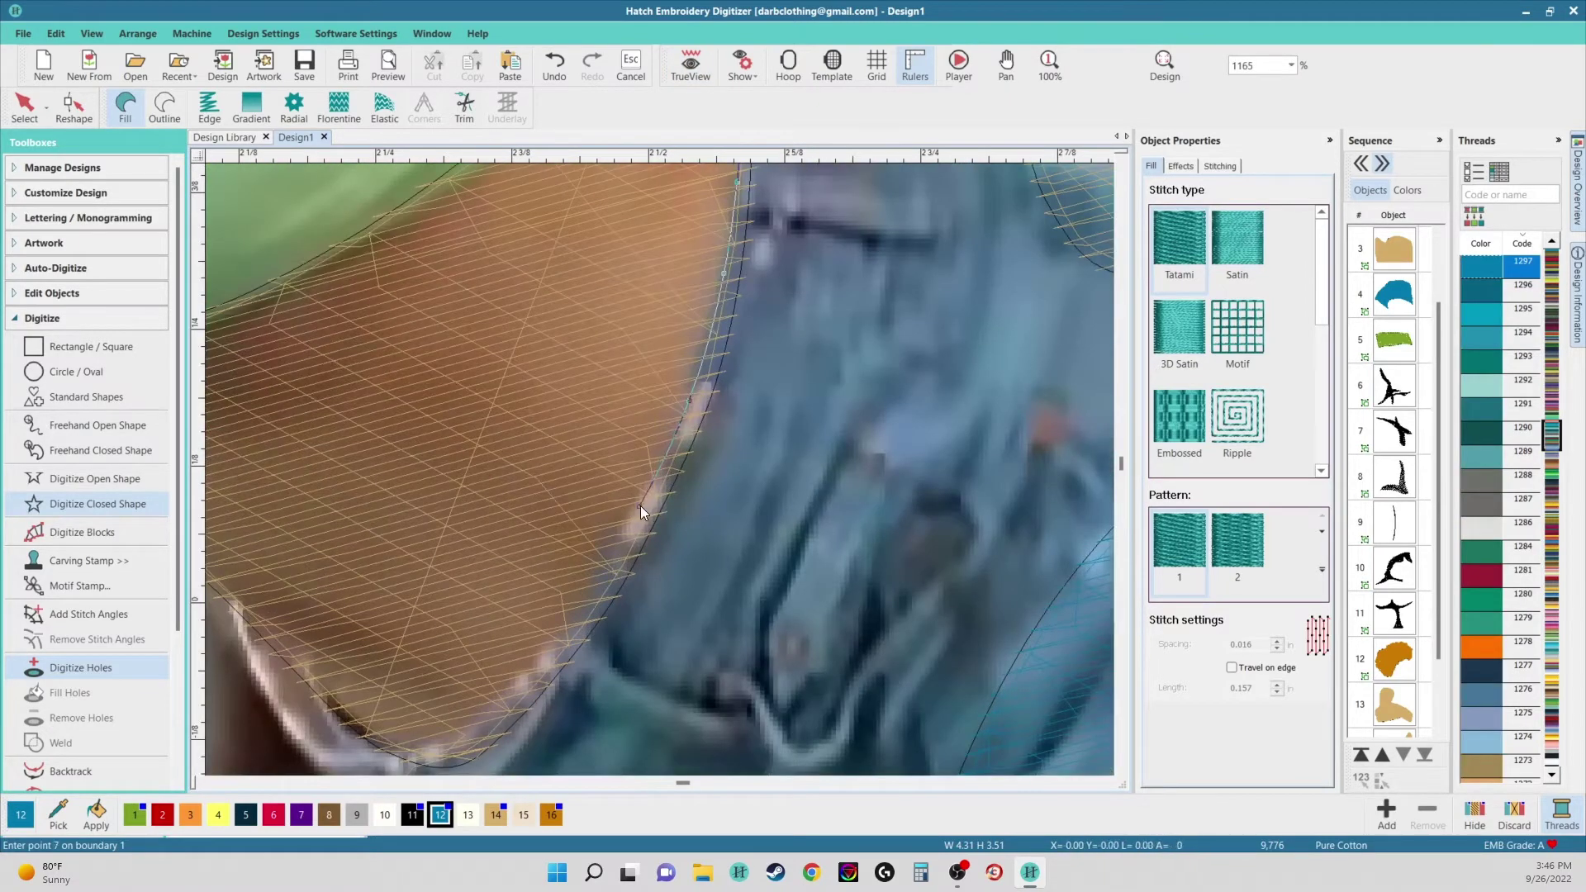
{"action": "left_click", "coordinate": [587, 609]}
{"action": "left_click", "coordinate": [452, 741]}
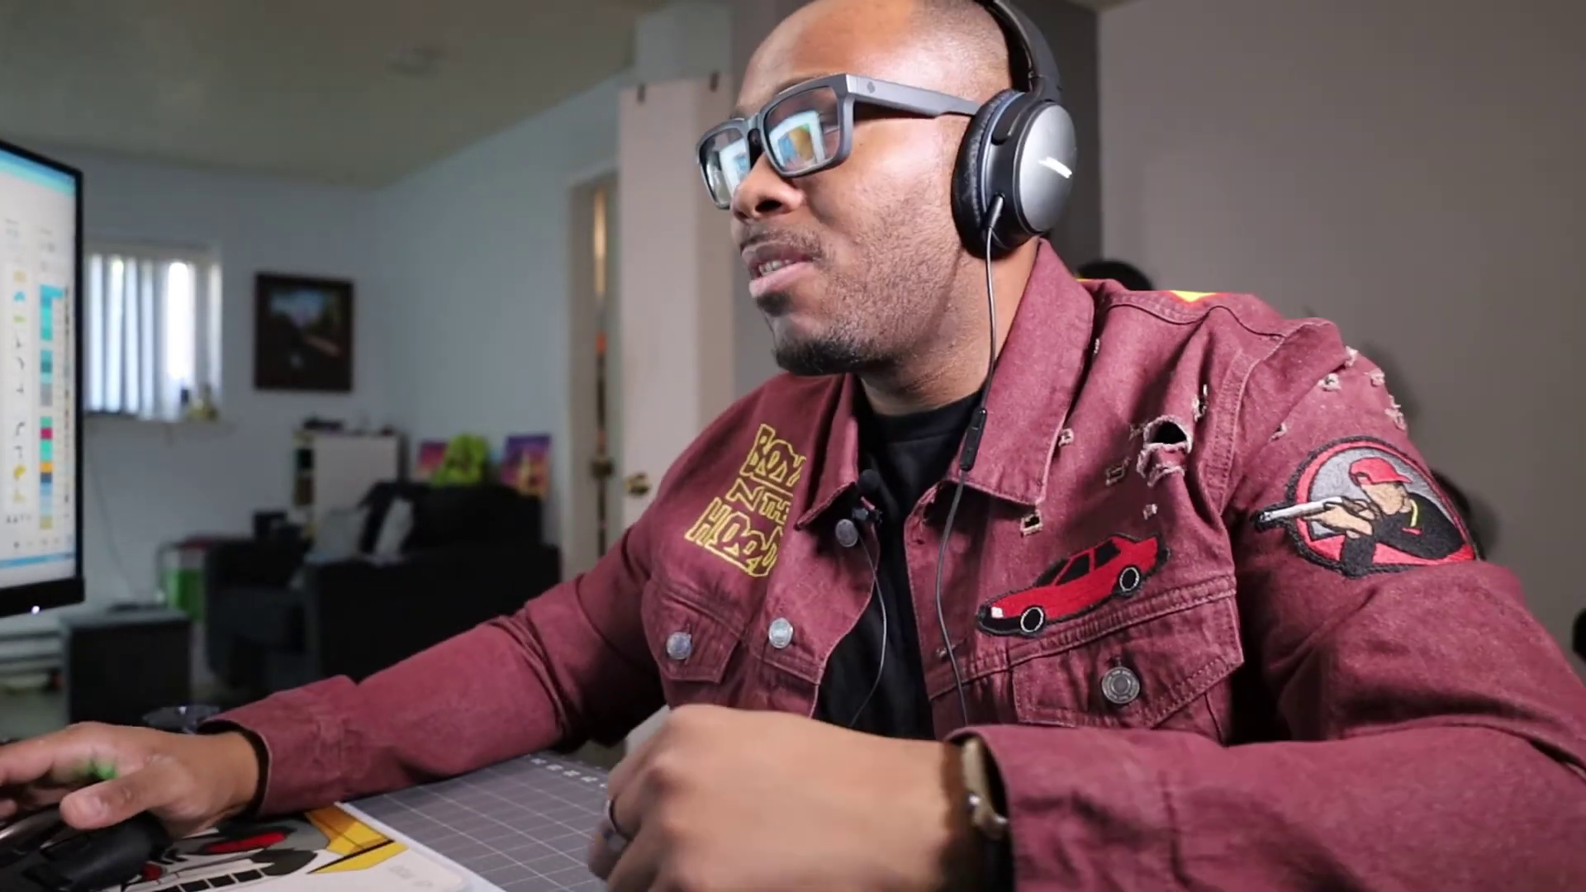
{"action": "left_click", "coordinate": [631, 478]}
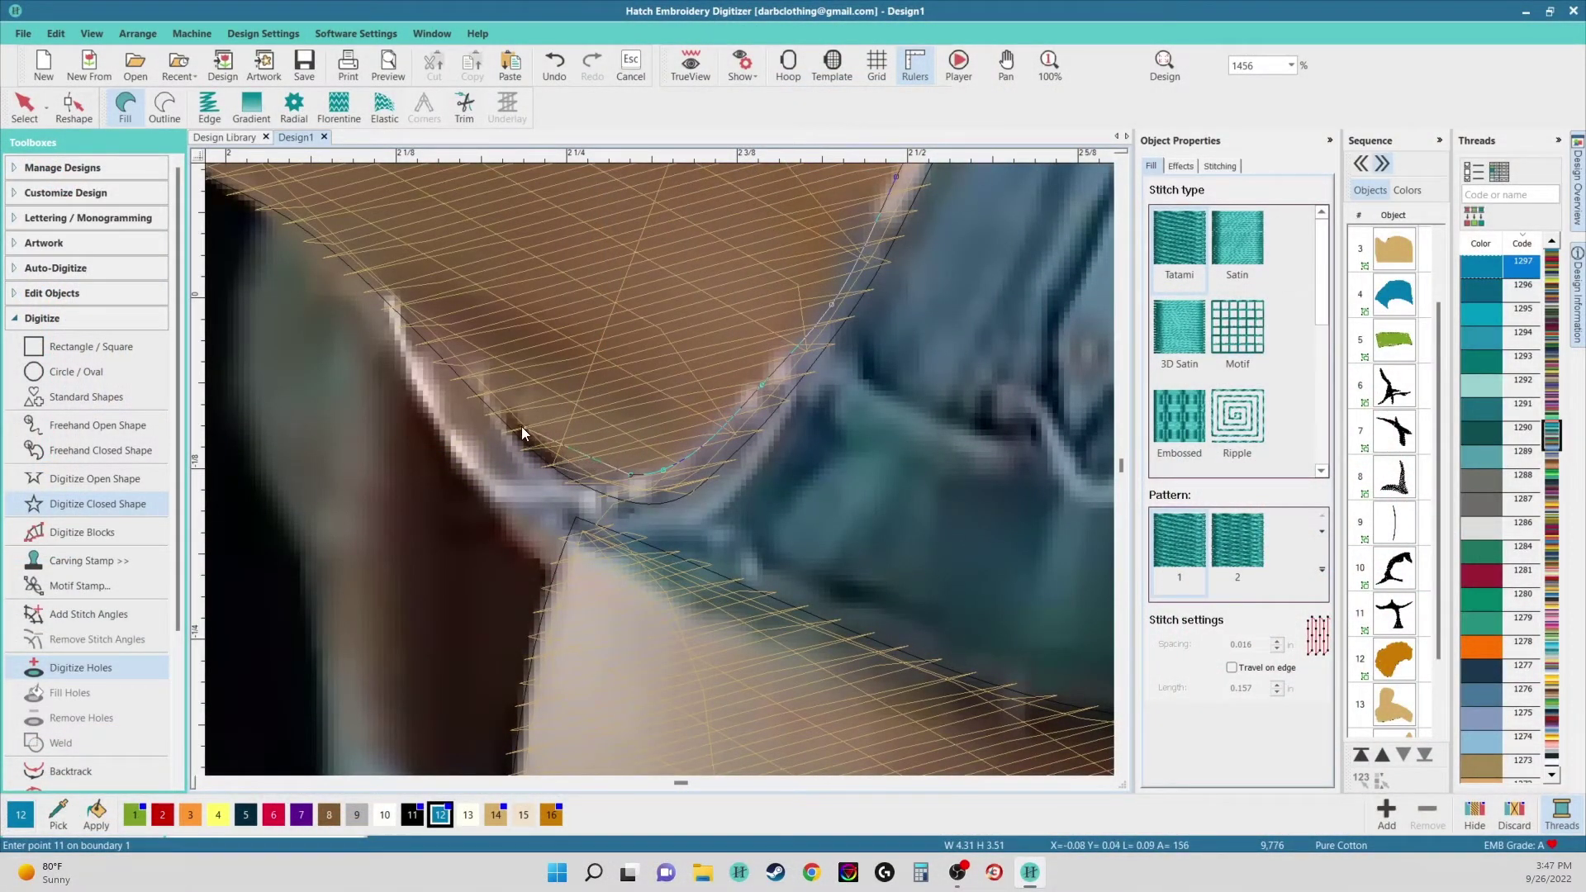
- Extend the shorts outline along the leg hem and up the overlapping edge of the stitched back-view shorts
{"action": "scroll", "coordinate": [659, 470], "scroll_direction": "down", "scroll_amount": 5}
{"action": "scroll", "coordinate": [659, 468], "scroll_direction": "up", "scroll_amount": 3}
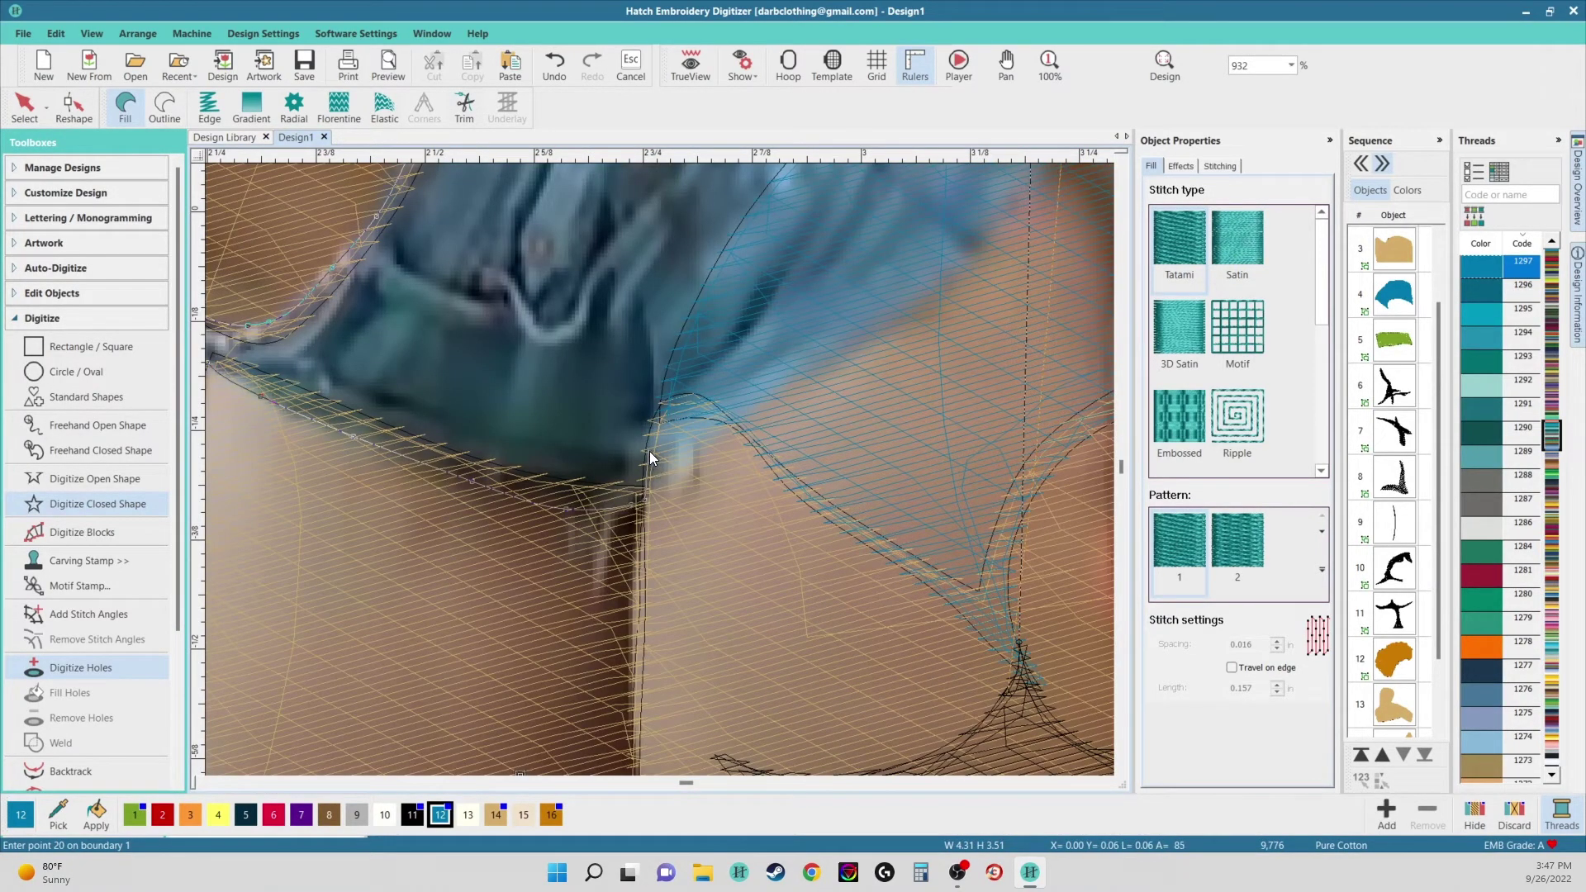
{"action": "left_click", "coordinate": [666, 420]}
{"action": "scroll", "coordinate": [666, 420], "scroll_direction": "down", "scroll_amount": 2}
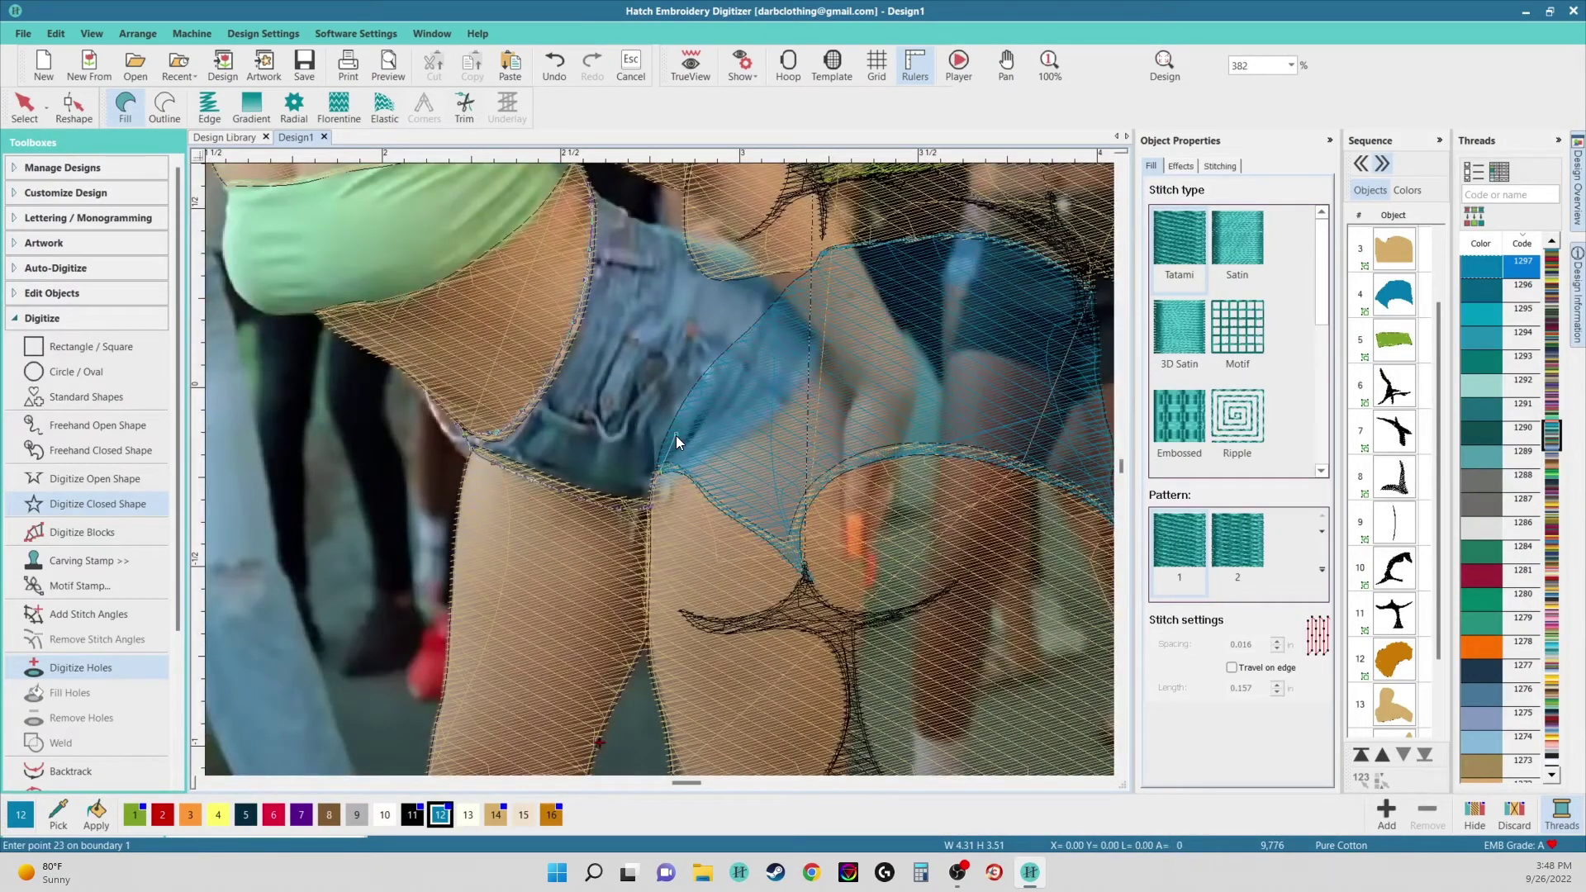
{"action": "left_click", "coordinate": [790, 299]}
- Bring the shorts outline back along the upper edge past the hand and close the shape
{"action": "scroll", "coordinate": [789, 299], "scroll_direction": "up", "scroll_amount": 2}
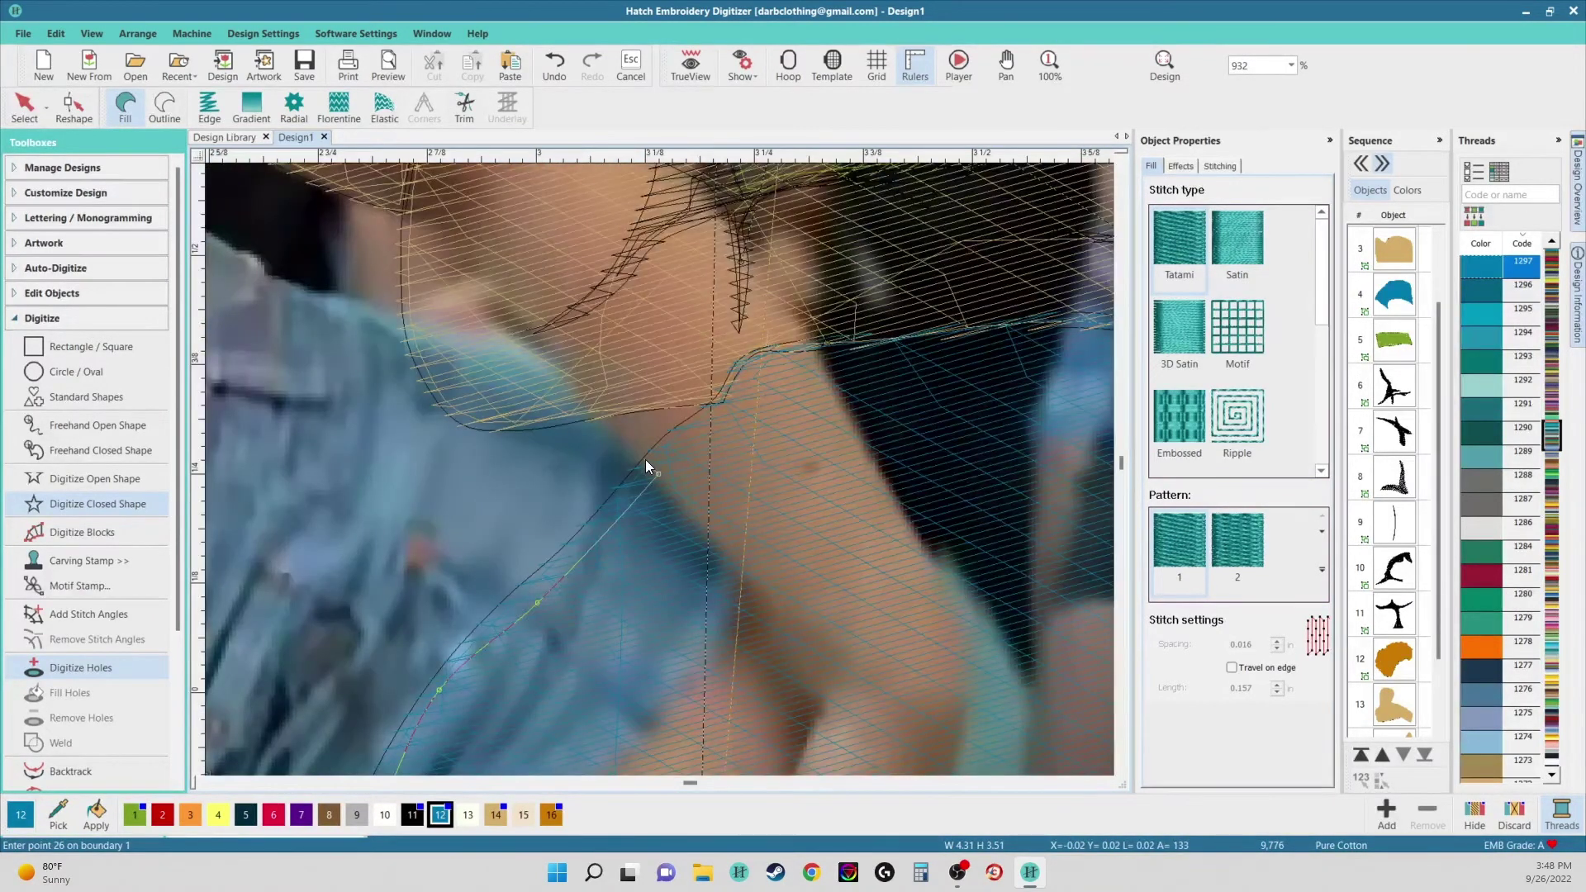
{"action": "left_click", "coordinate": [571, 372]}
{"action": "left_click", "coordinate": [559, 372]}
{"action": "left_click", "coordinate": [542, 374]}
{"action": "left_click", "coordinate": [491, 379]}
{"action": "left_click", "coordinate": [441, 382]}
{"action": "key", "text": "Return"}
- Turn on the realistic TrueView stitch display, check the new shorts fill and leave the digitizing tool
{"action": "scroll", "coordinate": [413, 325], "scroll_direction": "down", "scroll_amount": 1}
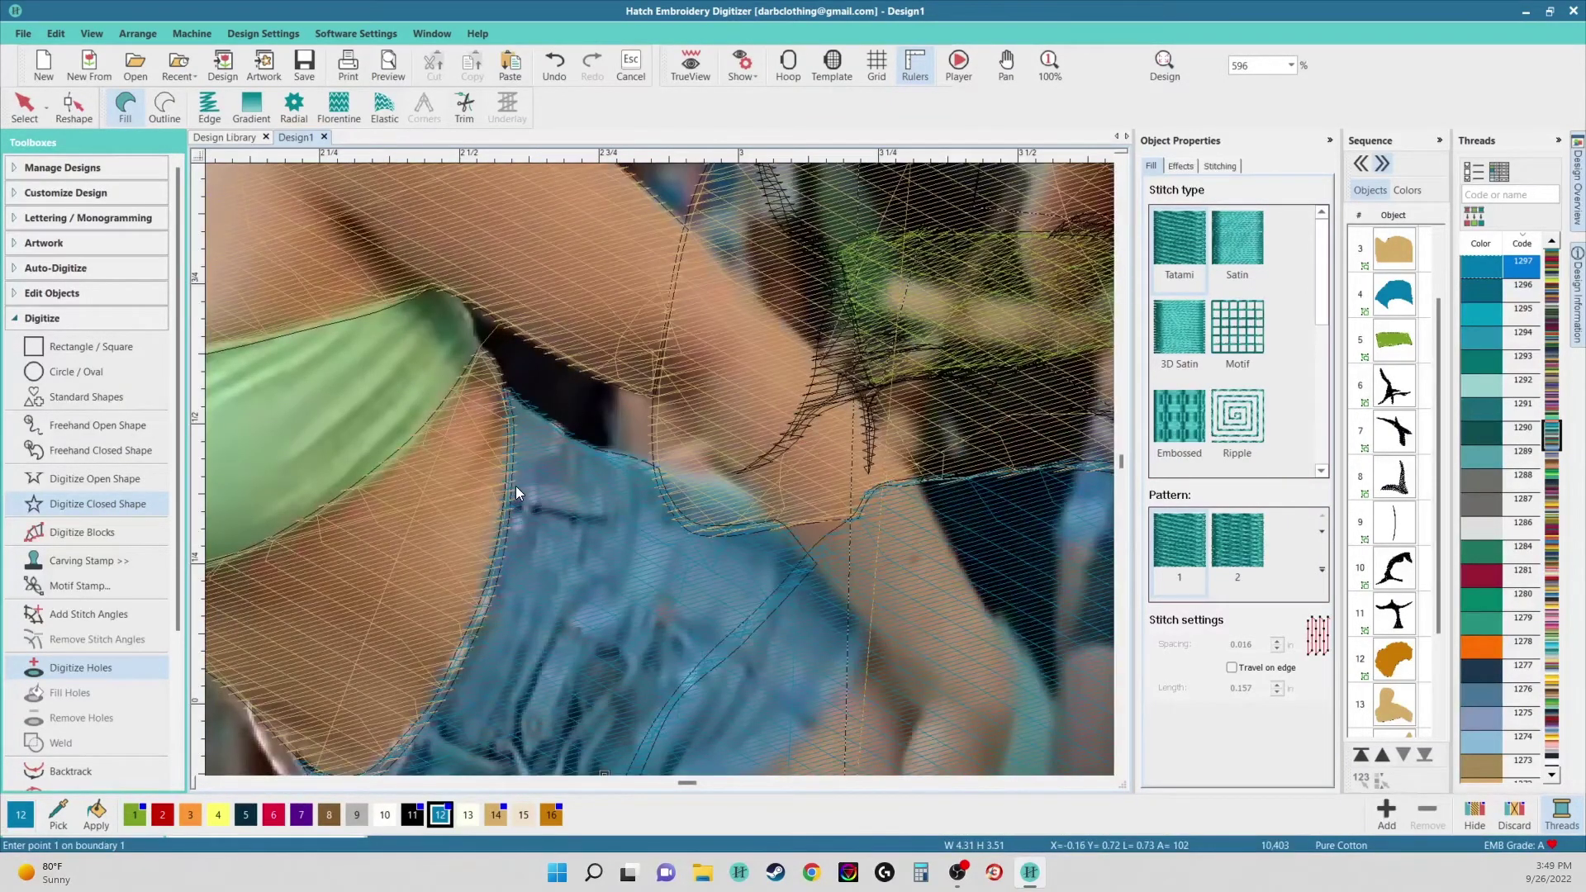
{"action": "scroll", "coordinate": [533, 375], "scroll_direction": "up", "scroll_amount": 1}
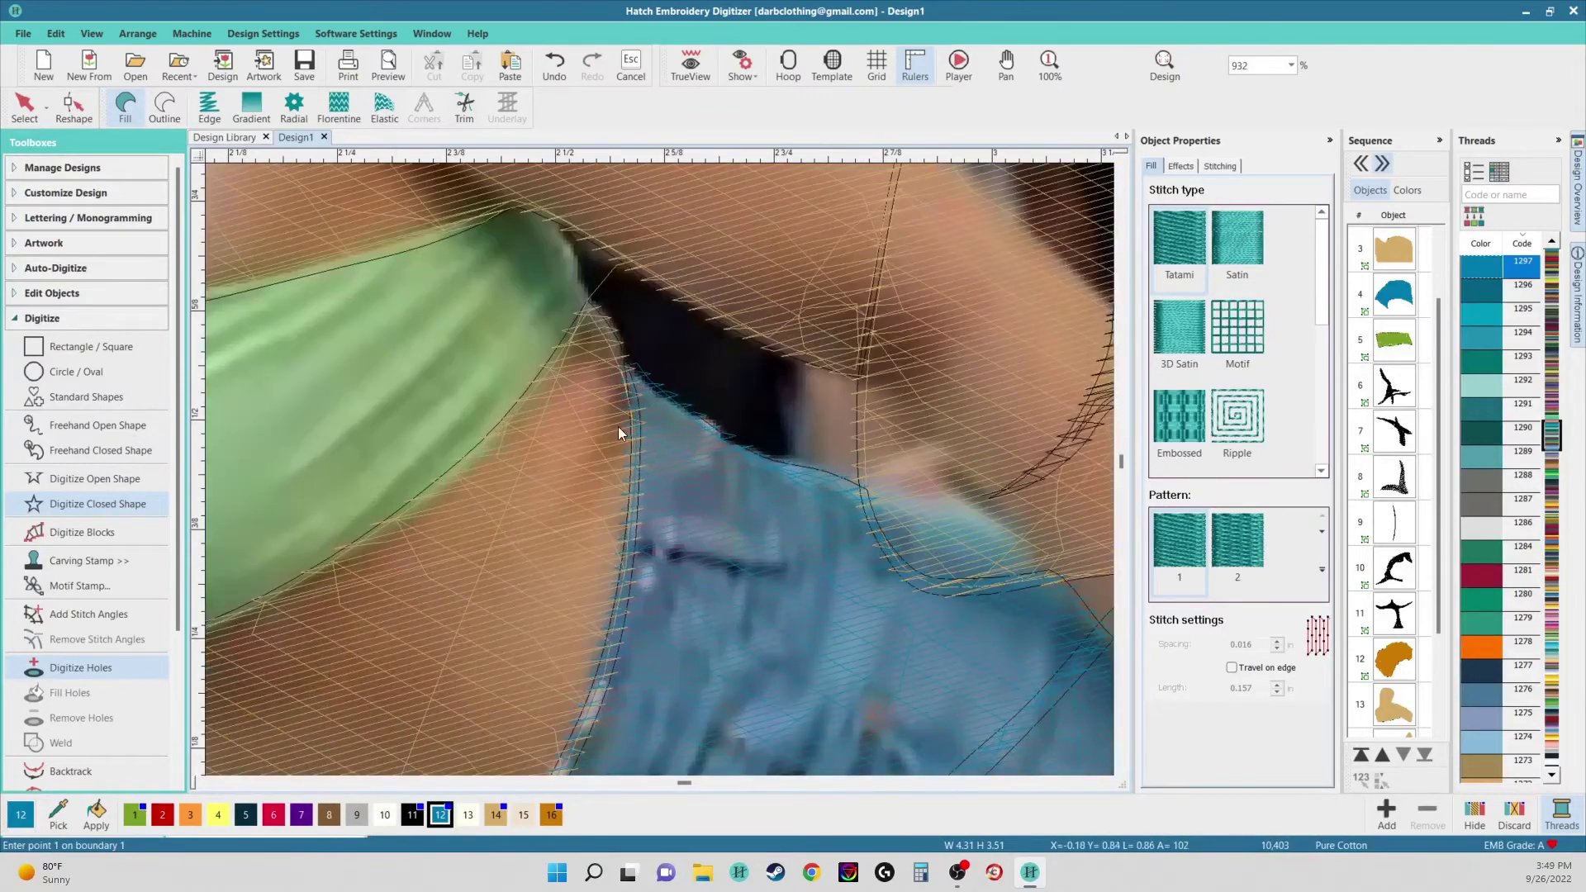
{"action": "left_click", "coordinate": [689, 66]}
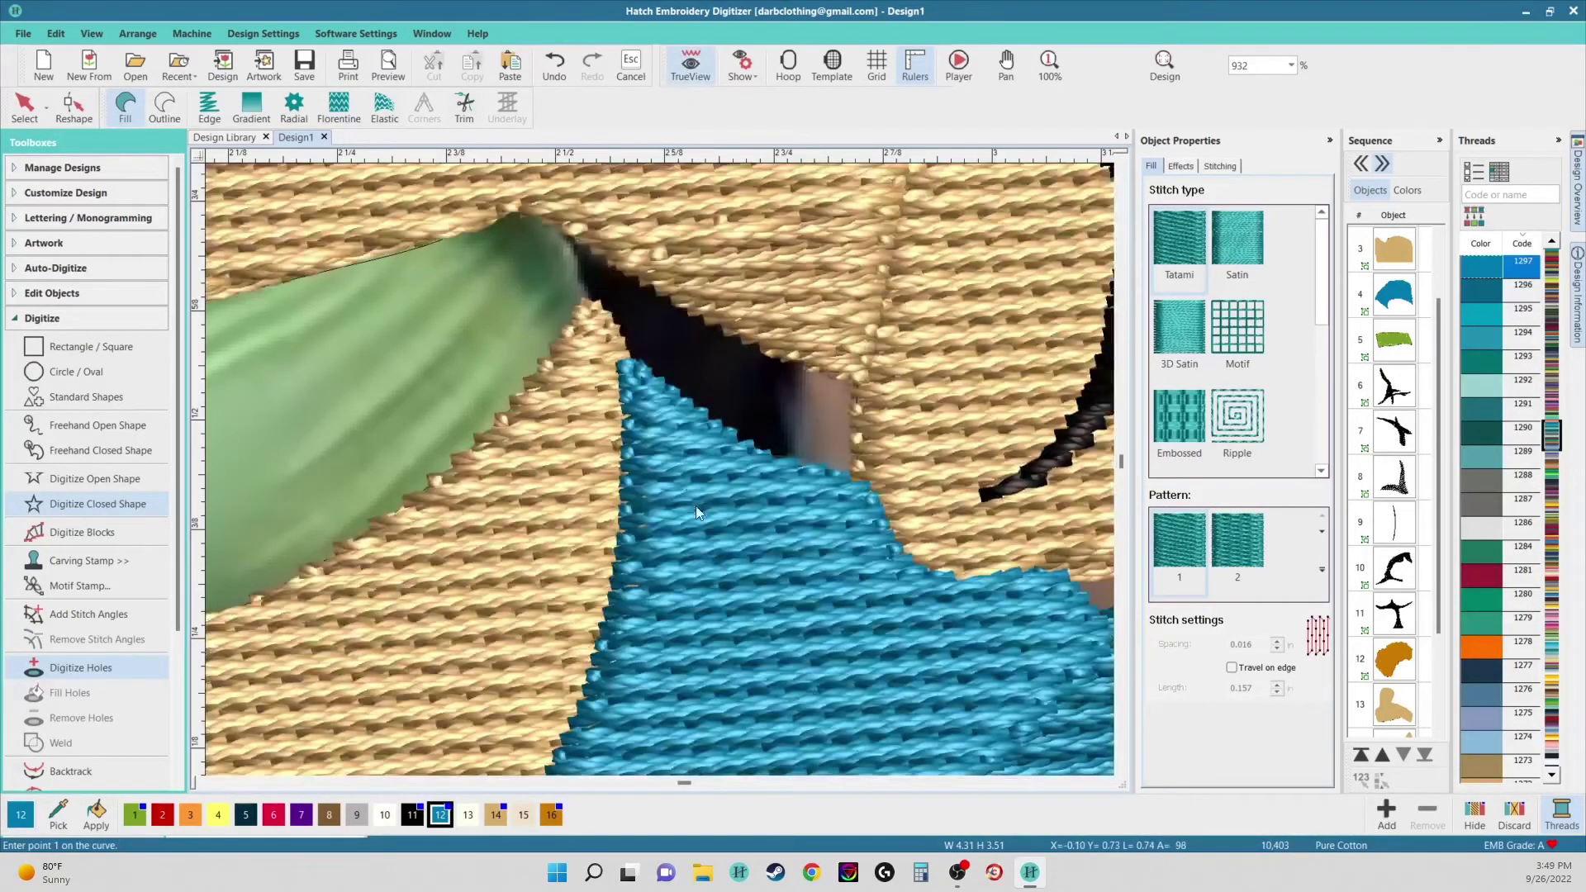
{"action": "scroll", "coordinate": [660, 469], "scroll_direction": "down", "scroll_amount": 2}
{"action": "scroll", "coordinate": [659, 469], "scroll_direction": "down", "scroll_amount": 1}
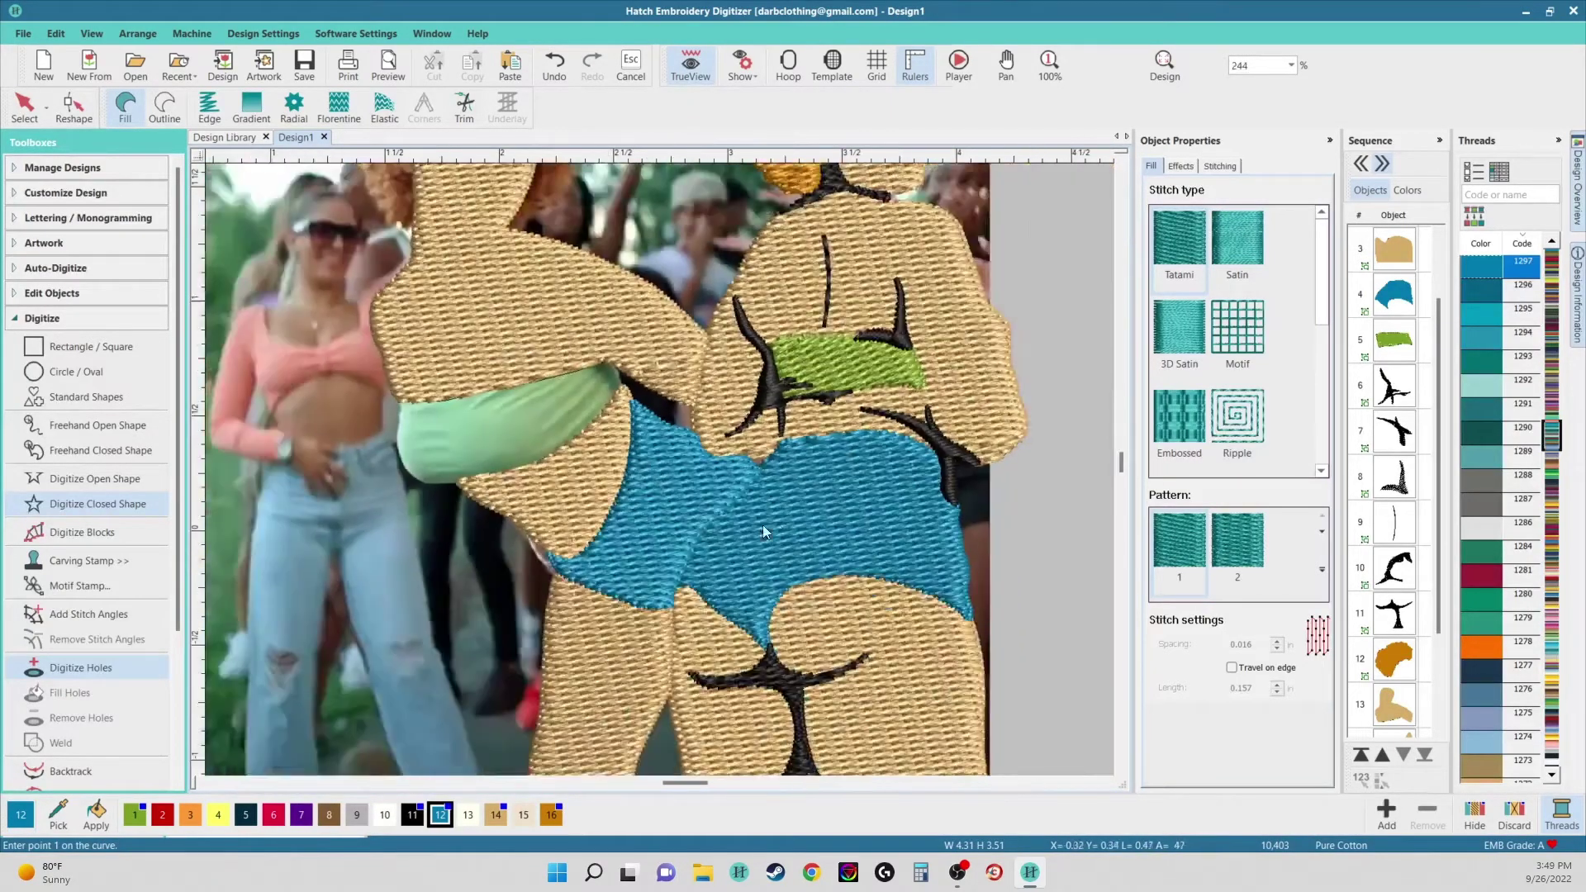
{"action": "key", "text": "Escape"}
{"action": "scroll", "coordinate": [662, 468], "scroll_direction": "down", "scroll_amount": 3}
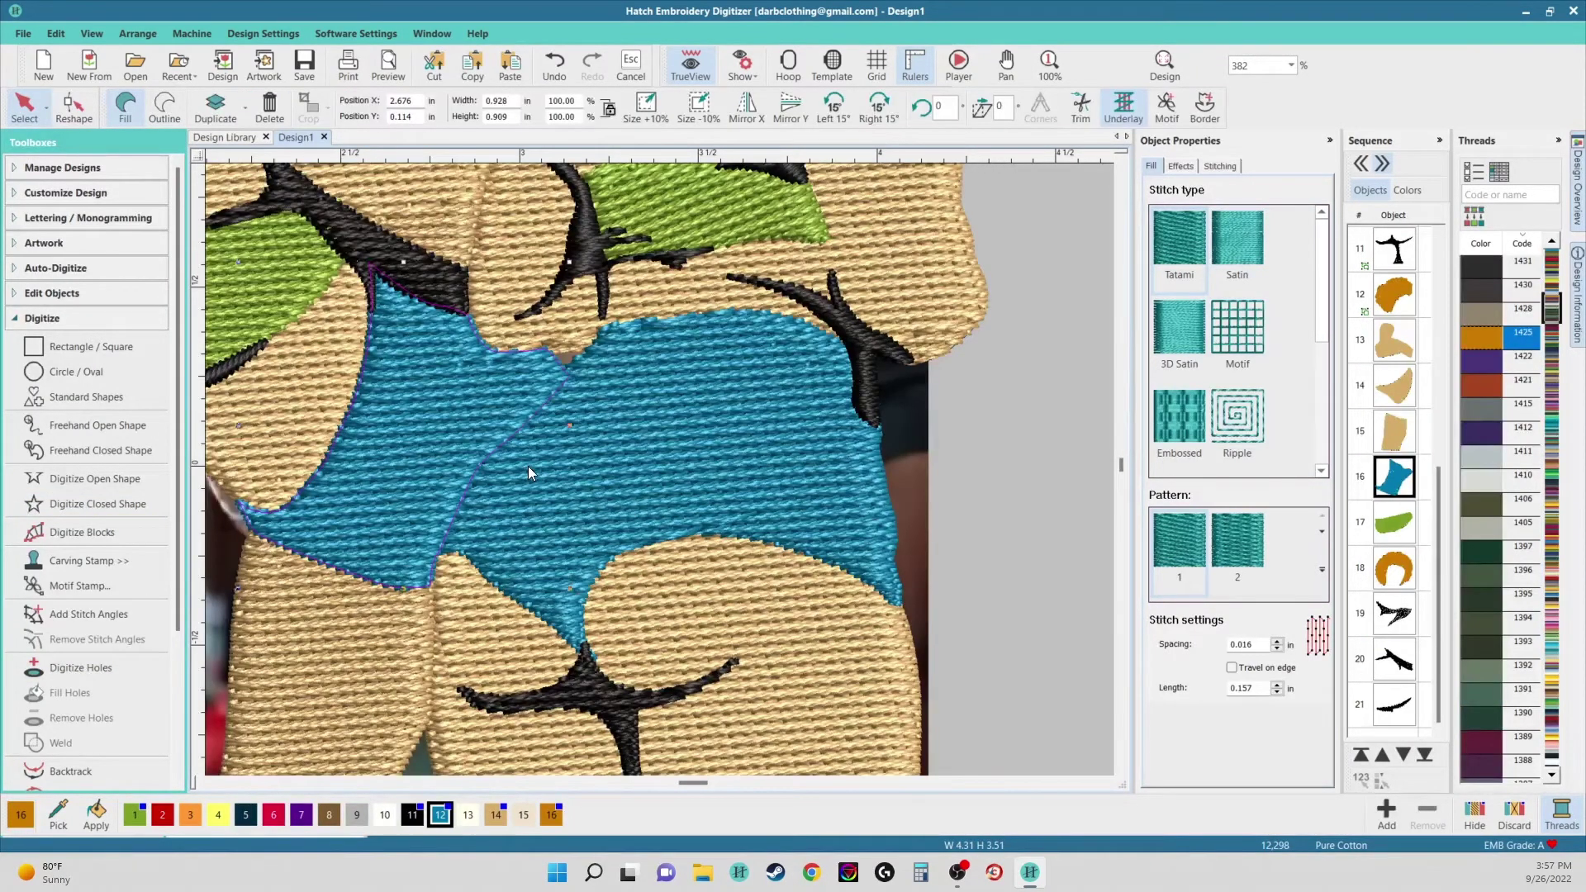
- Ungroup the back-view figure's grouped objects so its fills can be selected individually
{"action": "left_click", "coordinate": [616, 438], "text": "ctrl"}
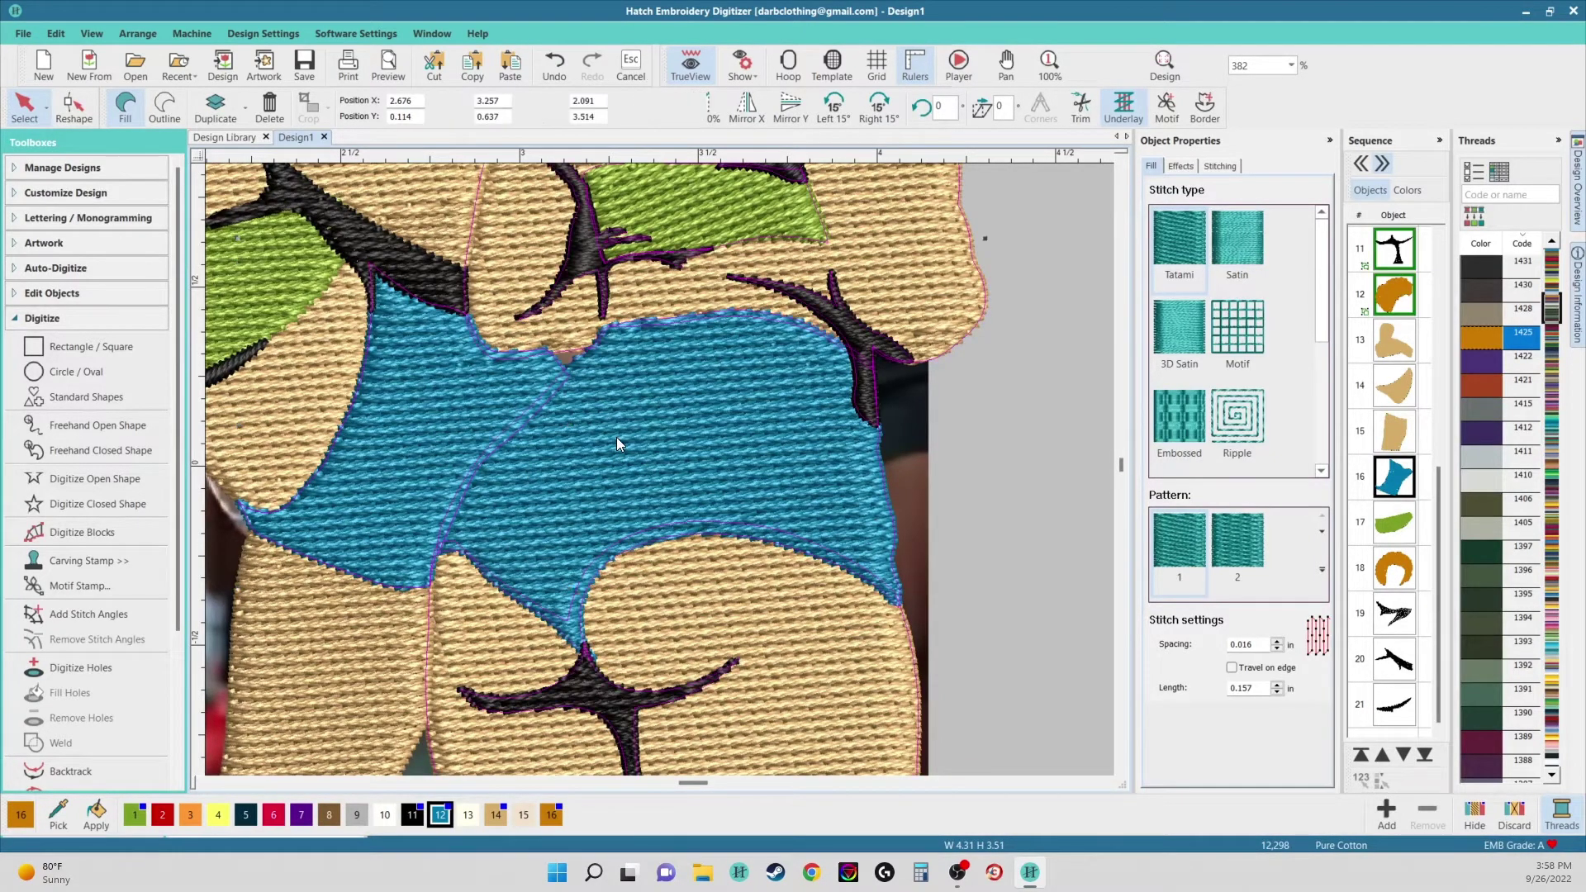
{"action": "right_click", "coordinate": [1396, 299]}
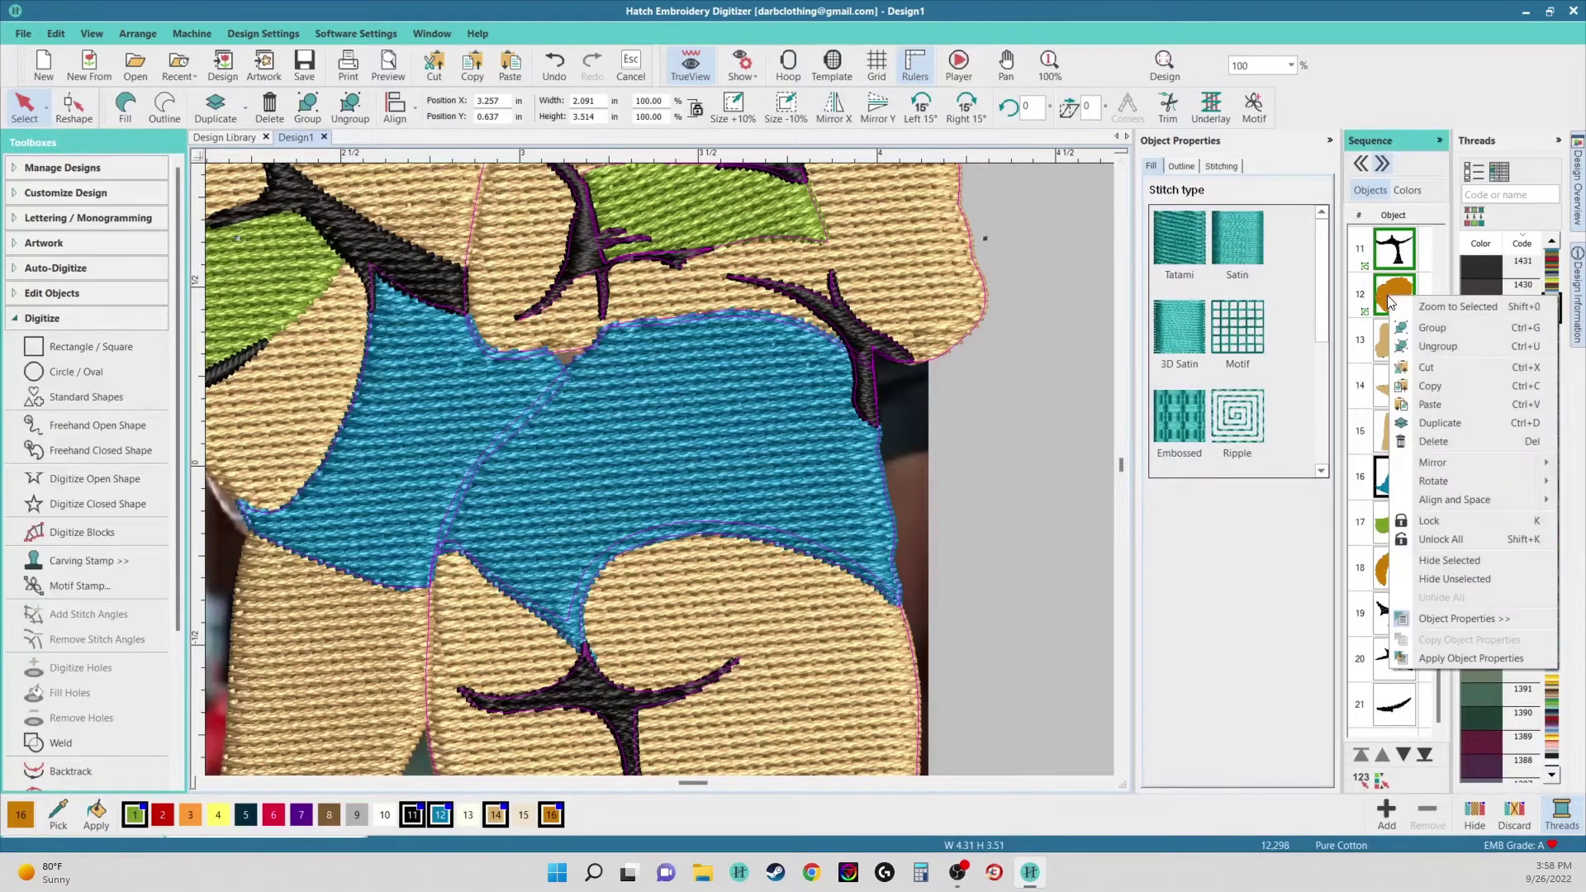
{"action": "left_click", "coordinate": [1437, 346]}
- Weld the front-view and back-view blue shorts fills into one object
{"action": "left_click", "coordinate": [854, 447]}
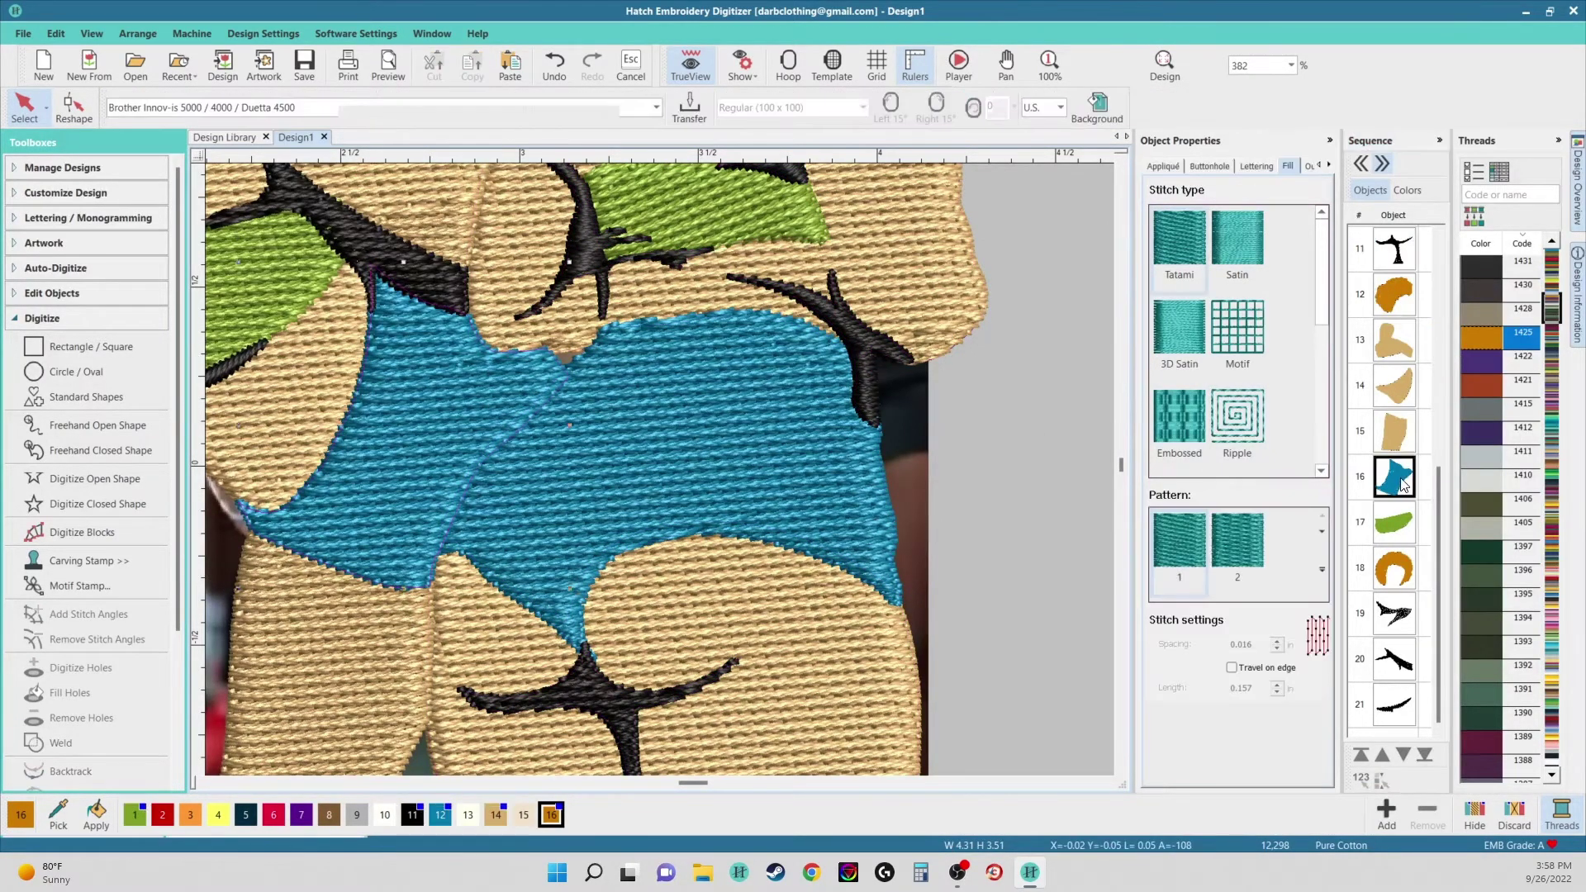
{"action": "left_click", "coordinate": [748, 433], "text": "ctrl"}
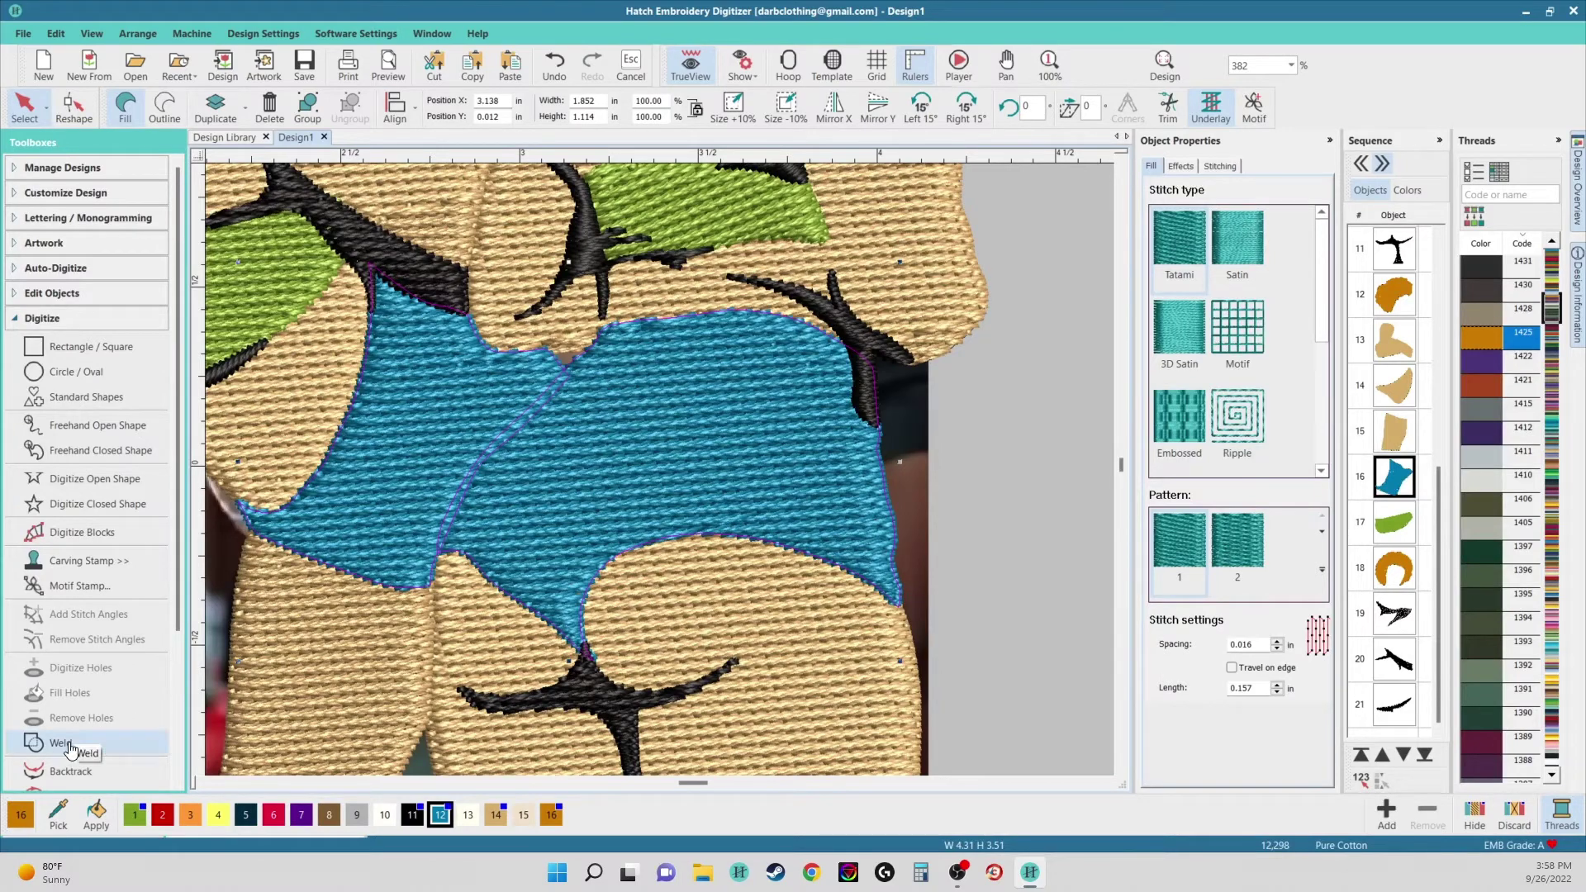
{"action": "scroll", "coordinate": [83, 726], "scroll_direction": "down", "scroll_amount": 3}
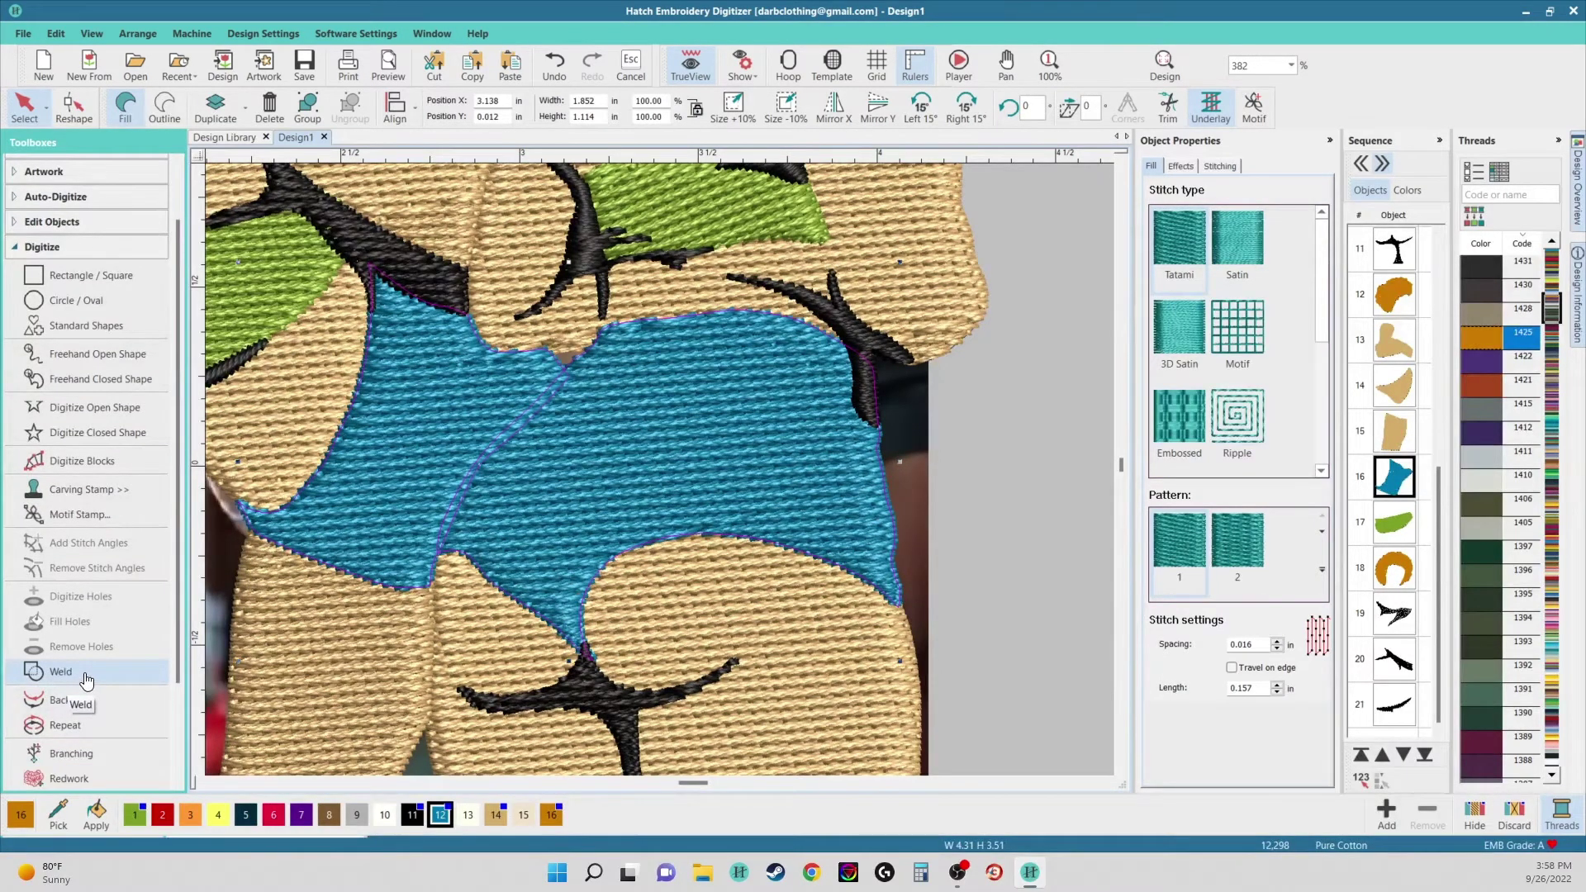
{"action": "left_click", "coordinate": [61, 672]}
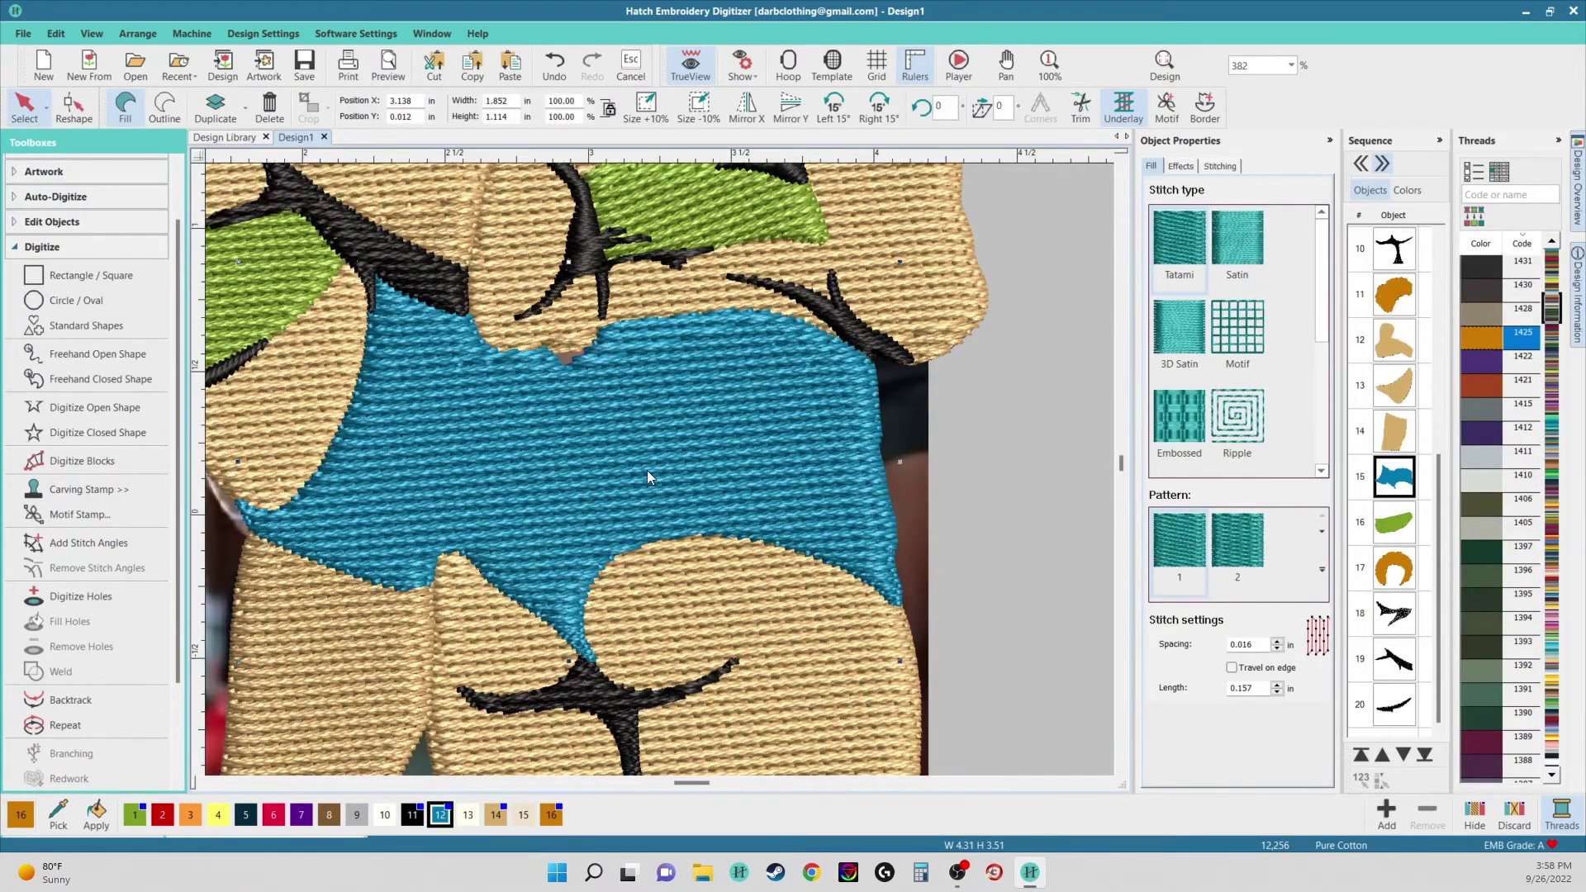
- Weld the front-view upper-body skin fill with the adjoining back-view skin fill
{"action": "scroll", "coordinate": [647, 469], "scroll_direction": "down", "scroll_amount": 2}
{"action": "left_click", "coordinate": [544, 307]}
{"action": "left_click", "coordinate": [613, 339], "text": "ctrl"}
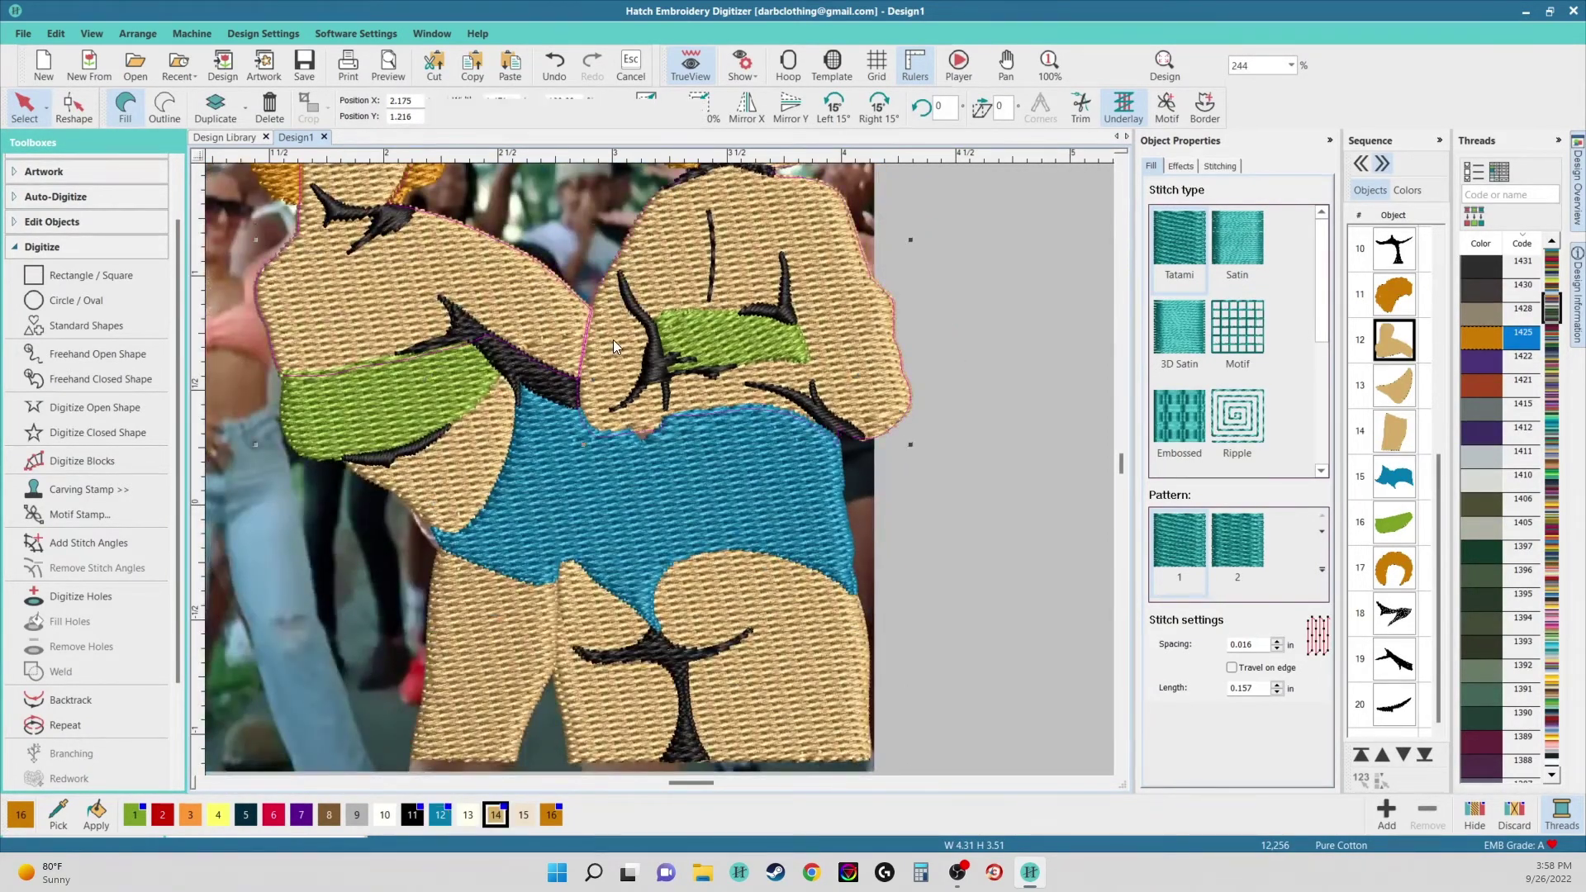
{"action": "left_click", "coordinate": [63, 677]}
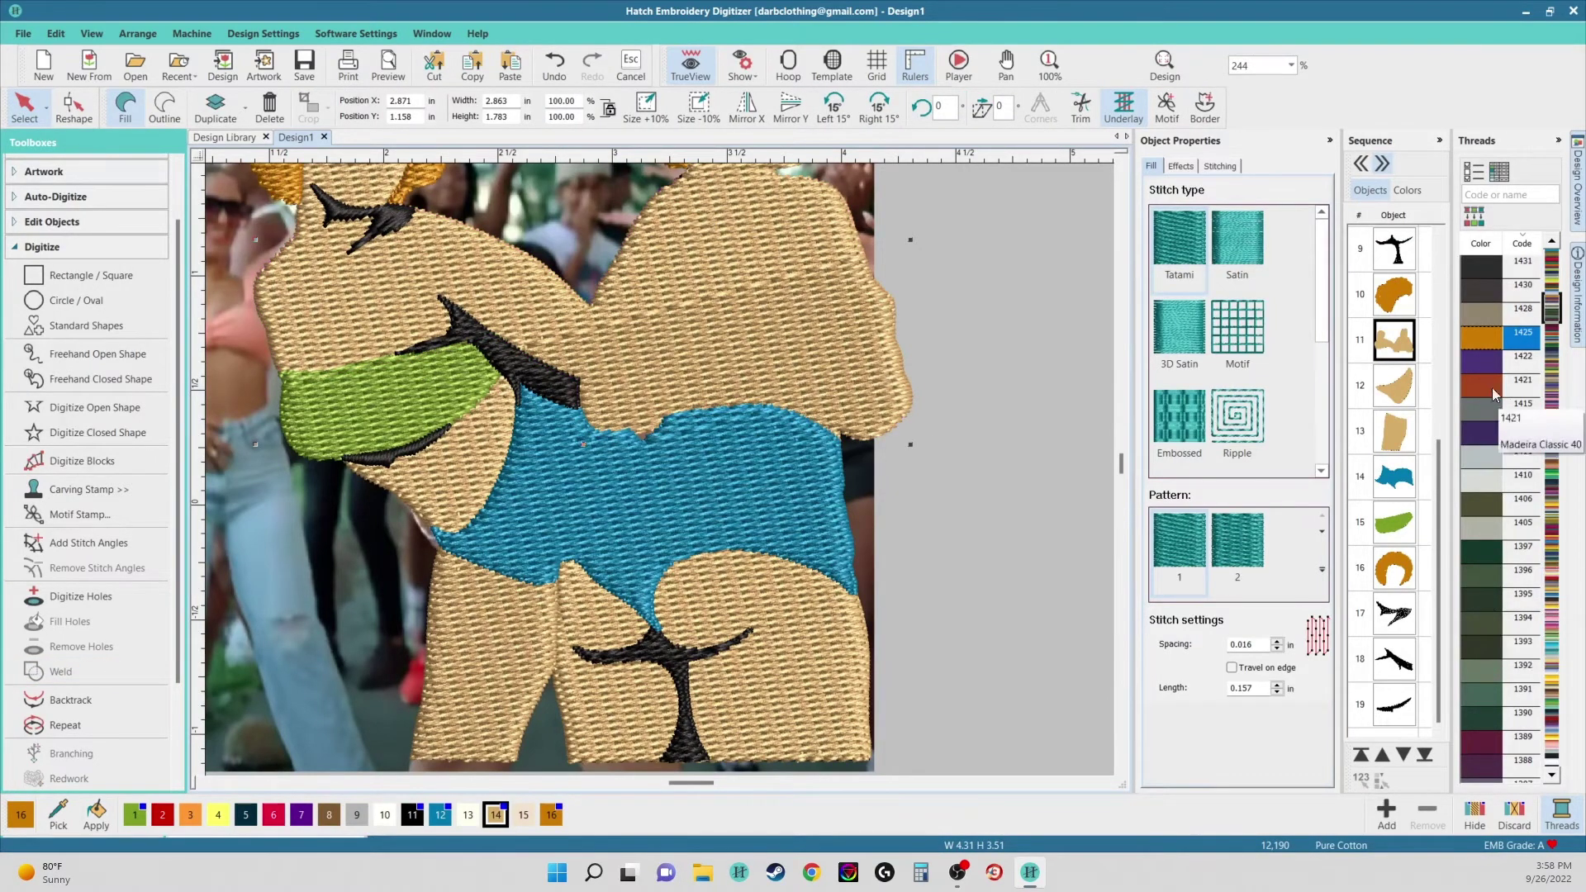
- Move the welded upper-body, midriff and front-view leg skin fills to the start of the stitching sequence and deselect them
{"action": "left_click", "coordinate": [1394, 430]}
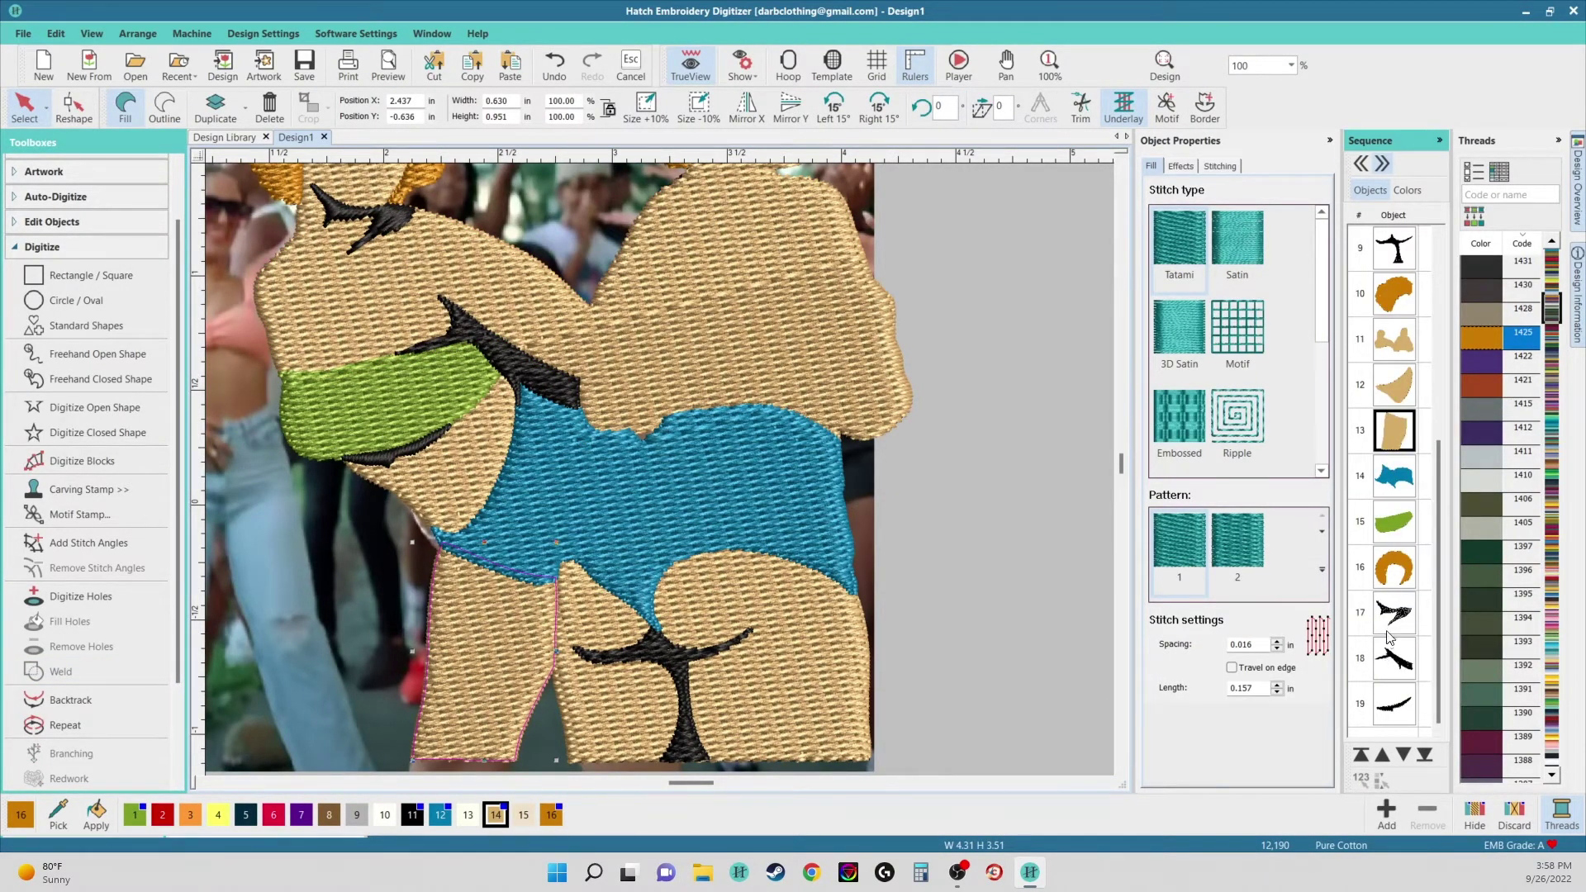
{"action": "scroll", "coordinate": [1390, 640], "scroll_direction": "up", "scroll_amount": 3}
{"action": "left_click", "coordinate": [1402, 588], "text": "shift"}
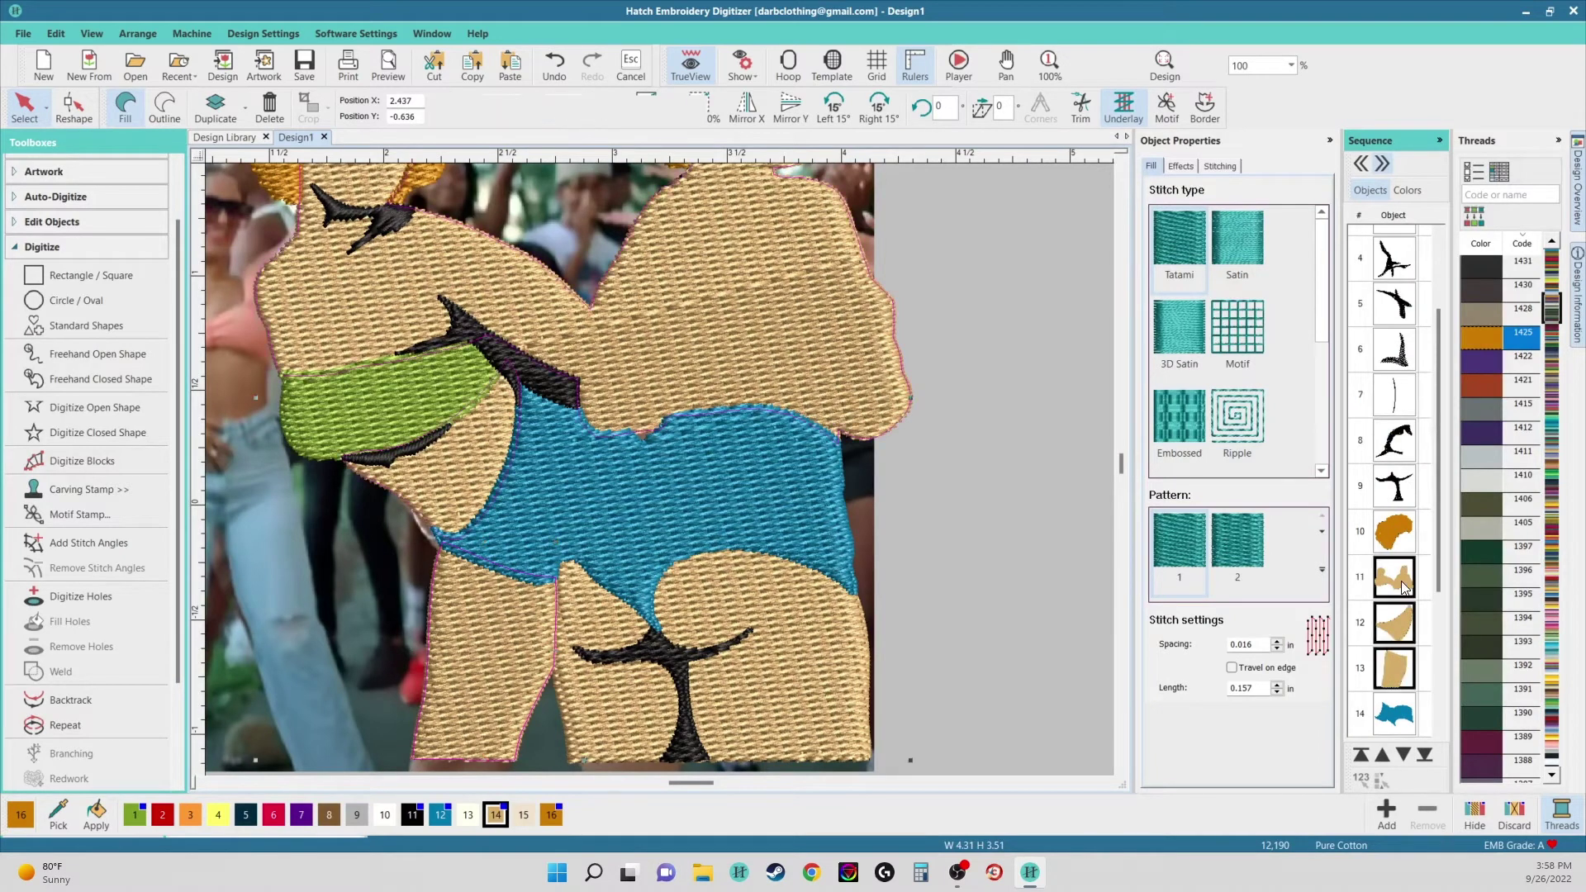
{"action": "left_click", "coordinate": [1361, 756]}
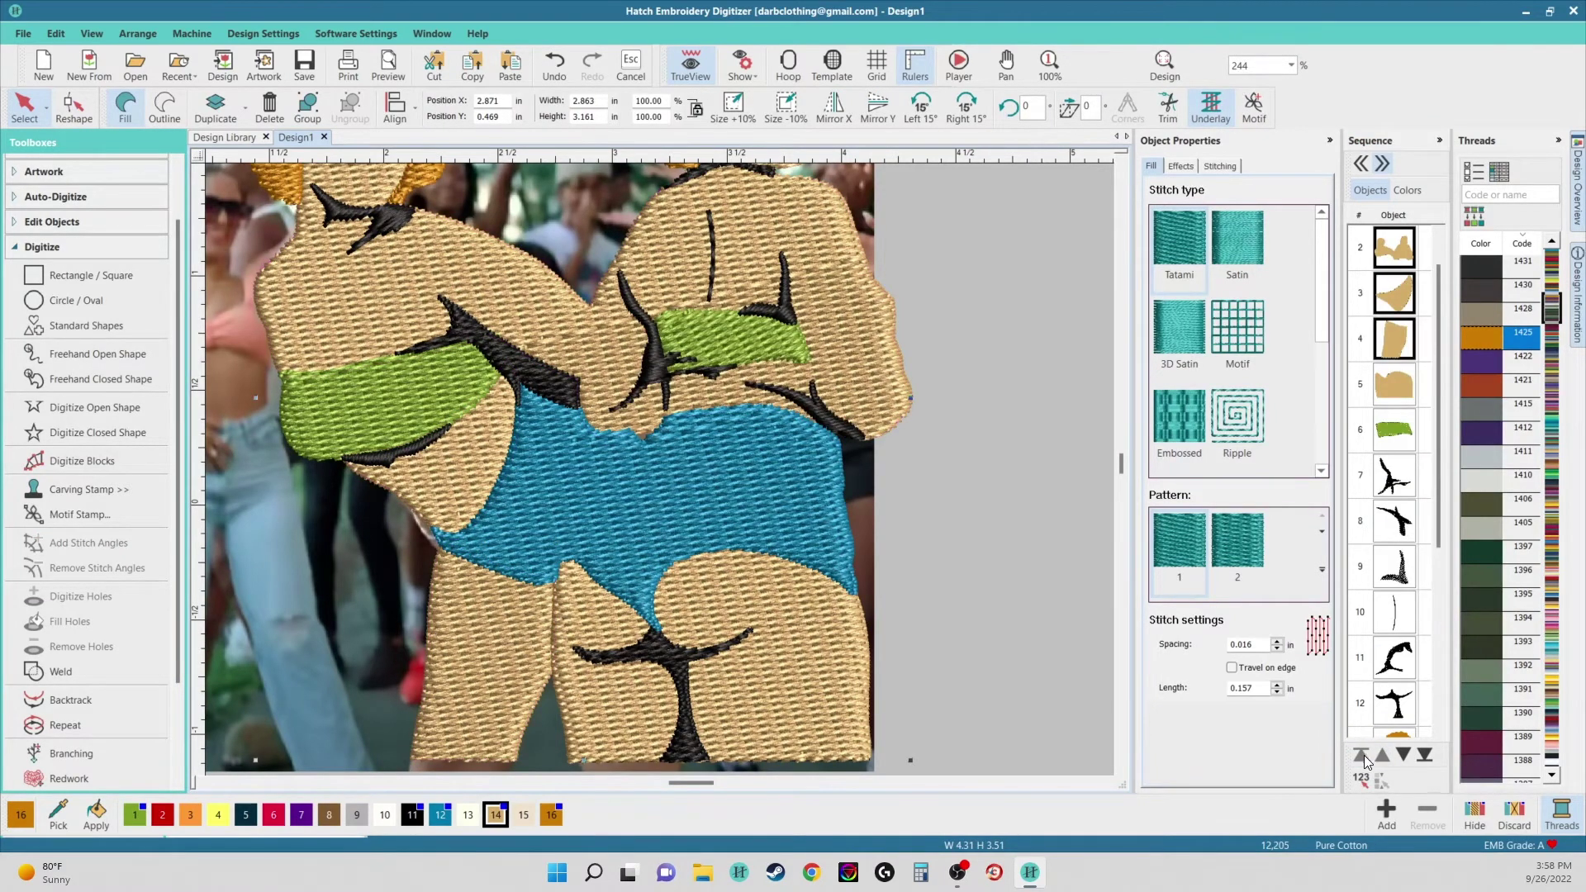
{"action": "key", "text": "Escape"}
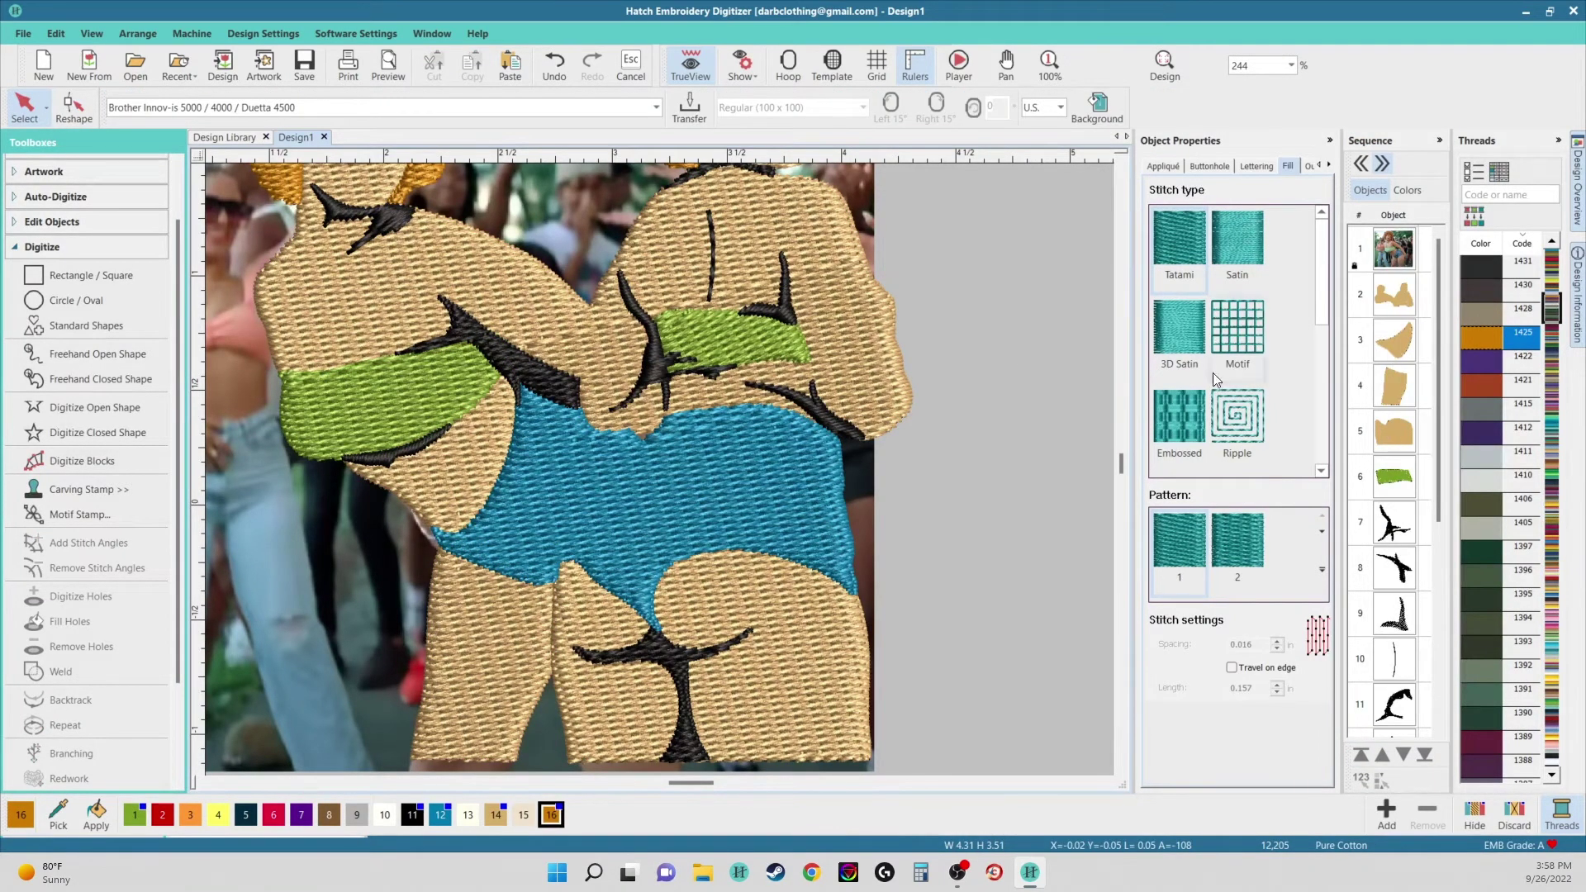
- Place both orange hair fills together in the stitching sequence, after the black detail objects and just before the blue shorts
{"action": "key", "text": "0"}
{"action": "scroll", "coordinate": [1386, 435], "scroll_direction": "down", "scroll_amount": 3}
{"action": "left_click", "coordinate": [1401, 483]}
{"action": "left_click", "coordinate": [1392, 576], "text": "ctrl"}
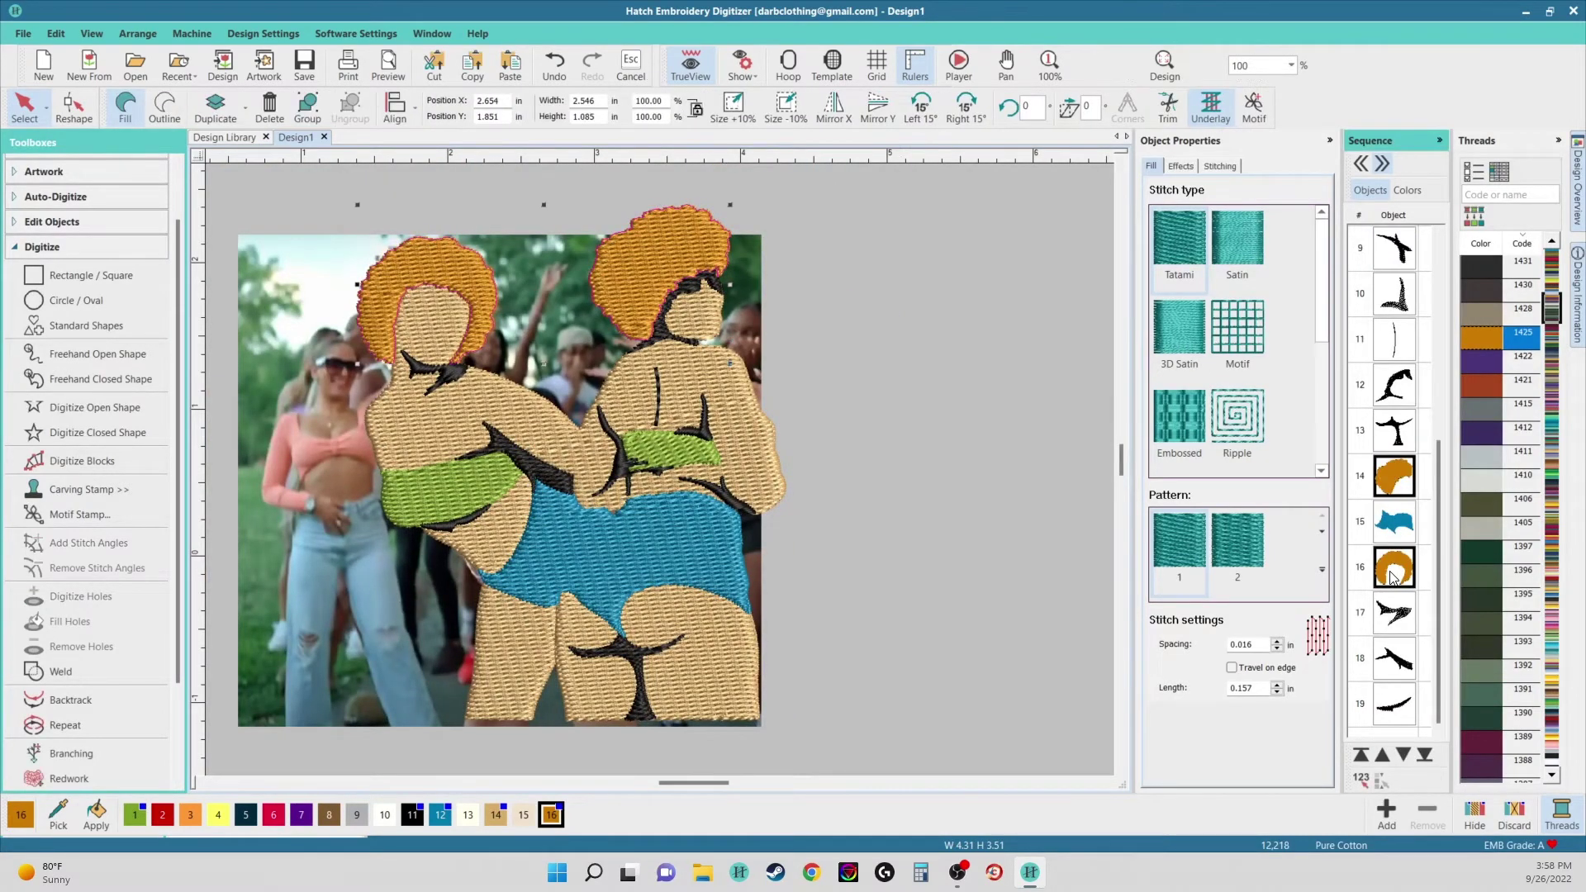
{"action": "left_click", "coordinate": [1381, 754]}
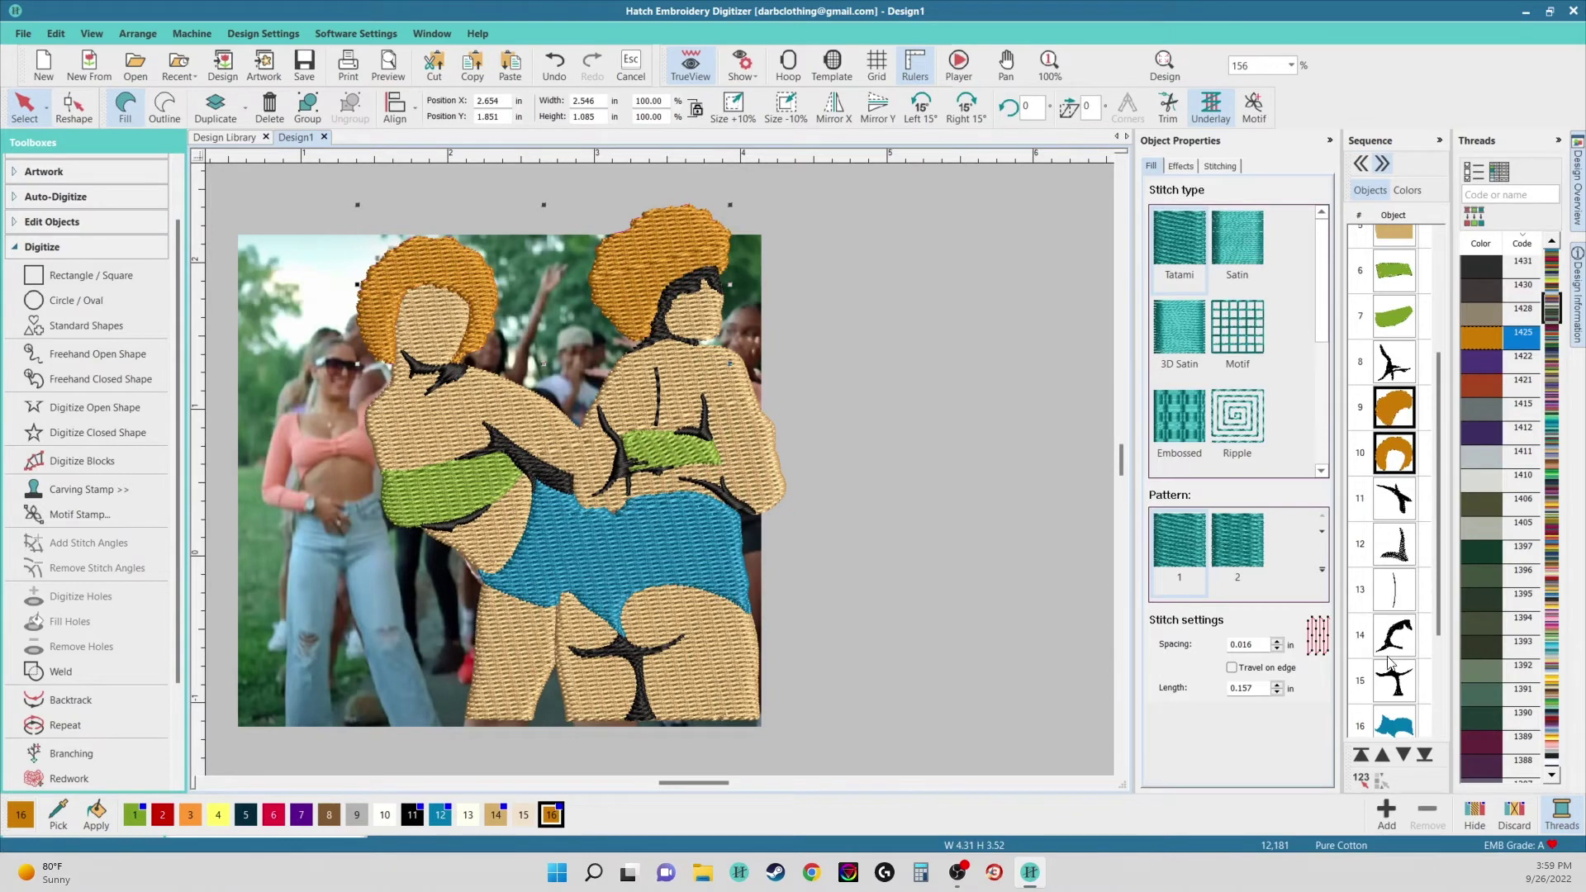
{"action": "left_click", "coordinate": [1404, 754]}
{"action": "left_click", "coordinate": [1404, 754]}
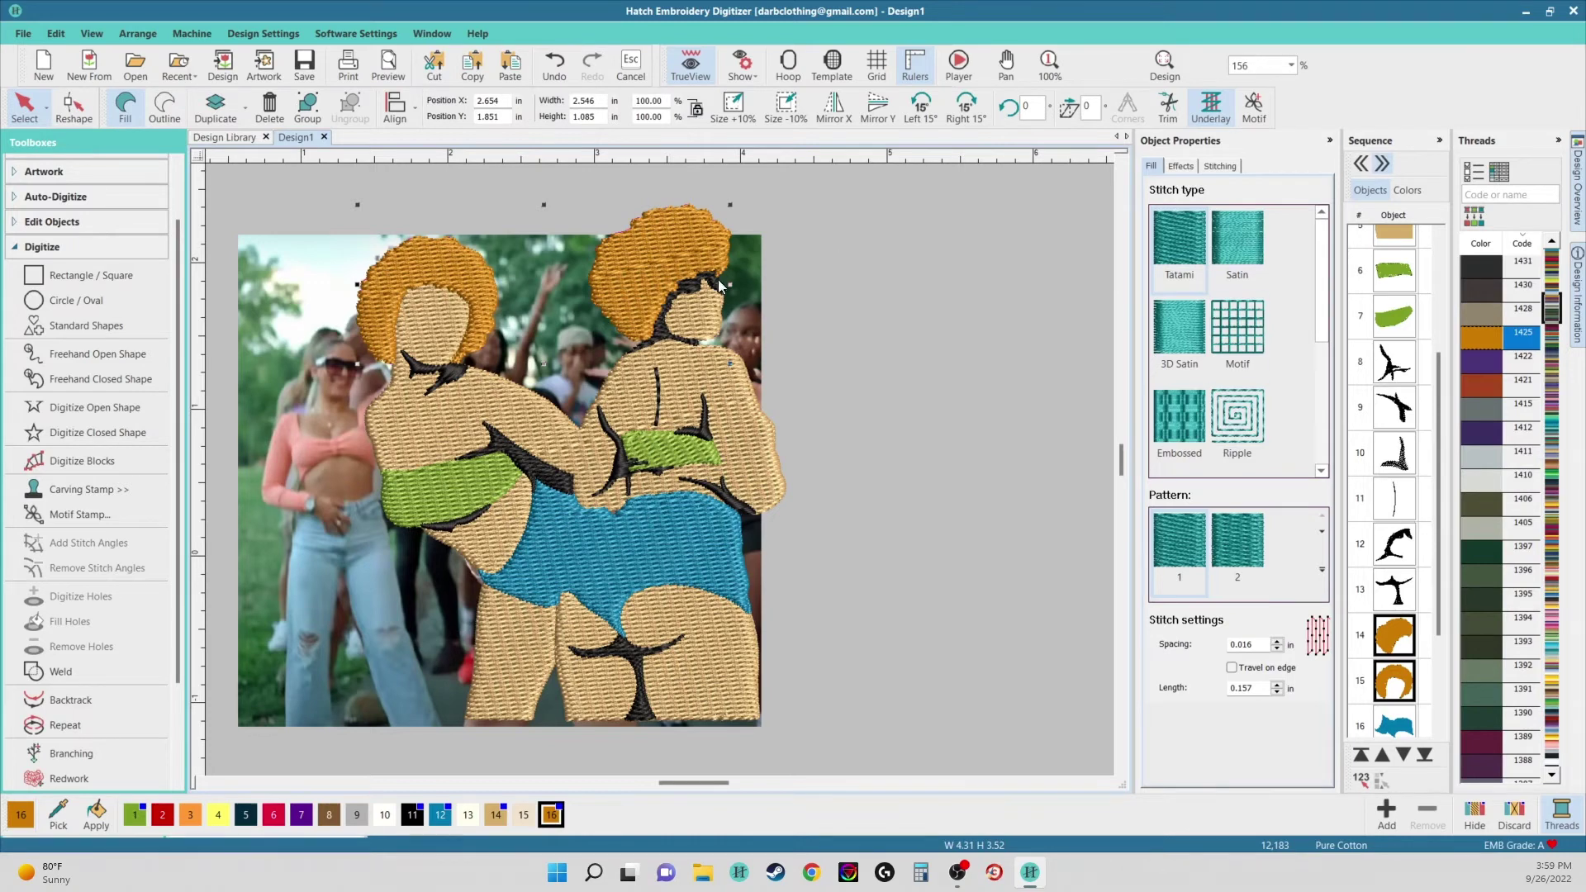
{"action": "left_click", "coordinate": [853, 253]}
- Reshape the back-view hair fill by moving a point from its outer edge down to the nape of the neck
{"action": "scroll", "coordinate": [659, 469], "scroll_direction": "up", "scroll_amount": 2}
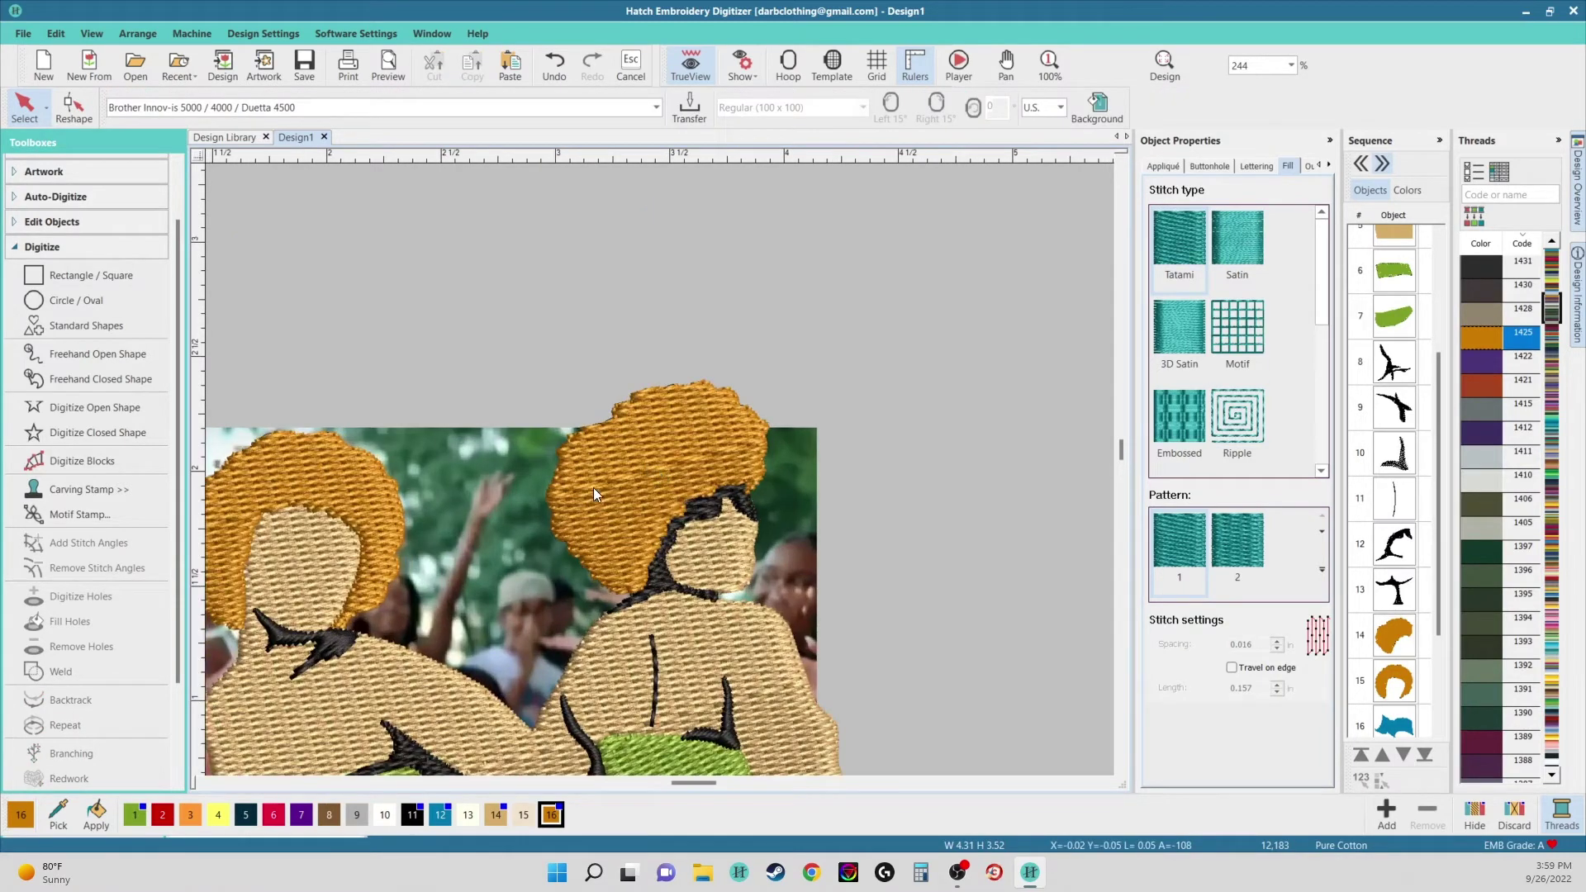
{"action": "left_click", "coordinate": [654, 460]}
{"action": "key", "text": "h"}
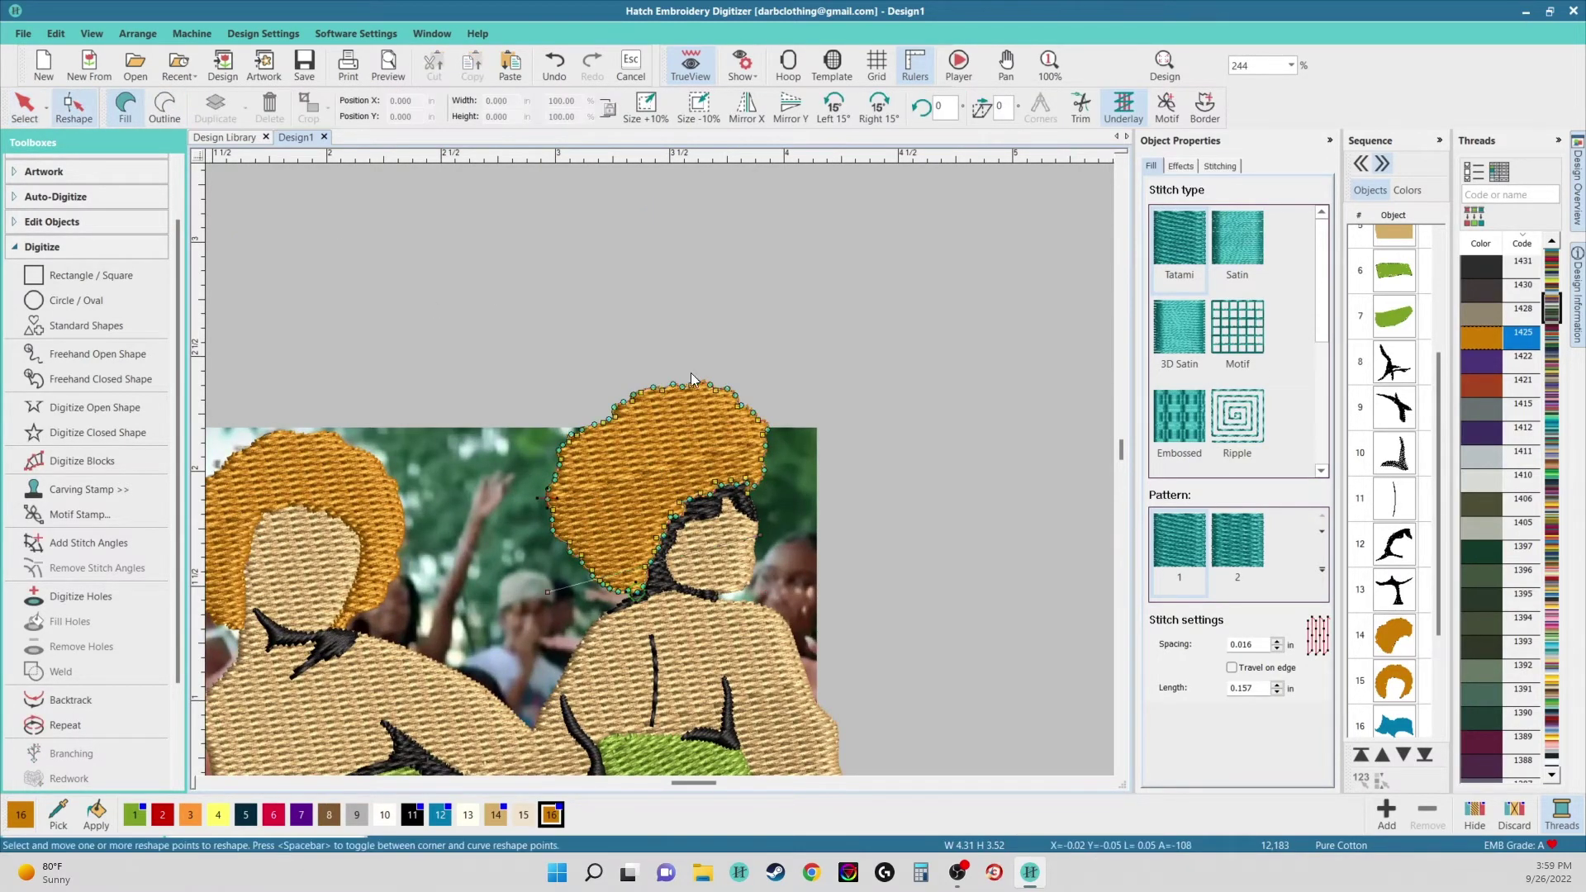
{"action": "mouse_move", "coordinate": [559, 498]}
{"action": "left_mouse_down"}
{"action": "mouse_move", "coordinate": [597, 520]}
{"action": "mouse_move", "coordinate": [640, 593]}
{"action": "left_mouse_up"}
{"action": "left_click", "coordinate": [295, 255]}
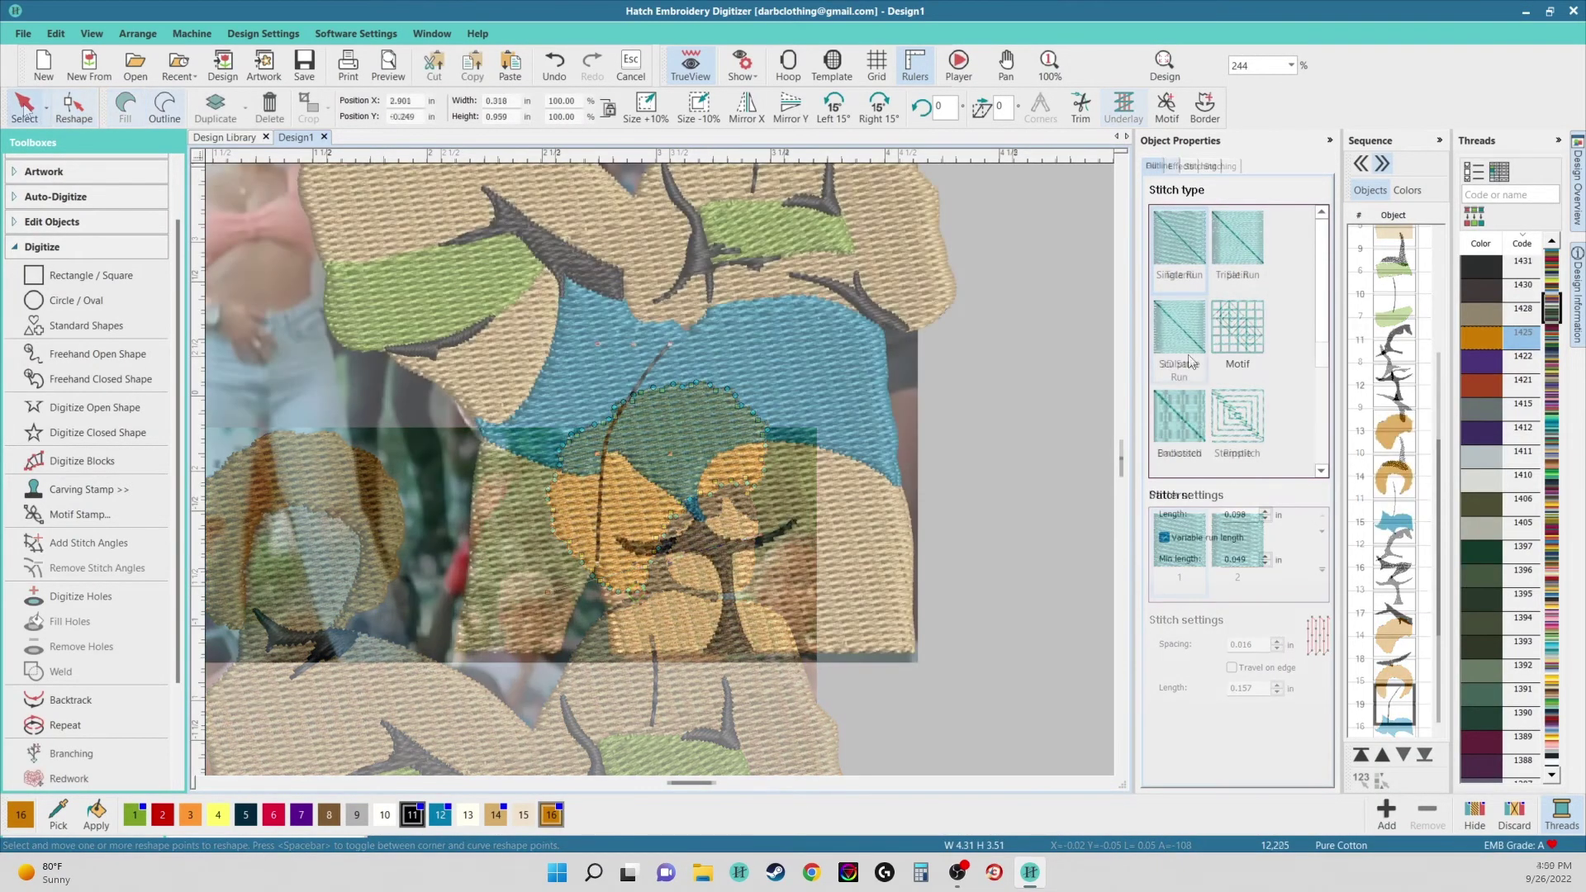
- Change the black seam line running down the shorts between the two figures to a Backstitch outline and deselect it
{"action": "left_click", "coordinate": [1185, 422]}
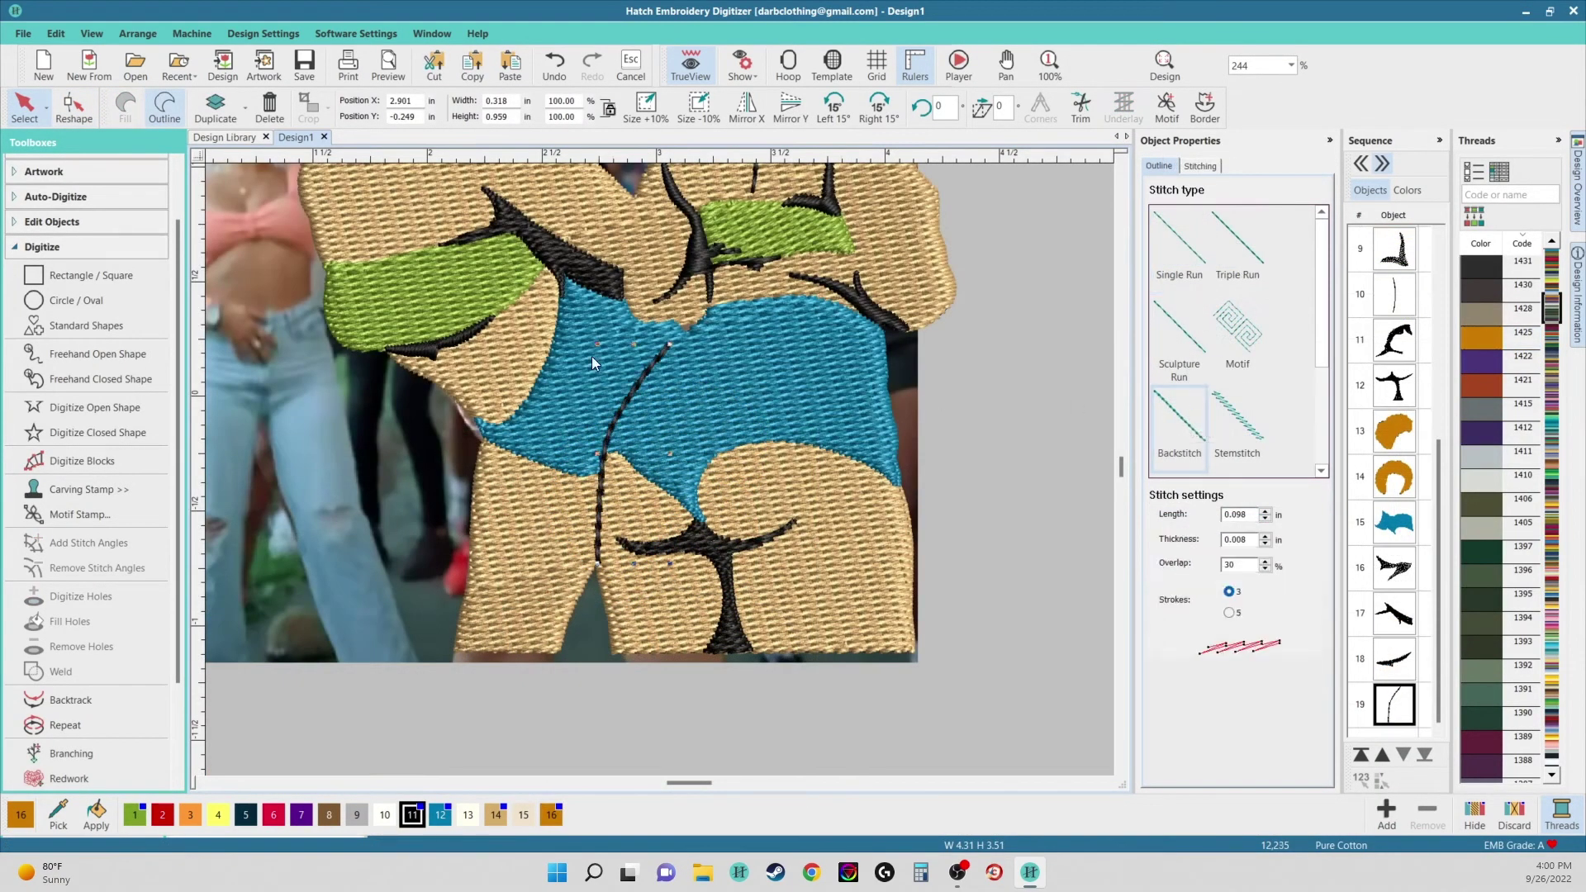
{"action": "left_click", "coordinate": [1029, 365]}
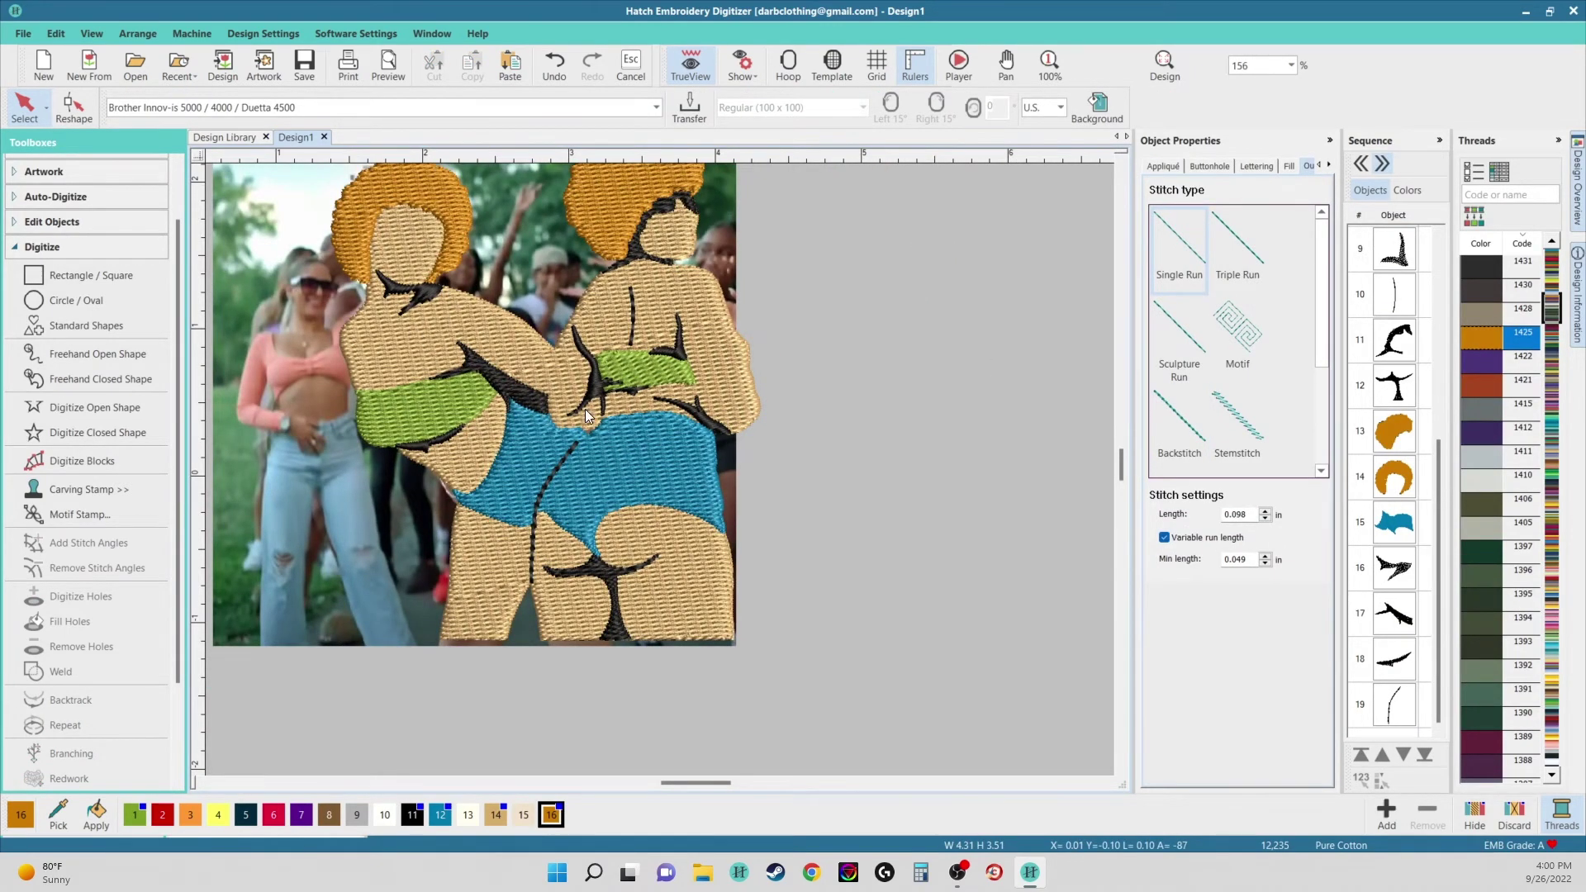
{"action": "scroll", "coordinate": [585, 409], "scroll_direction": "down", "scroll_amount": 1}
{"action": "left_click", "coordinate": [1386, 382]}
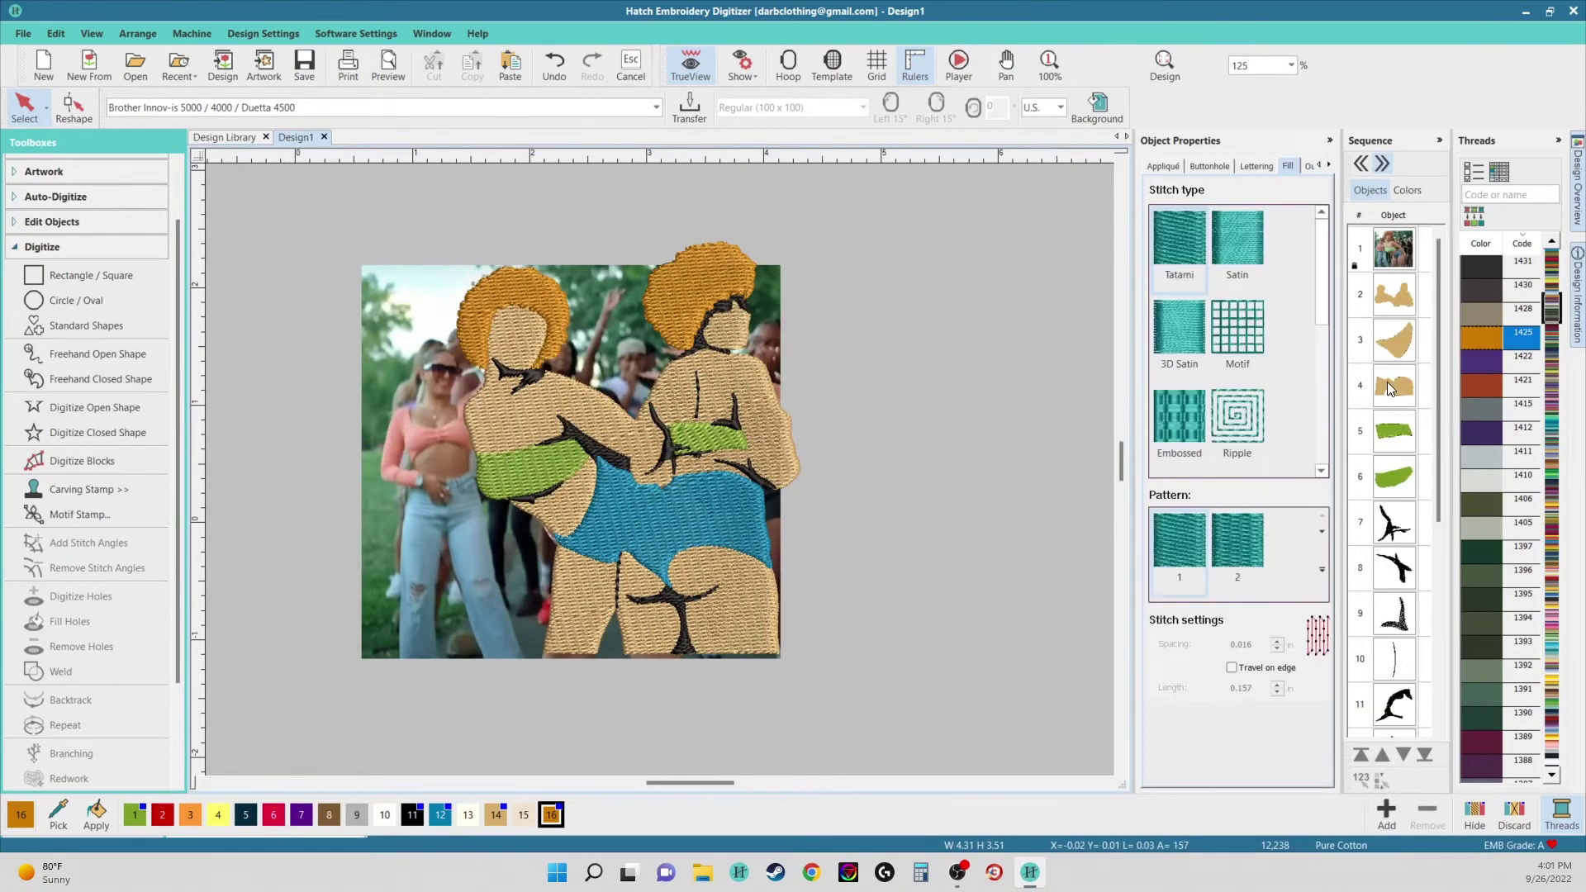
{"action": "scroll", "coordinate": [1386, 382], "scroll_direction": "up", "scroll_amount": 1}
{"action": "scroll", "coordinate": [1388, 391], "scroll_direction": "up", "scroll_amount": 3}
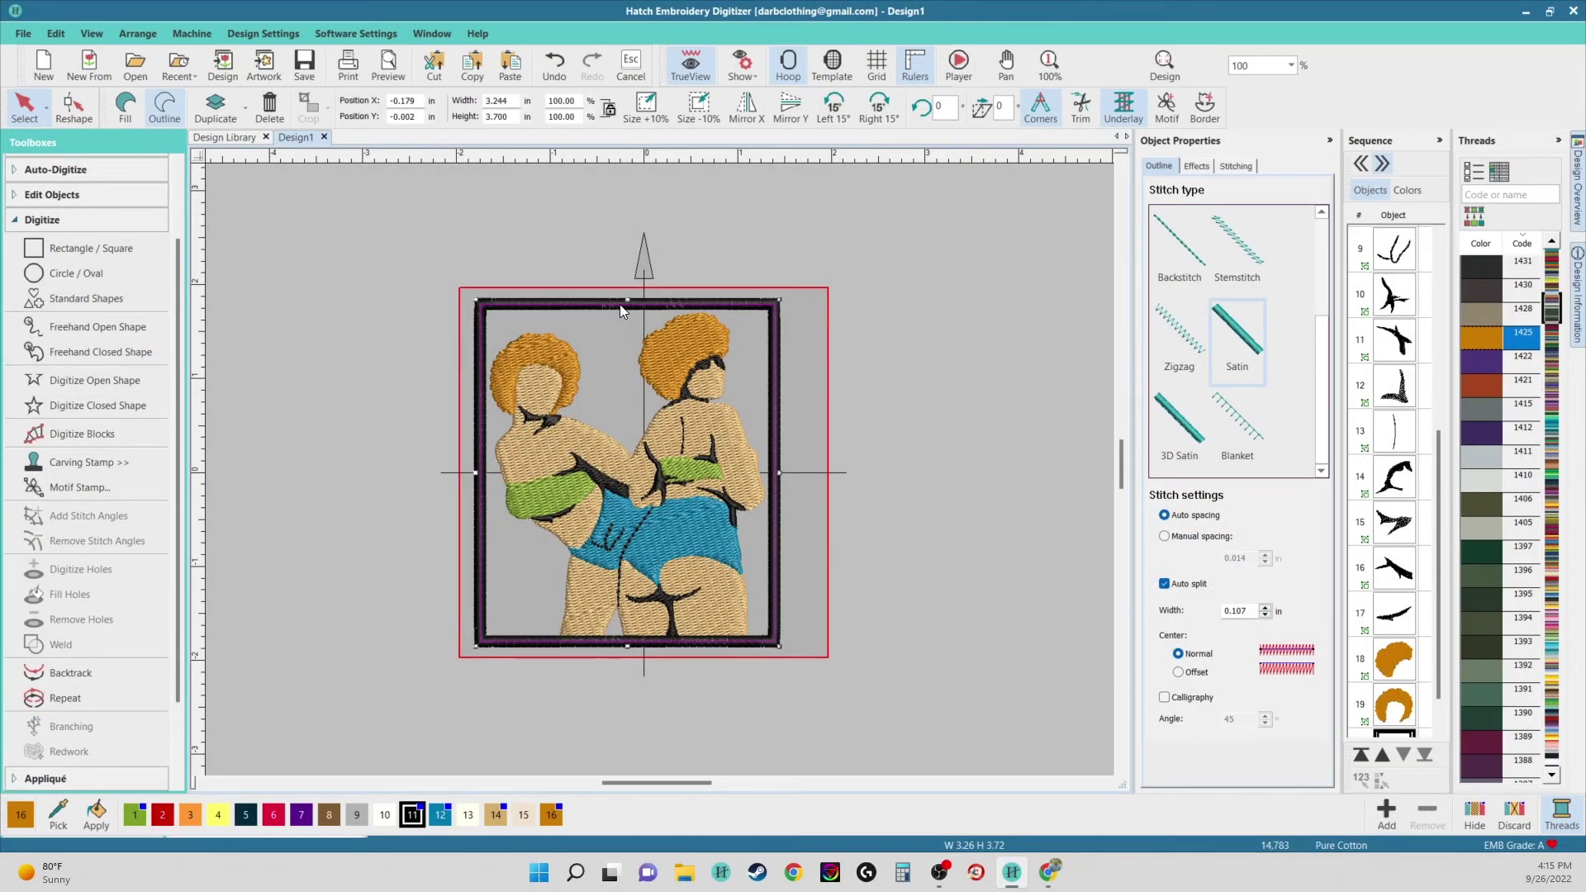
- Paste a copy of the black rectangular border, convert it to a fill and move it to the start of the stitching sequence
{"action": "key", "text": "ctrl+v"}
{"action": "left_click", "coordinate": [124, 108]}
{"action": "scroll", "coordinate": [1396, 699], "scroll_direction": "down", "scroll_amount": 2}
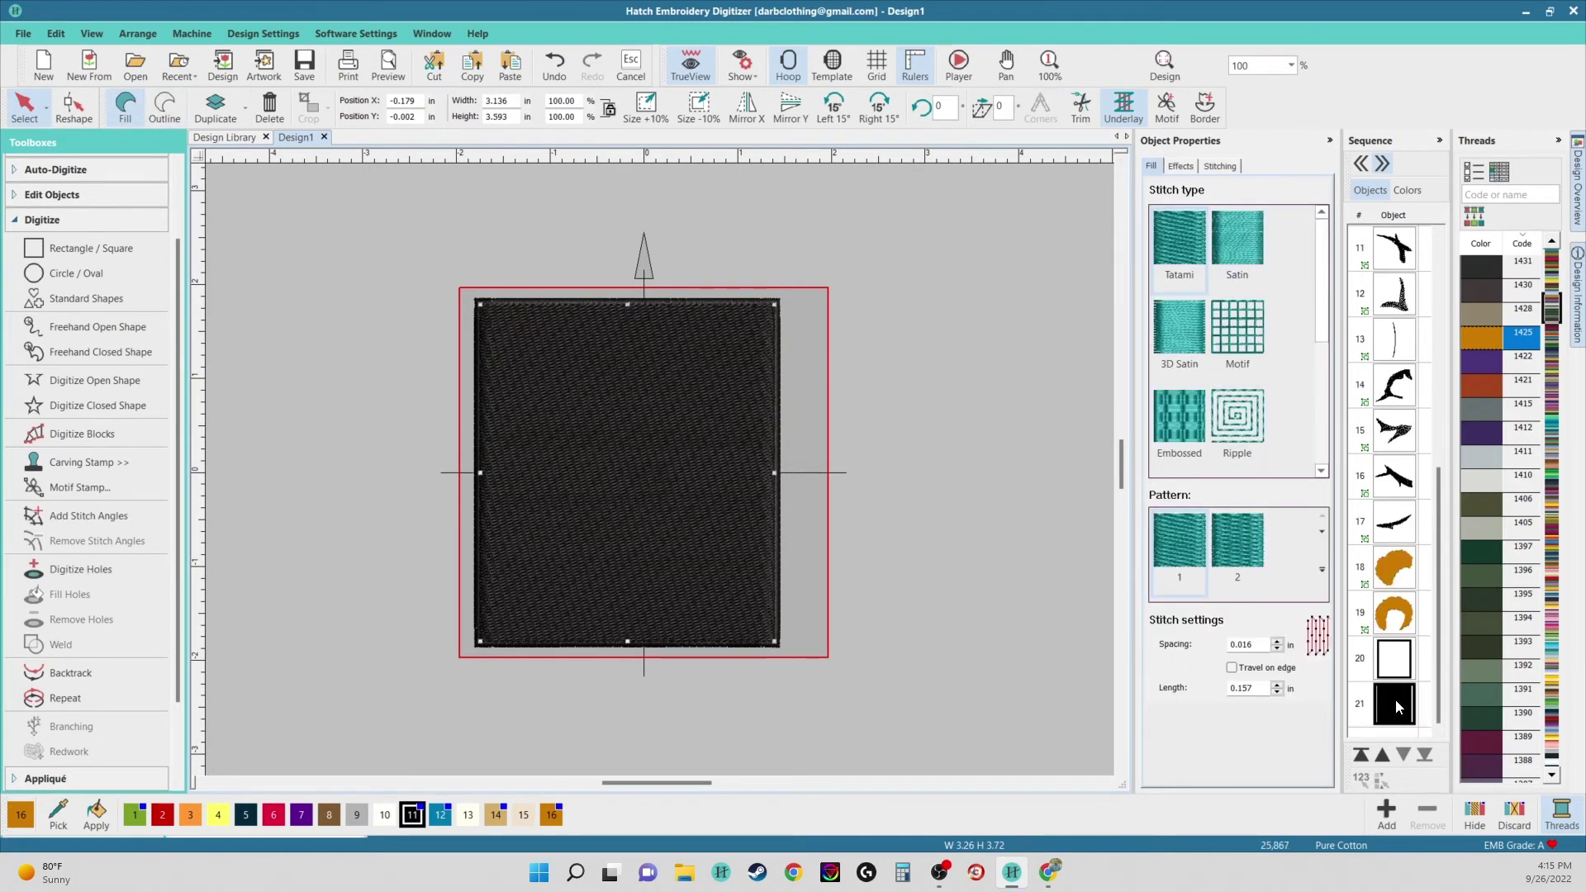
{"action": "left_click", "coordinate": [1383, 755]}
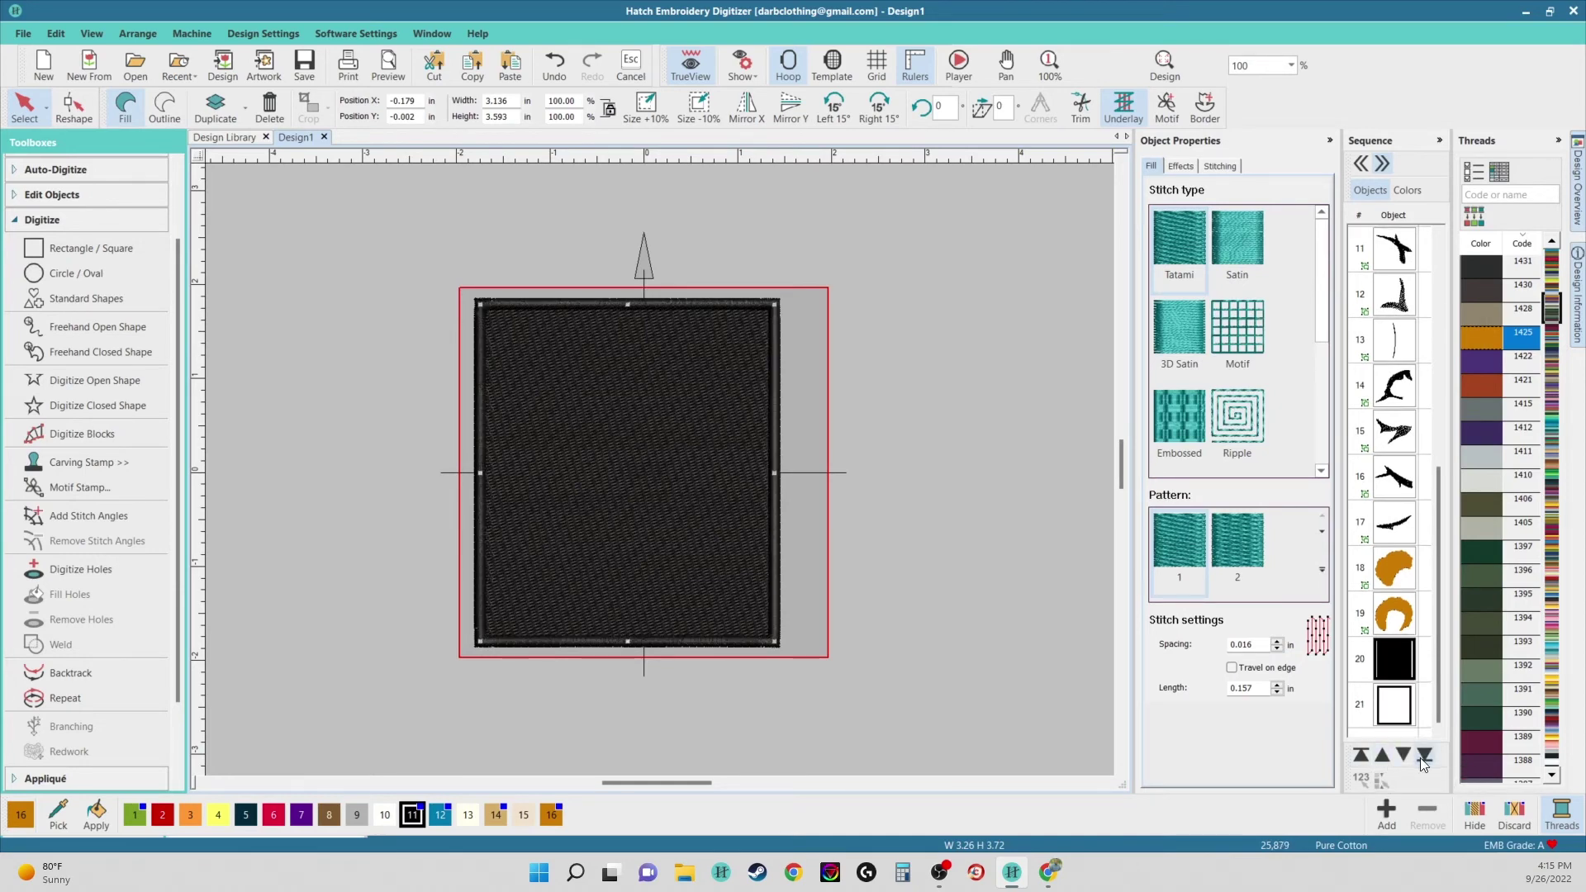
{"action": "left_click", "coordinate": [1362, 756]}
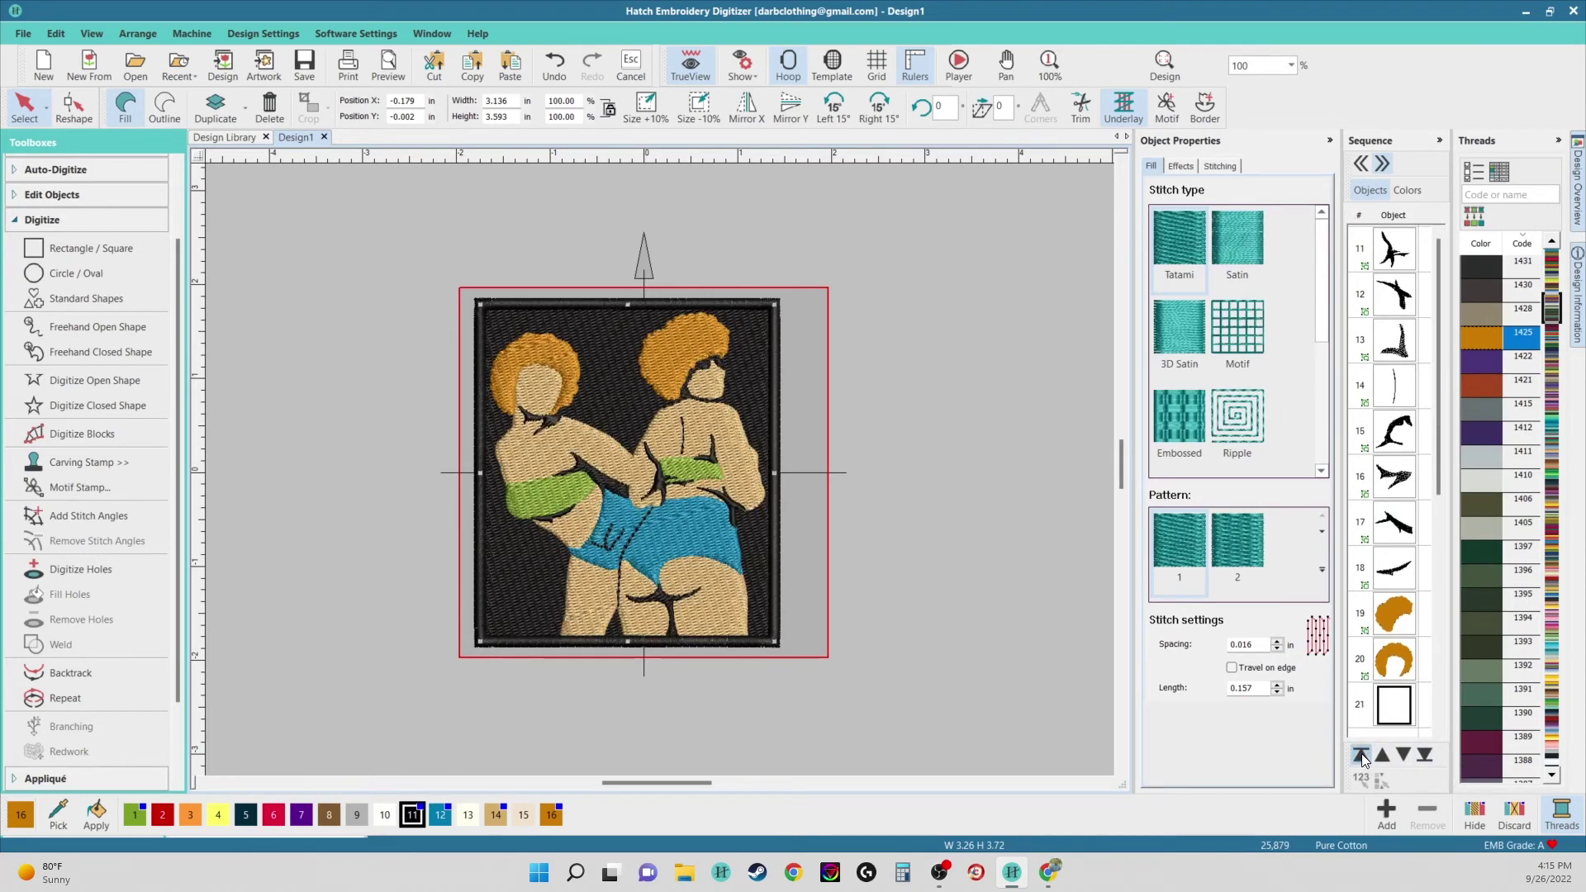
- Try a Ripple fill on the background rectangle and switch it to a Motif fill with the Blackwork Scroll03 pattern
{"action": "left_click", "coordinate": [1240, 424]}
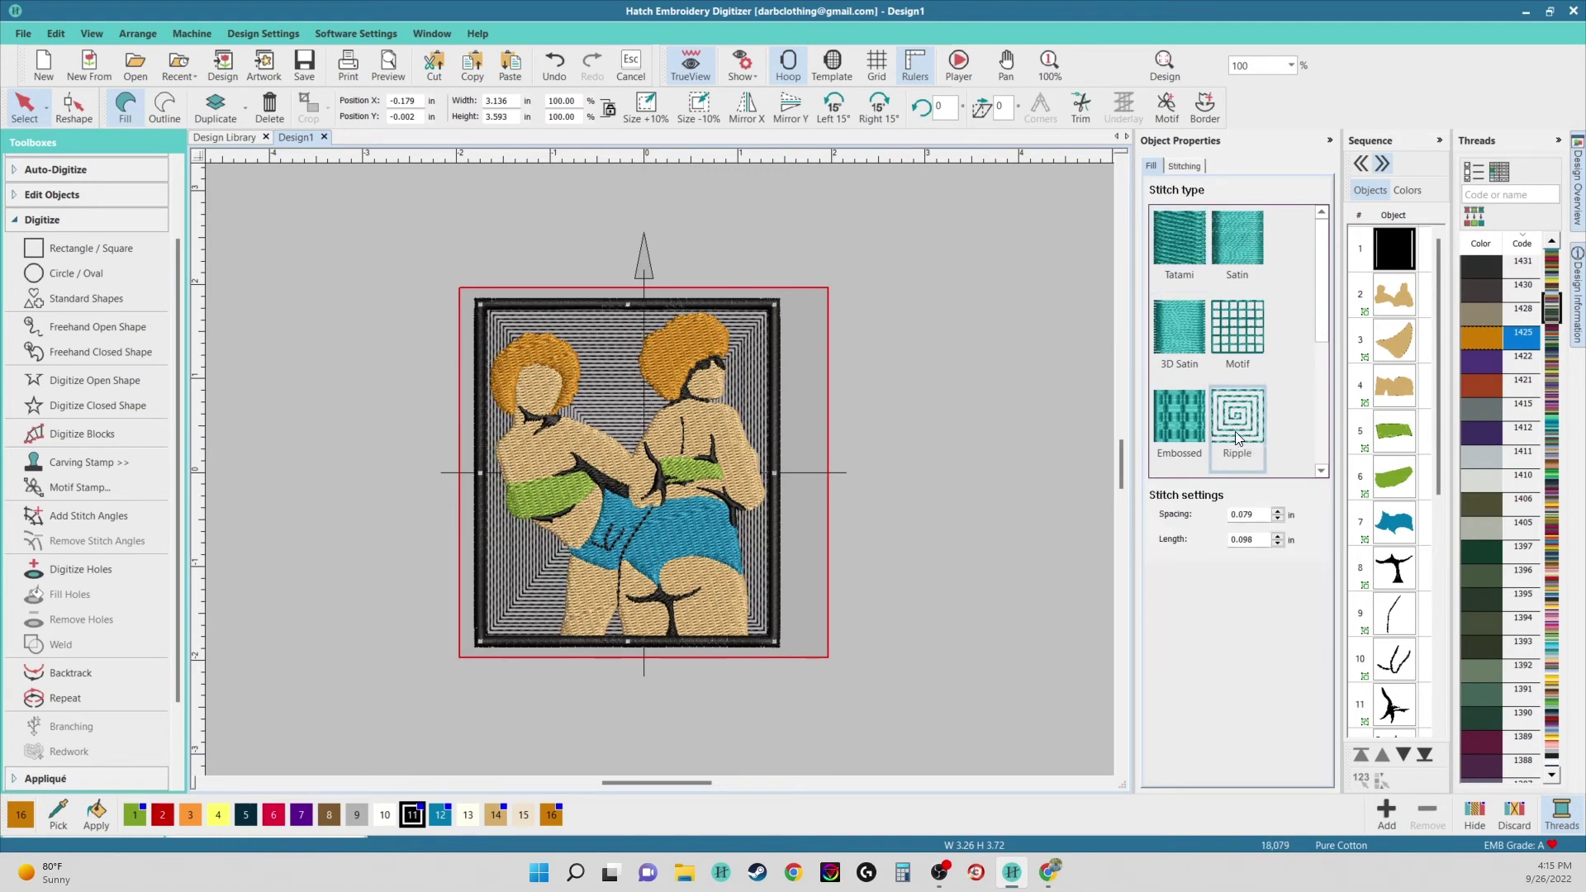
{"action": "left_click", "coordinate": [1241, 342]}
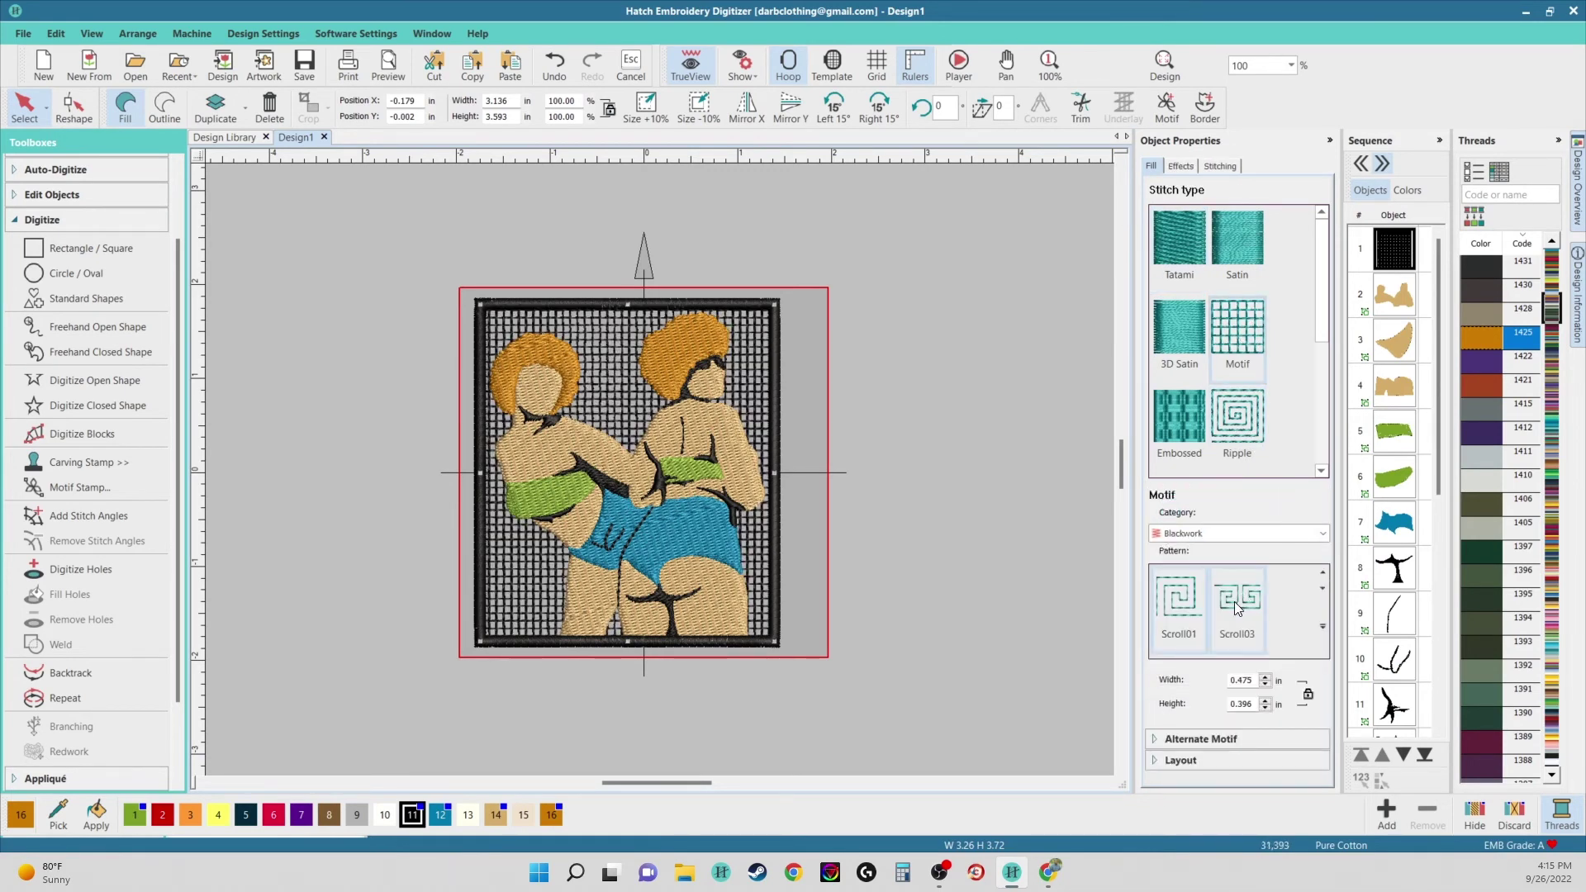
{"action": "left_click", "coordinate": [1237, 599]}
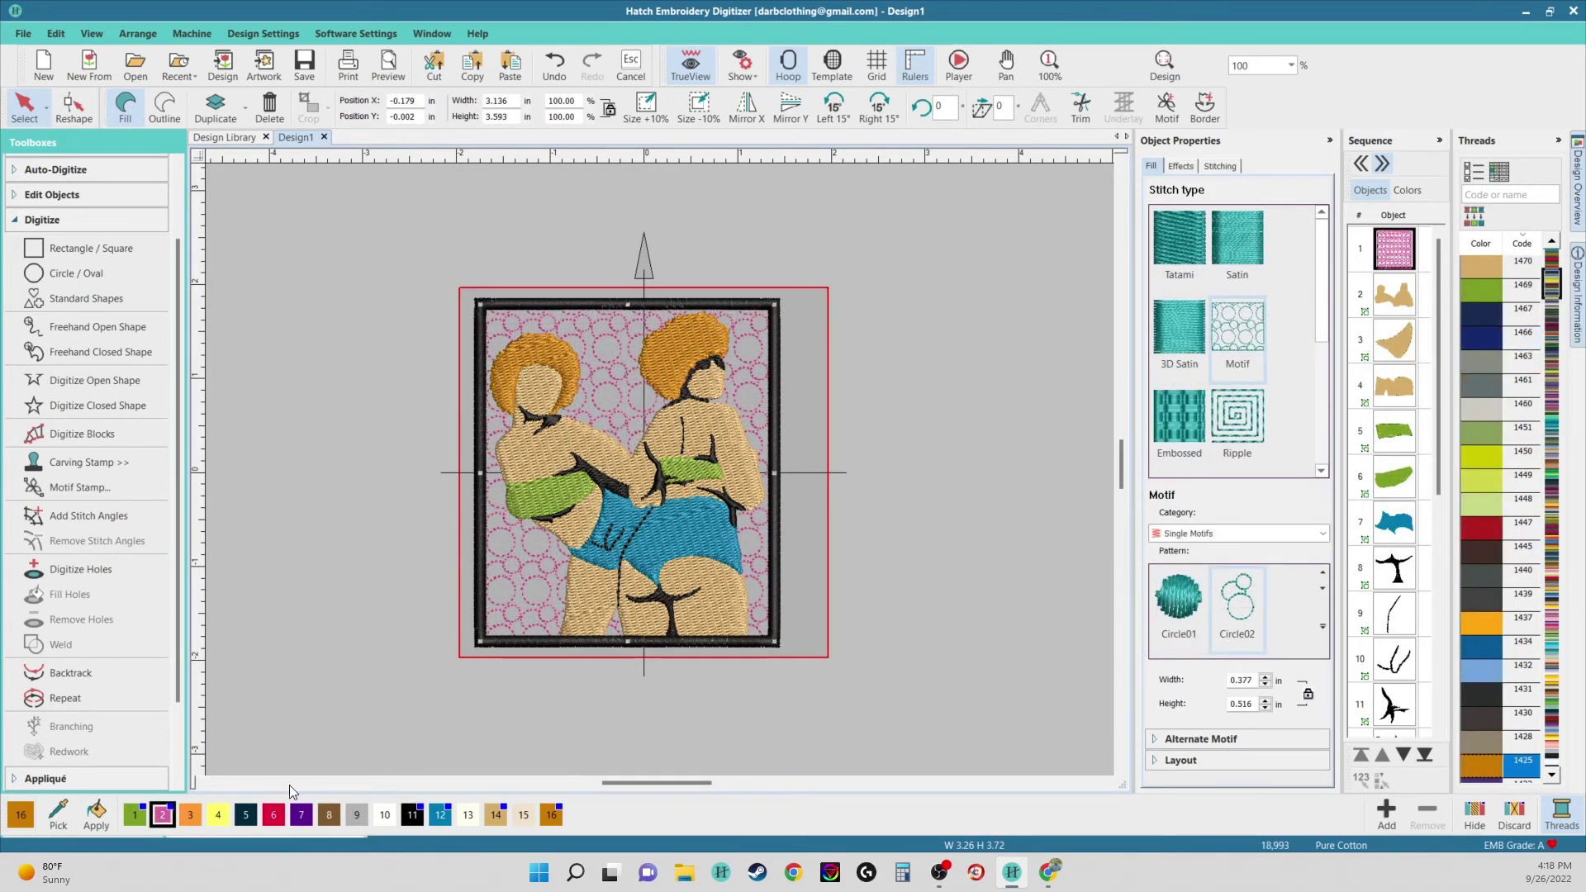
- Try yellow thread on the circle-motif background, return it to pink and deselect it
{"action": "left_click", "coordinate": [218, 814]}
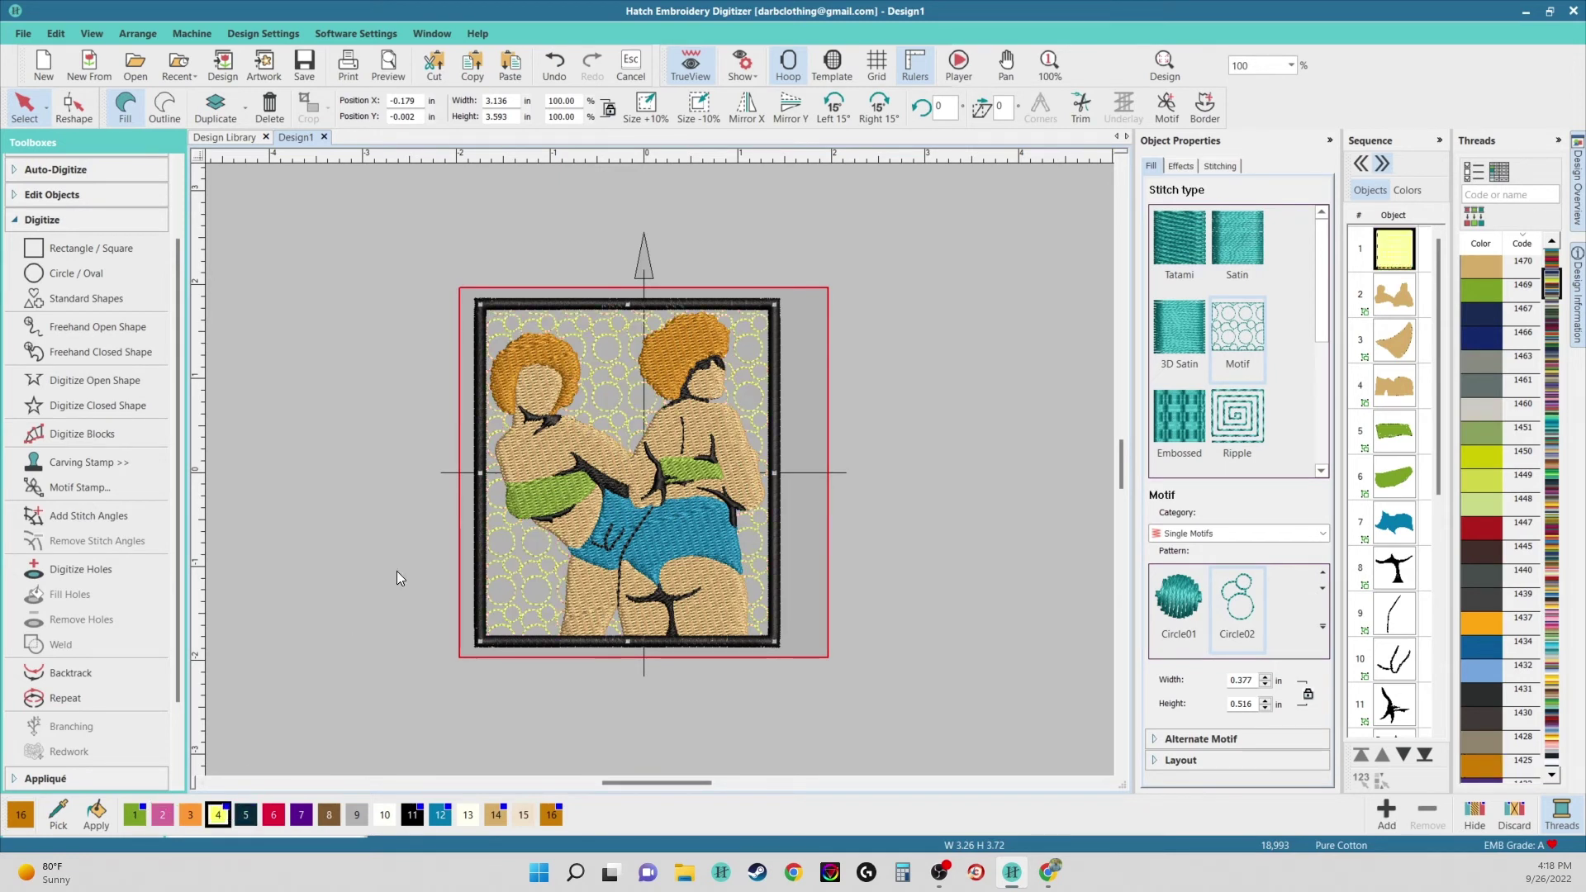
{"action": "left_click", "coordinate": [163, 814]}
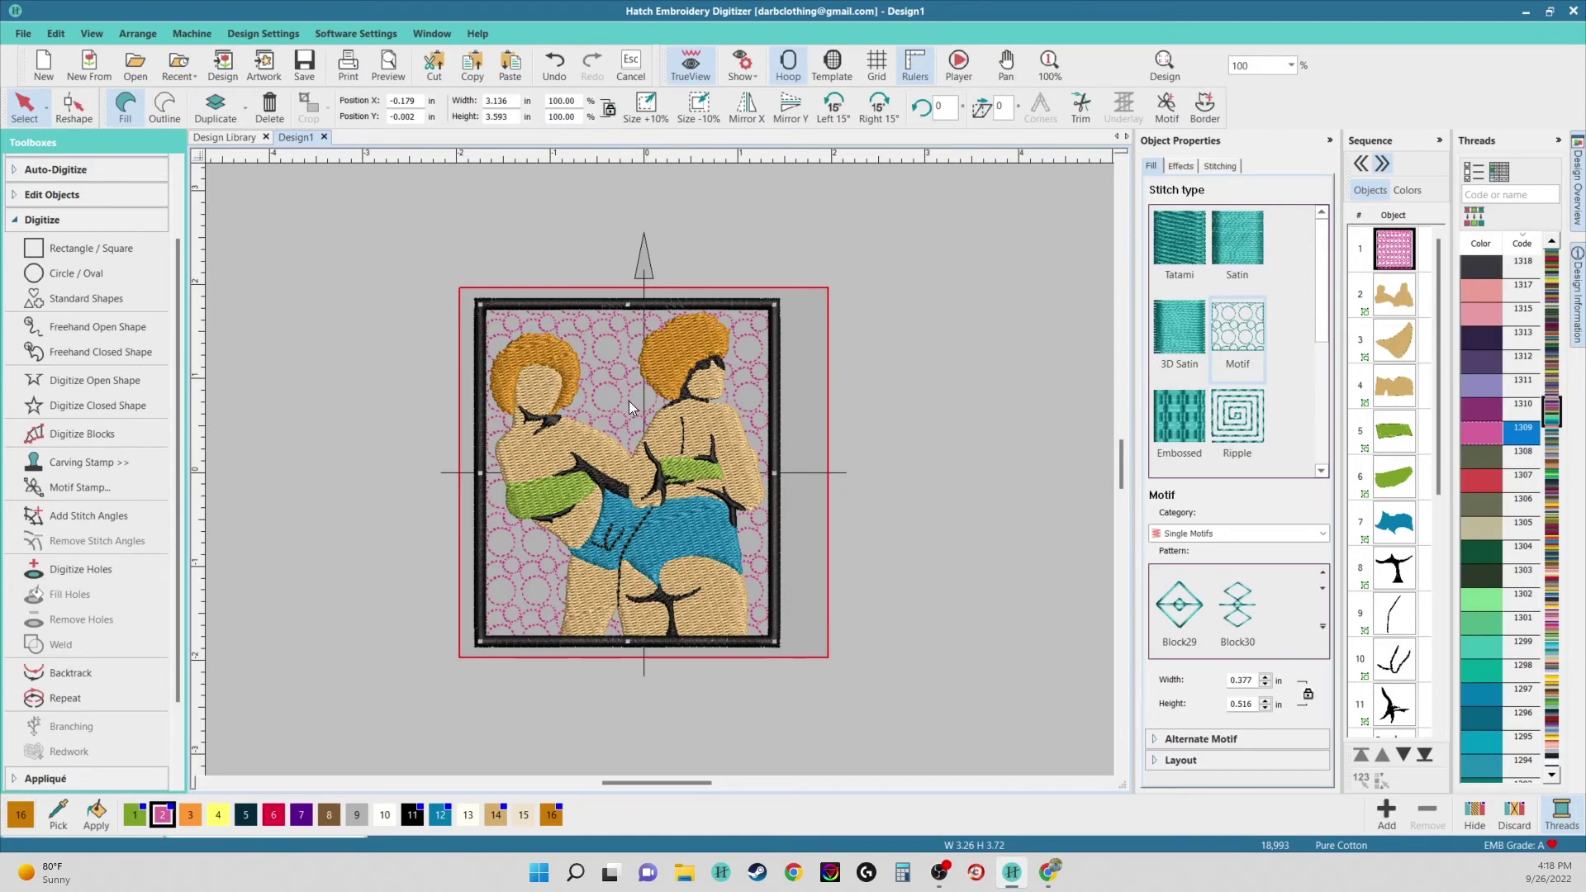
{"action": "left_click", "coordinate": [798, 558]}
- Select every object from the satin border back to the circle-motif background and set the design's height to 3.25 in
{"action": "scroll", "coordinate": [1415, 675], "scroll_direction": "down", "scroll_amount": 5}
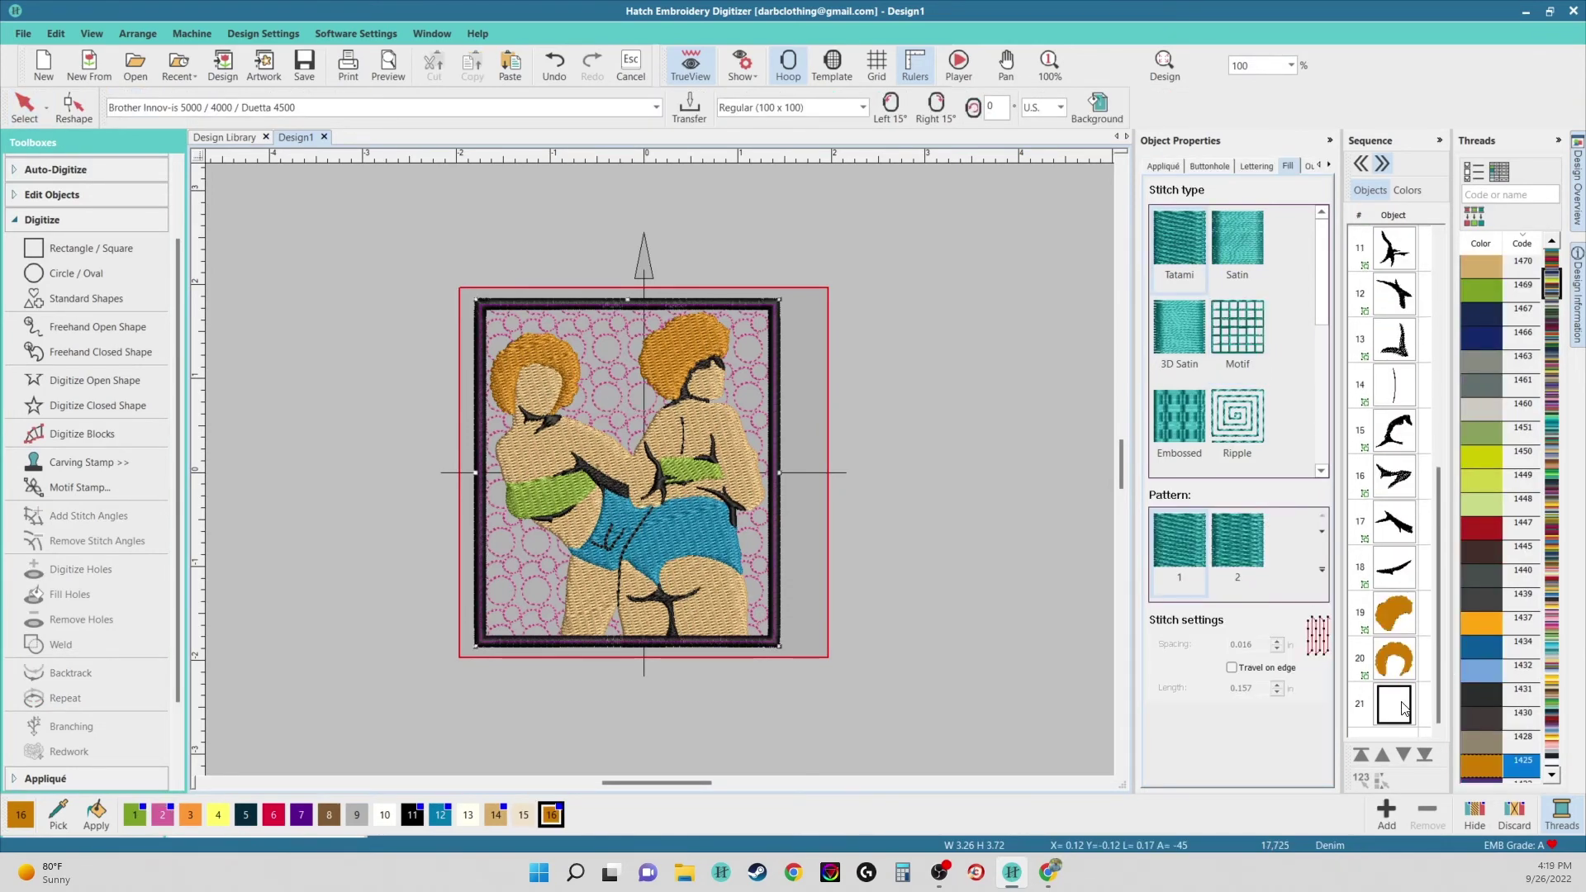
{"action": "left_click", "coordinate": [1395, 706]}
{"action": "left_click_drag", "start_coordinate": [1438, 657], "coordinate": [1438, 425]}
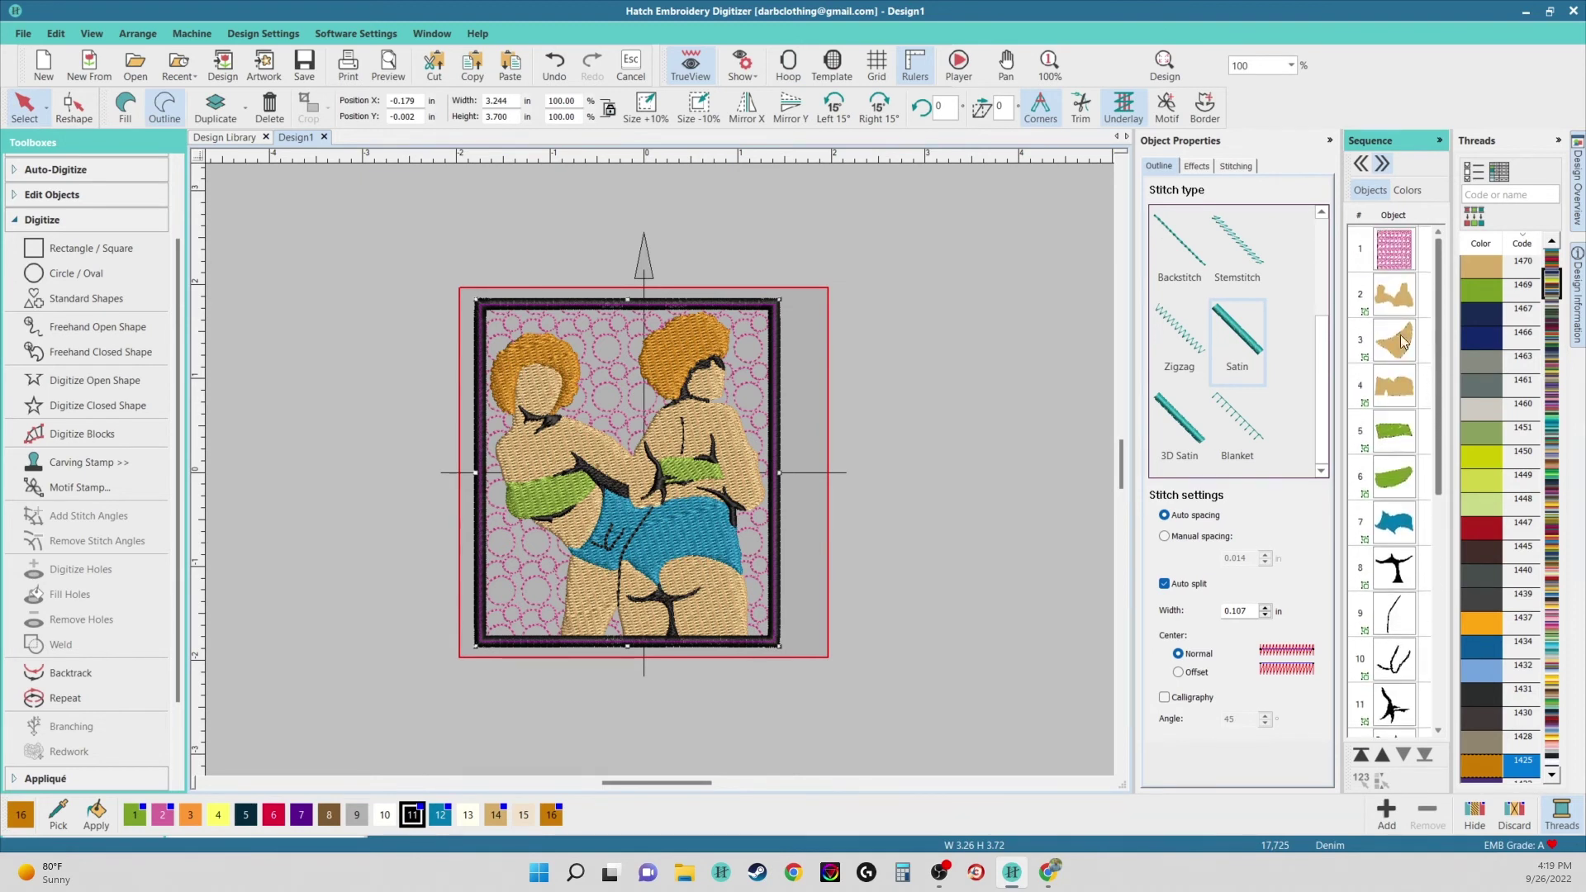
{"action": "left_click", "coordinate": [1394, 250], "text": "shift"}
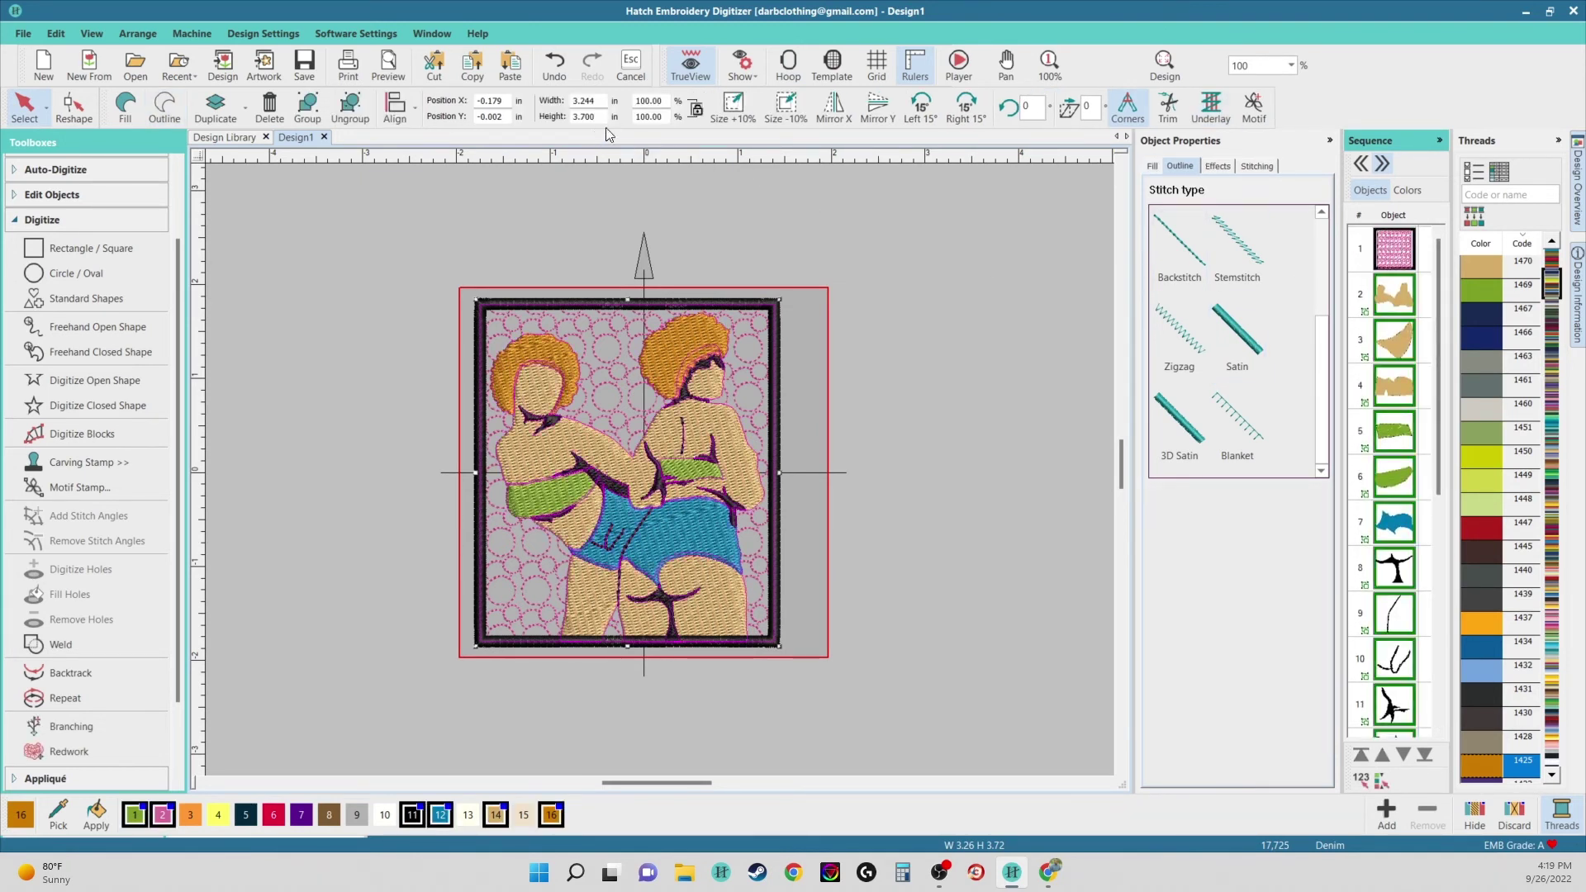
{"action": "left_click", "coordinate": [570, 116]}
{"action": "type", "text": "3"}
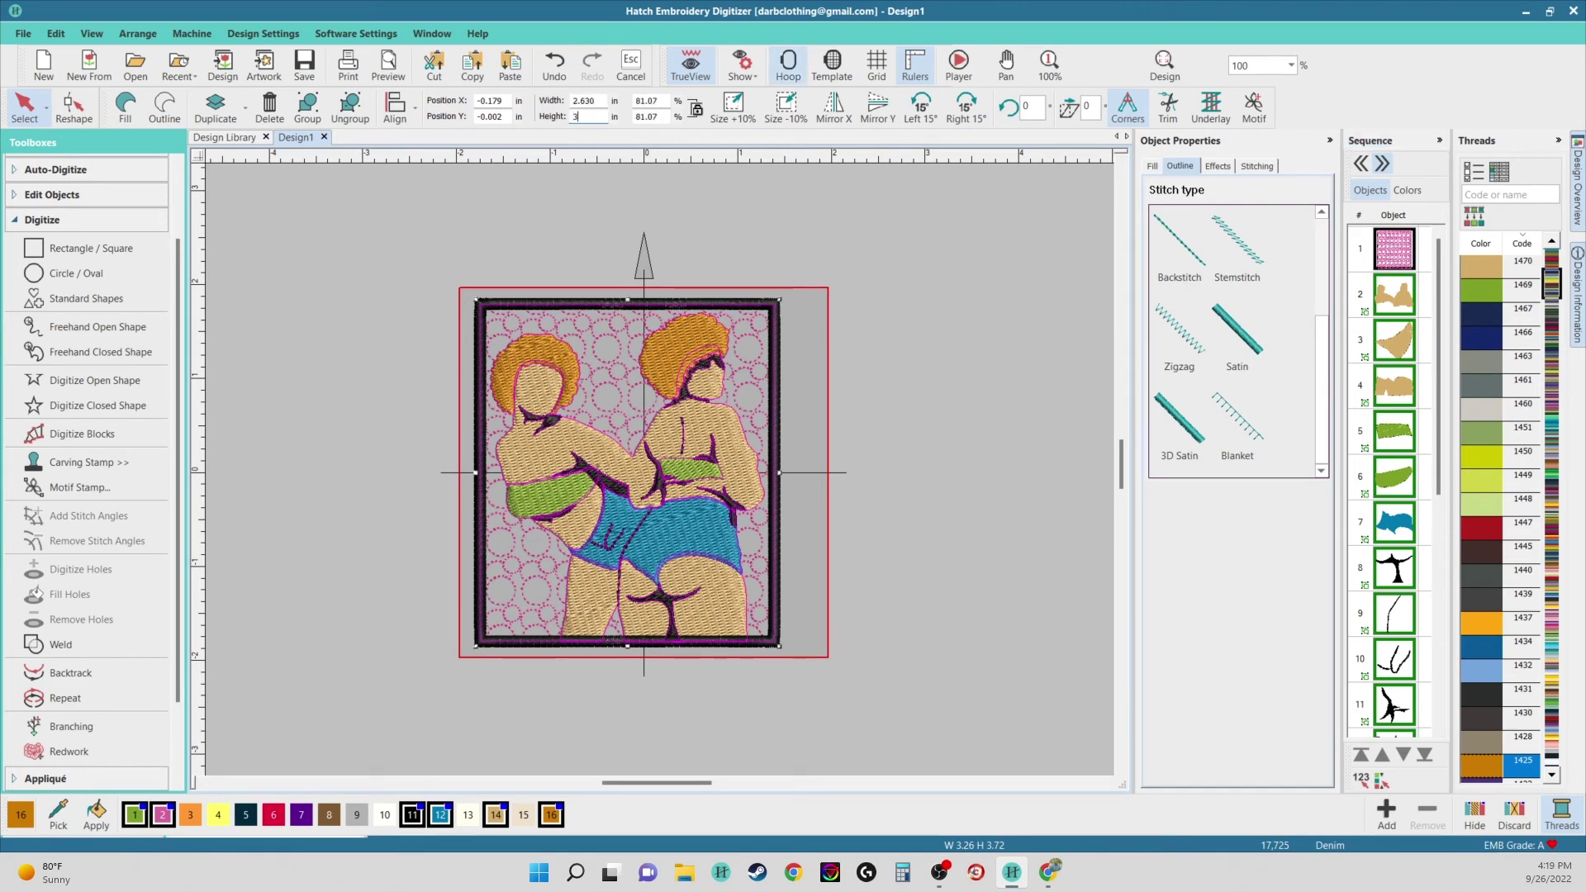
{"action": "type", "text": ".25"}
{"action": "key", "text": "Return"}
{"action": "scroll", "coordinate": [701, 380], "scroll_direction": "up", "scroll_amount": 3}
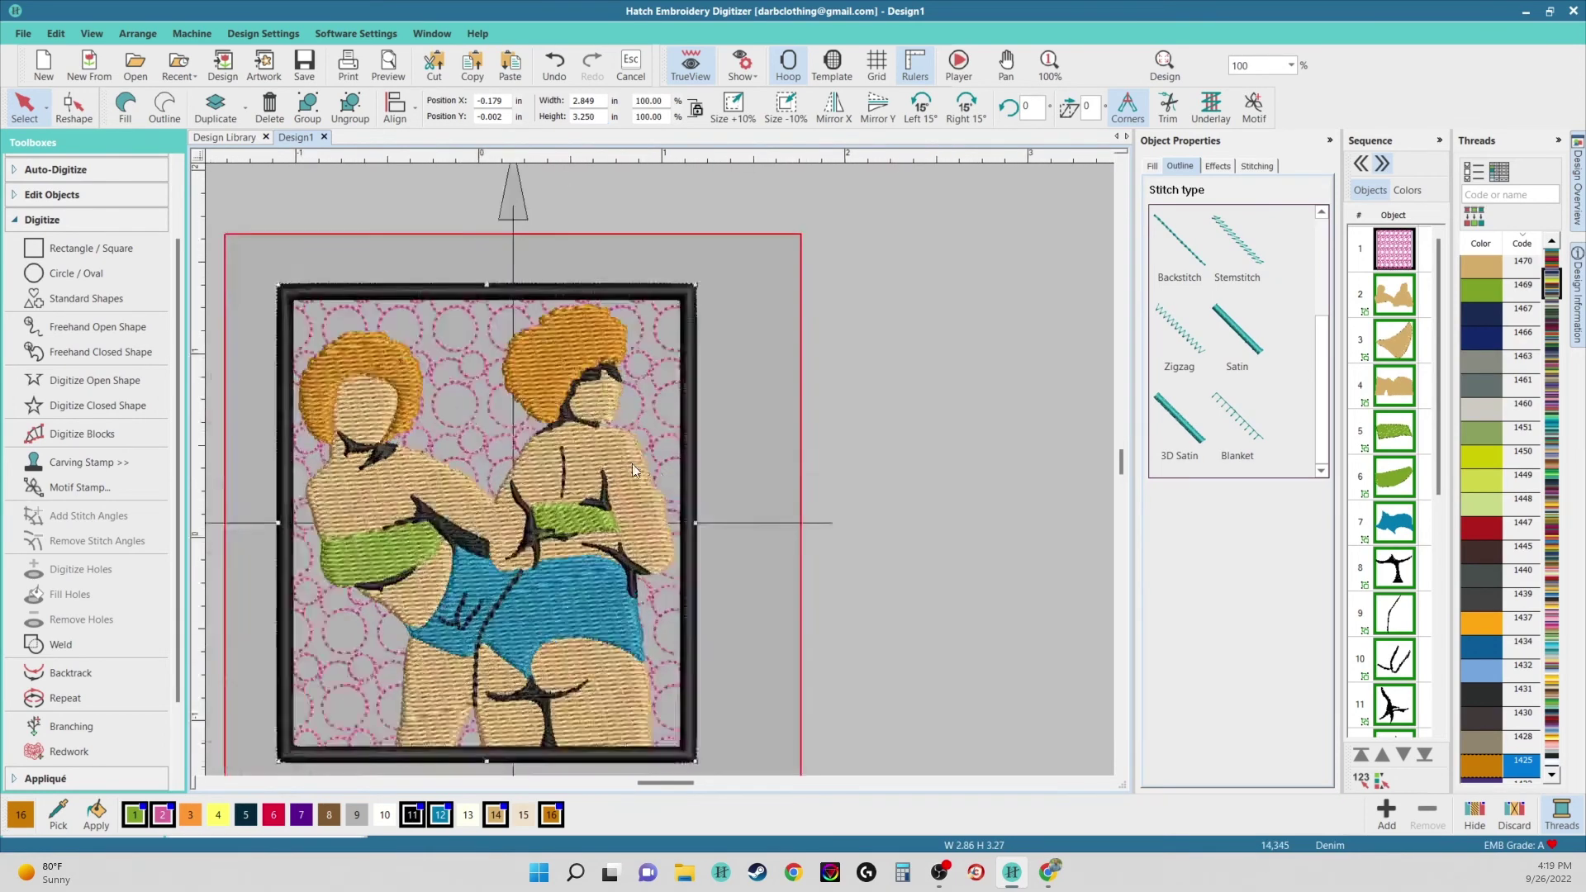
{"action": "scroll", "coordinate": [514, 447], "scroll_direction": "down", "scroll_amount": 2}
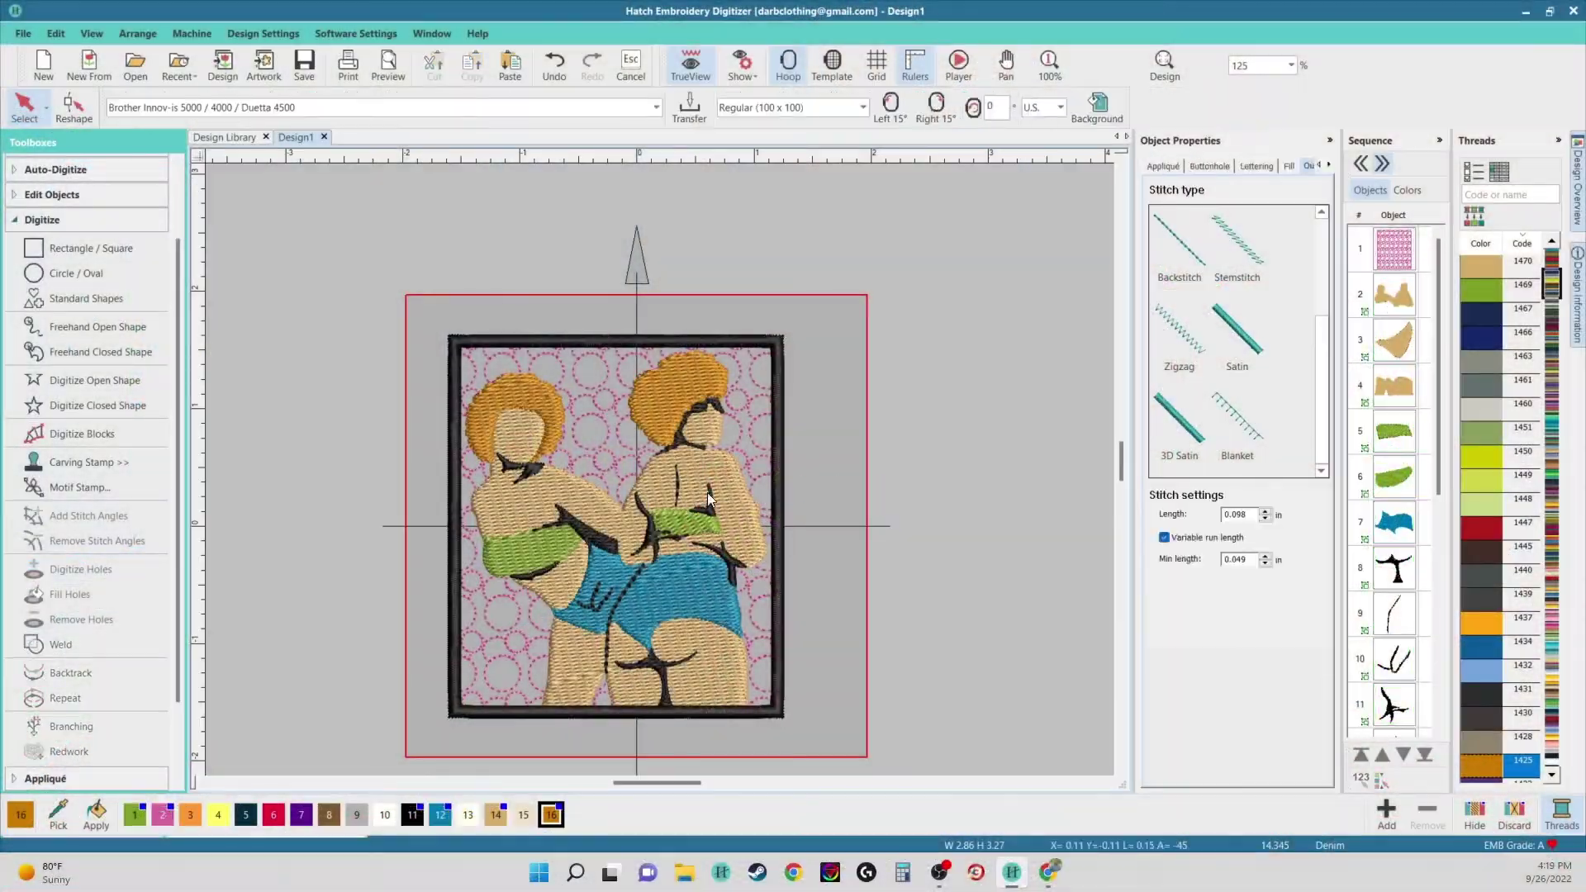
{"action": "scroll", "coordinate": [708, 499], "scroll_direction": "down", "scroll_amount": 2}
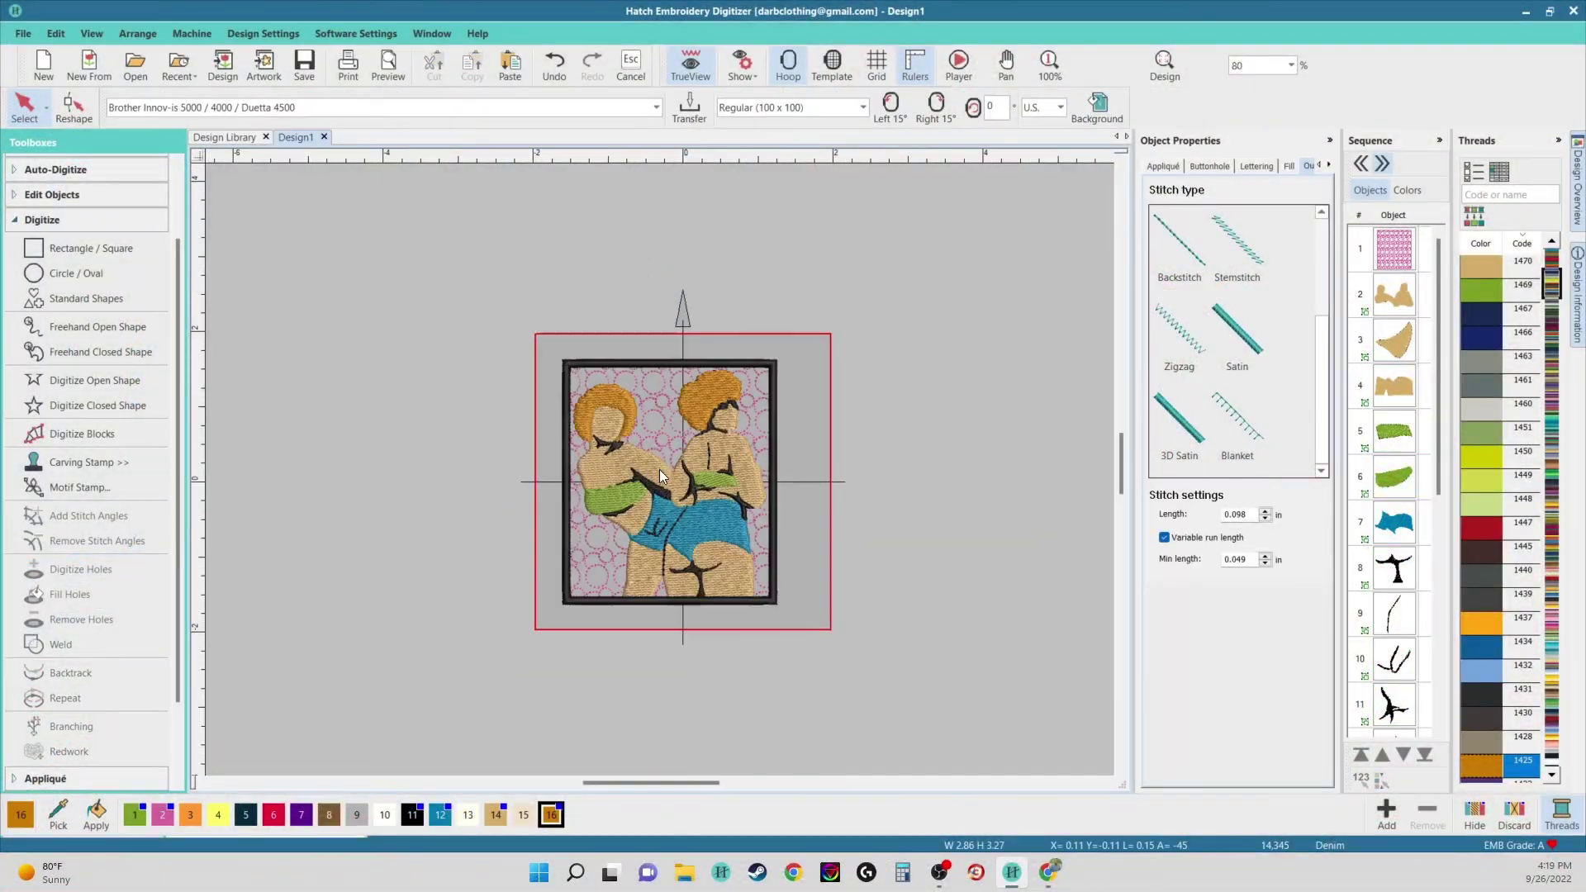
{"action": "scroll", "coordinate": [661, 467], "scroll_direction": "up", "scroll_amount": 2}
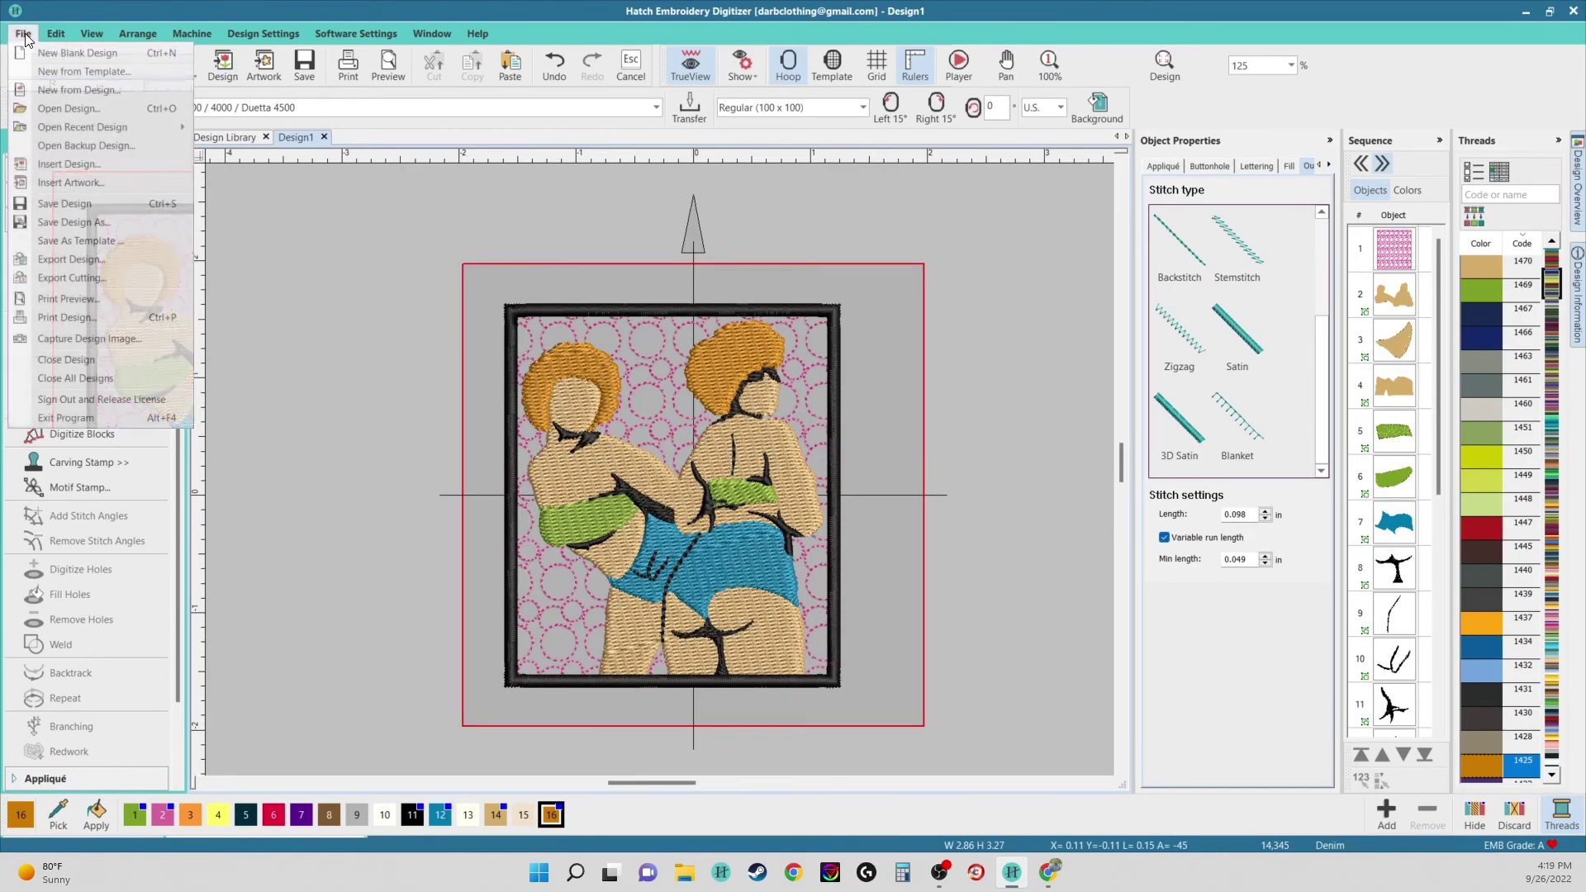